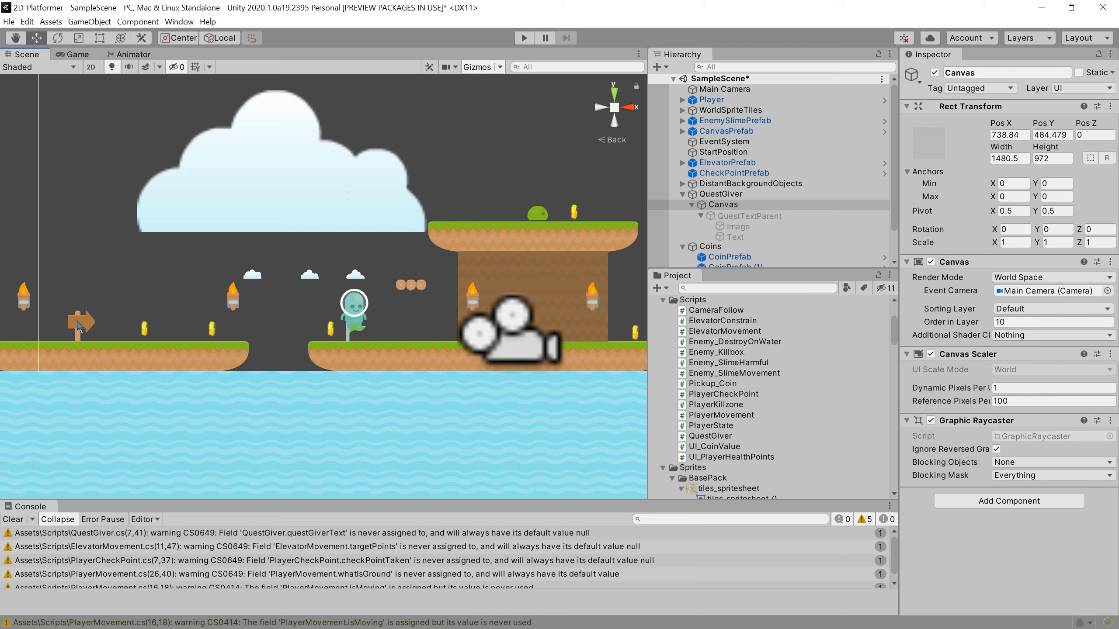
- Select QuestGiver, then the quest Text object to view its 'Fetch 5 coins!' message
left_click(764, 196)
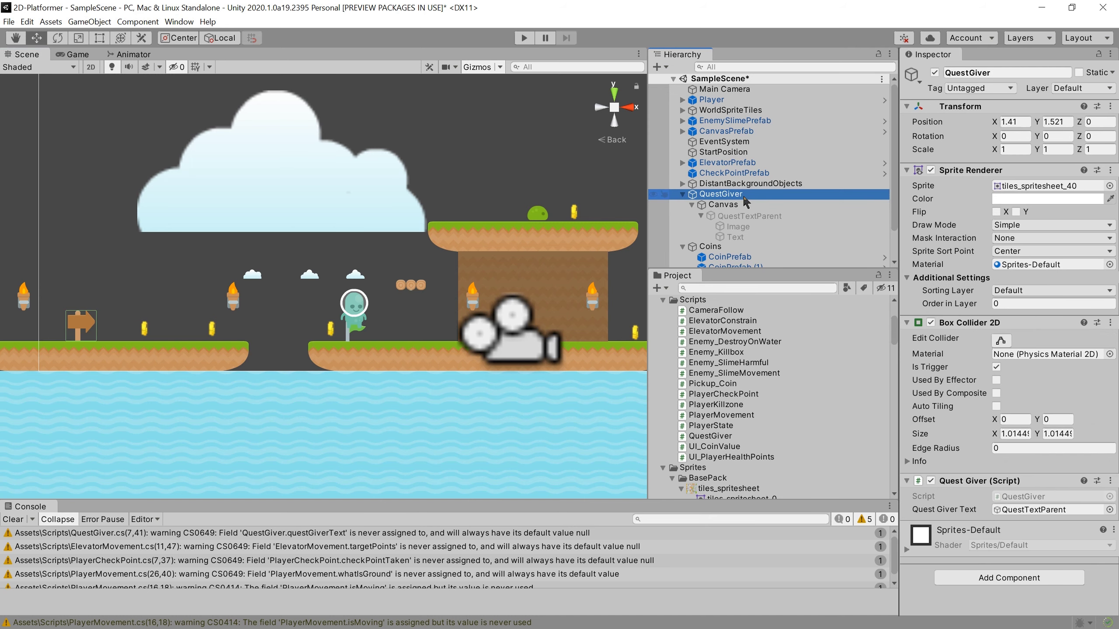
left_click(1031, 499)
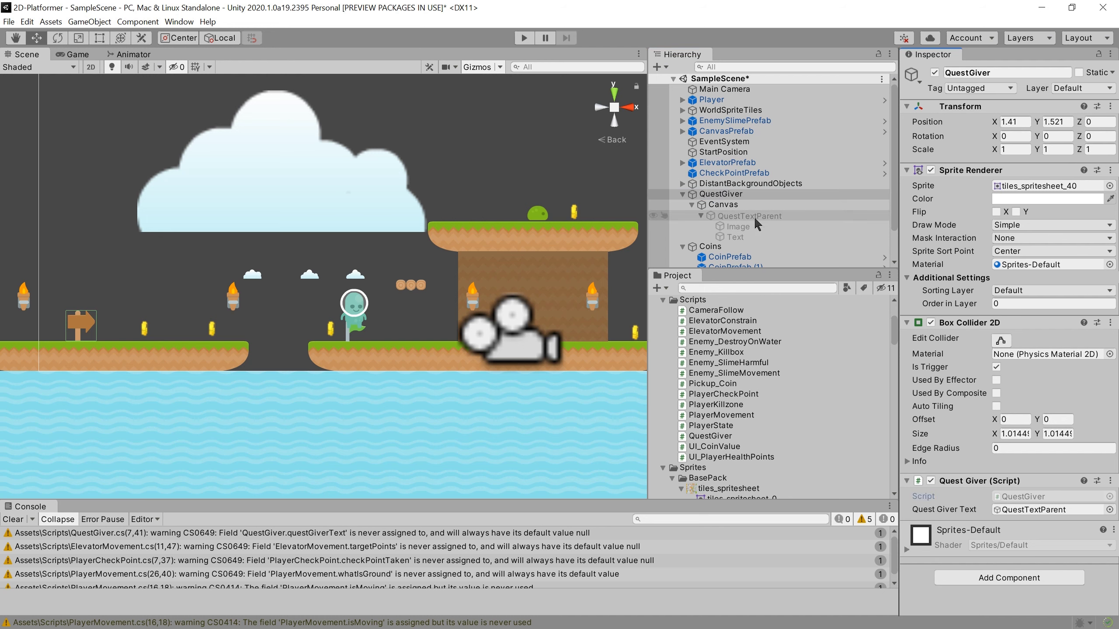
left_click(801, 247)
left_click(749, 237)
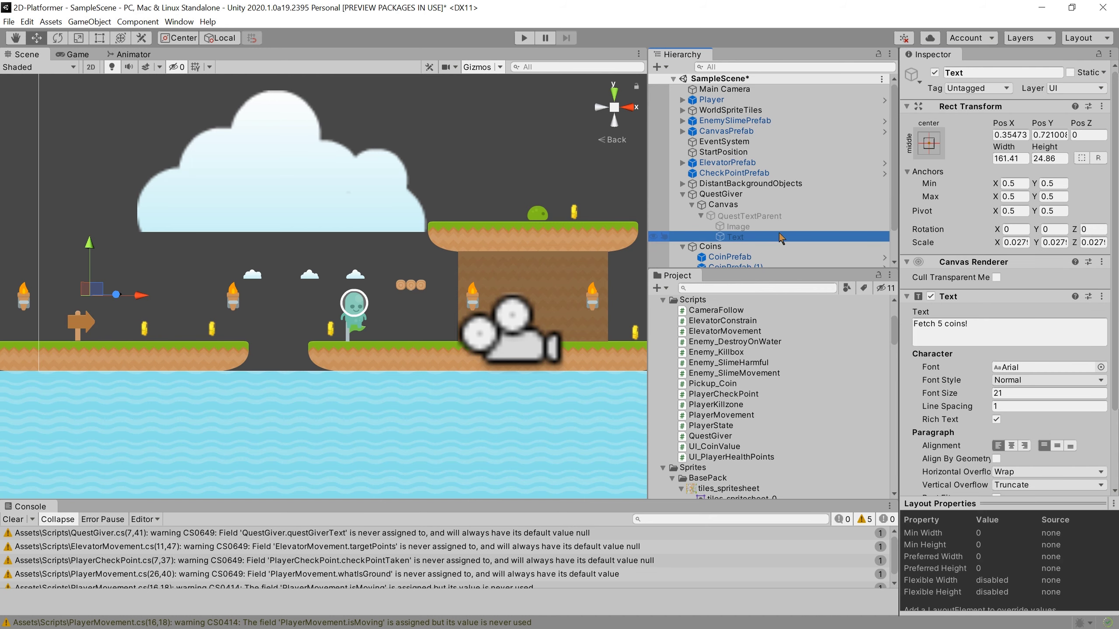
left_click(947, 326)
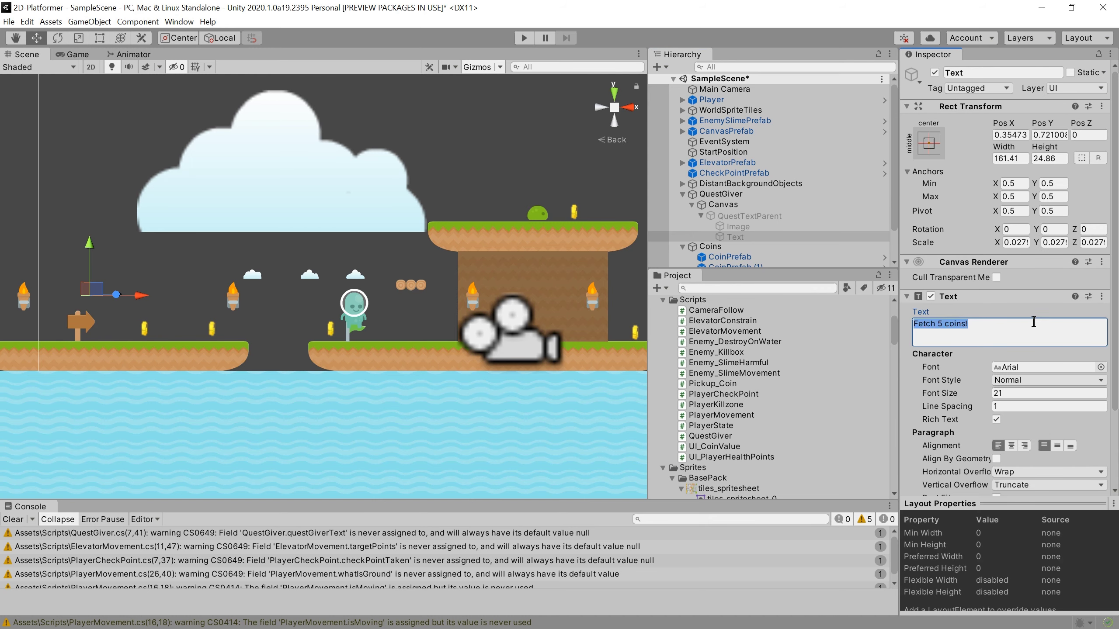
- Inspect the 5 in the message, then open QuestGiver.cs in Visual Studio from QuestGiver
left_click(960, 334)
double_click(940, 325)
left_click(967, 324)
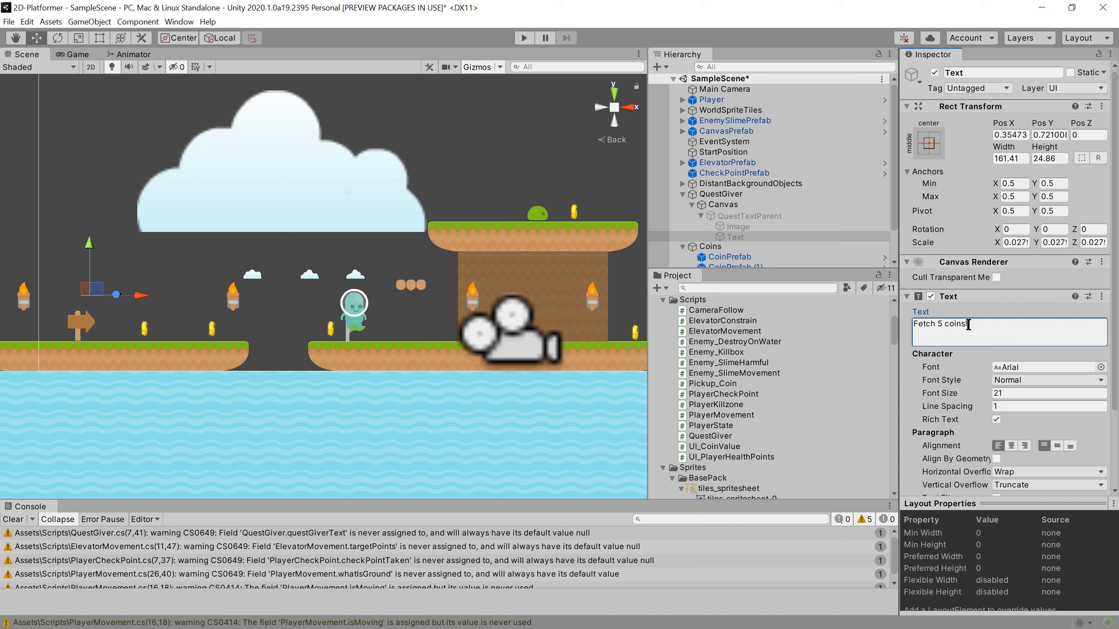
left_click(940, 337)
left_click(721, 194)
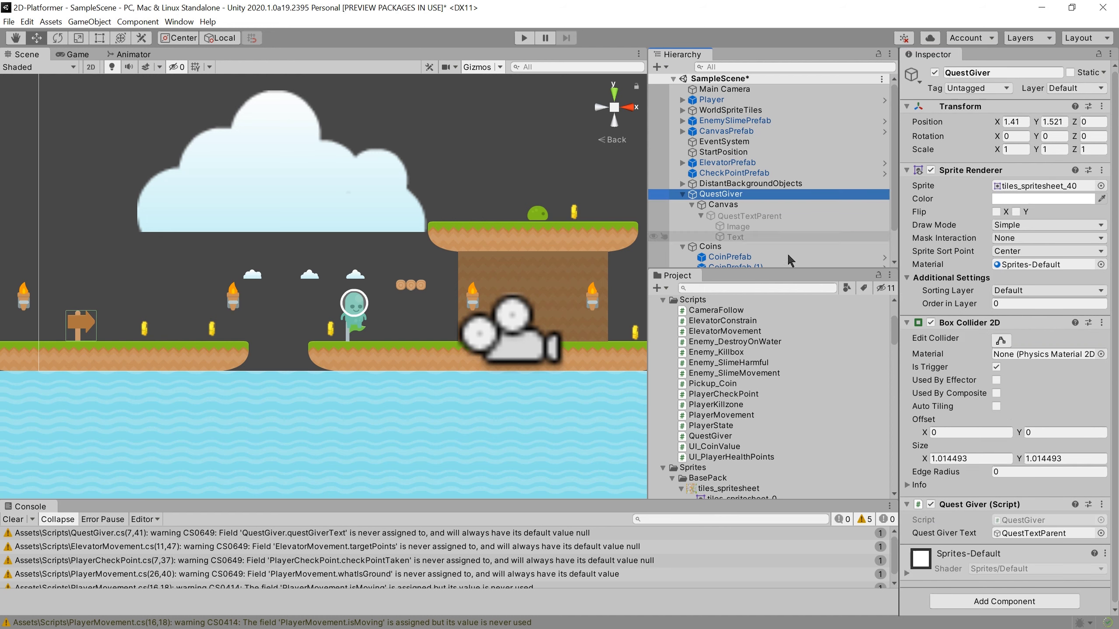
double_click(1059, 520)
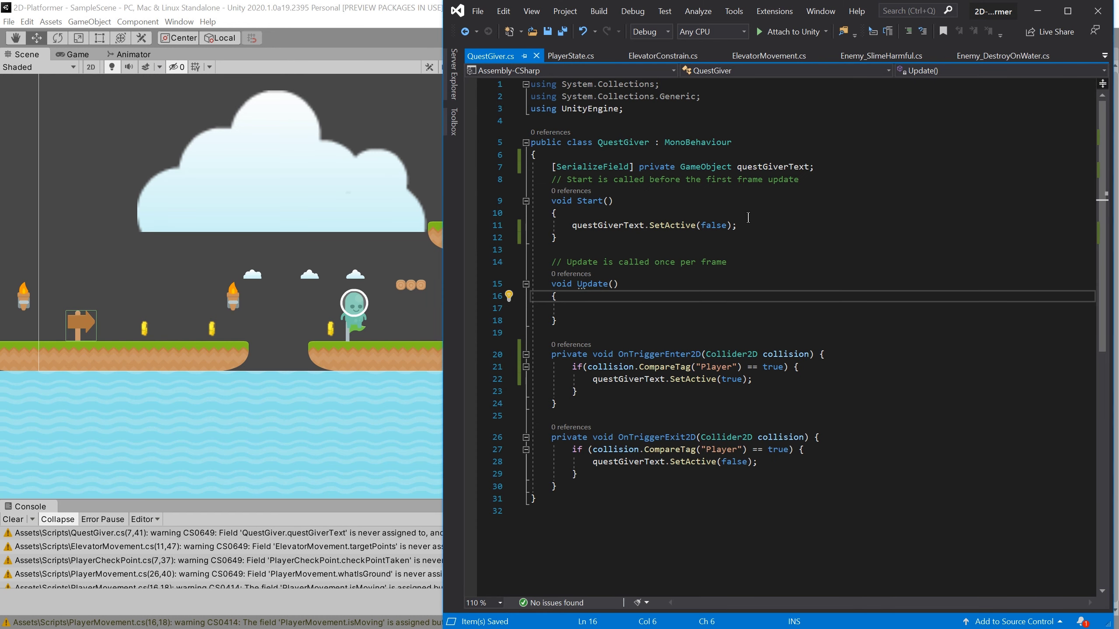
- Add 'using UnityEngine.UI;' to the imports and save the script
left_click(705, 118)
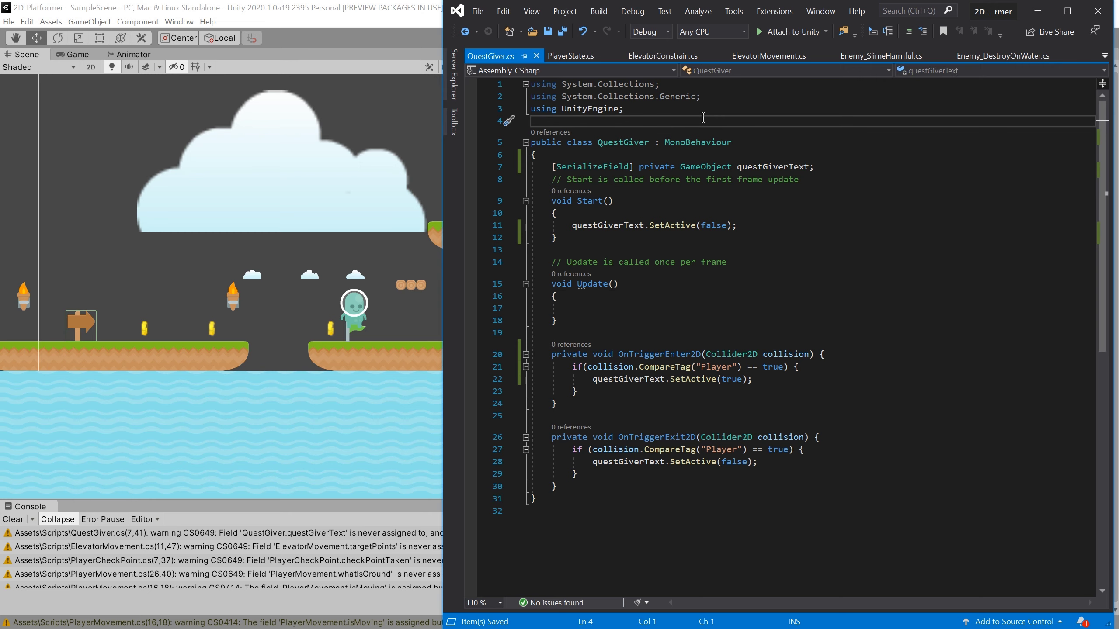
key("Return")
key("Up")
type("using Un")
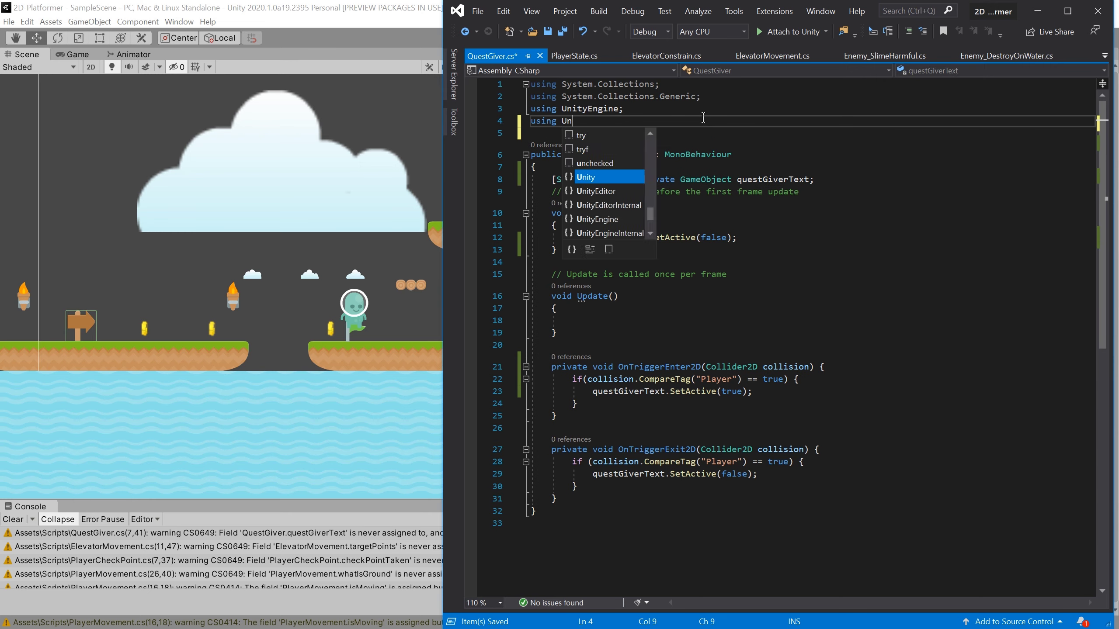
type("ityEngine.U")
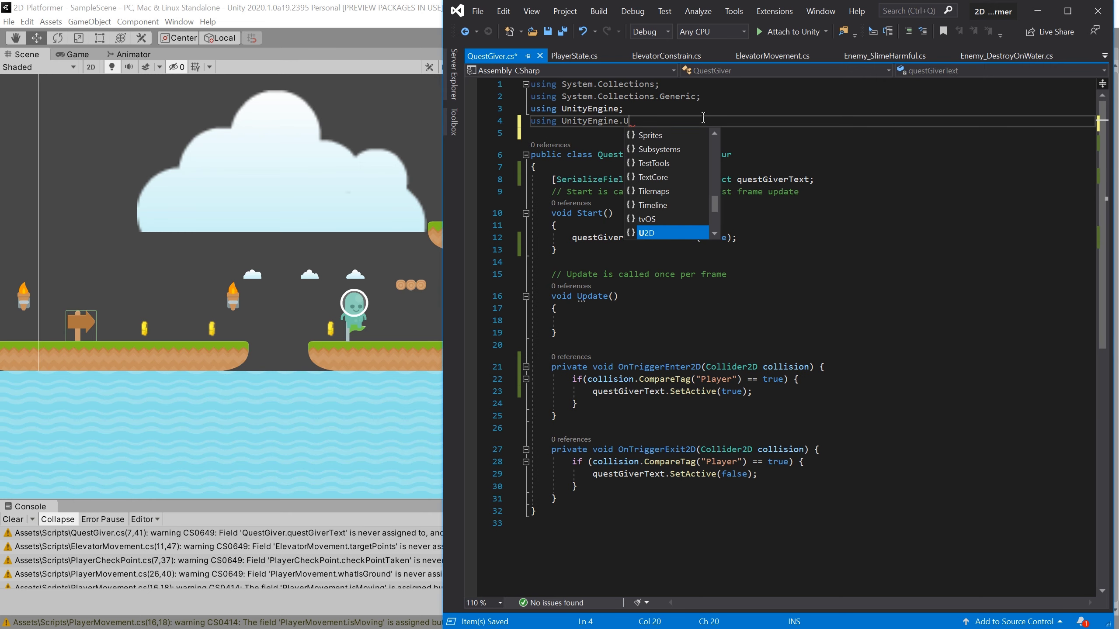
type("I;")
key("ctrl+s")
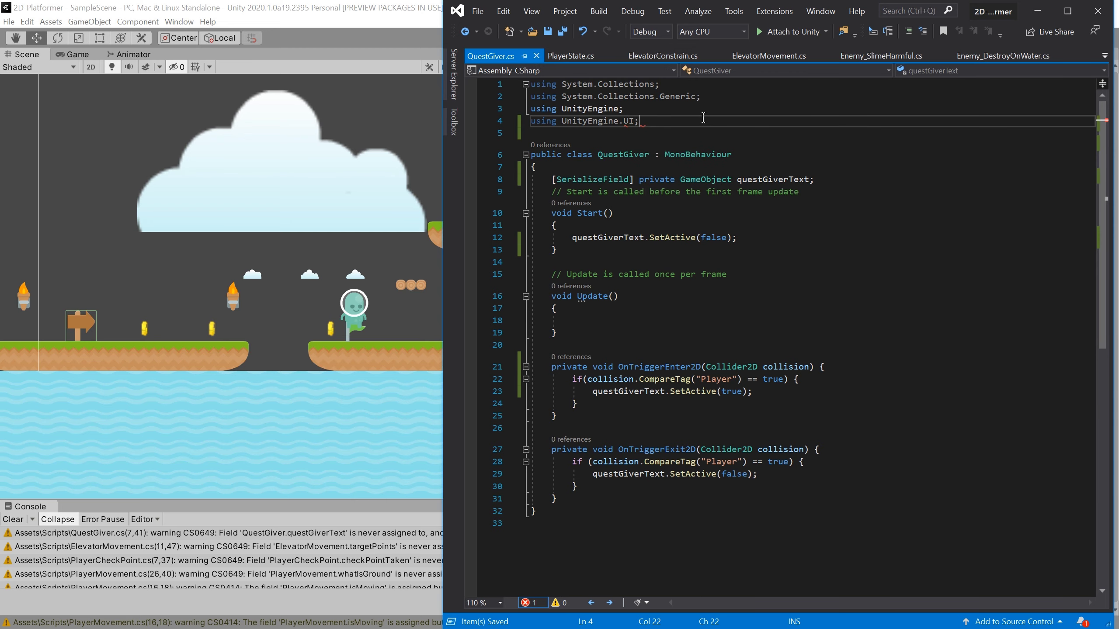
- Check the quest Text object's message in Unity, then return to the script
left_click(440, 234)
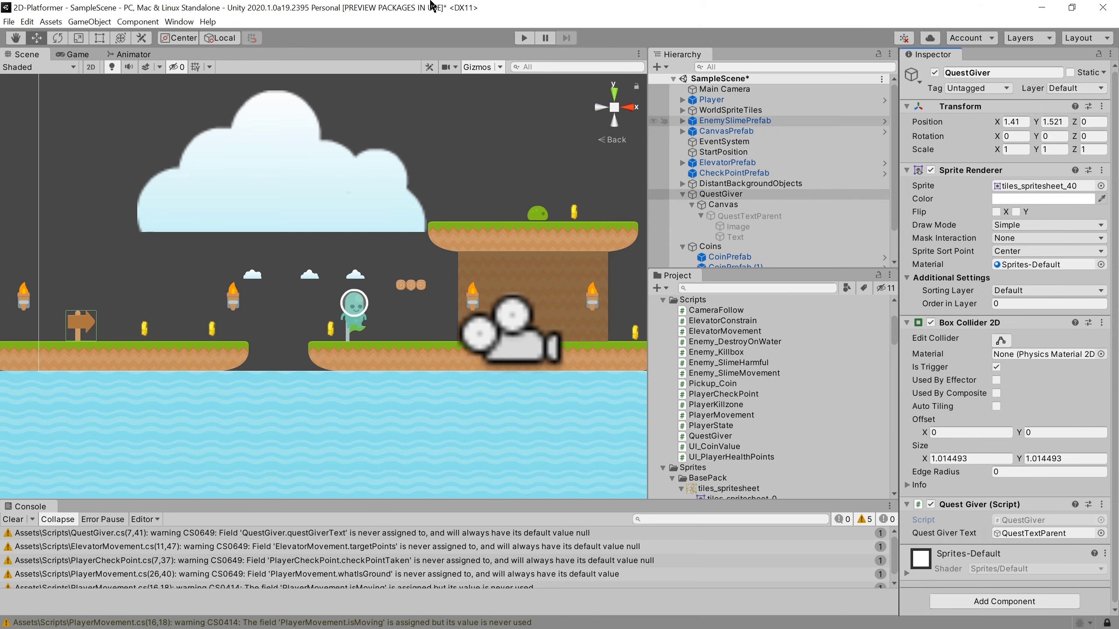
left_click(749, 238)
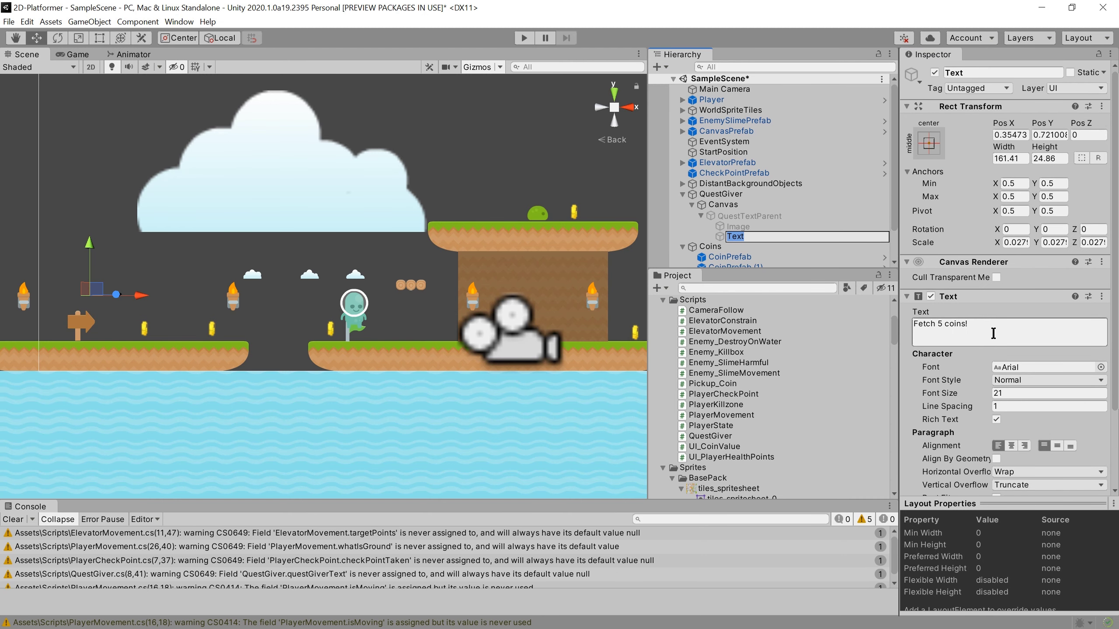
left_click(992, 332)
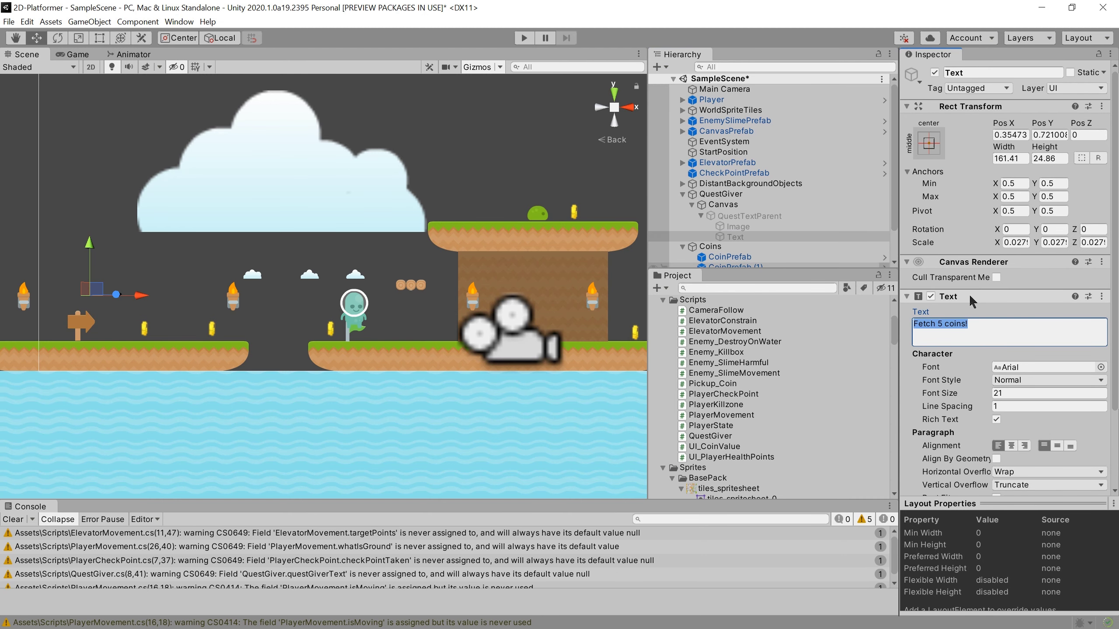
key("alt+Tab")
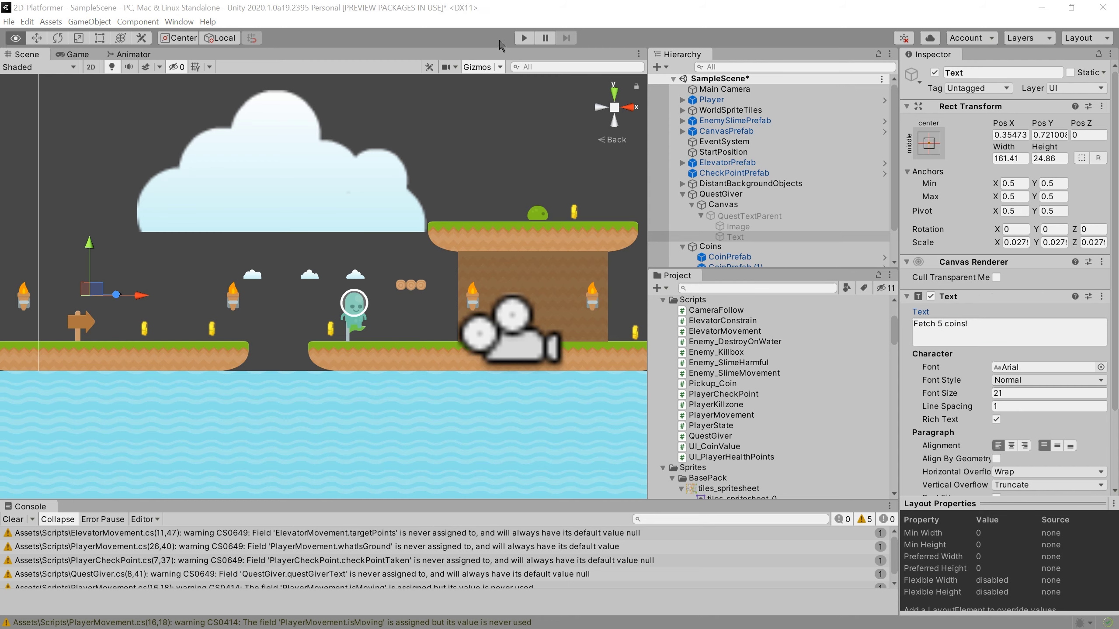
- Declare '[SerializeField] private Text textComponent;' below questGiverText and save
left_click(854, 182)
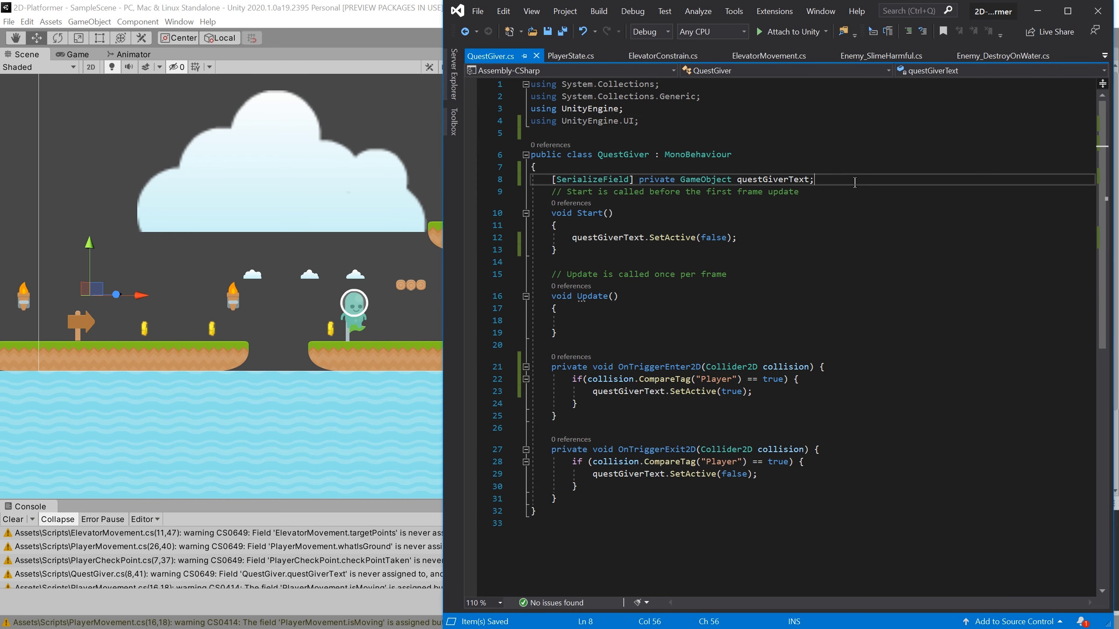
key("Return")
key("Return")
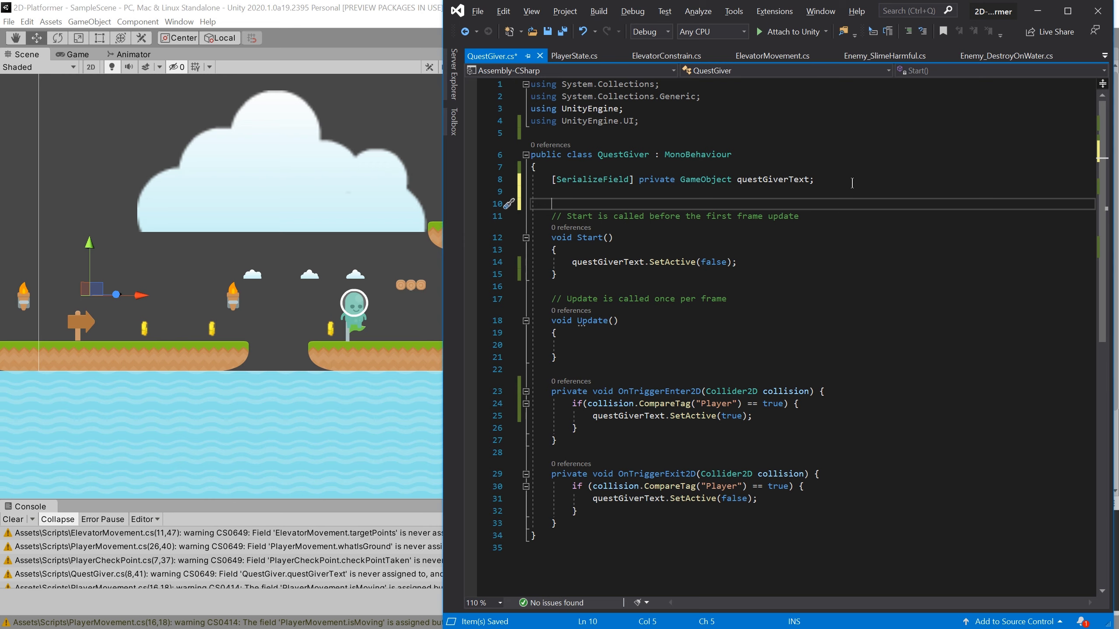
type("Text")
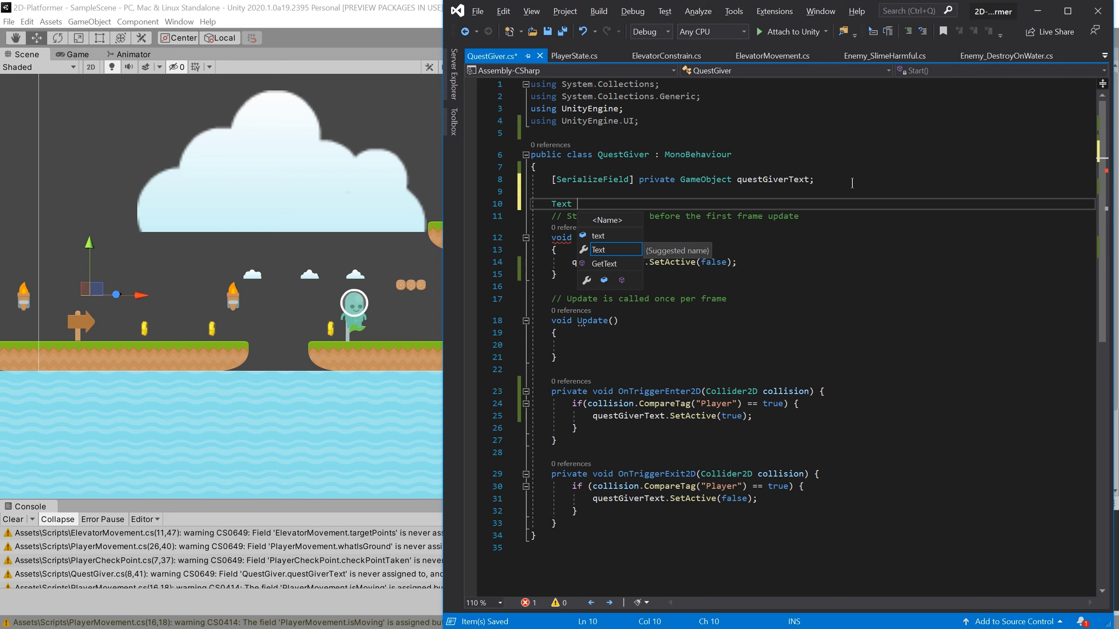
type(" textComp")
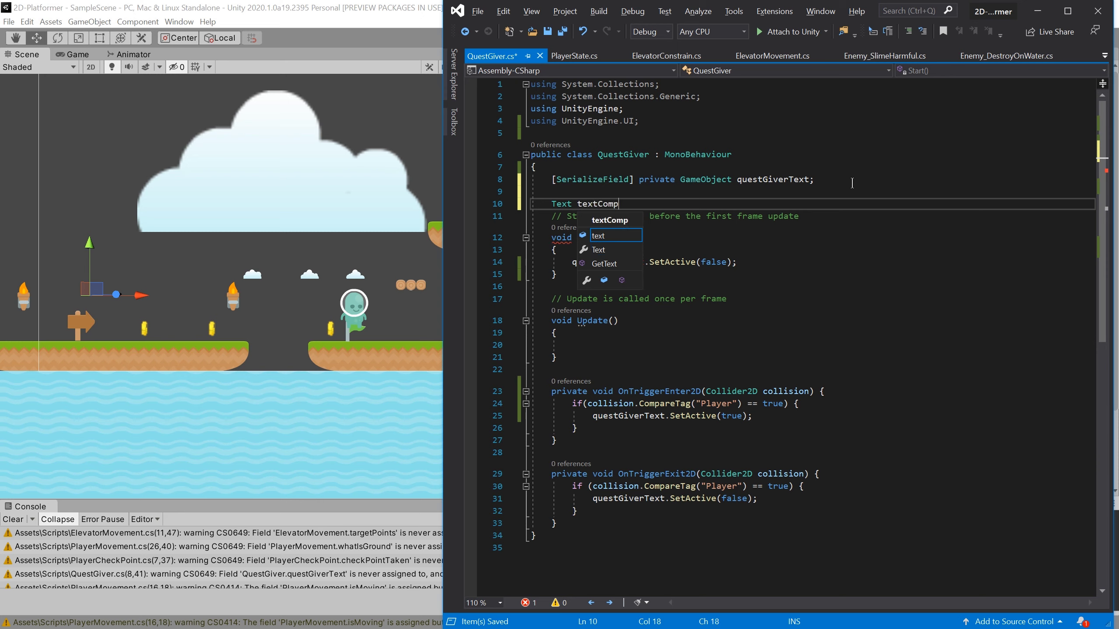
type("onent;")
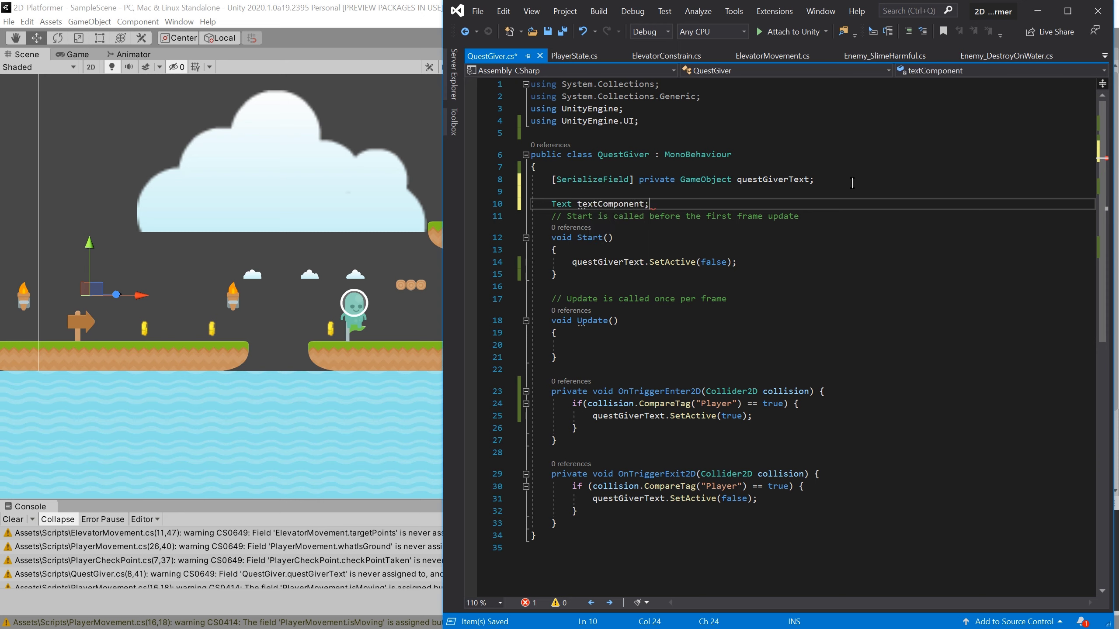
key("Home")
key("Up")
key("Up")
key("shift+ctrl+Right")
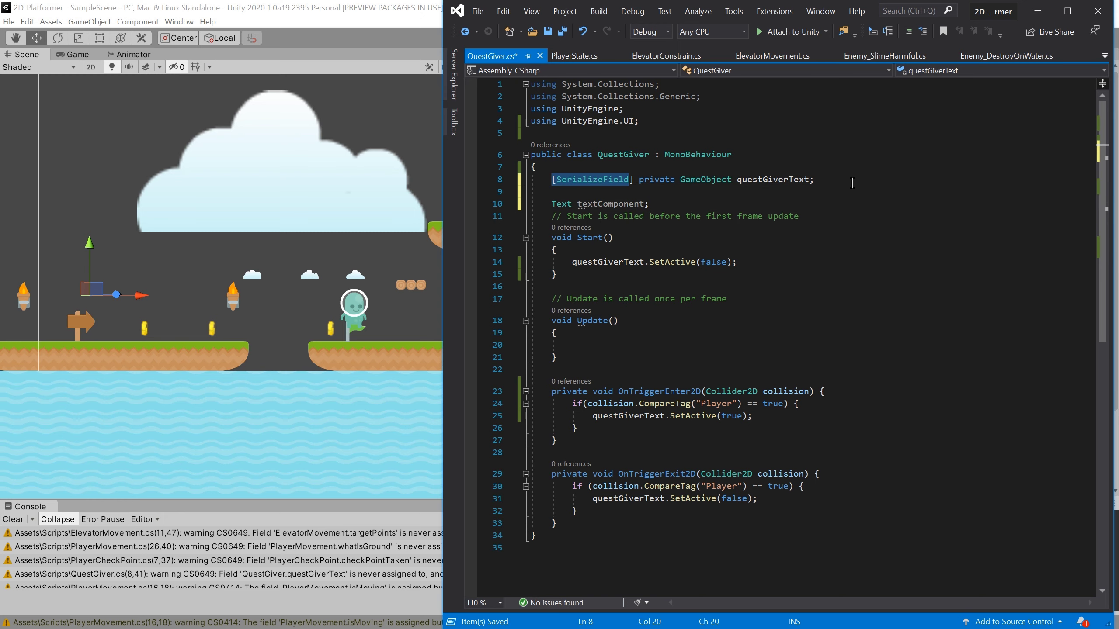
key("shift+ctrl+Right")
key("ctrl+c")
key("shift+ctrl+Right")
key("Down")
key("Down")
key("ctrl+v")
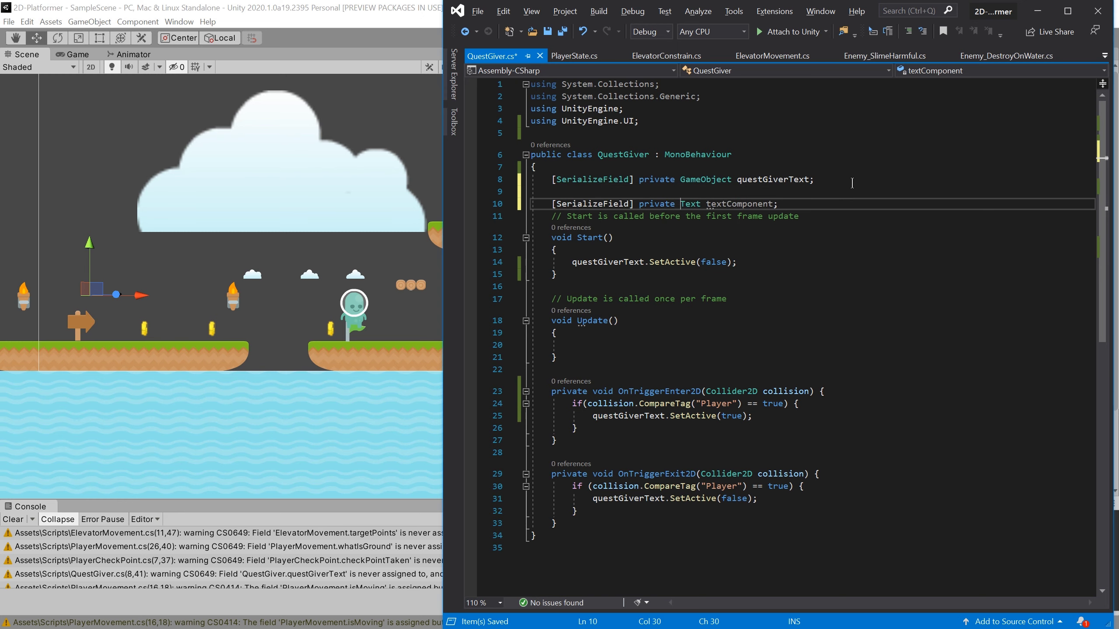
key("ctrl+s")
key("End")
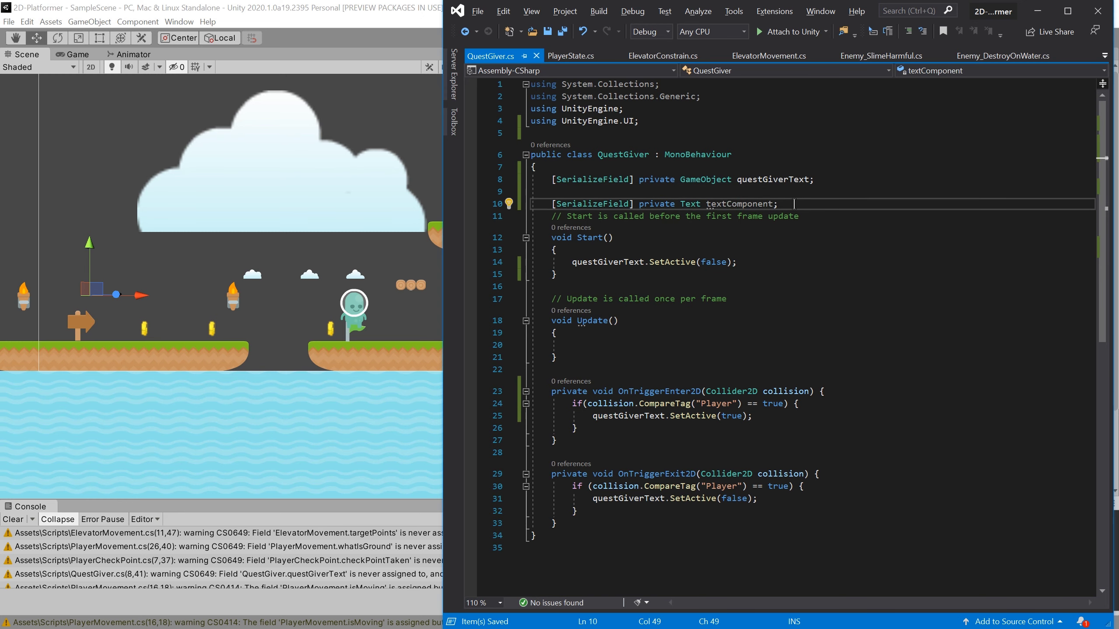
key("Return")
- Drag the quest Text object into QuestGiver's Text Component field, then return to QuestGiver.cs
left_click(391, 19)
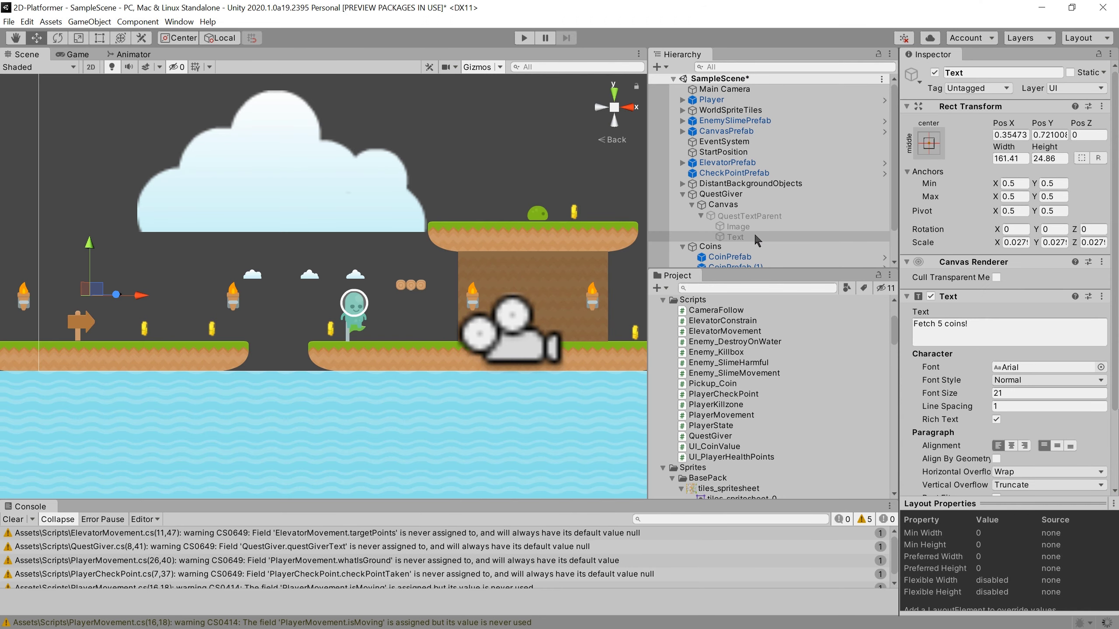
left_click(732, 195)
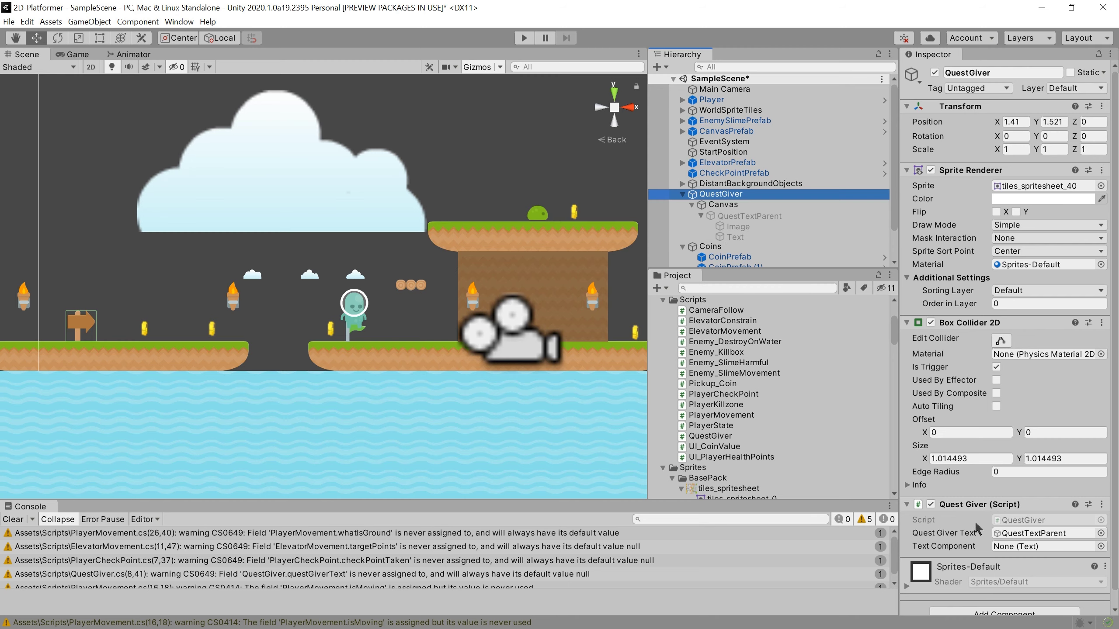
left_click_drag(739, 240, 997, 546)
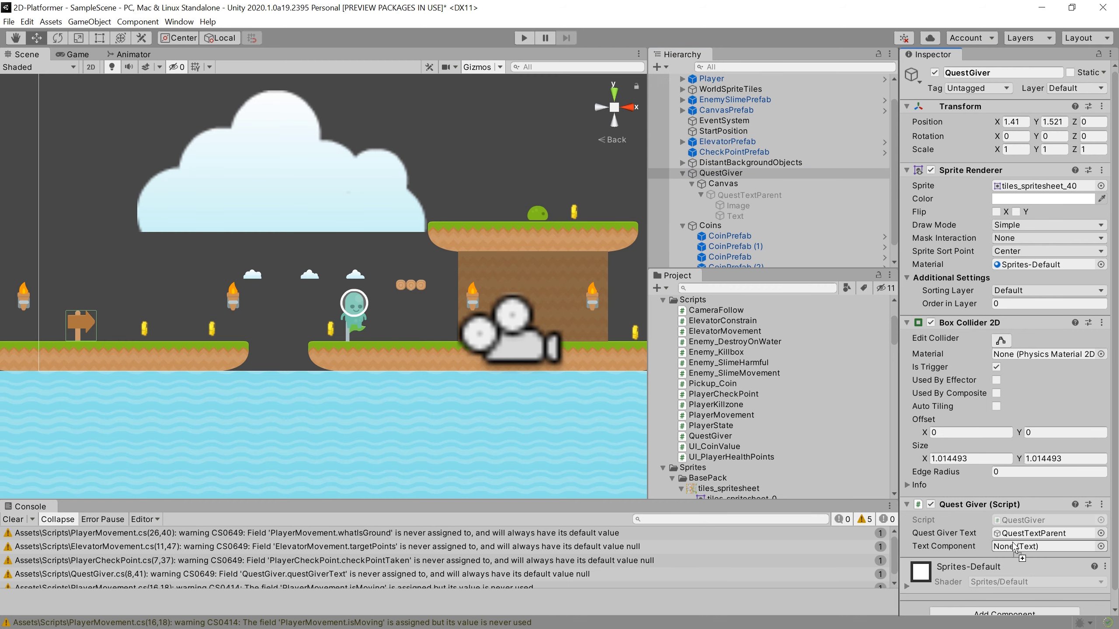
key("alt+Tab")
left_click(802, 203)
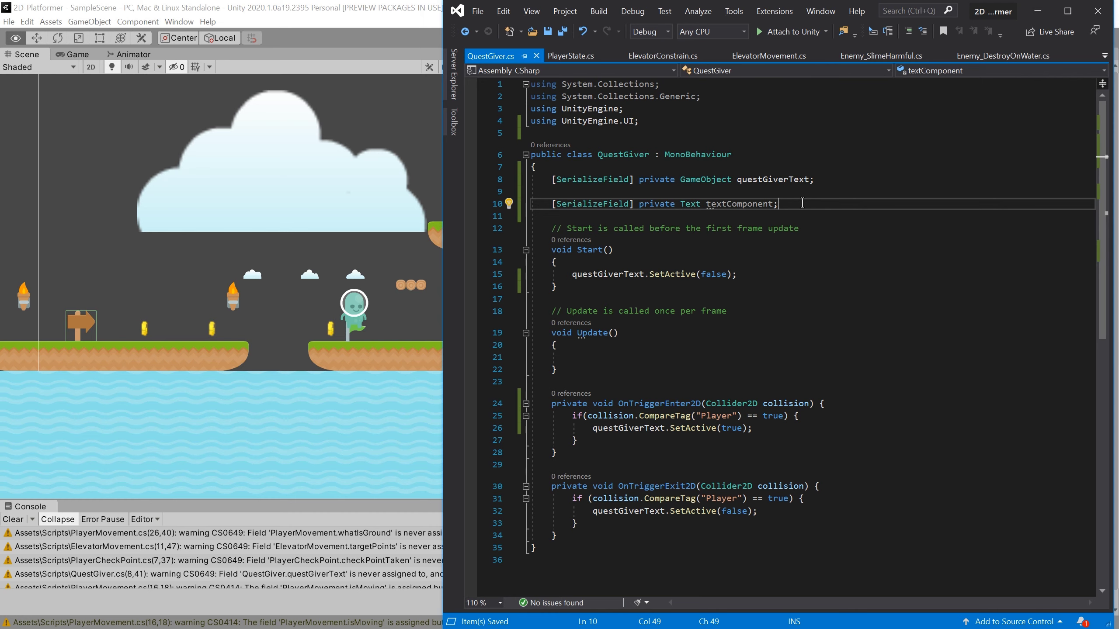
- Add '[SerializeField] private int amountToDo = 1;' below textComponent and save QuestGiver.cs
key("Return")
key("Return")
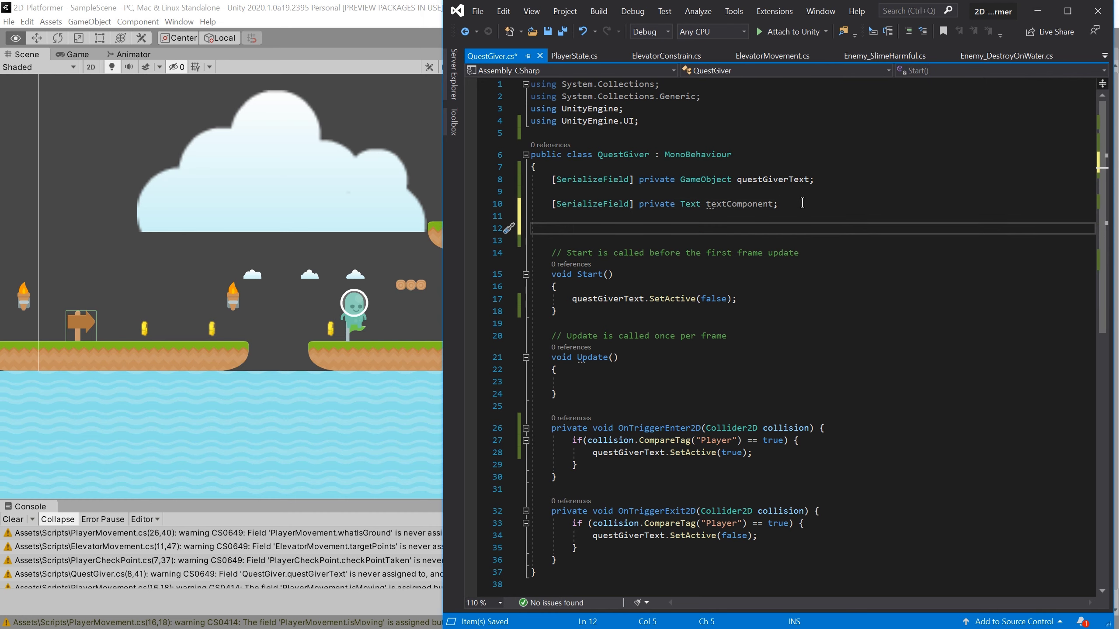
type("[")
type("Ser")
key("Tab")
type("] ")
type("private int ")
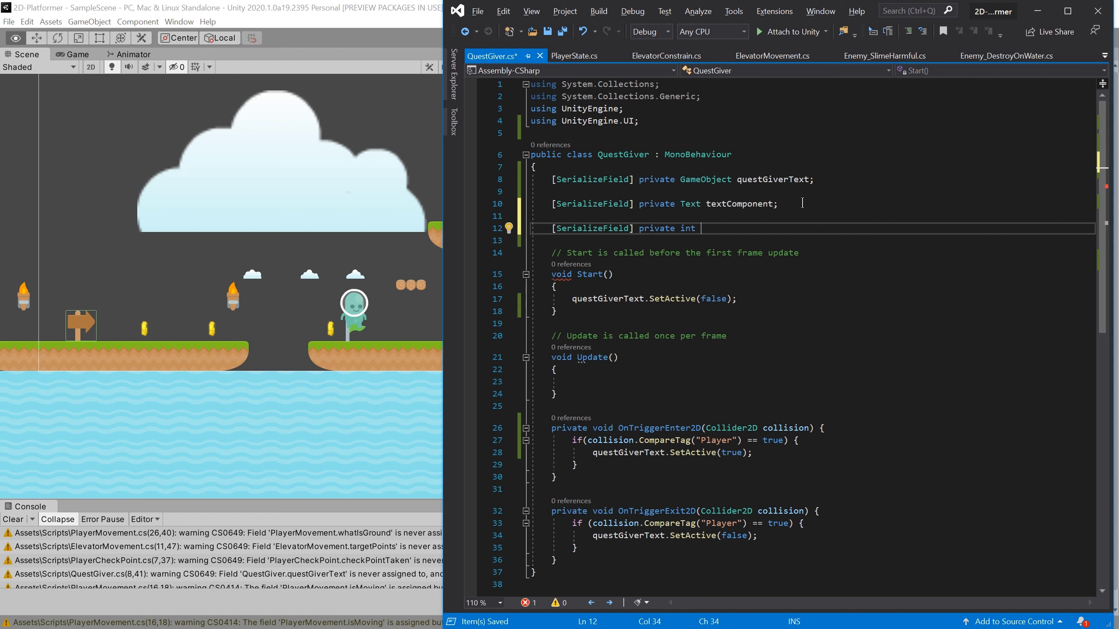
type("amountT")
type("o")
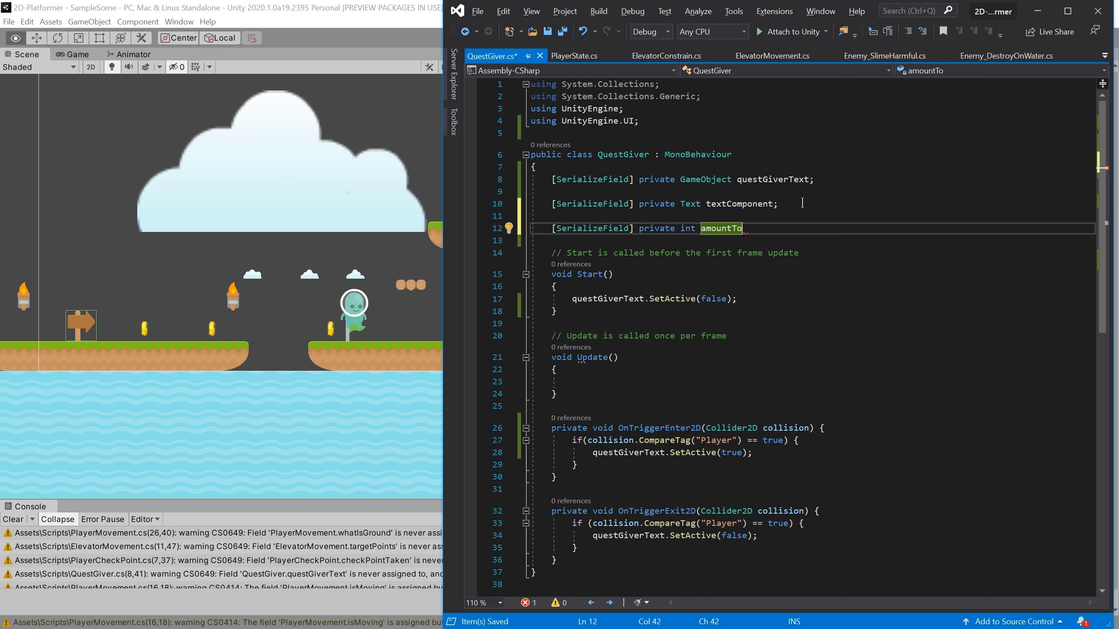
type("Do")
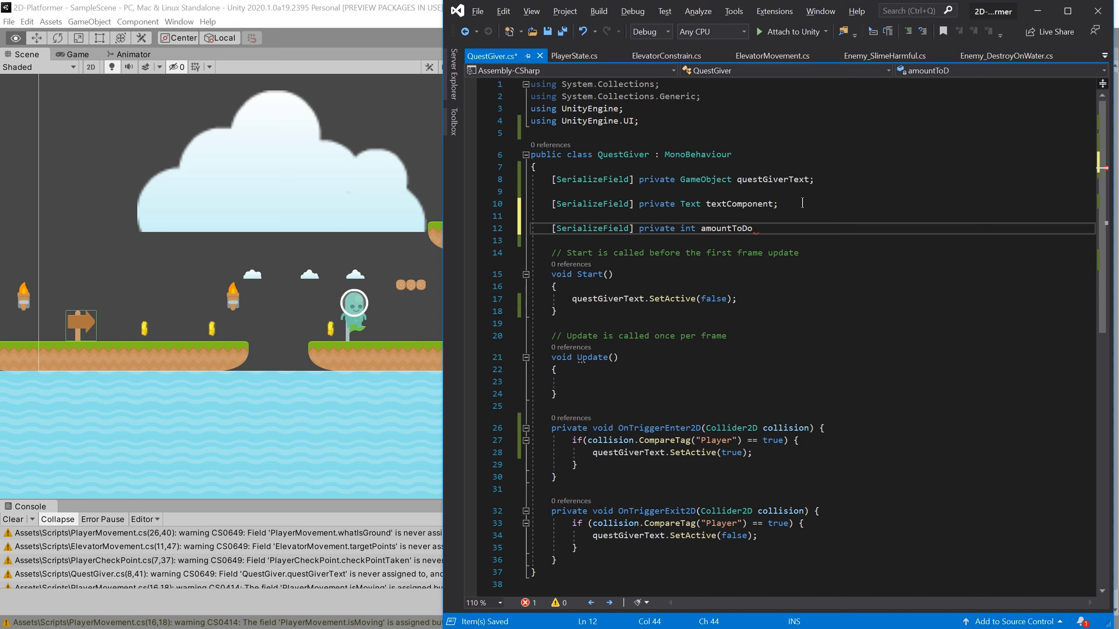
type(" = 1;")
key("ctrl+s")
key("Down")
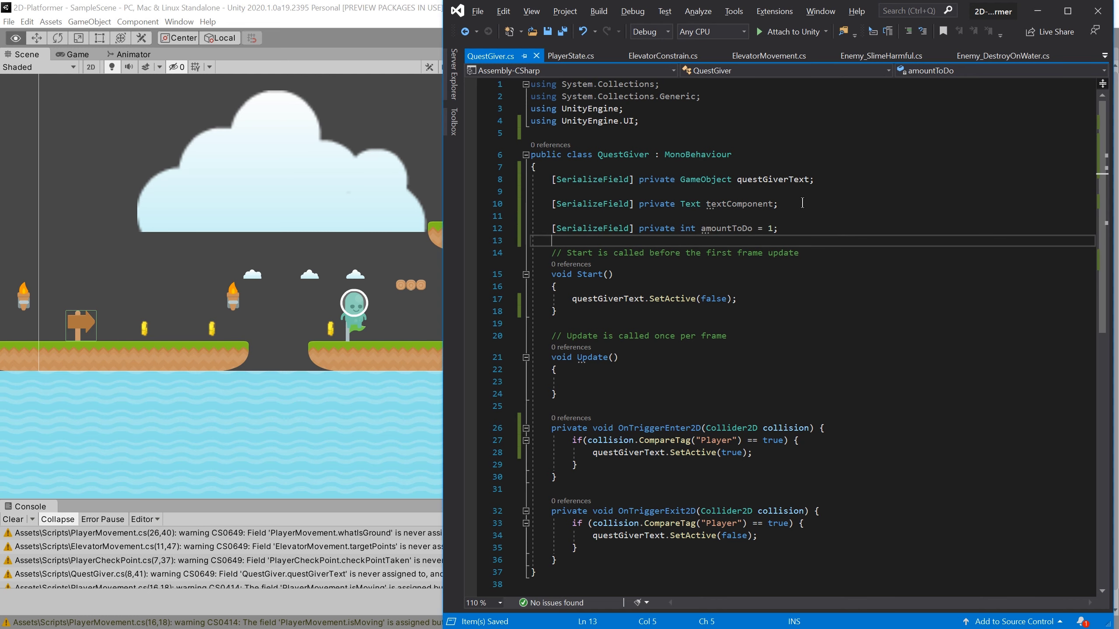
key("Down")
key("Down")
key("Down")
key("Down")
key("Down")
key("Down")
key("Down")
key("Down")
key("Down")
key("Down")
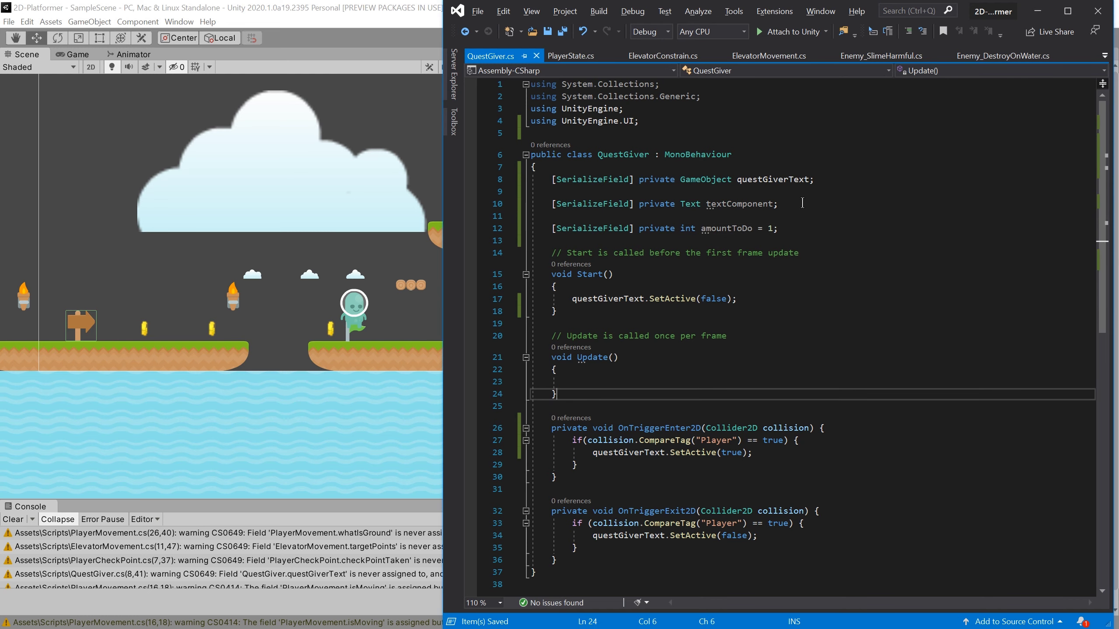
key("Down")
key("Down")
key("Down")
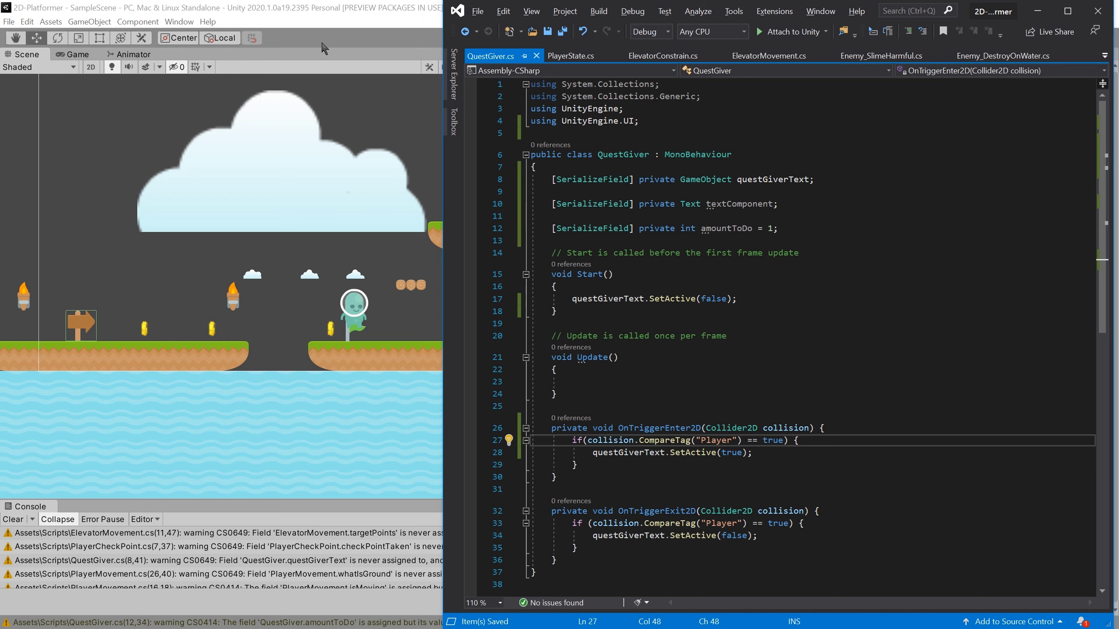
- Set QuestGiver's Amount To Do to 6 in the Inspector
left_click(337, 43)
left_click(734, 216)
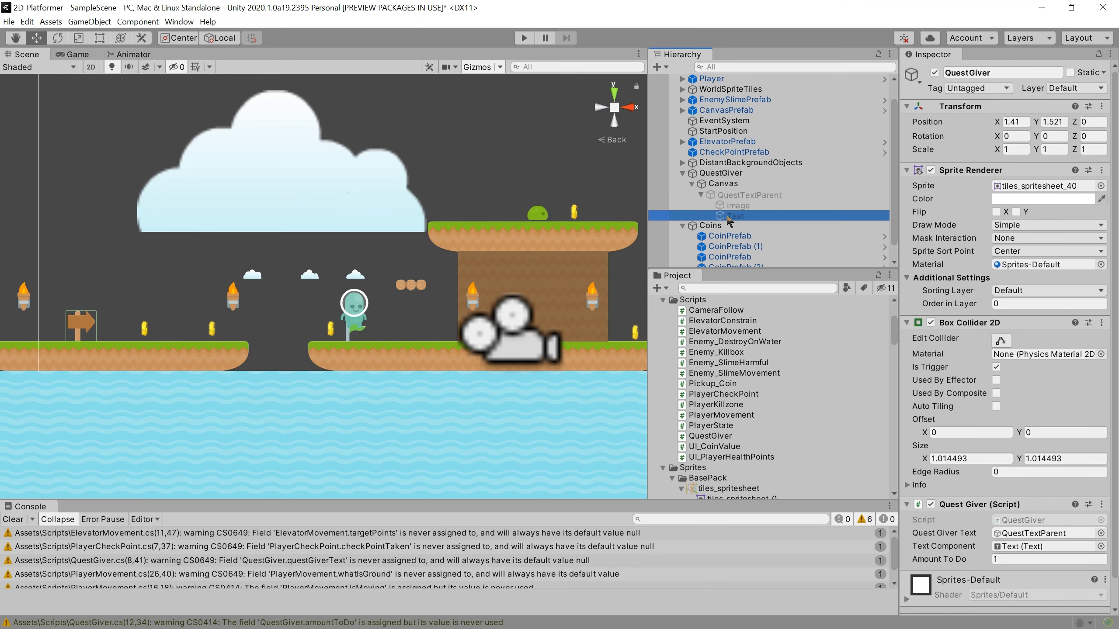
left_click(720, 173)
scroll(963, 573, "down", 2)
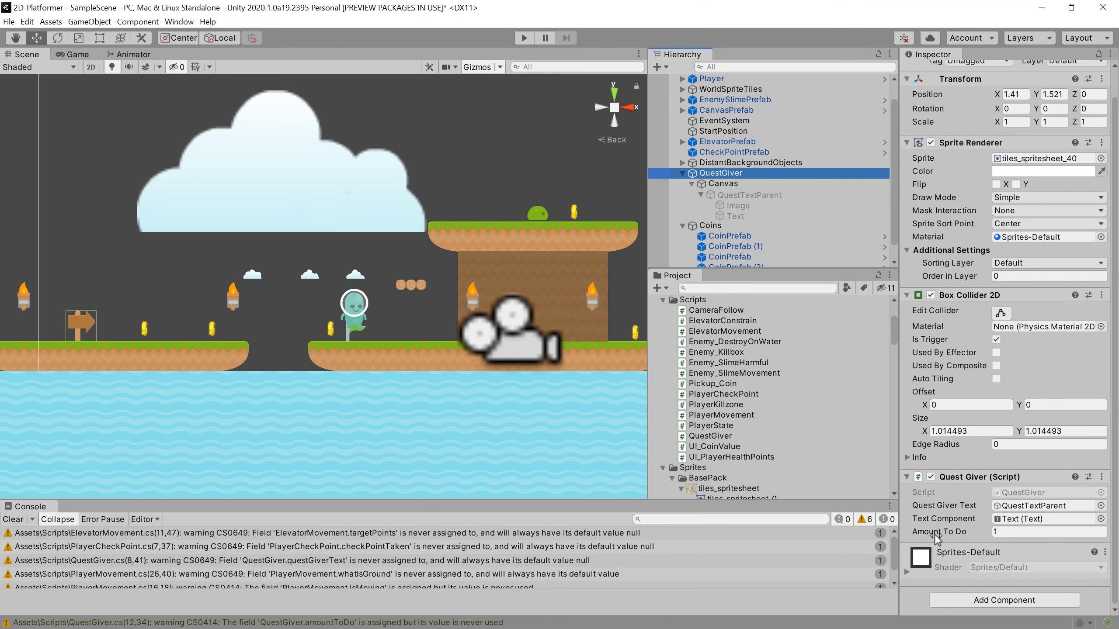
left_click_drag(934, 534, 939, 533)
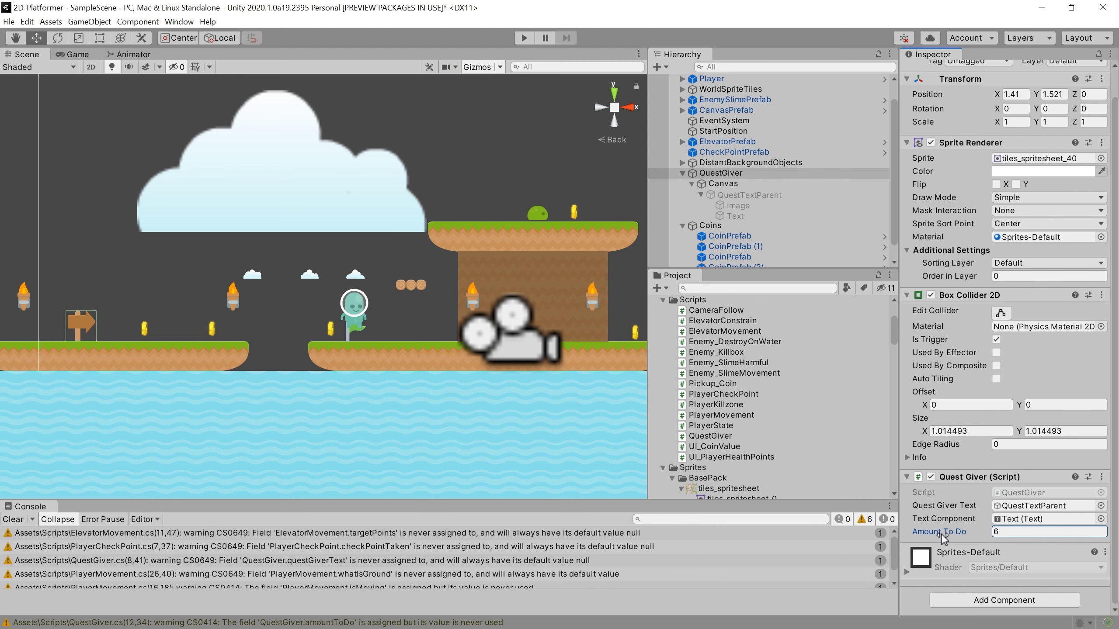
left_click(1005, 527)
- Review the quest Text's 'Fetch 5 coins!' message, then return to QuestGiver.cs
left_click(710, 225)
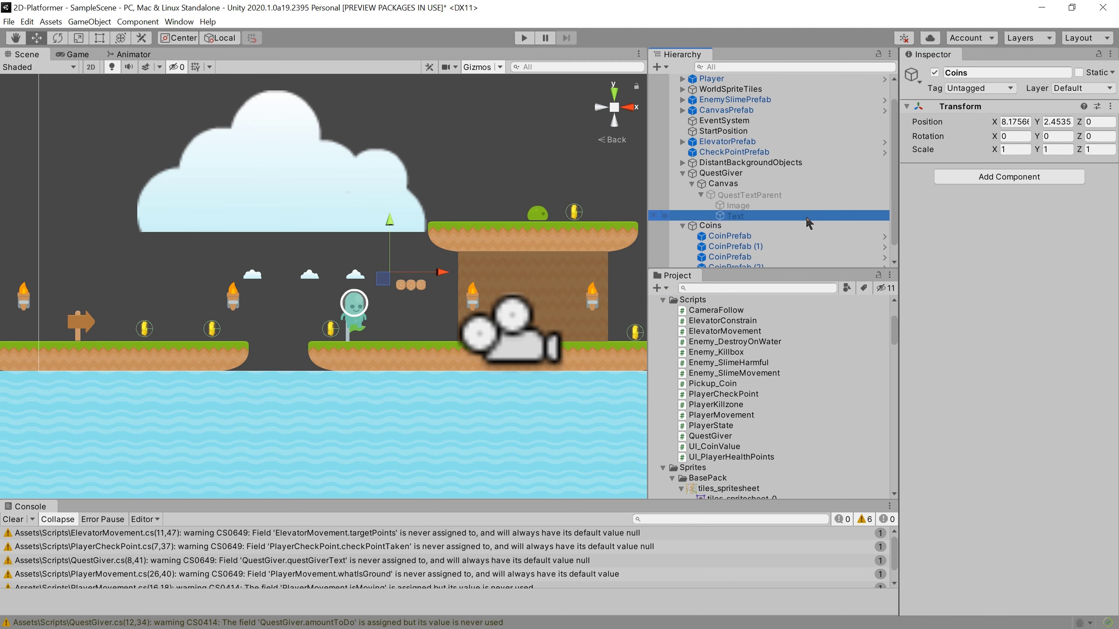
left_click(734, 216)
left_click(936, 324)
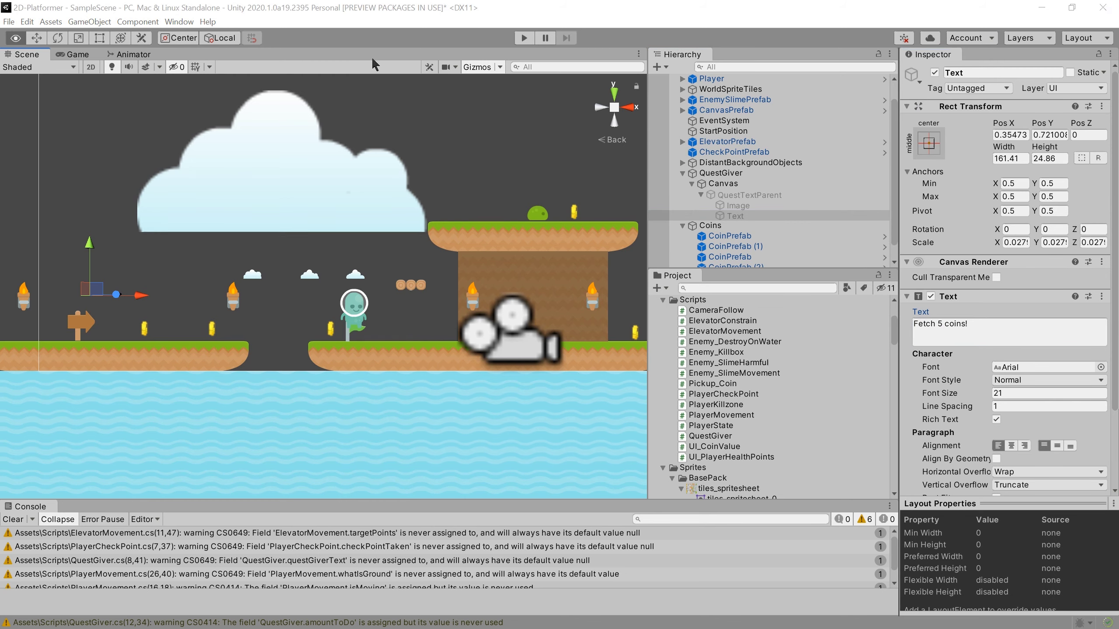
key("alt+Tab")
left_click(833, 260)
- Start a 'textComponent.text' line in Start() using IntelliSense completion
left_click(839, 296)
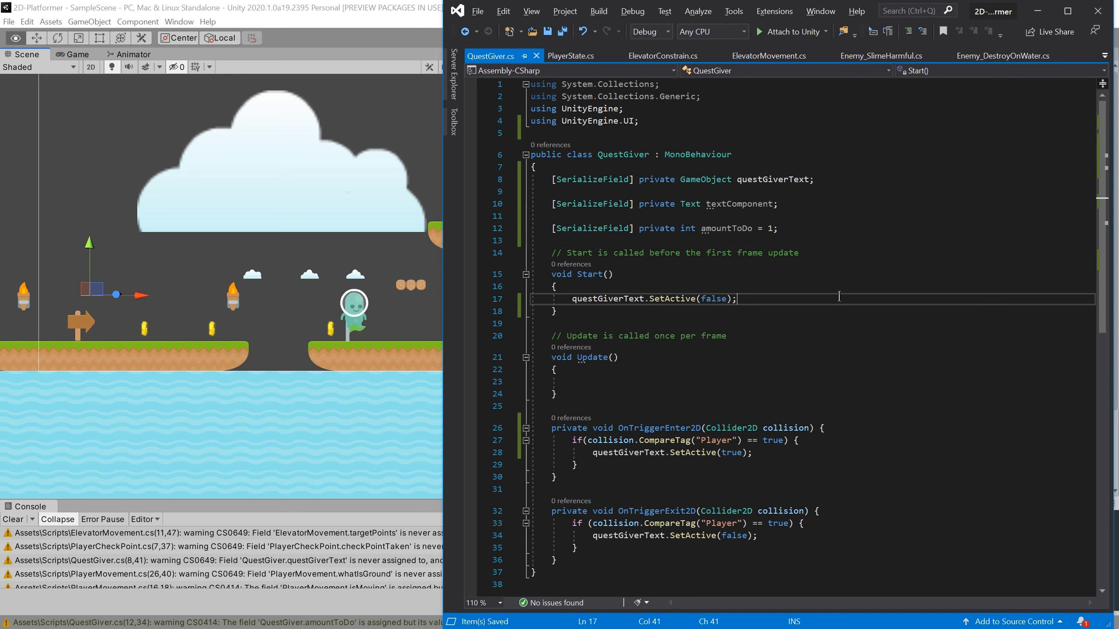
key("Return")
key("Return")
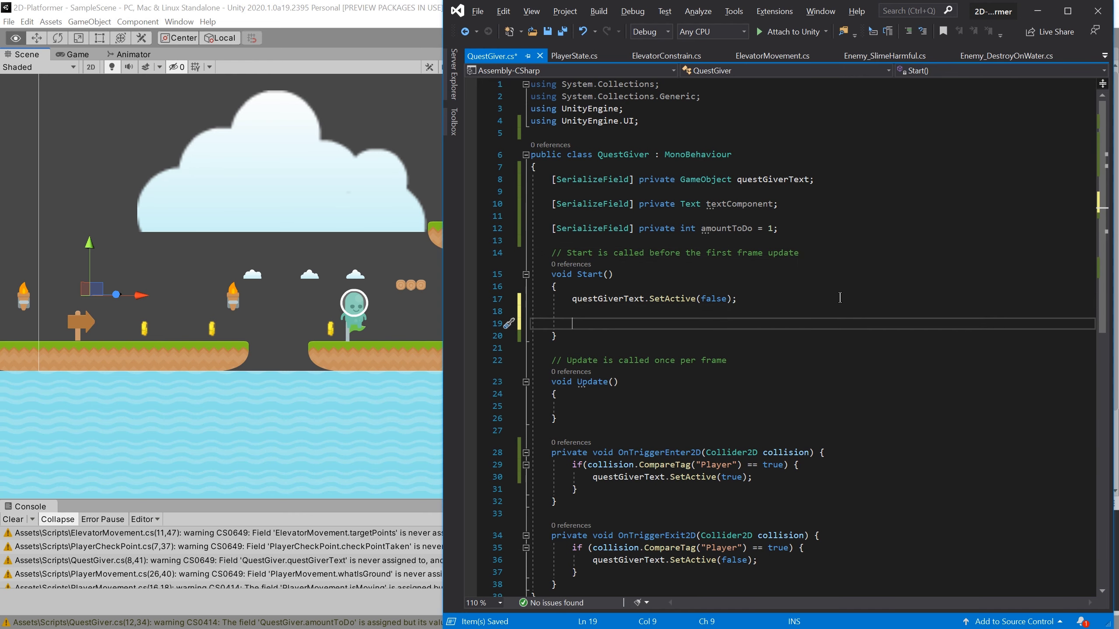
type("text")
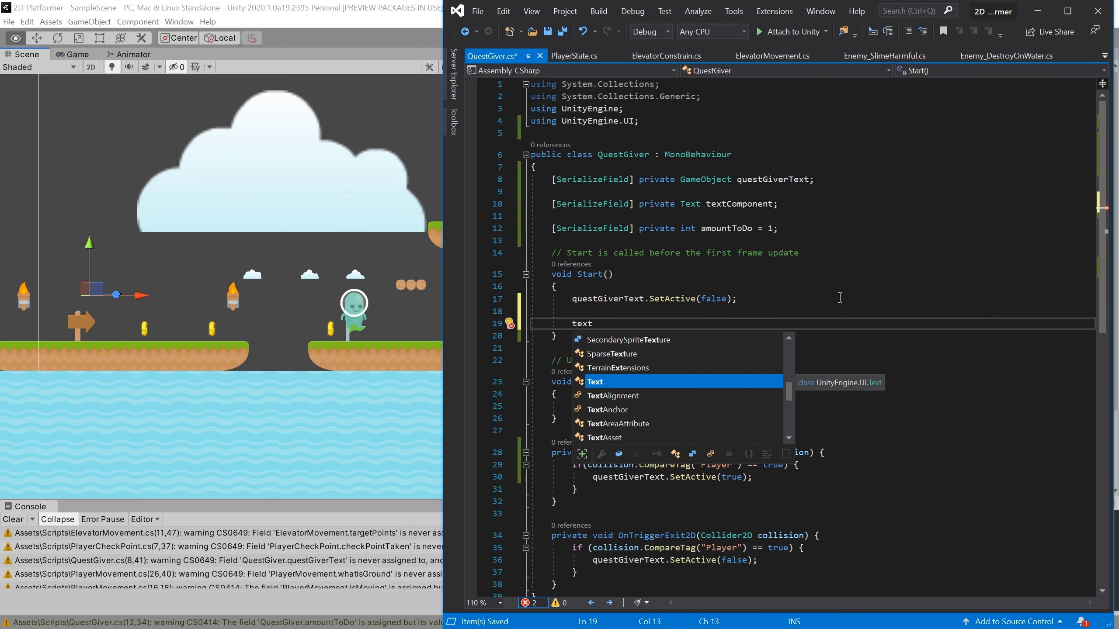
type("cl")
key("Tab")
key("BackSpace")
key("BackSpace")
key("BackSpace")
key("BackSpace")
key("BackSpace")
key("BackSpace")
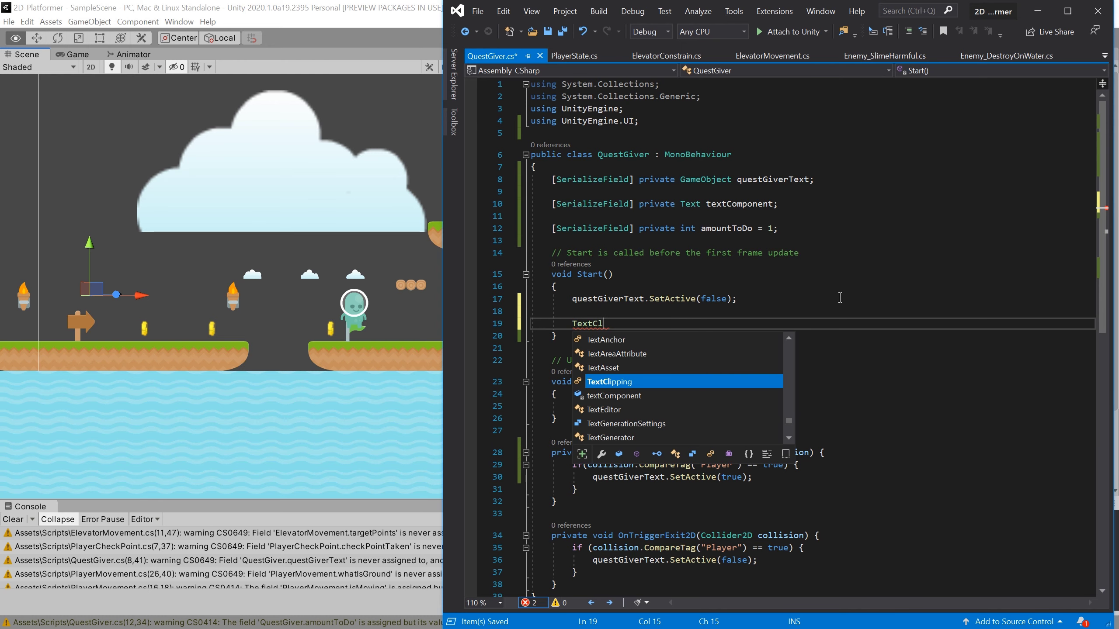
key("Down")
key("Tab")
type(".t")
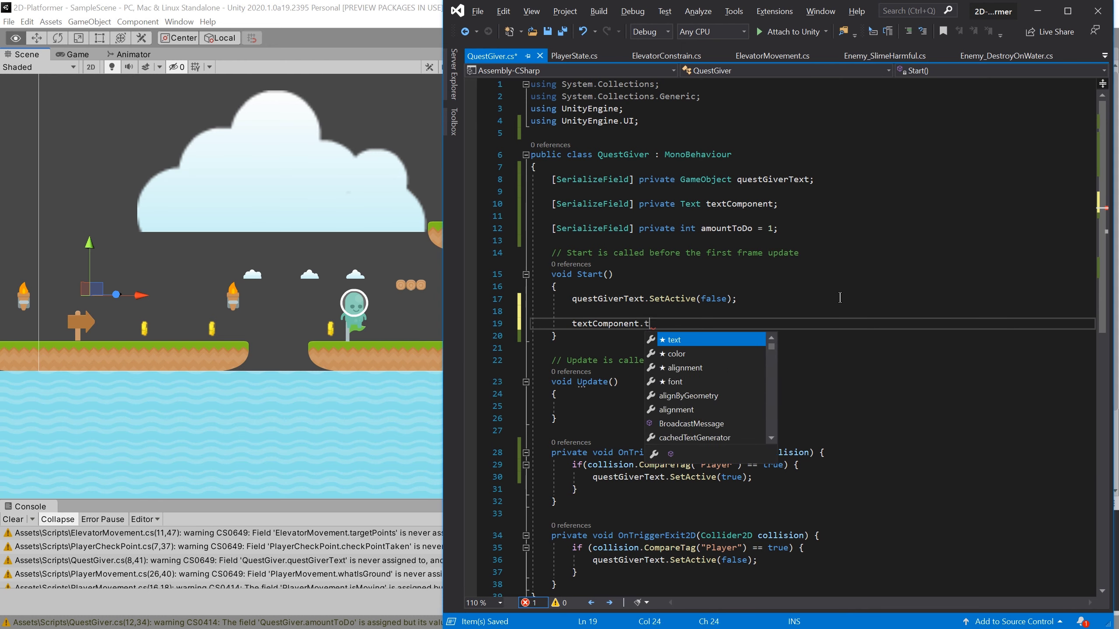
type("ext")
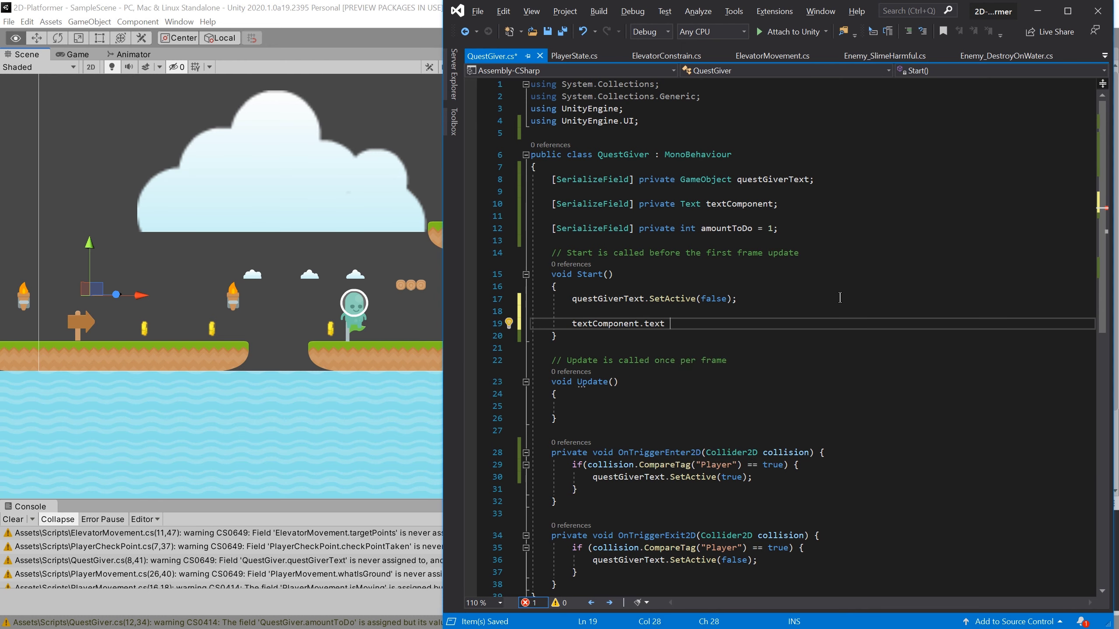
left_click(580, 324)
- Copy the quest message from Unity, finish with '= "Fetch 5 coints"', and save
left_click(352, 14)
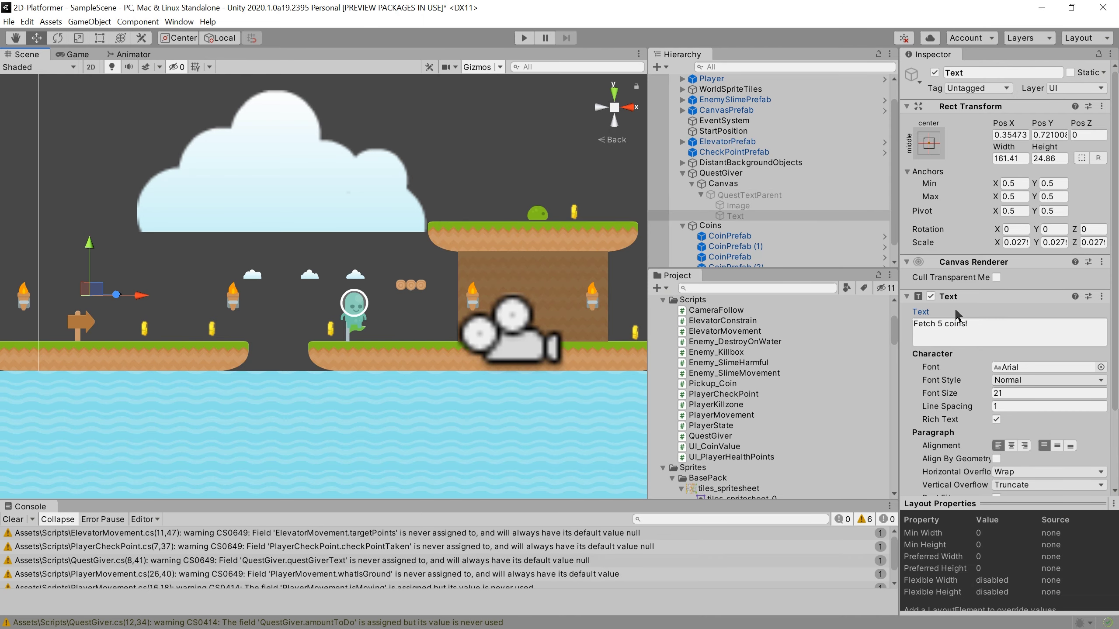
left_click(929, 325)
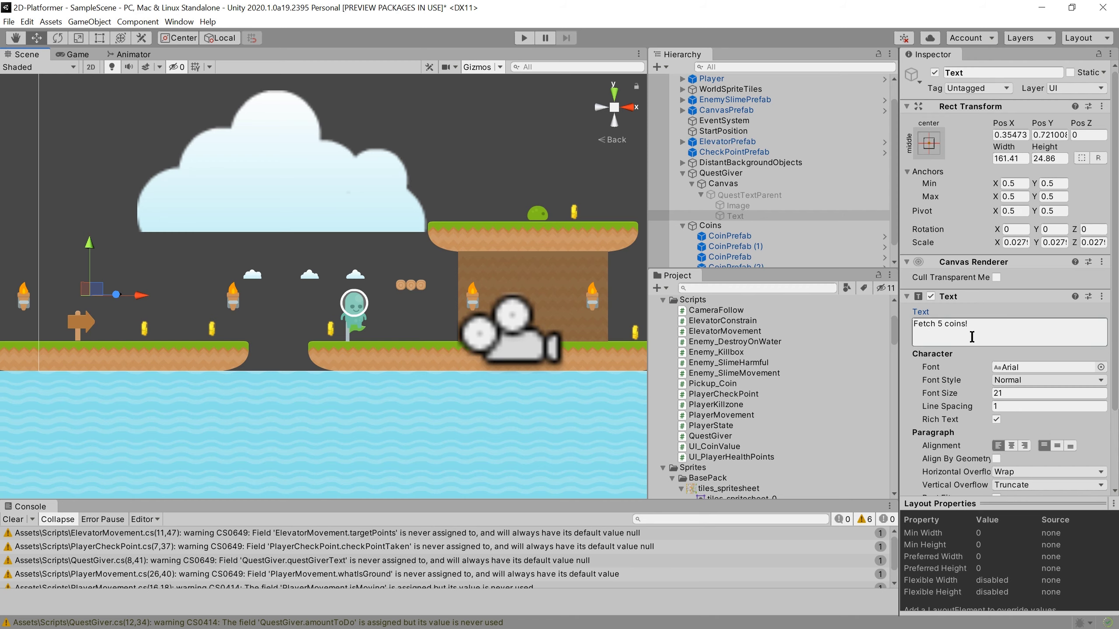
key("ctrl+a")
key("alt+Tab")
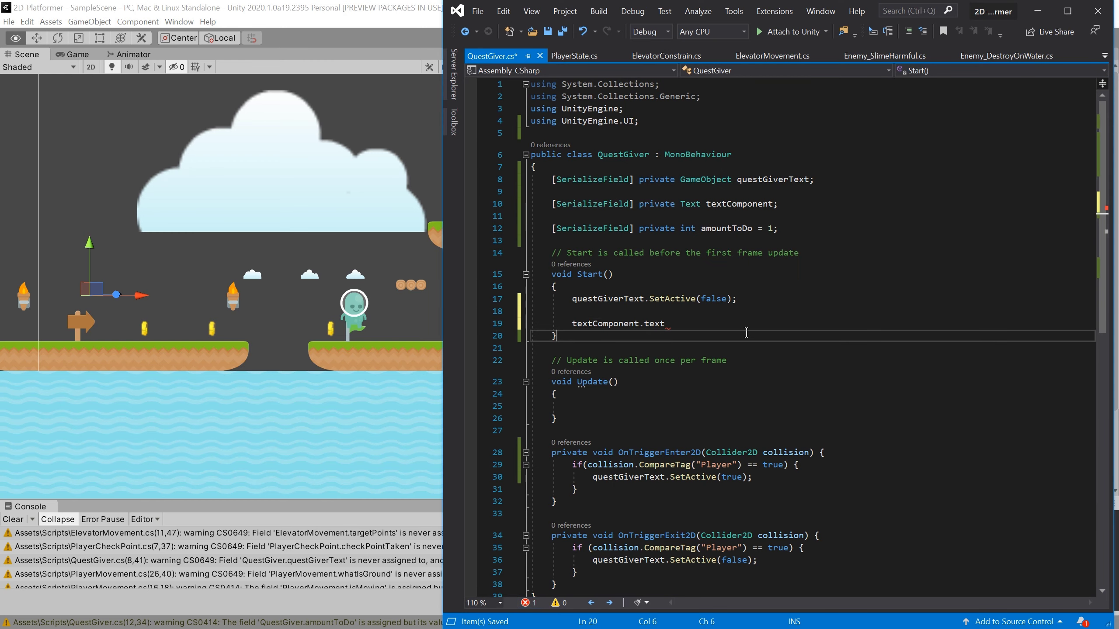
type(" = ")
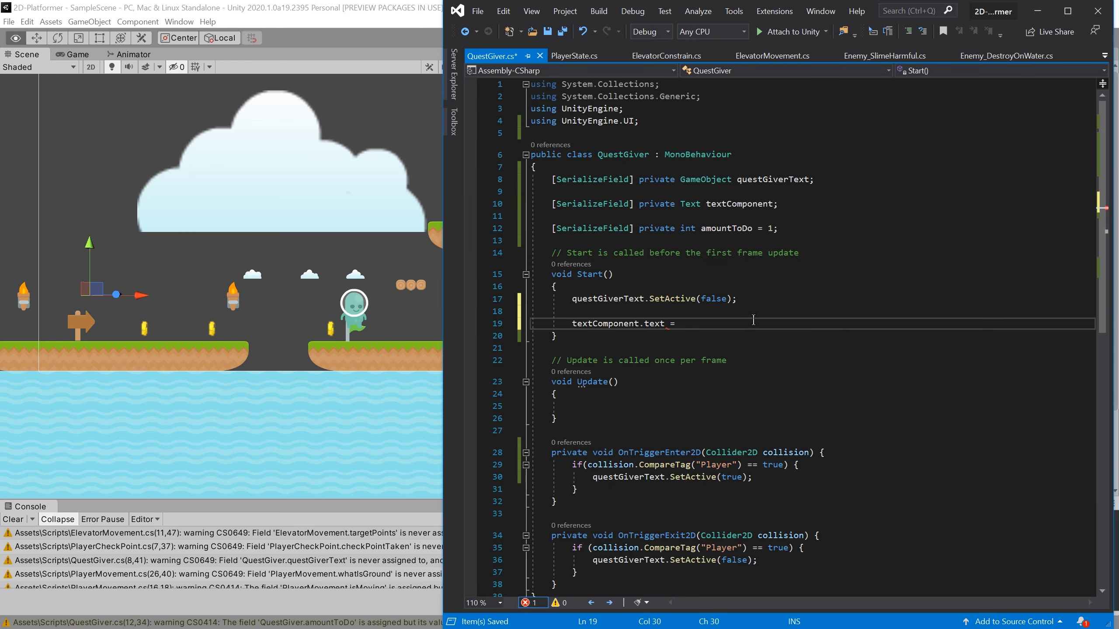
type("\"Fetch 5")
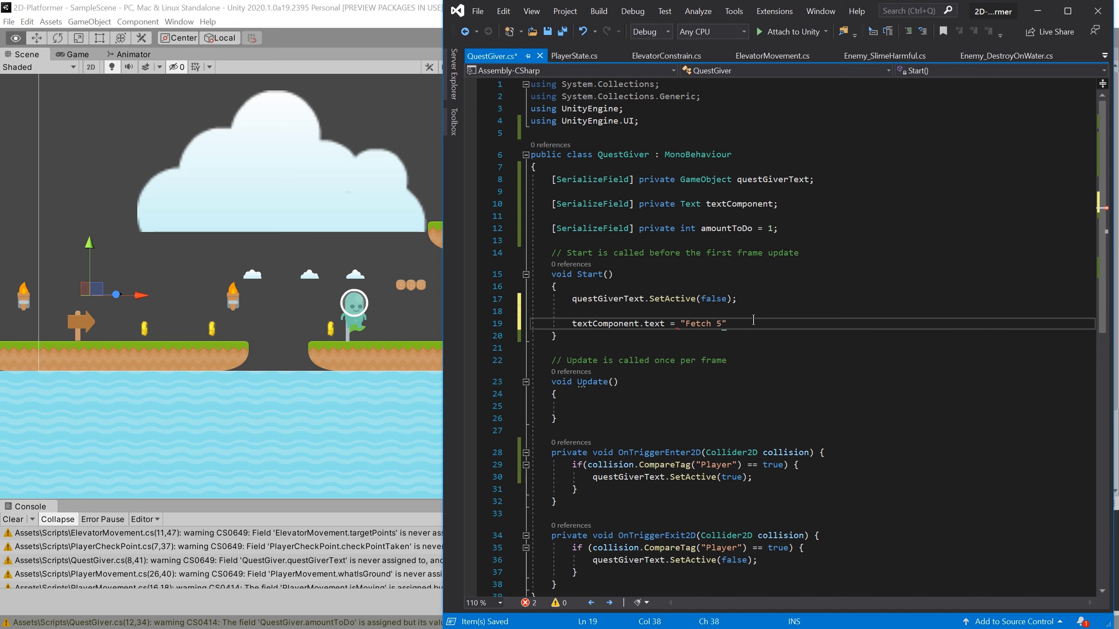
type(" coints\"")
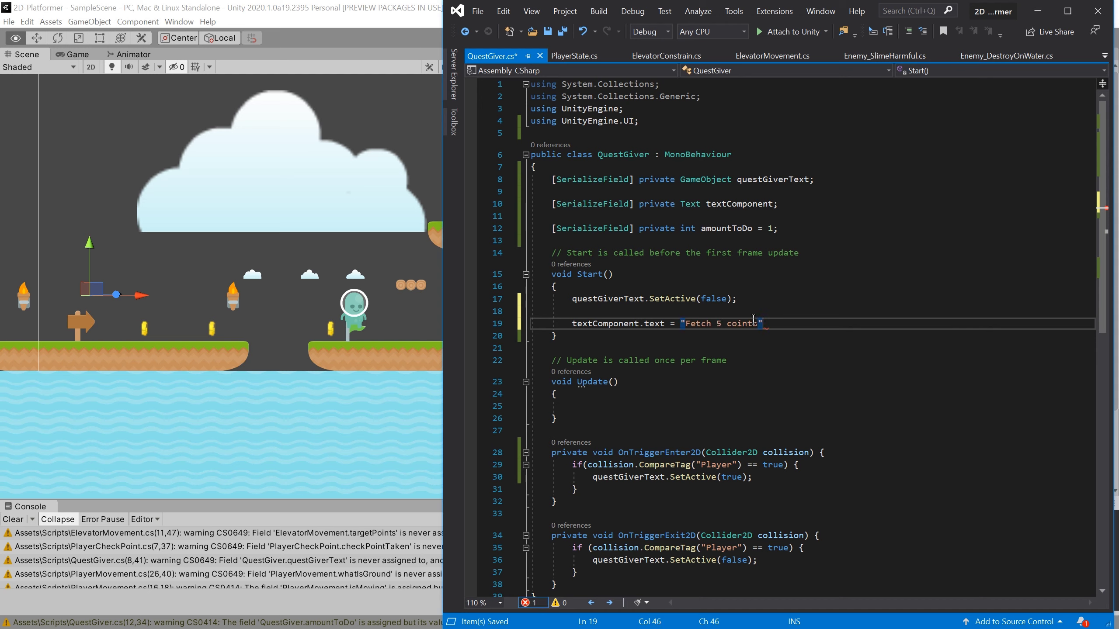
key("ctrl+s")
- Declare a '[SerializeField] private string questText' field and save
left_click(832, 215)
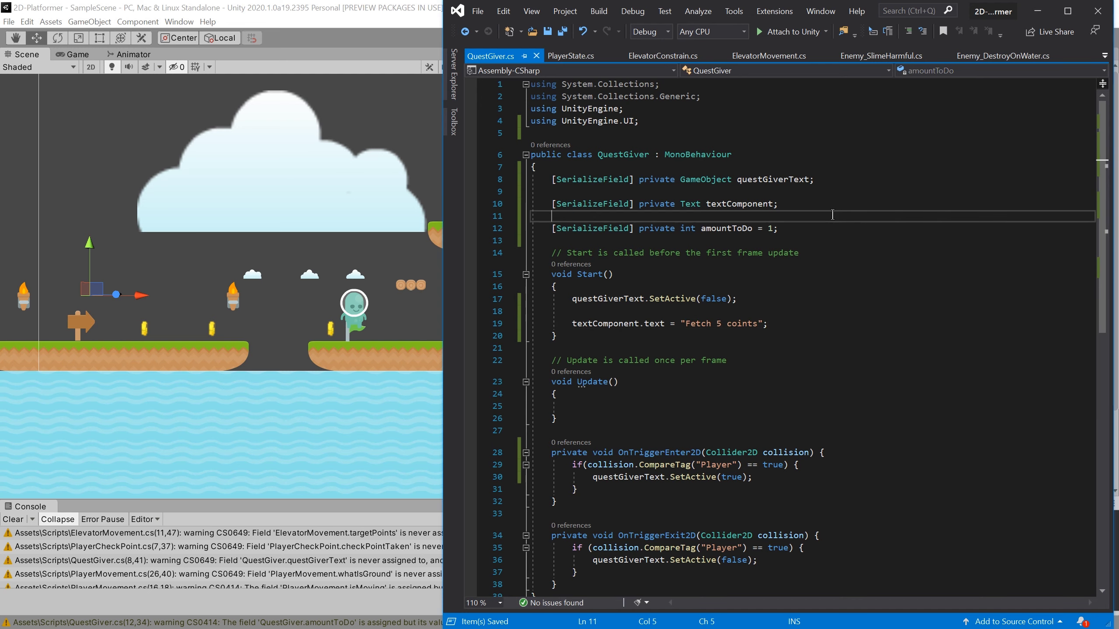
key("Return")
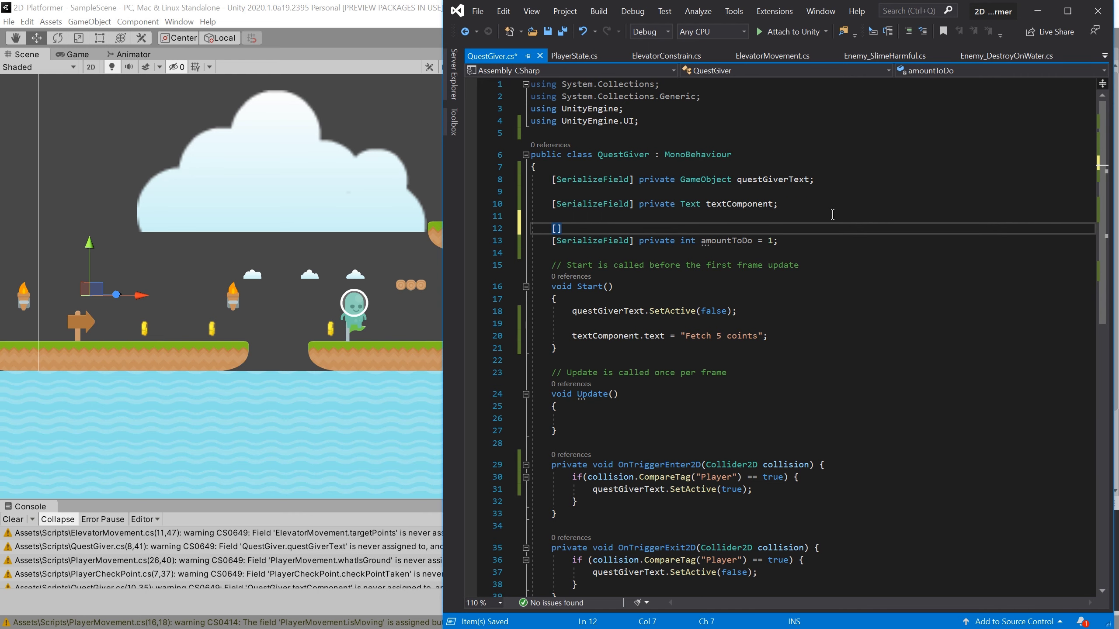
type("[Seri")
key("Tab")
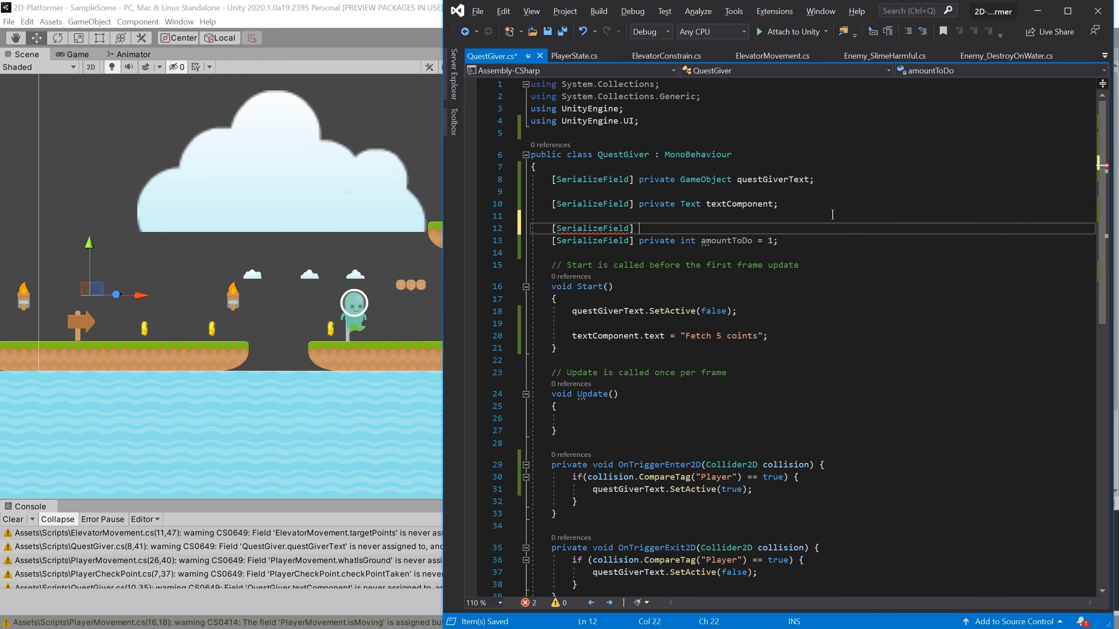
type("] print stinrg")
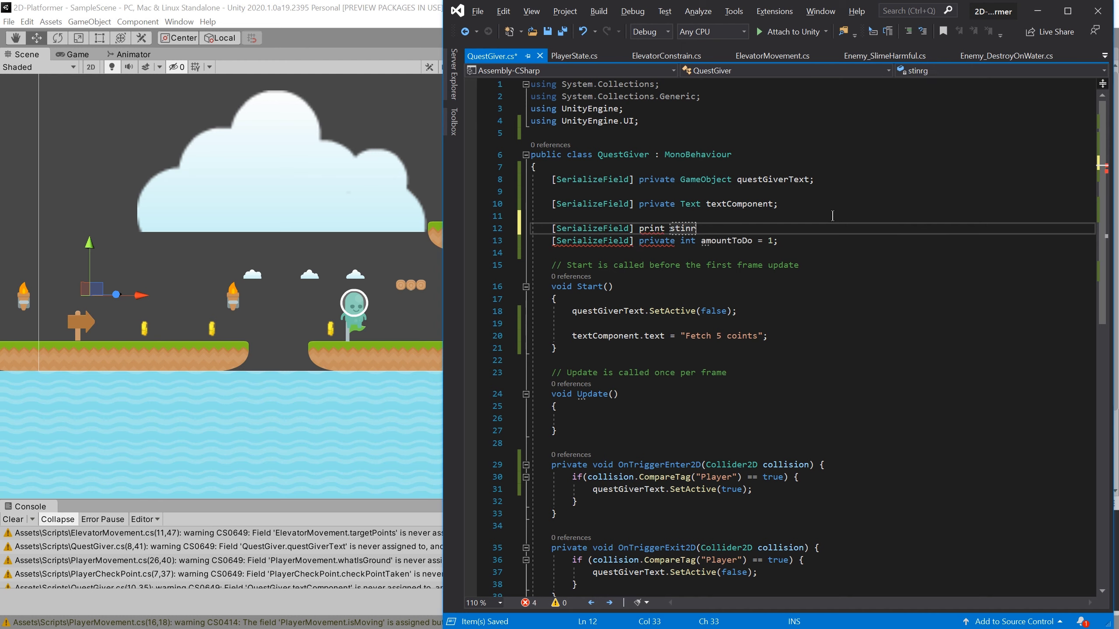
key("BackSpace")
key("BackSpace")
key("BackSpace")
key("BackSpace")
key("BackSpace")
key("BackSpace")
key("BackSpace")
key("BackSpace")
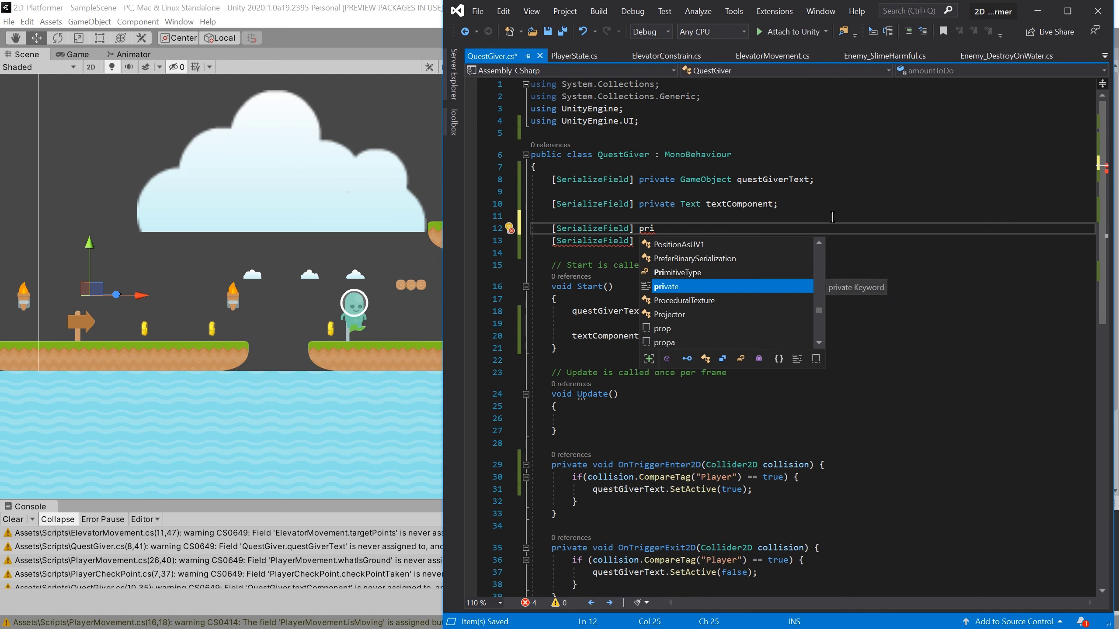
key("Tab")
type("sti")
key("Tab")
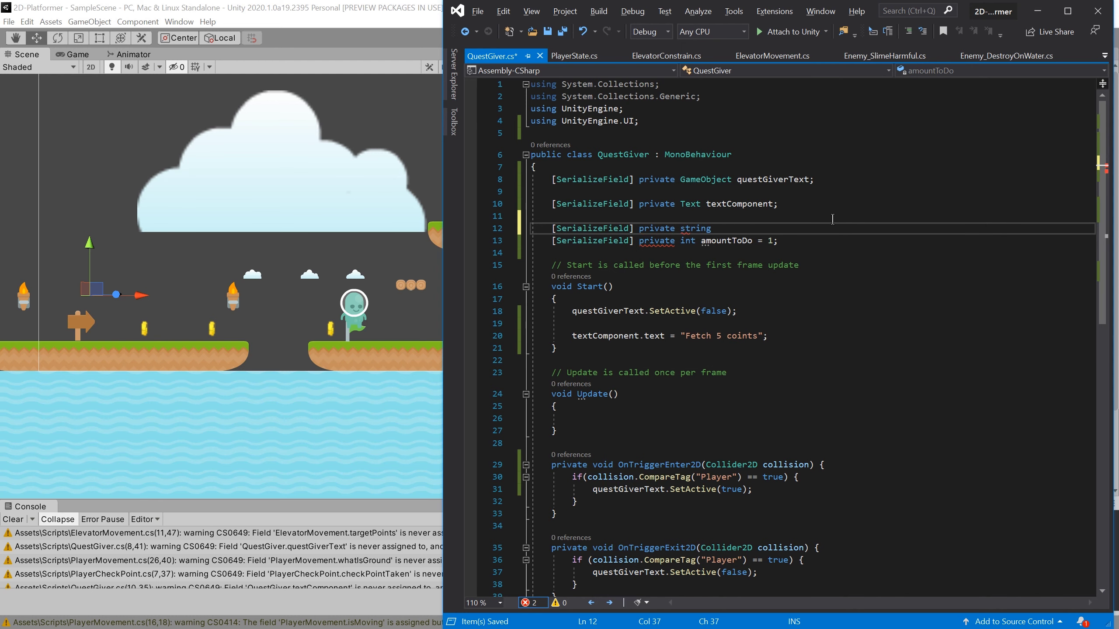
type("ques")
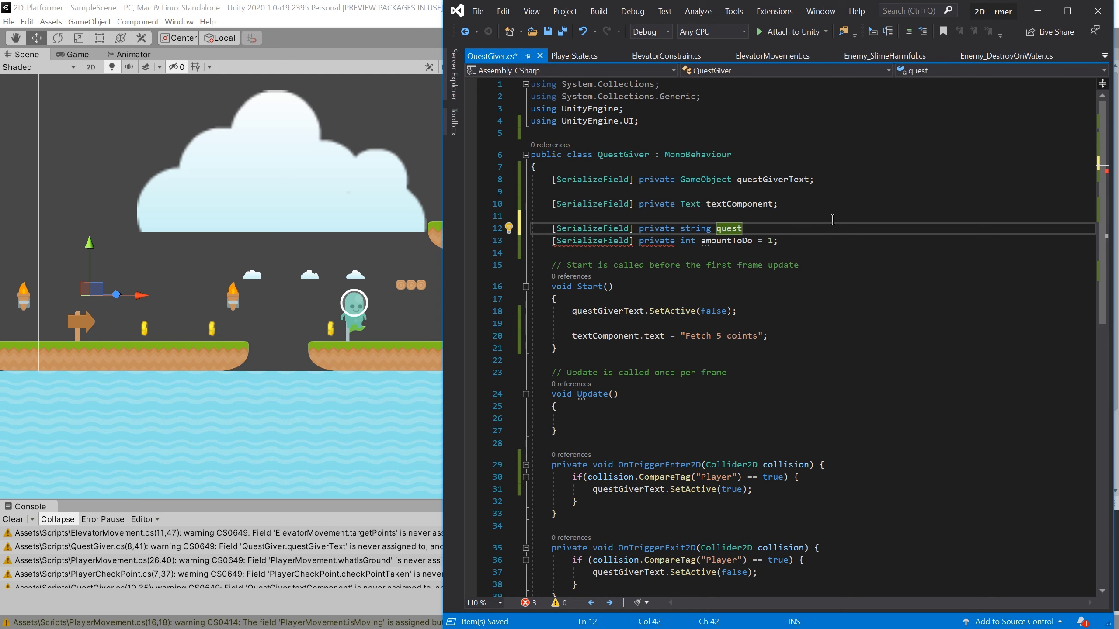
type("Tedx")
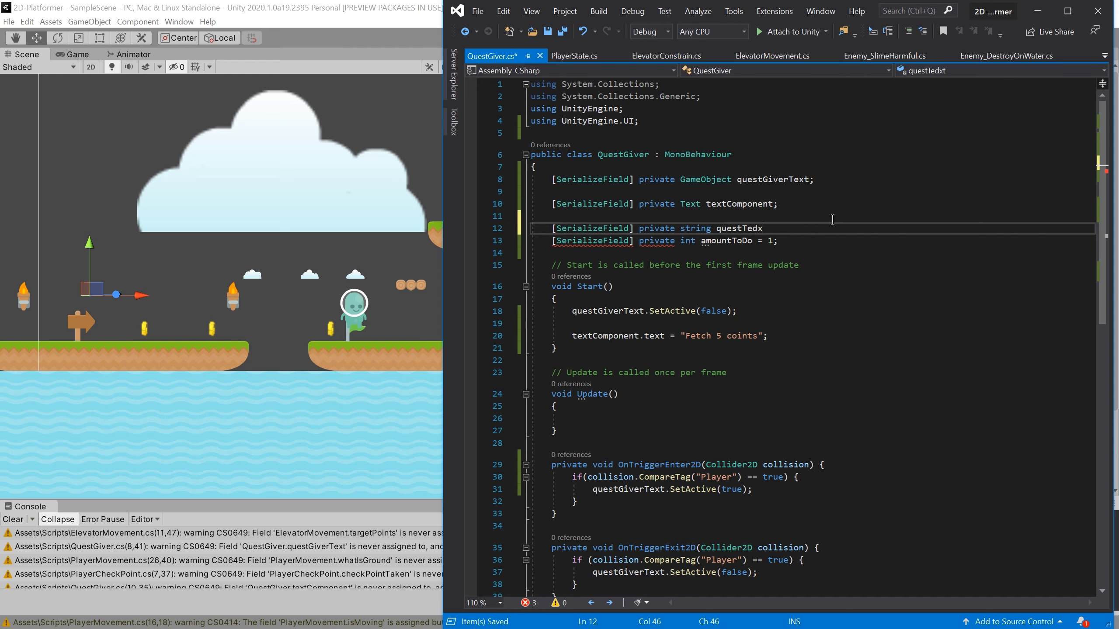
type(";")
key("ctrl+s")
key("Down")
key("Down")
key("Down")
- Replace the hard-coded message in Start with questText and save QuestGiver.cs
key("Down")
key("Down")
key("Down")
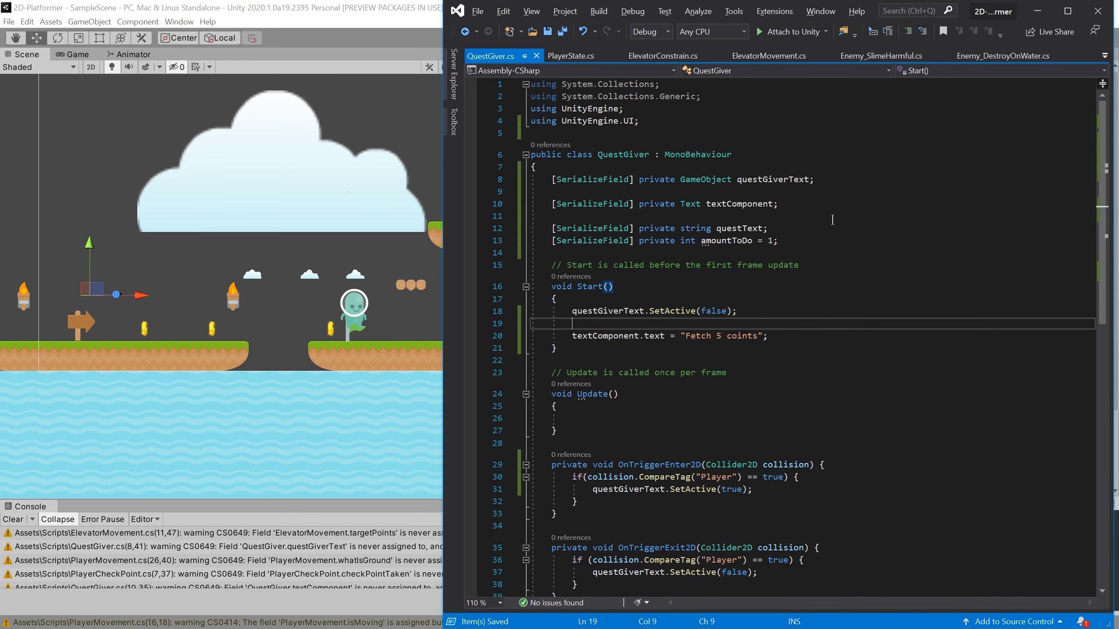
key("Down")
key("Down")
key("ctrl+shift+Left")
key("ctrl+shift+Left")
key("ctrl+shift+Left")
key("ctrl+shift+Left")
key("ctrl+shift+Left")
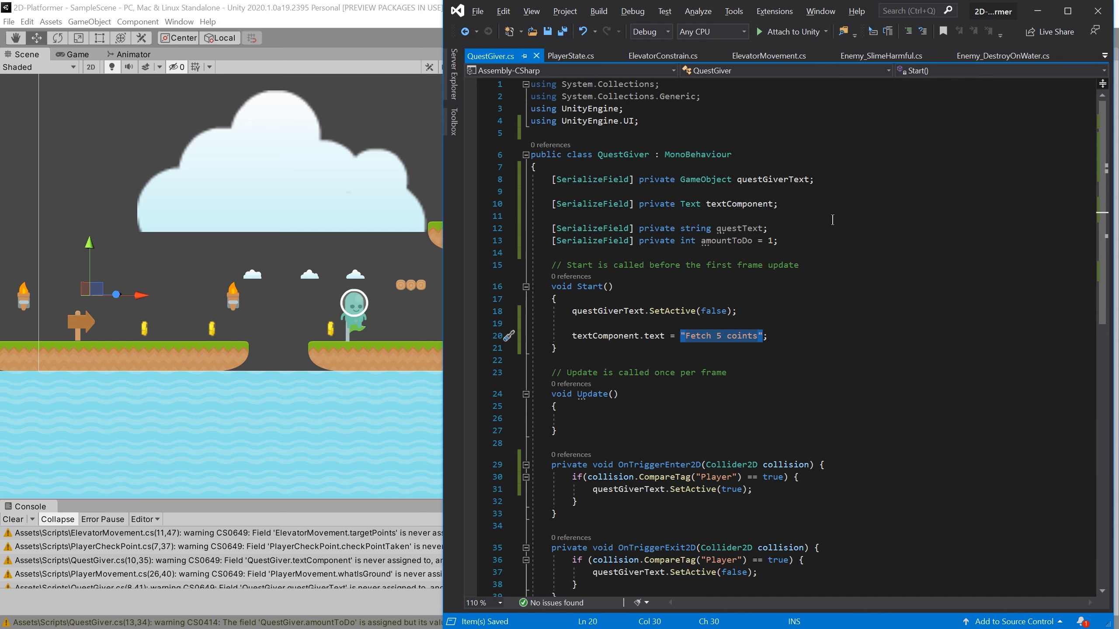
type("q")
key("Tab")
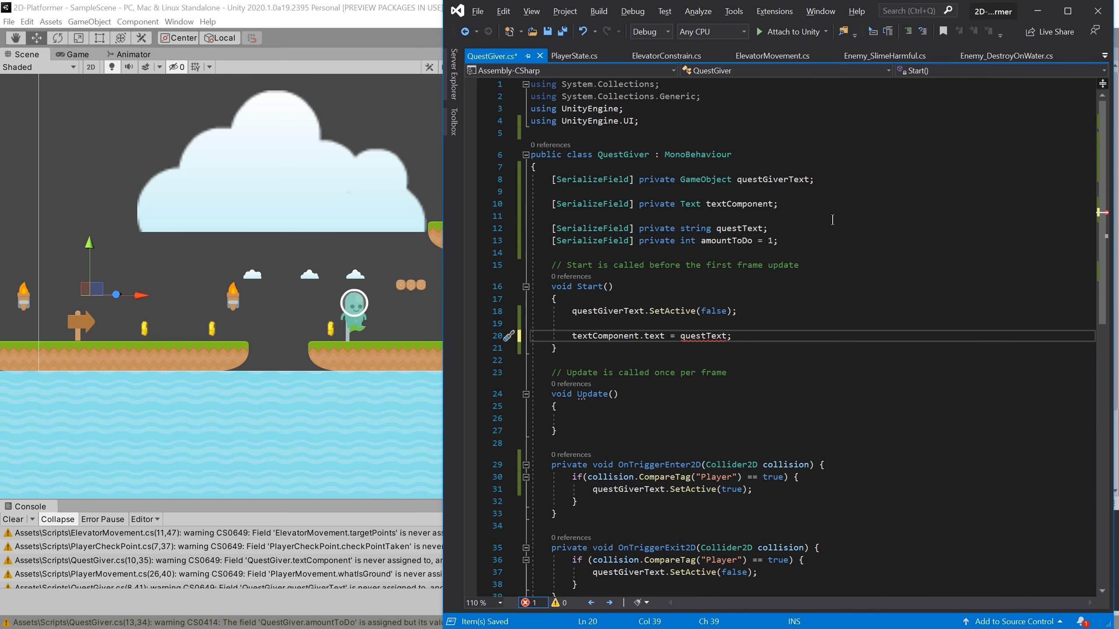
key("ctrl+s")
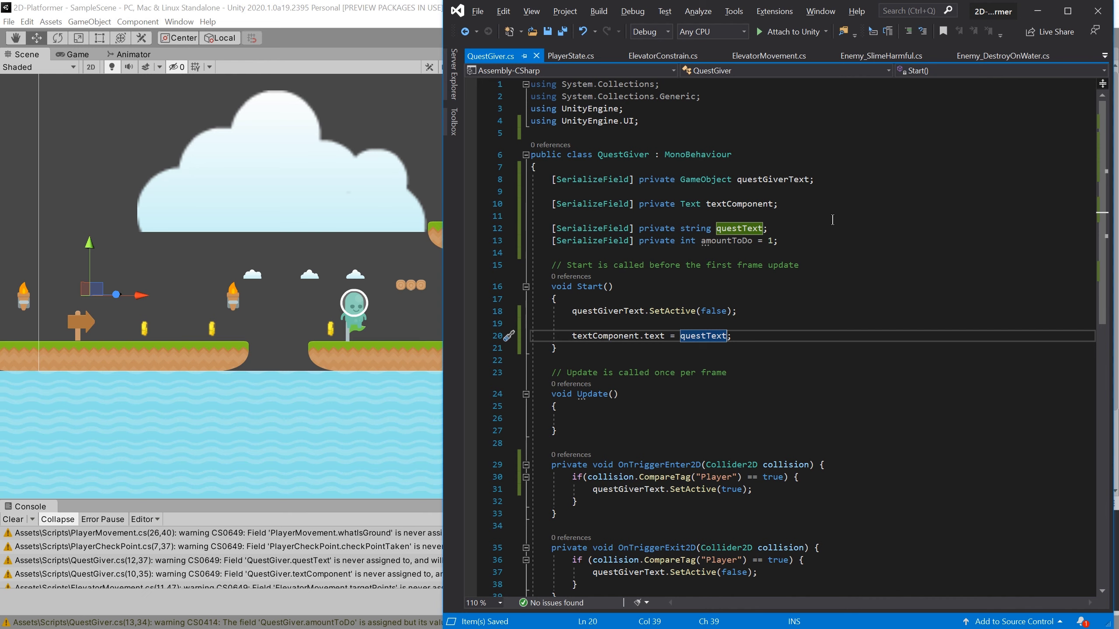
- Set QuestGiver's Quest Text to 'Fetch 4 coins', save the scene, and enter Play mode
left_click(401, 40)
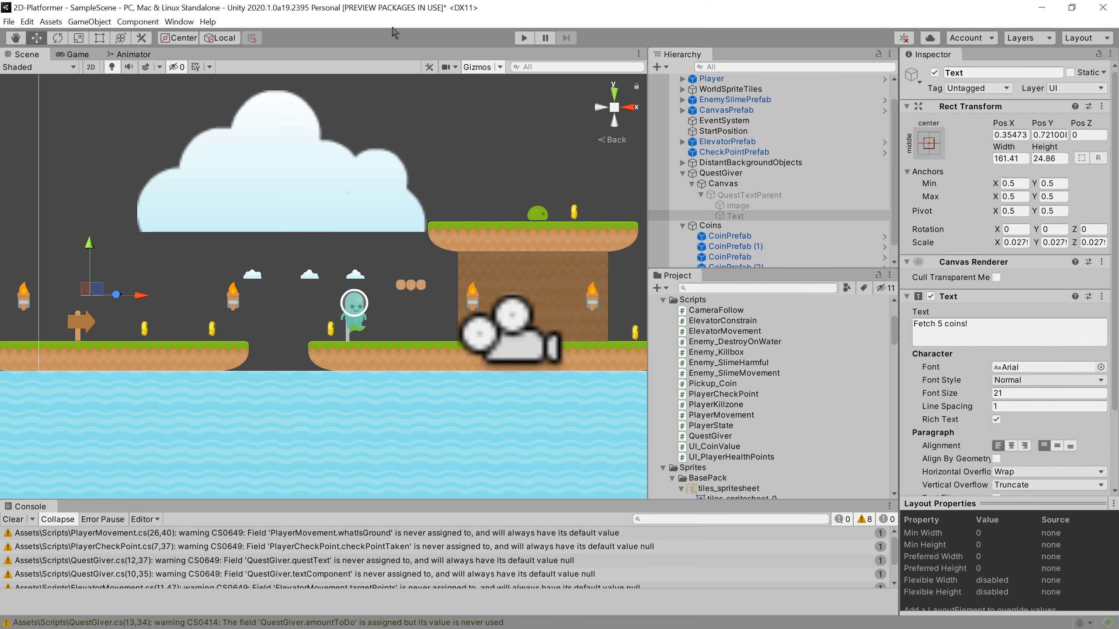
left_click(970, 328)
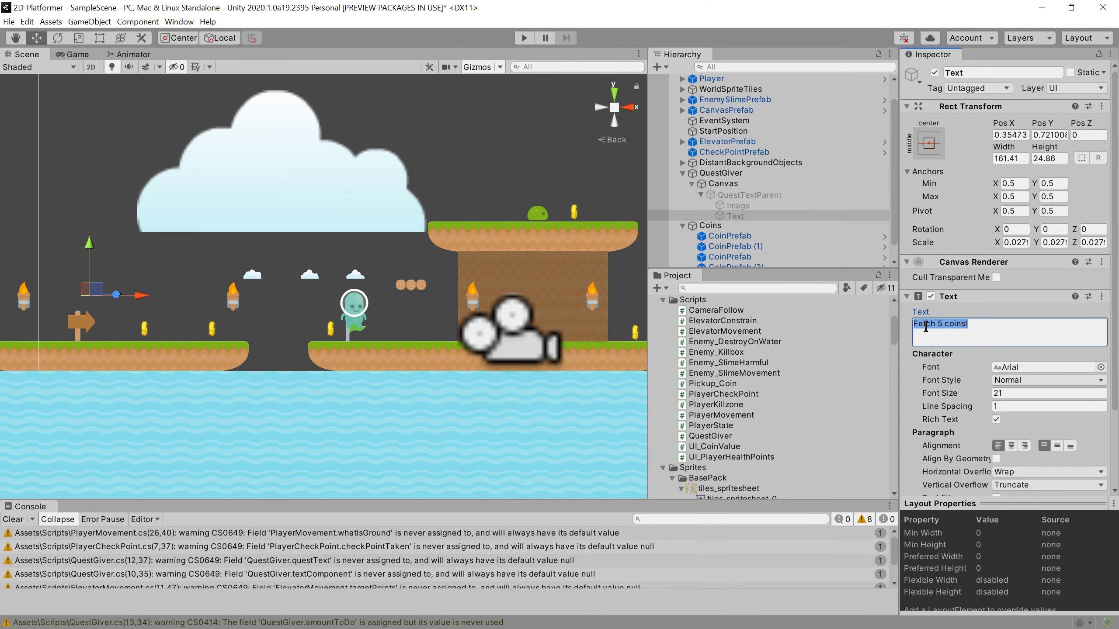
left_click(926, 327)
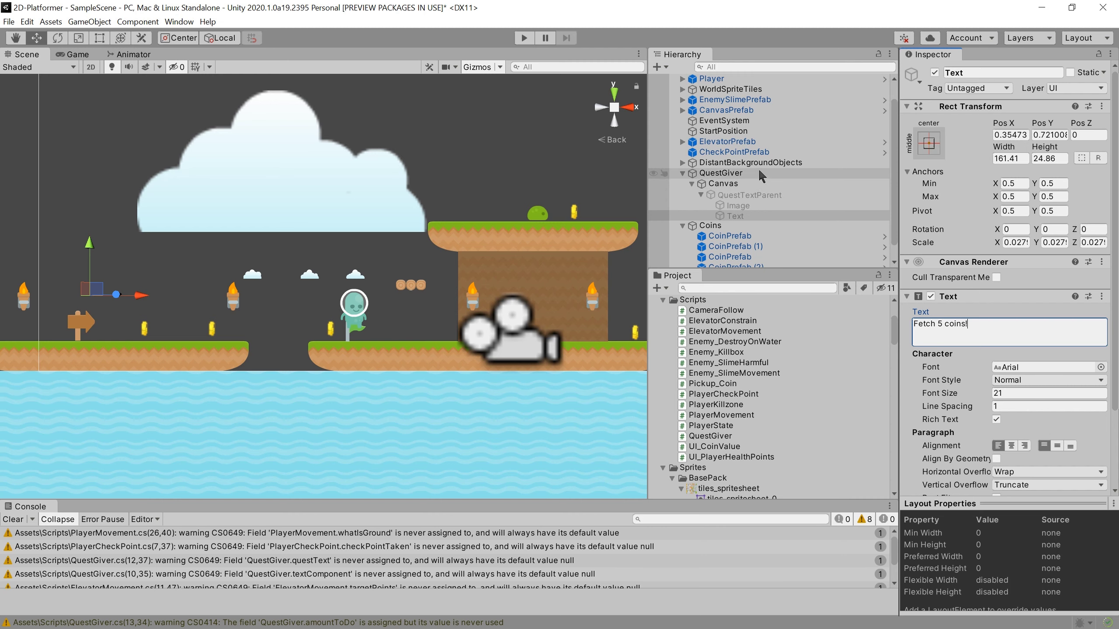
left_click(721, 173)
scroll(1010, 606, "down", 2)
left_click(1010, 520)
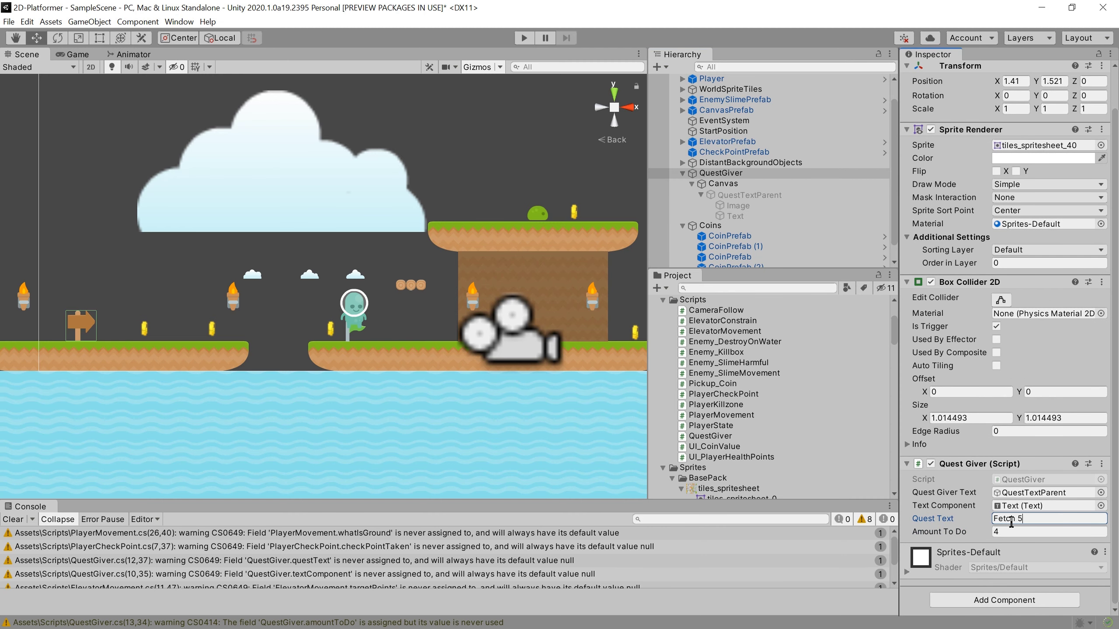
type("s")
key("ctrl+s")
left_click(524, 38)
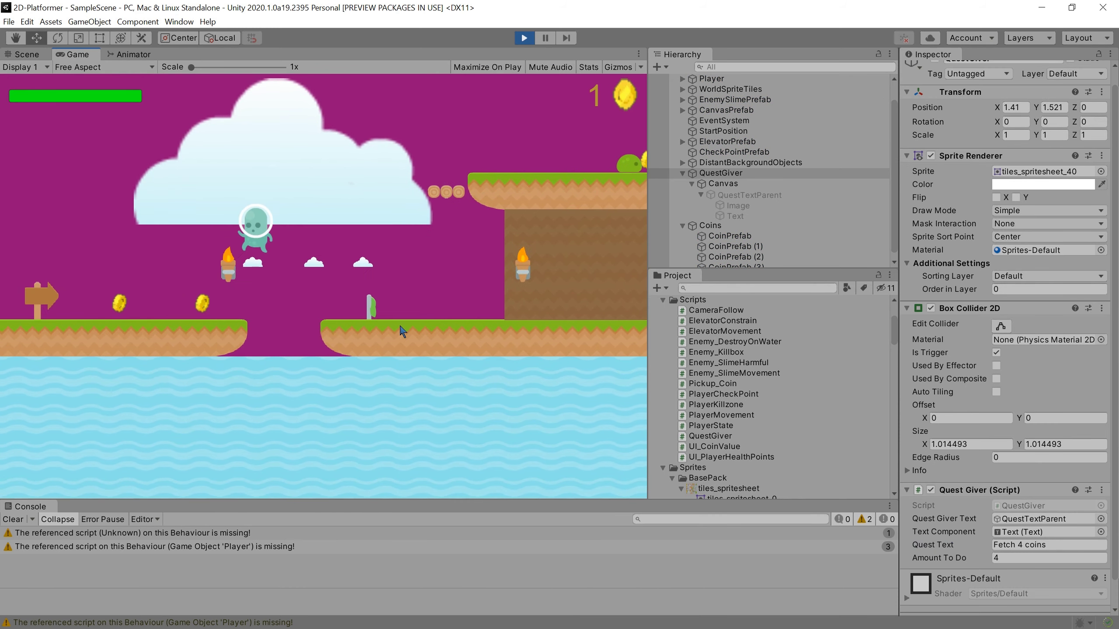
- Type test digits into Quest Text during play, then stop the game
left_click(1061, 545)
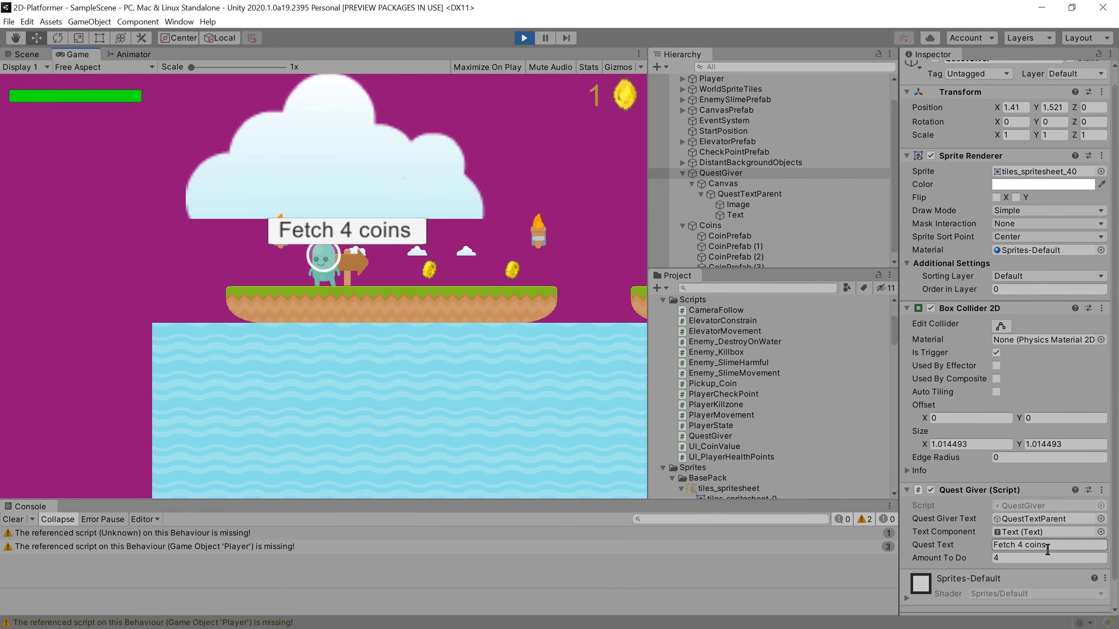
type("5456654")
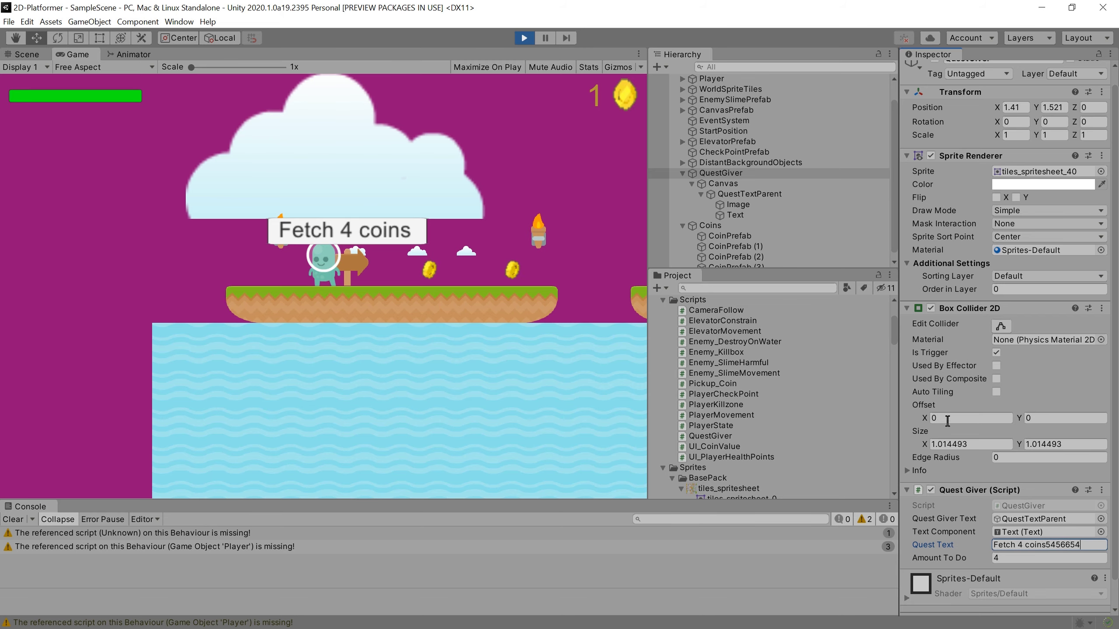
left_click(524, 39)
- Replace QuestGiver's Quest Text with placeholder text 'asdasdasdasdasdasdasdas'
key("alt+Tab")
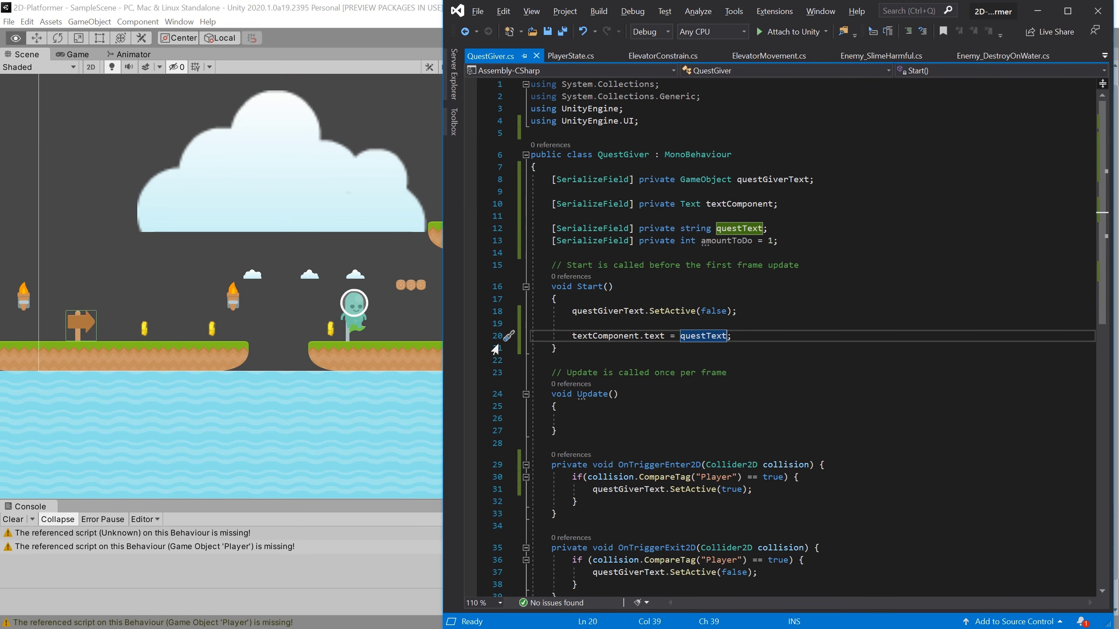
left_click(372, 296)
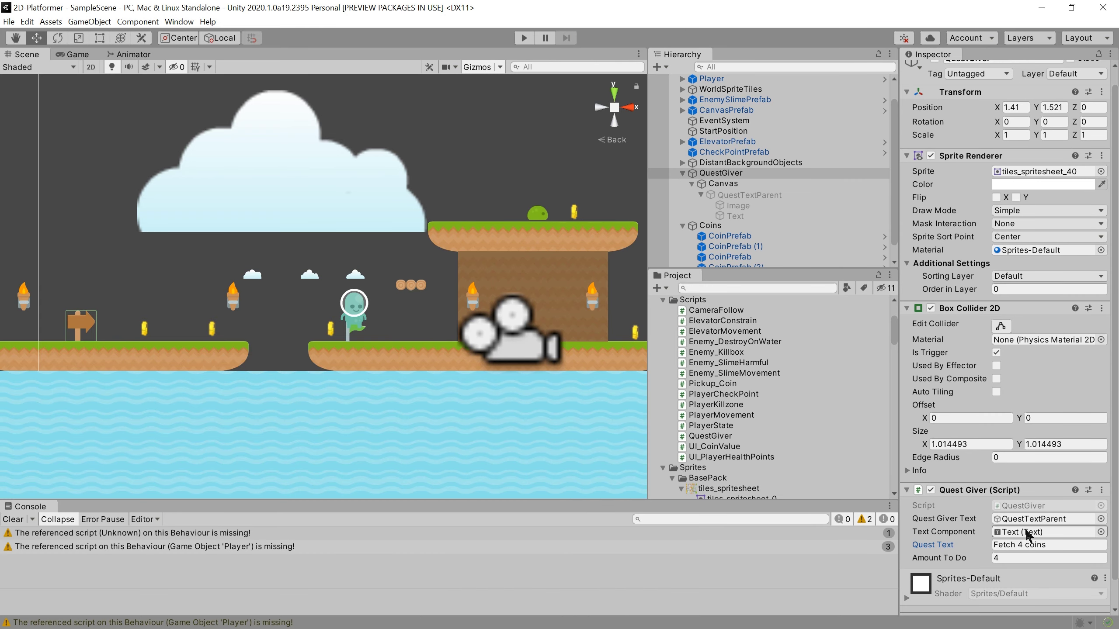
left_click(1038, 542)
type("asdasdasdasdasdasdasdas")
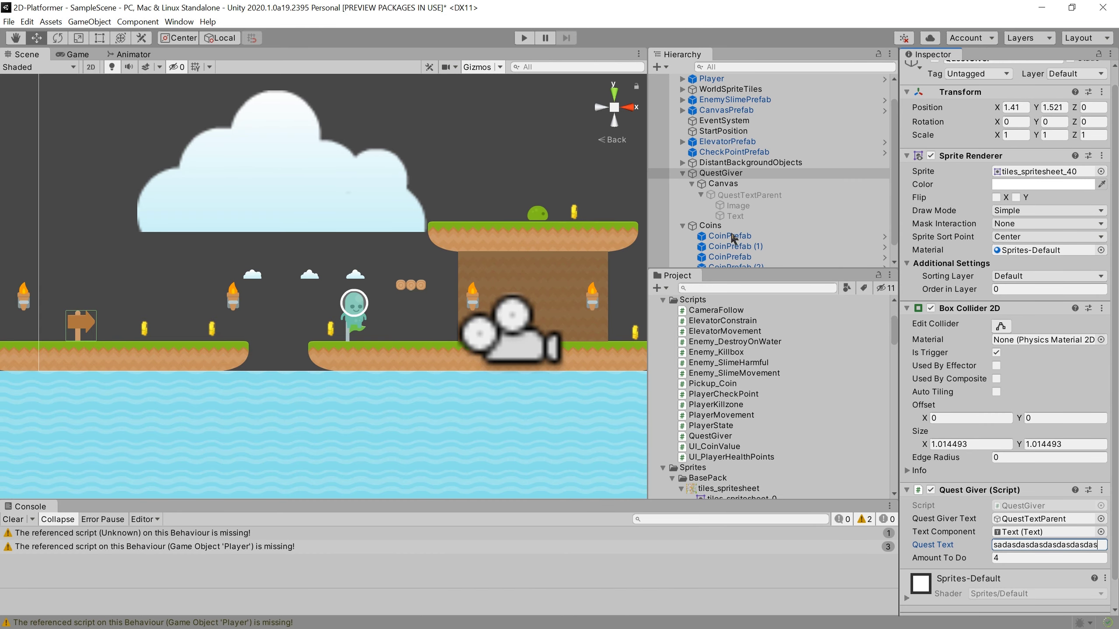
- Play-test the placeholder in the bubble, stop, and begin retyping the Quest Text
middle_click_drag(249, 217, 332, 207)
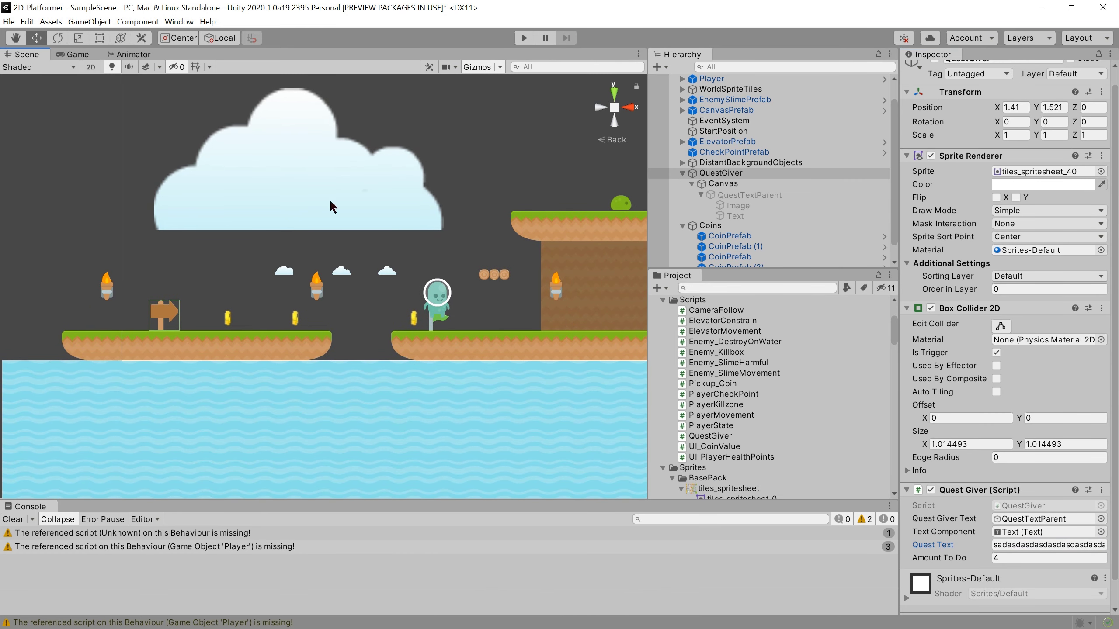
left_click(522, 42)
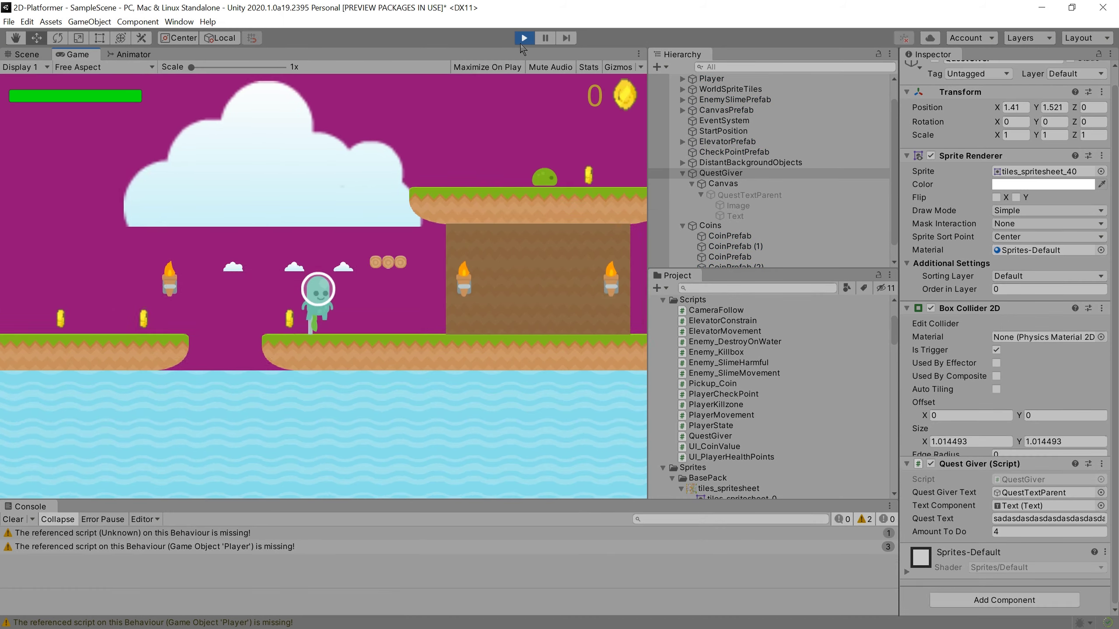
key("space")
key("Left")
key("Left")
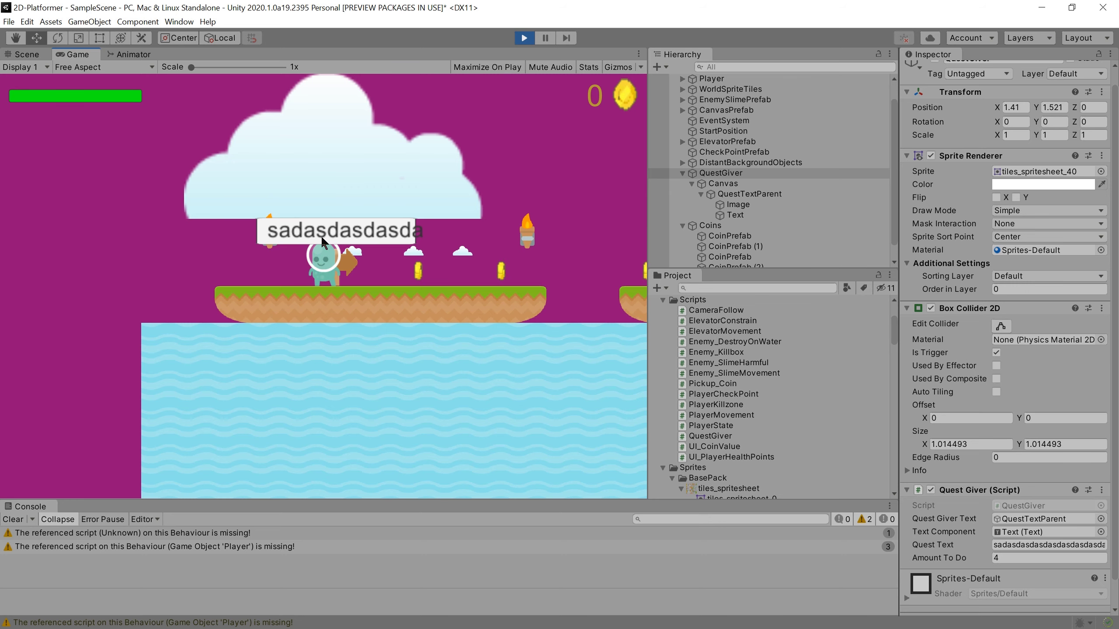
key("ctrl+p")
left_click(996, 545)
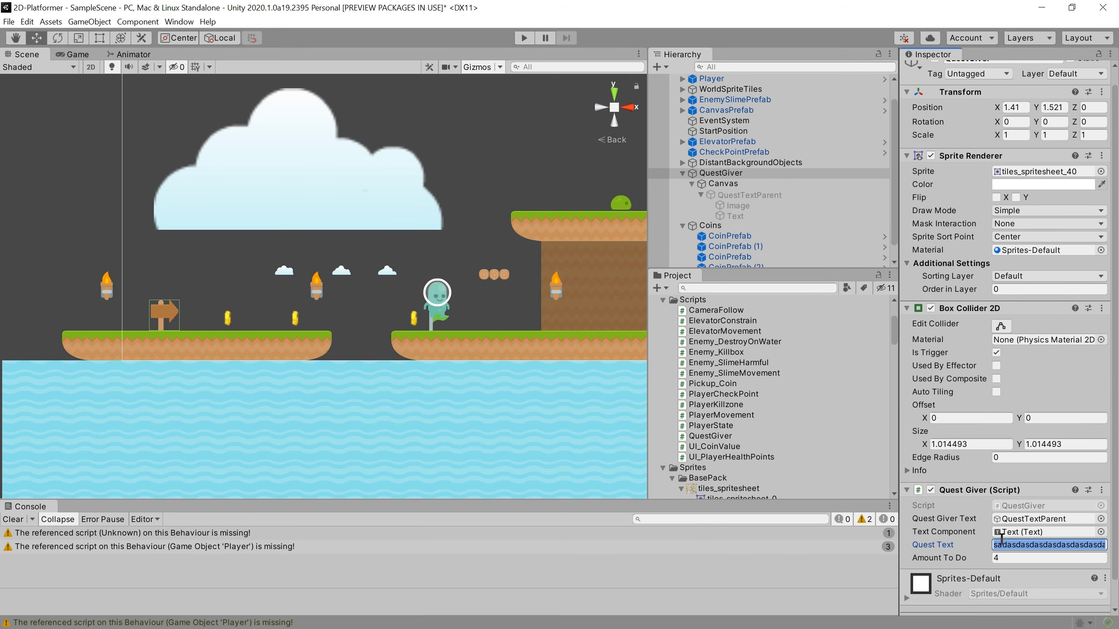
type("Get")
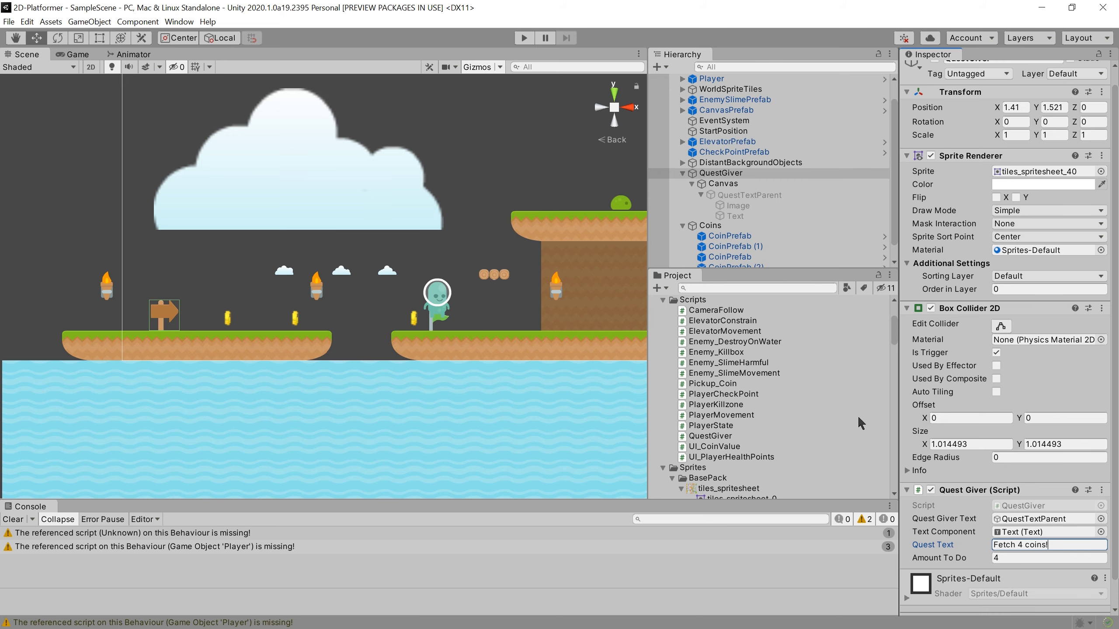
- In QuestGiver.cs, open blank lines inside the Player tag check, begin a line with collision, and save
key("alt+Tab")
scroll(819, 325, "down", 1)
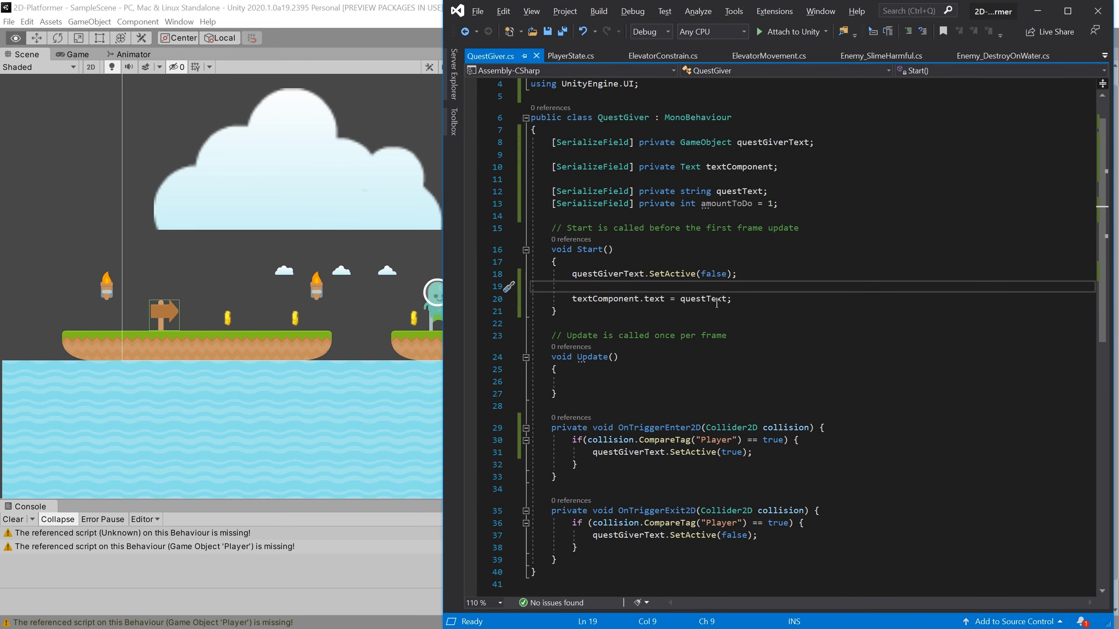
left_click(767, 205)
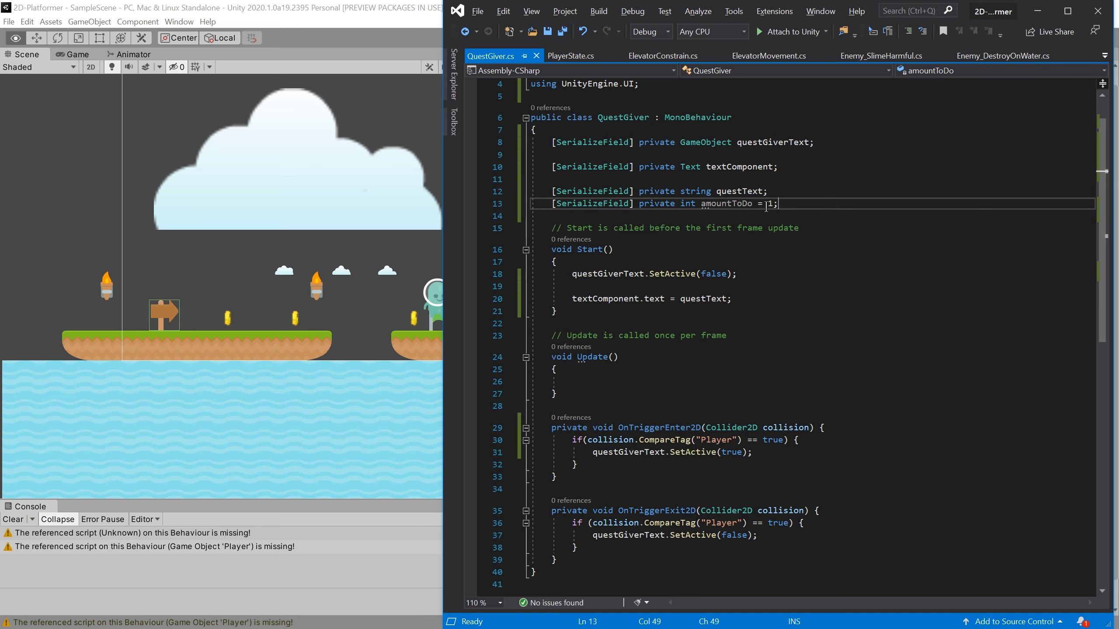
scroll(734, 345, "down", 1)
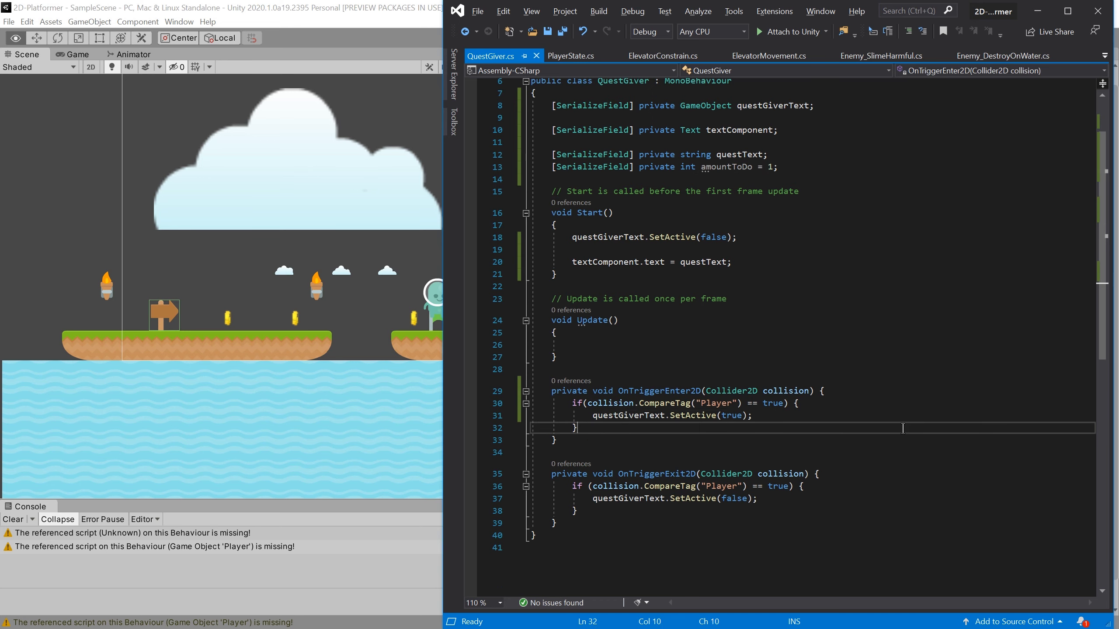
left_click(921, 391)
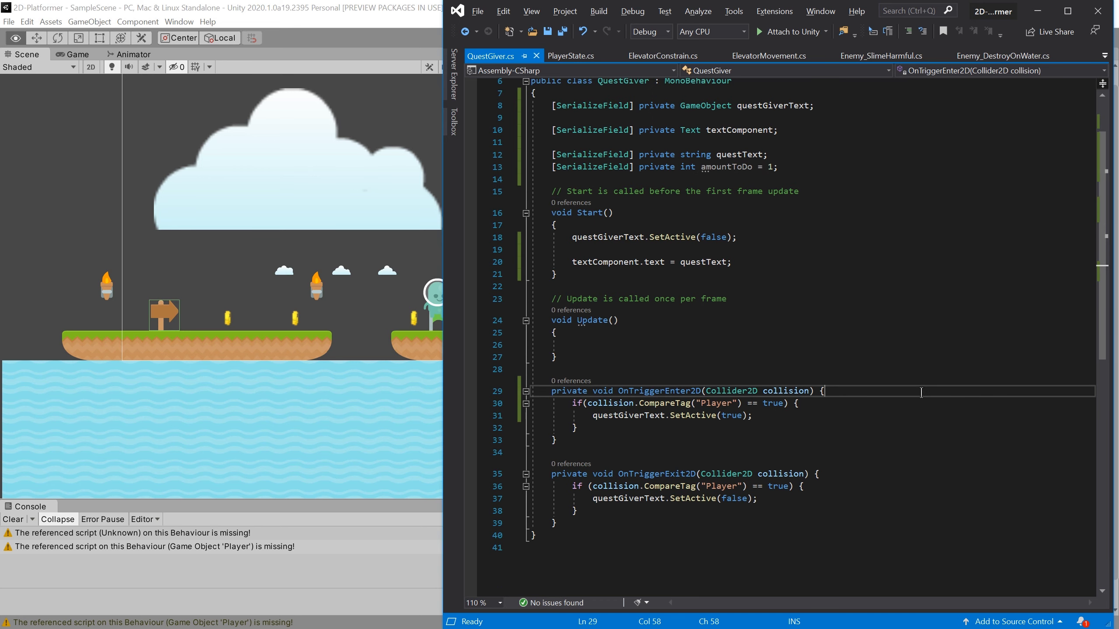
key("Down")
key("Return")
key("Return")
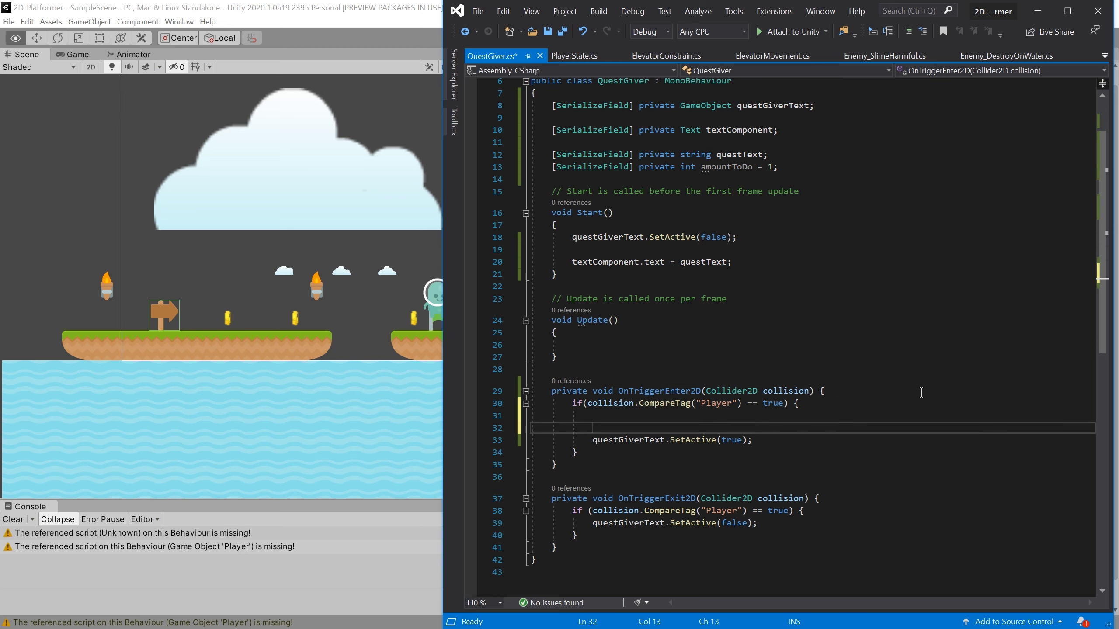
key("Return")
key("Up")
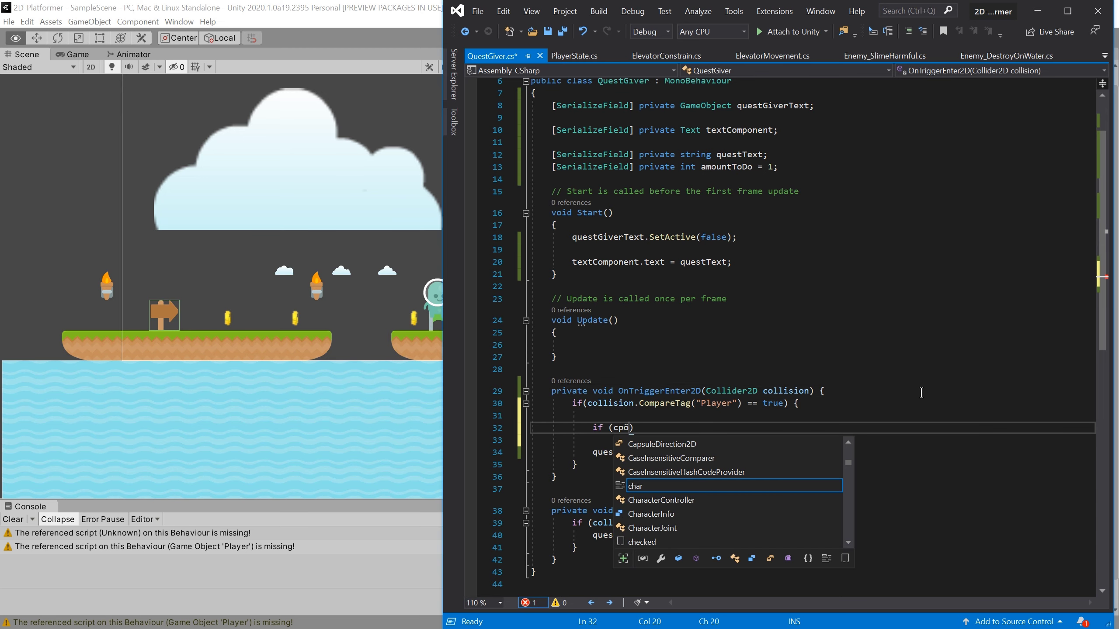
type("ol")
key("Tab")
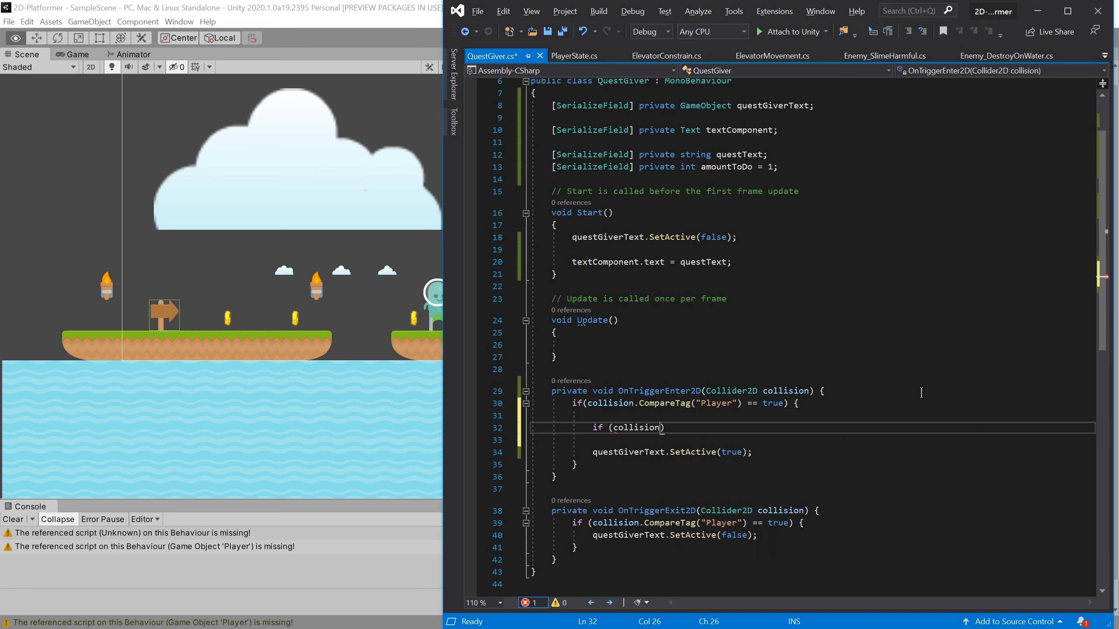
key("ctrl+s")
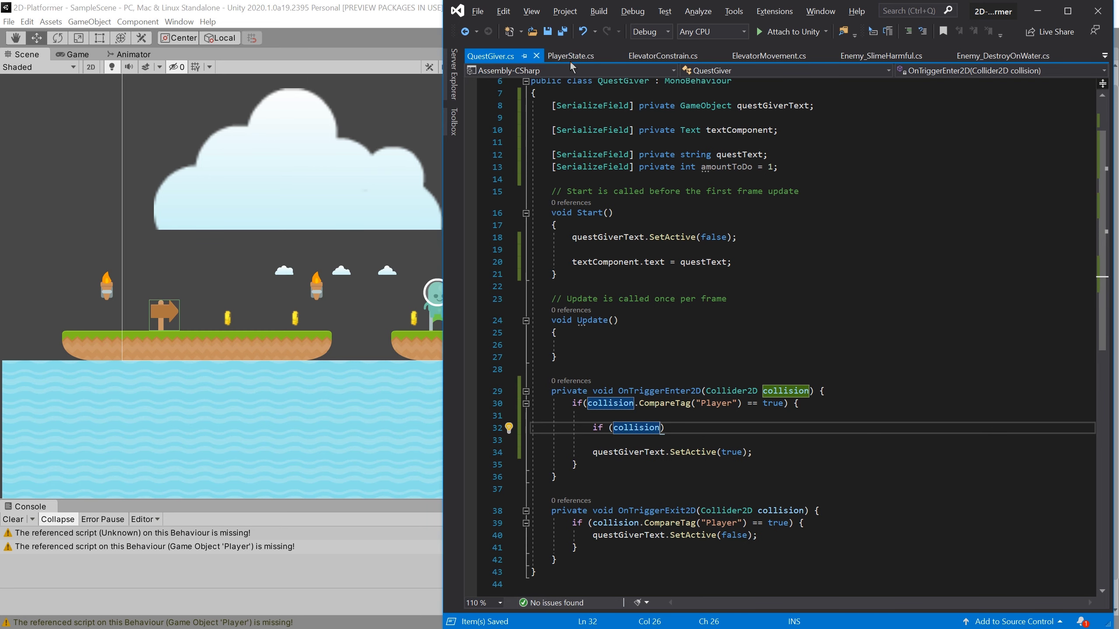
- Check PlayerState's coinAmount field, then write collision.GetComponent<PlayerState>().coinAmount in QuestGiver
left_click(573, 58)
scroll(643, 241, "up", 2)
left_click(624, 217)
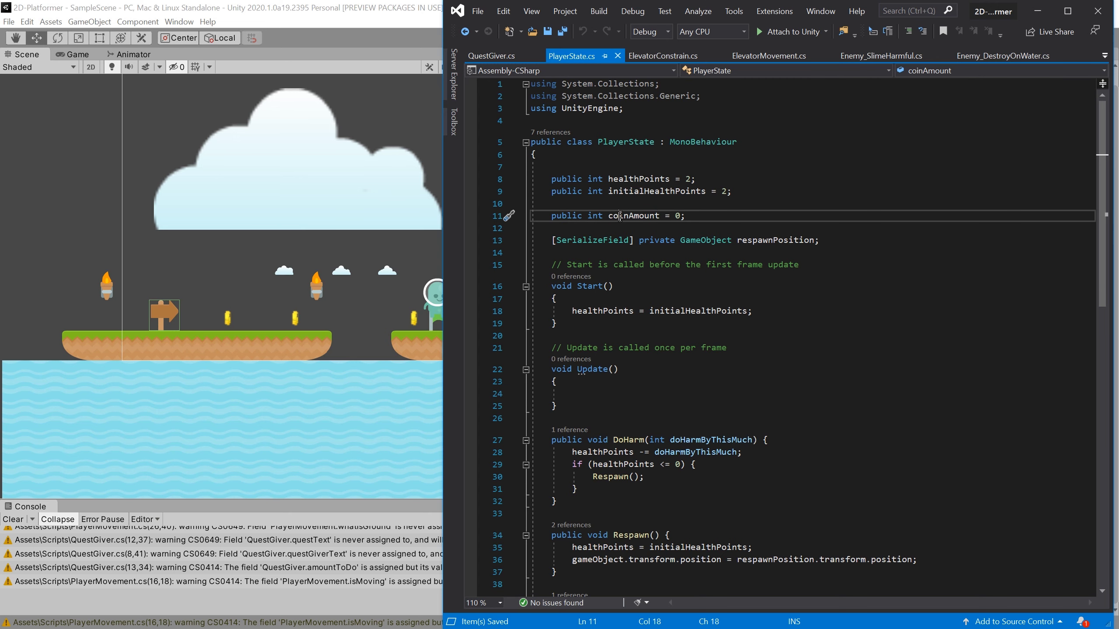
left_click(491, 56)
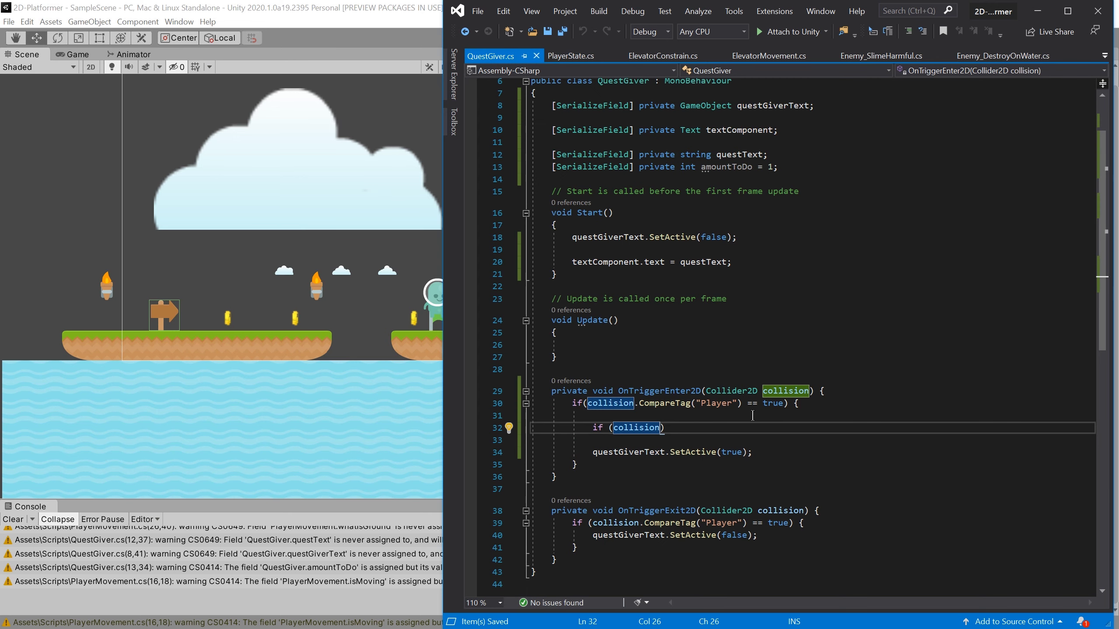
type(".Get")
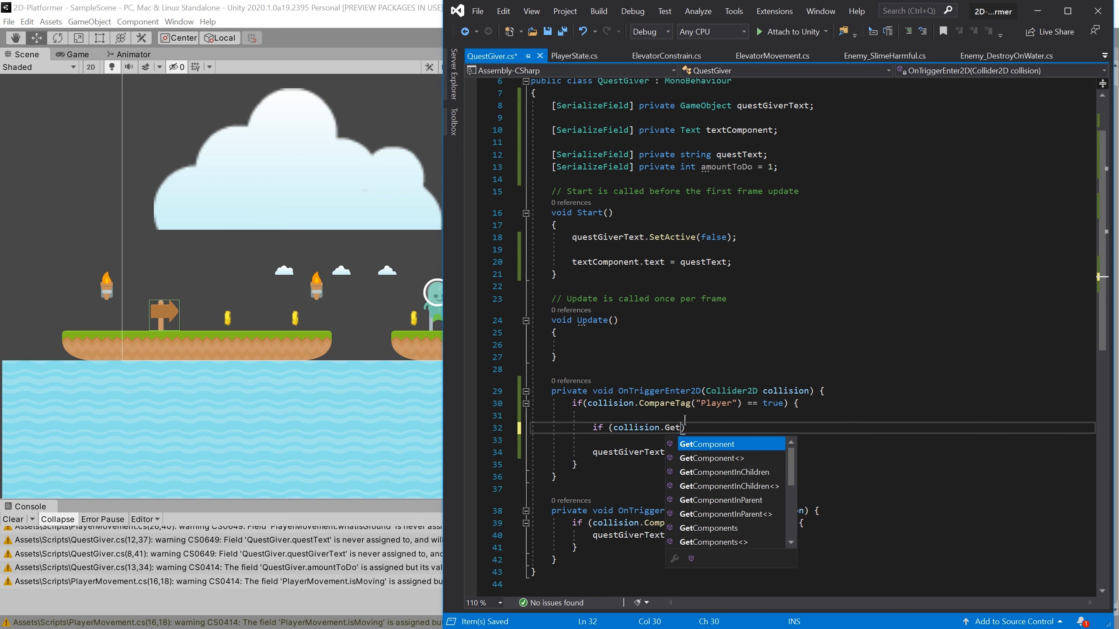
type("Component<>")
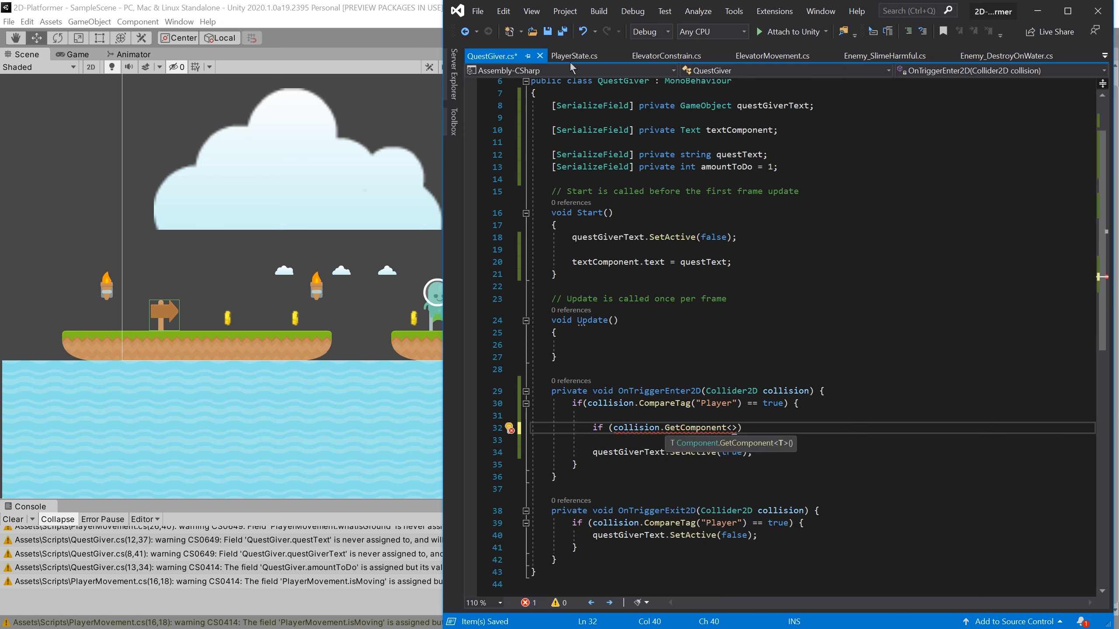
type("Player")
key("Down")
key("Down")
key("Down")
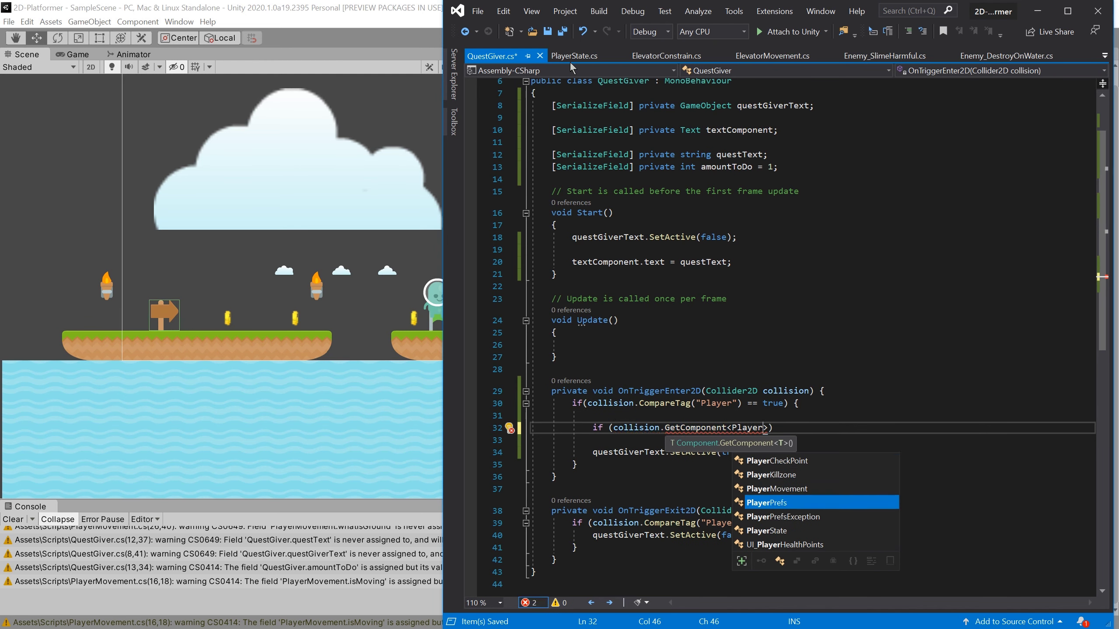
type(">()")
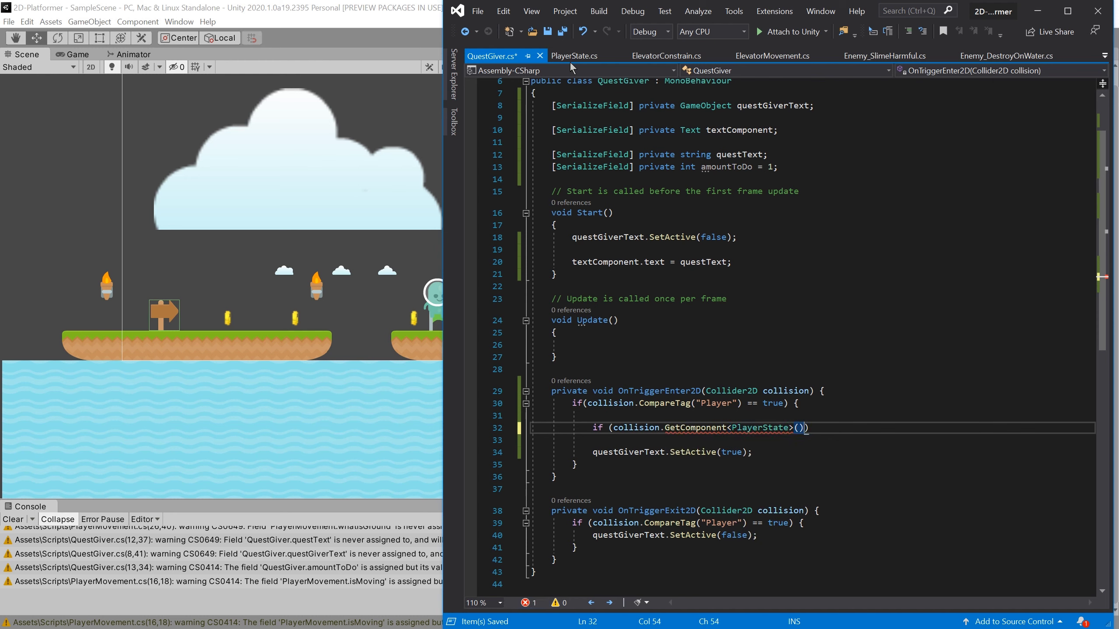
type(".")
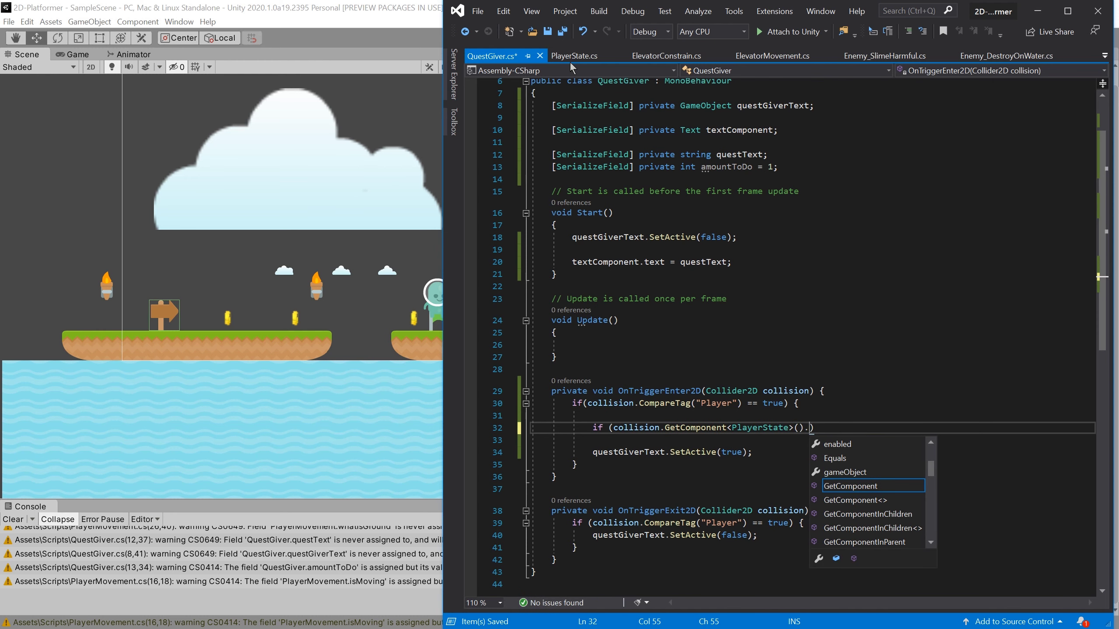
type("c")
key("Tab")
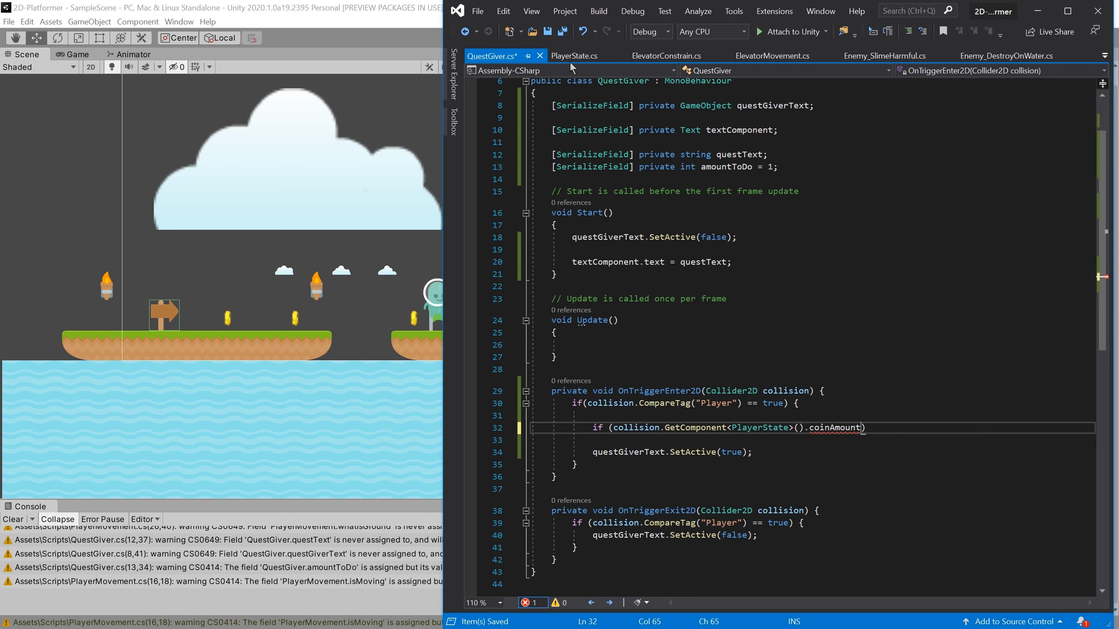
- Finish the condition as coinAmount >= amountToDo
type("==")
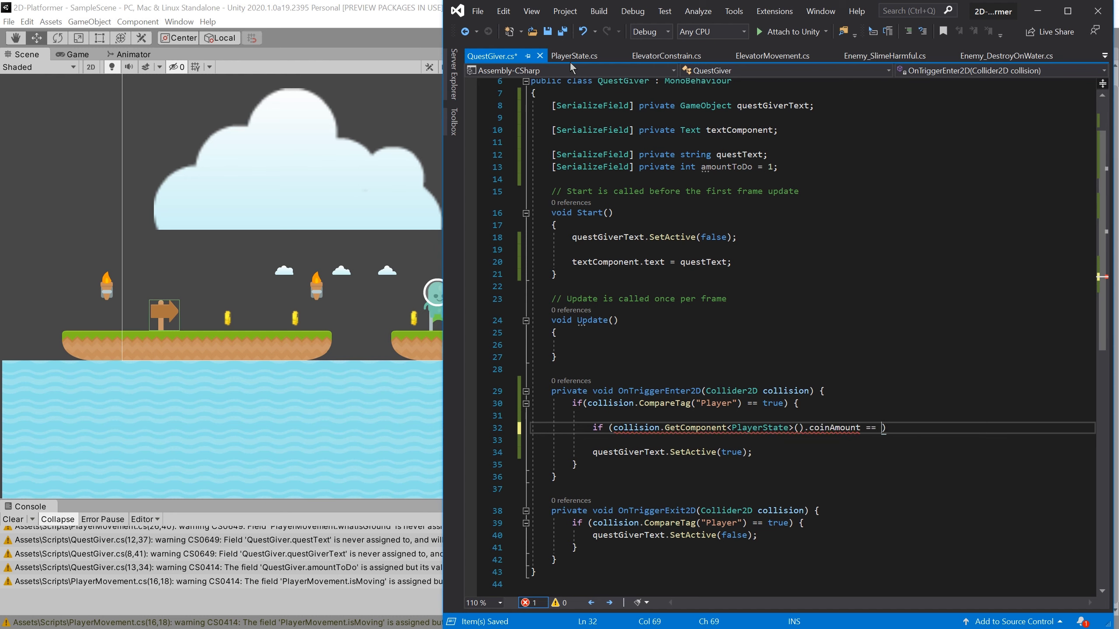
key("BackSpace")
key("BackSpace")
key("BackSpace")
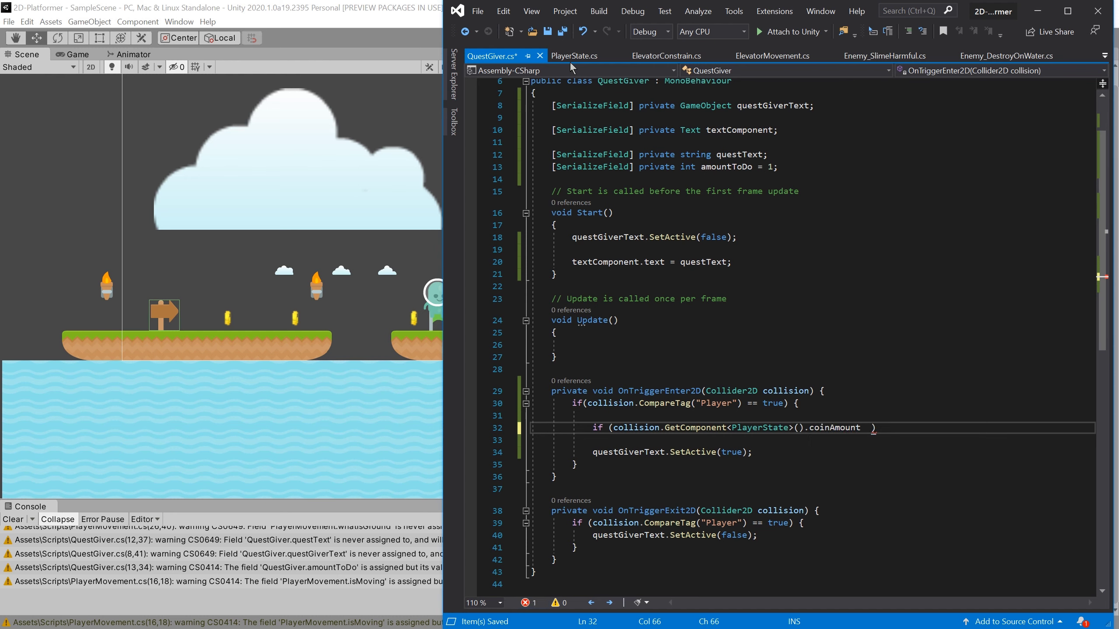
type("=>=")
key("Right")
type("amo")
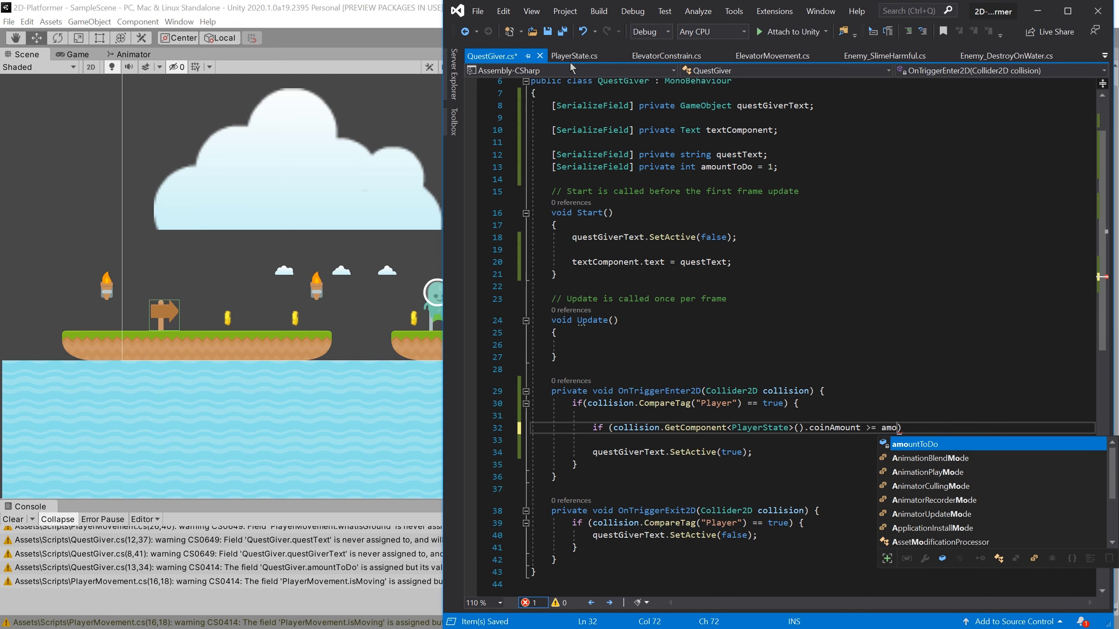
key("Tab")
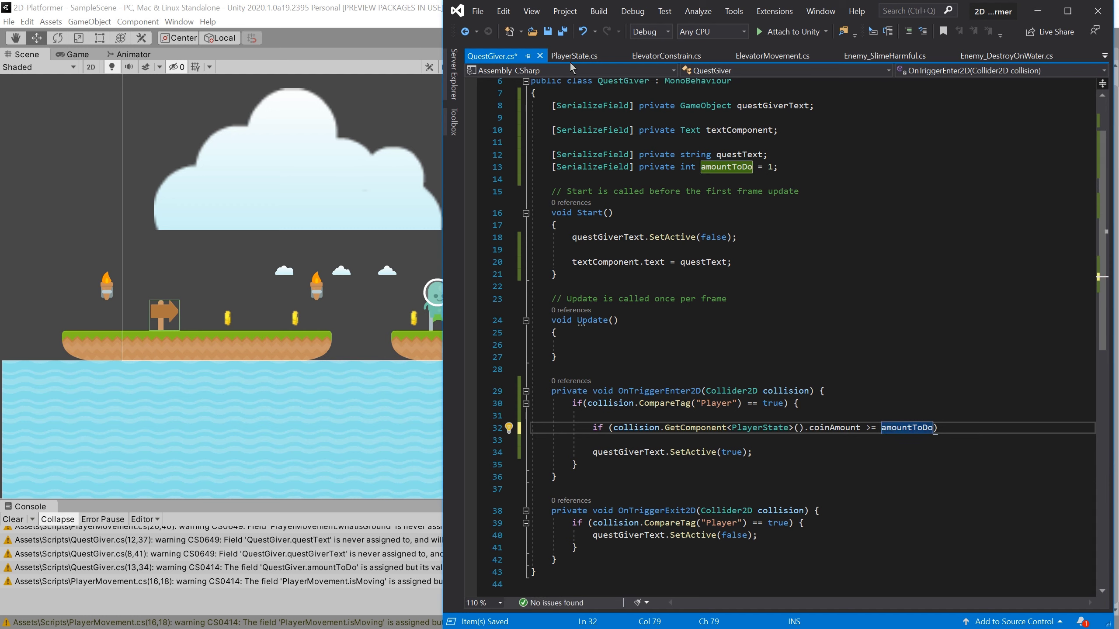
- Rename the amountToDo field to amountToCollect and update its reference on line 32
left_click(748, 167)
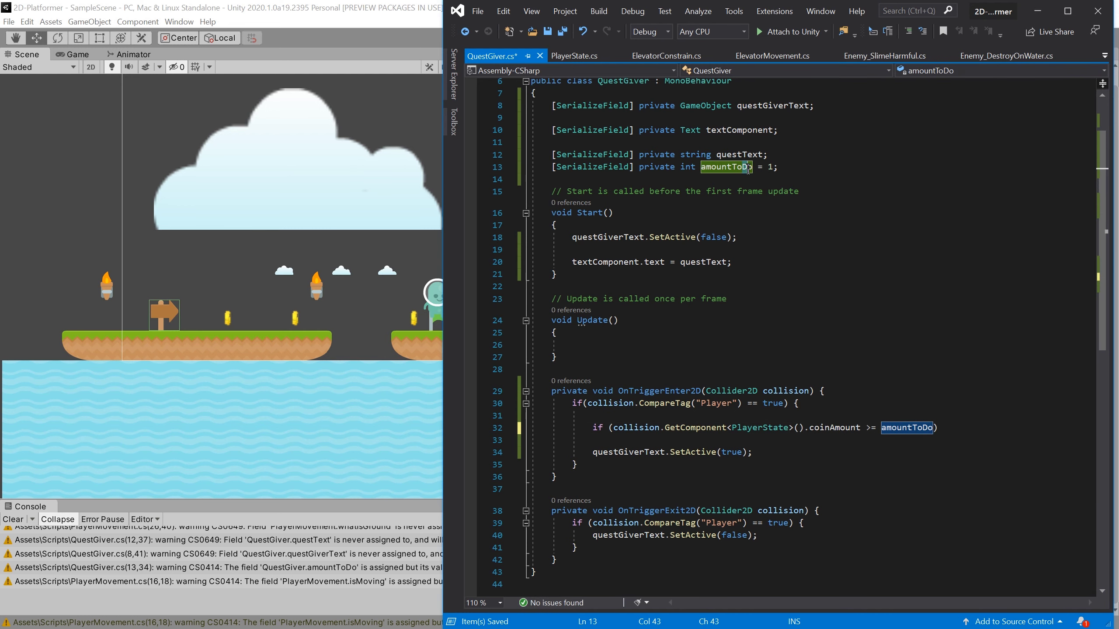
left_click(750, 170)
key("BackSpace")
key("BackSpace")
type("Collect")
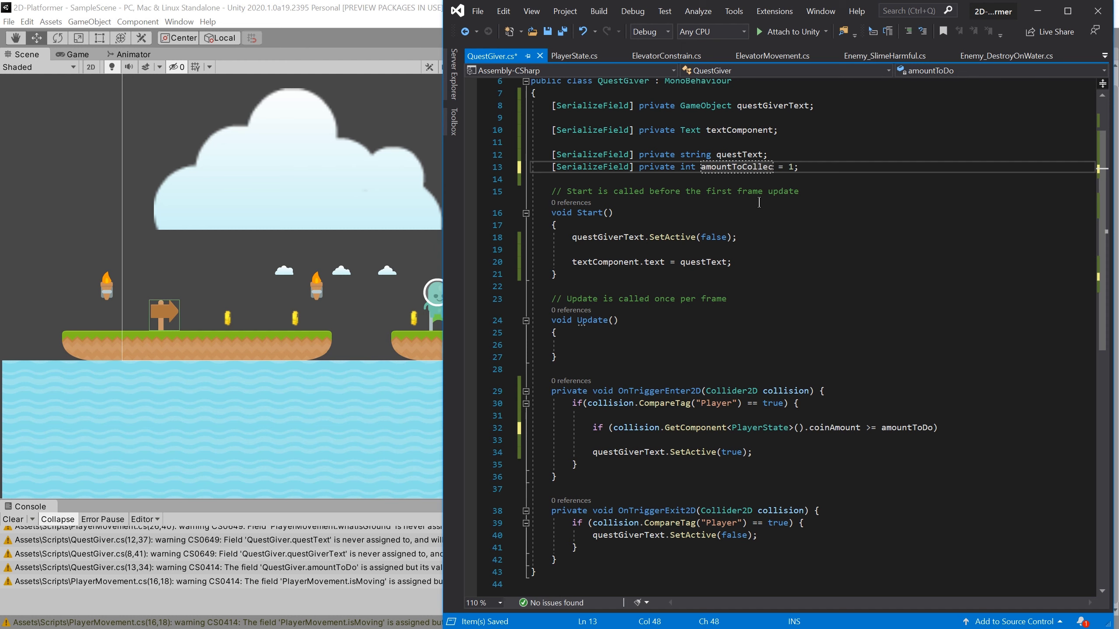
key("shift+Left")
key("shift+Left")
key("shift+Left")
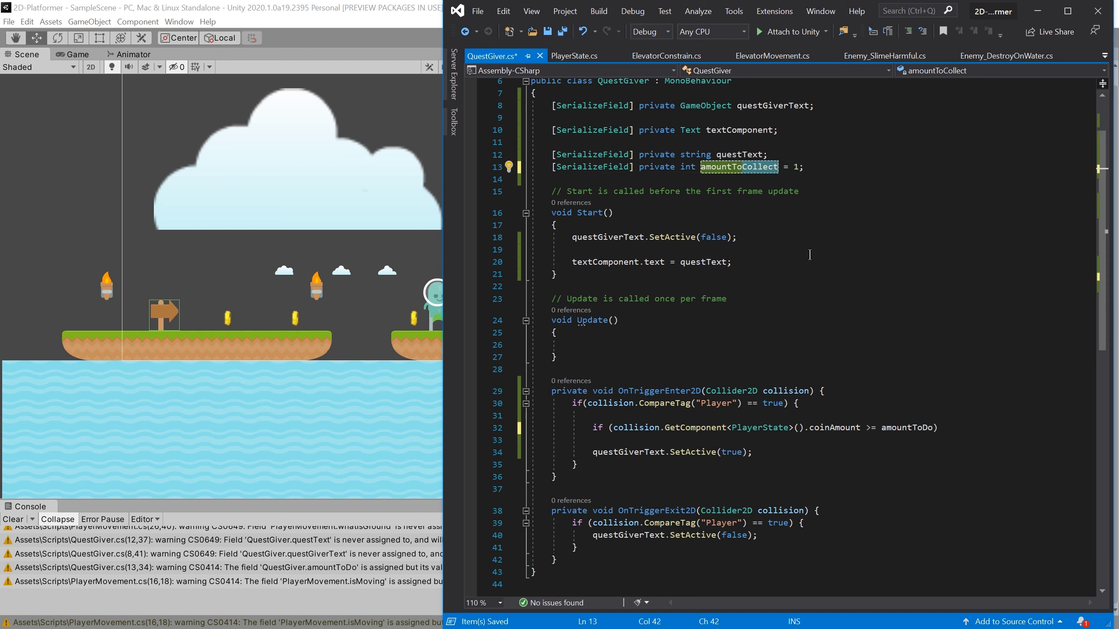
left_click_drag(922, 427, 932, 427)
type("Collect")
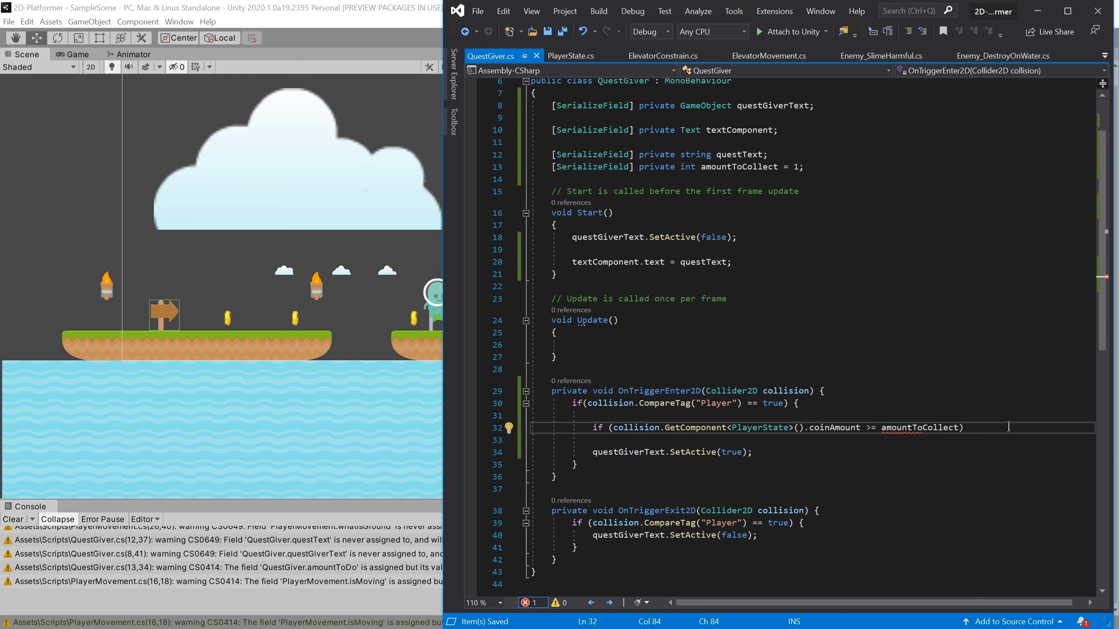
left_click(1008, 427)
- Open a block under the coin check containing textComponent.text, and duplicate the questText field
key("Return")
key("ctrl+s")
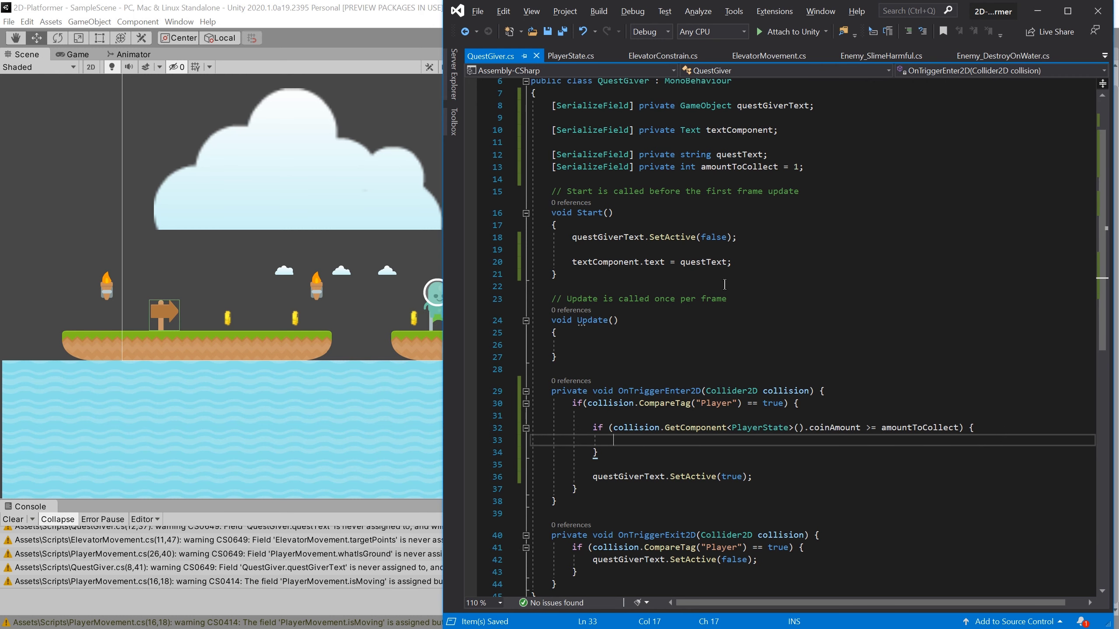
mouse_move(571, 262)
left_mouse_down()
mouse_move(664, 262)
mouse_move(663, 435)
mouse_move(614, 440)
left_mouse_up()
type("textComponent.text")
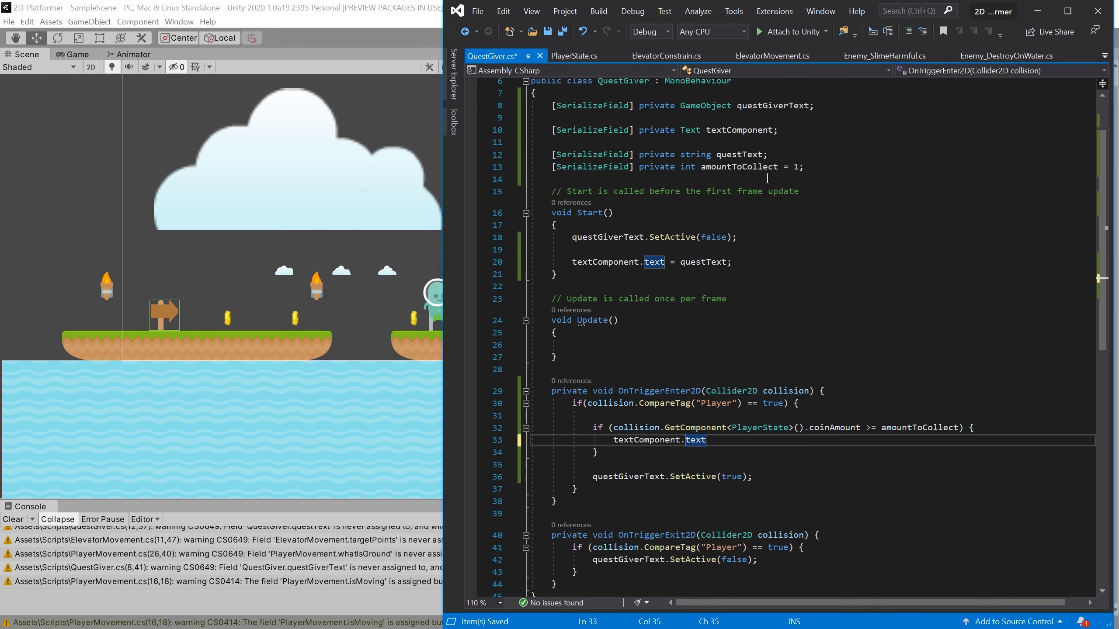
left_click(845, 158)
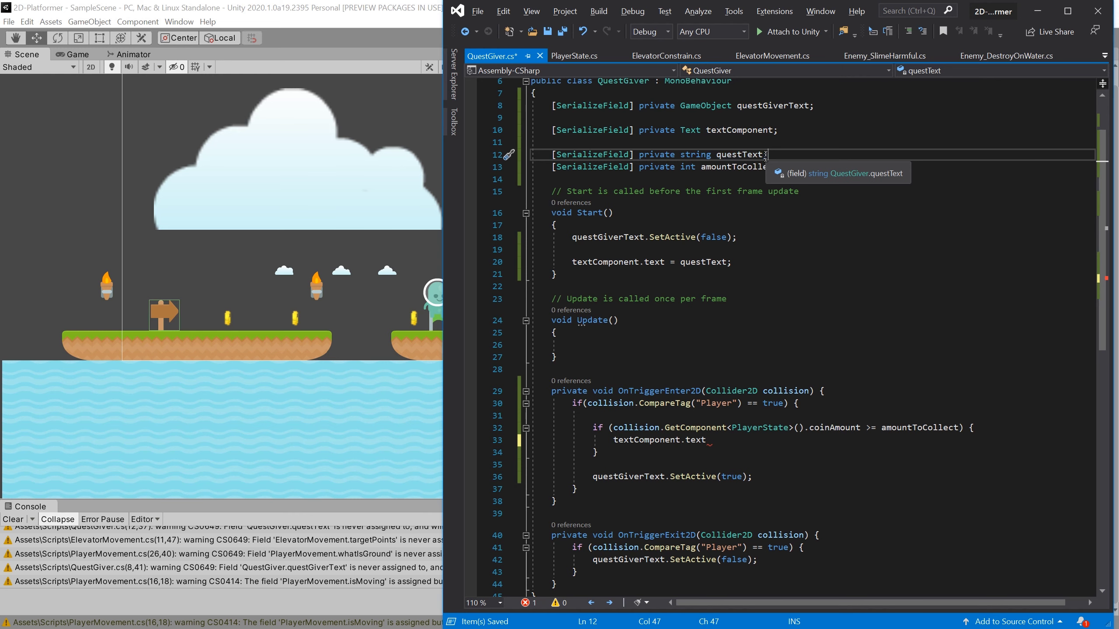
key("ctrl+d")
key("Return")
key("Up")
key("ctrl+Right")
key("ctrl+Right")
key("ctrl+Right")
key("ctrl+Right")
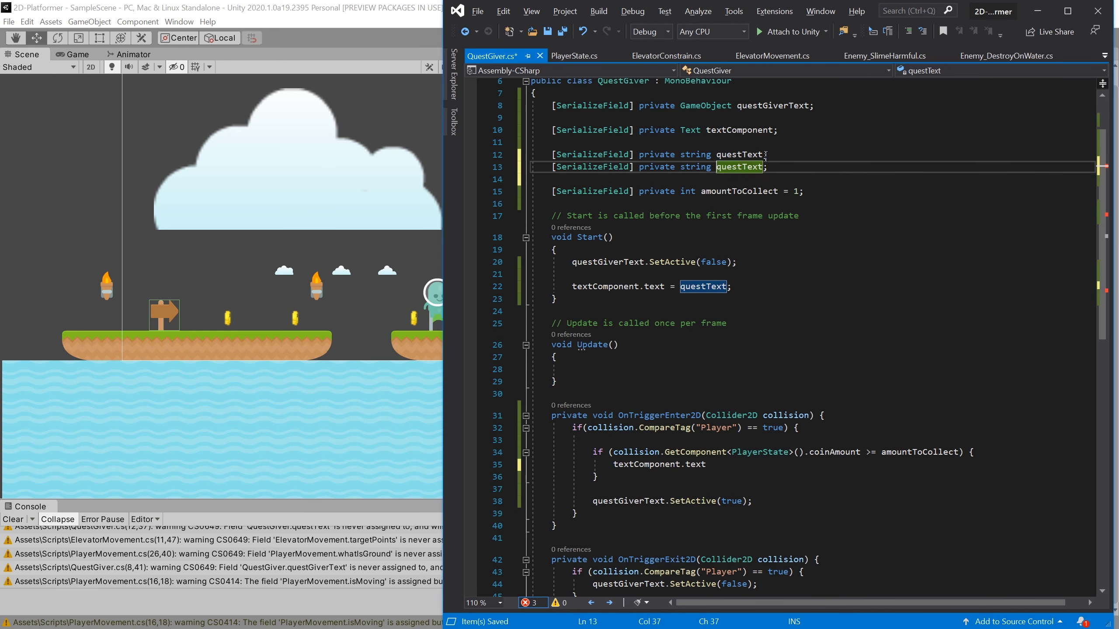
key("shift+Left")
key("shift+Left")
key("shift+Left")
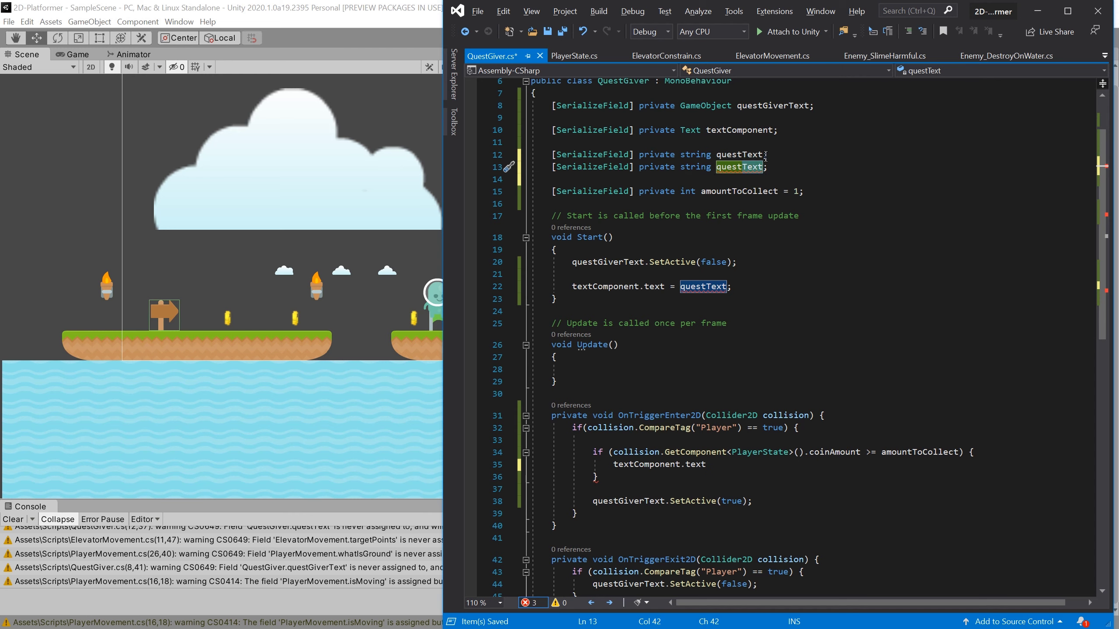
type("IsComplete")
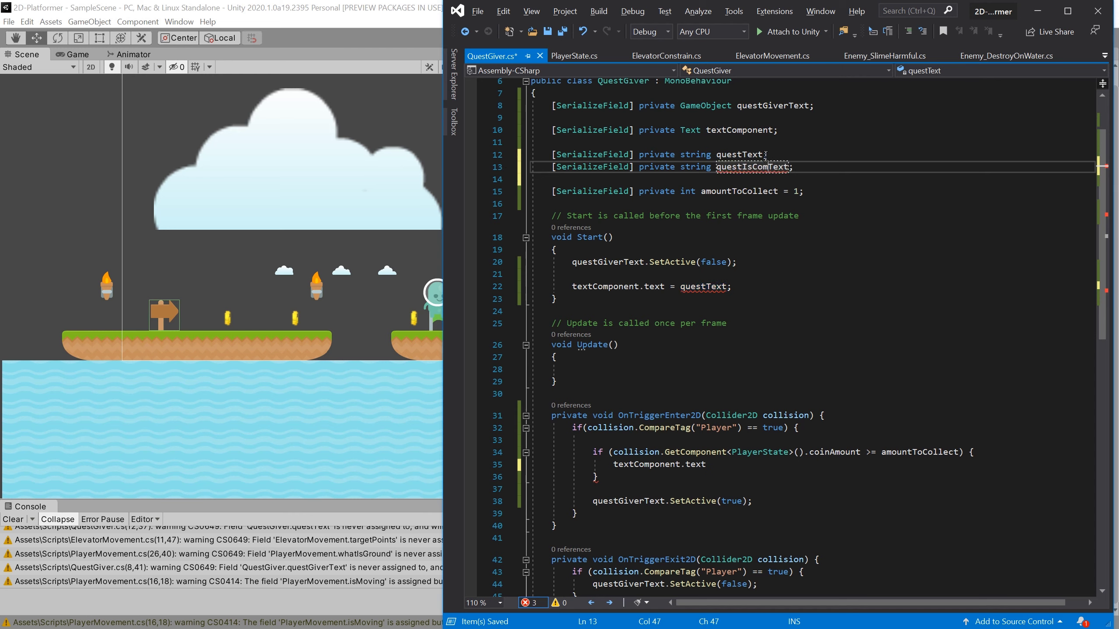
key("ctrl+s")
- Undo the conflicting renames and name the second quest text field questCompleteText
left_click(764, 155)
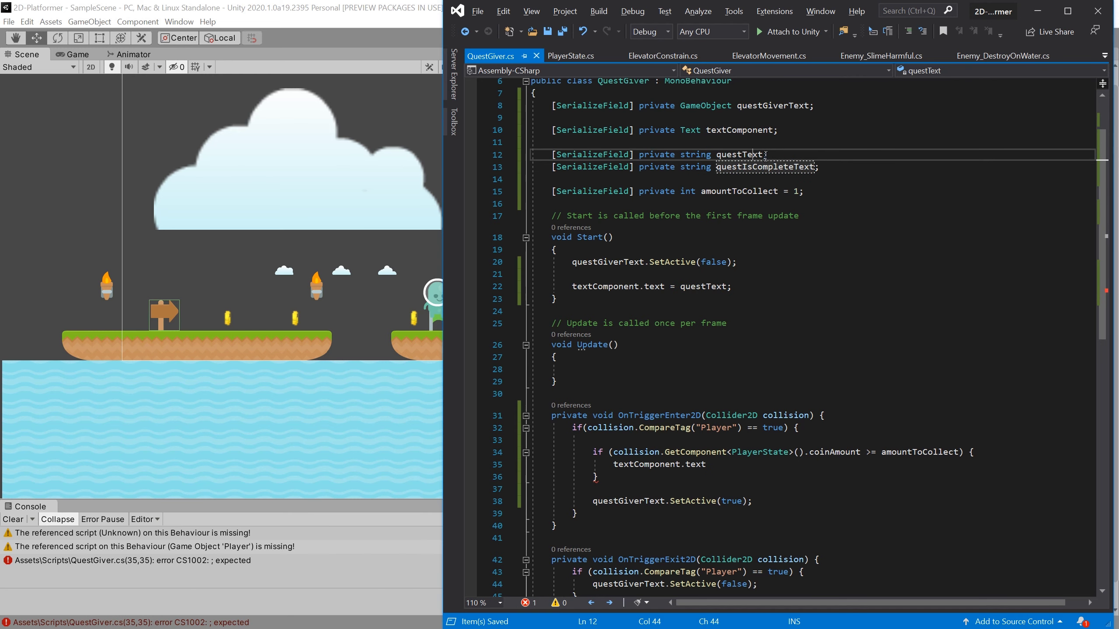
type("Gi")
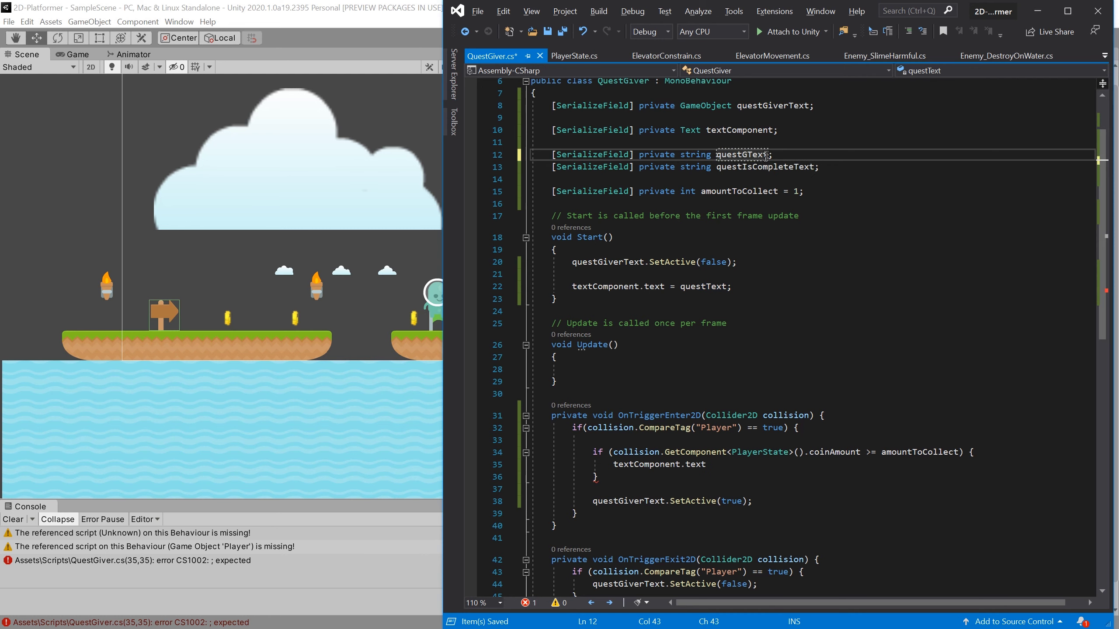
type("ver")
key("ctrl+s")
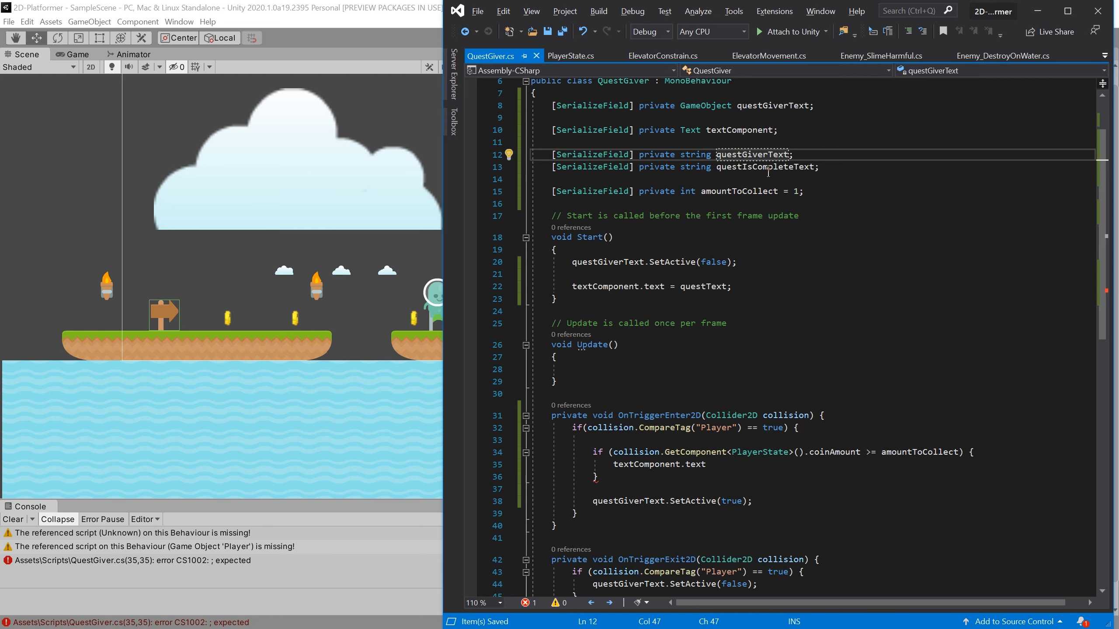
left_click(620, 262)
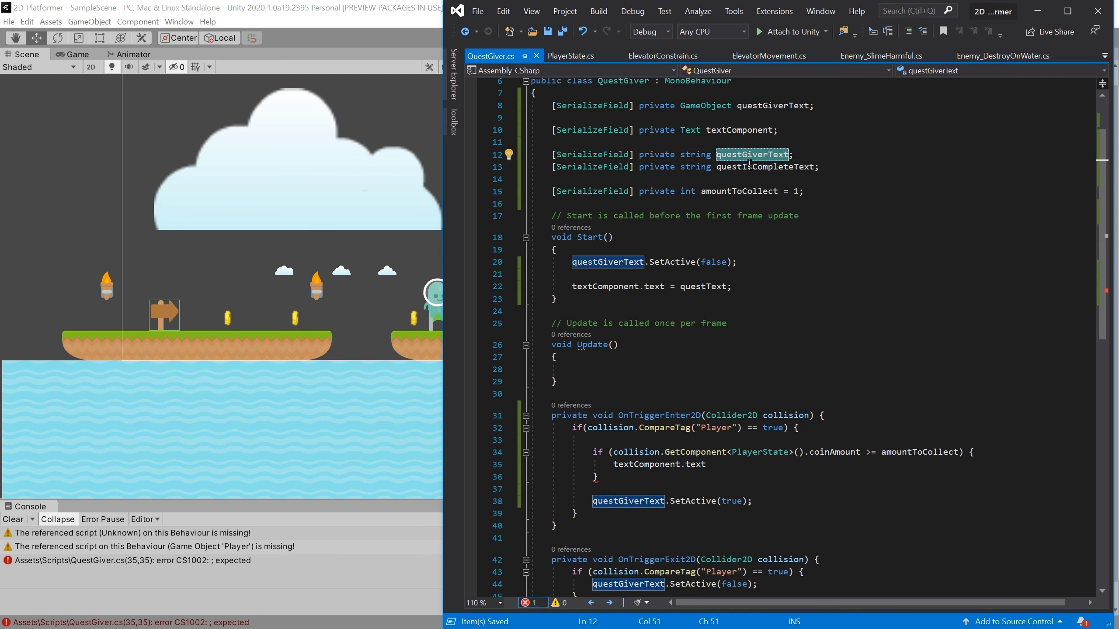
double_click(620, 261)
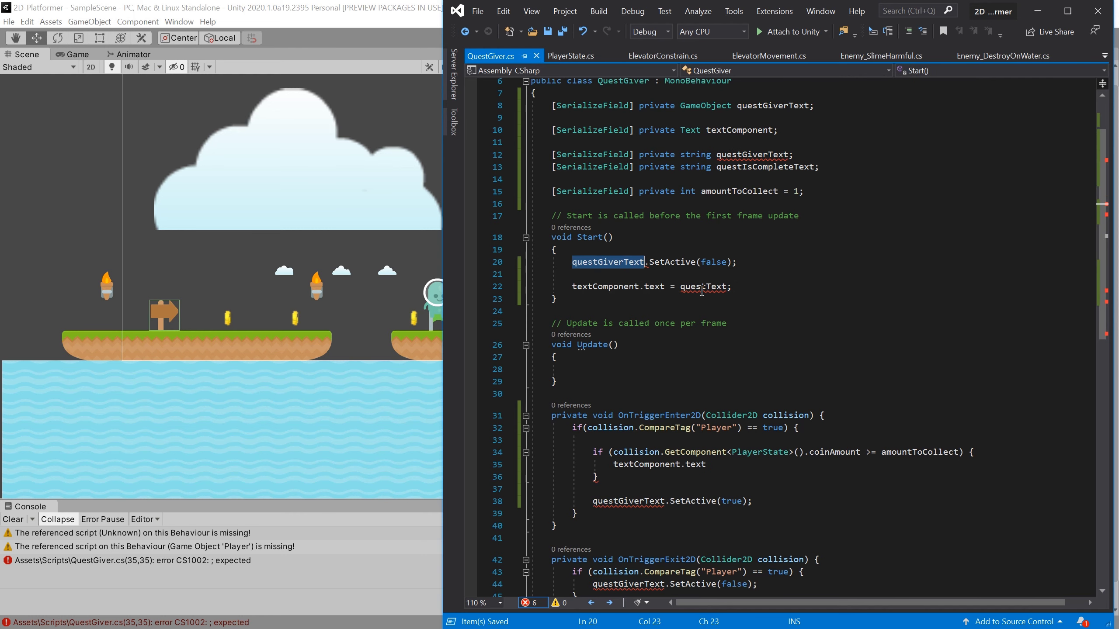
key("ctrl+z")
key("ctrl+z")
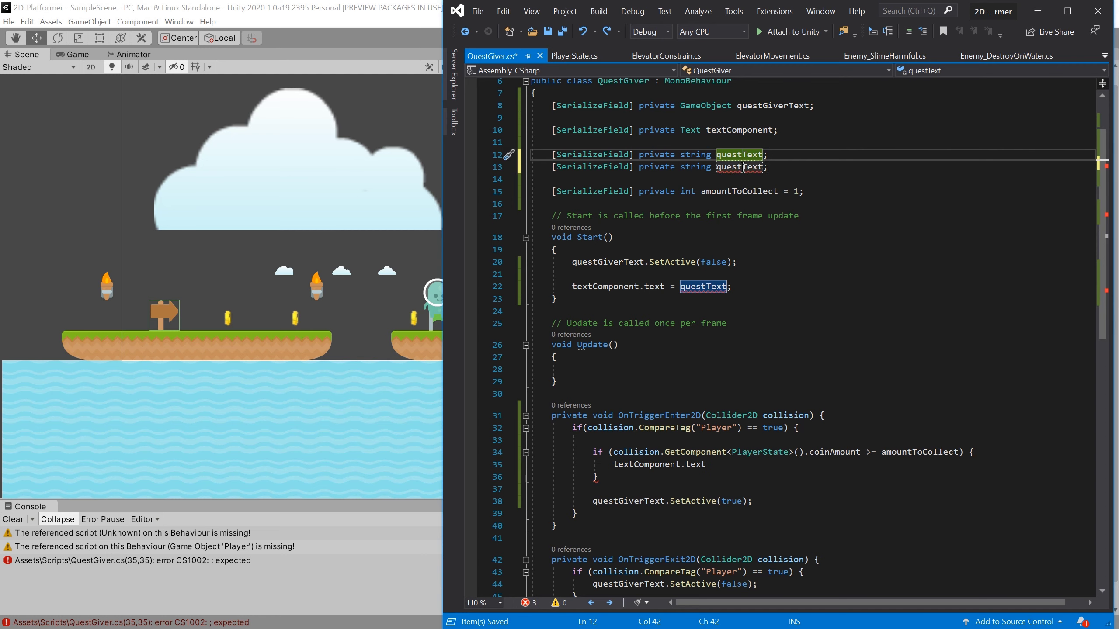
type("Giver")
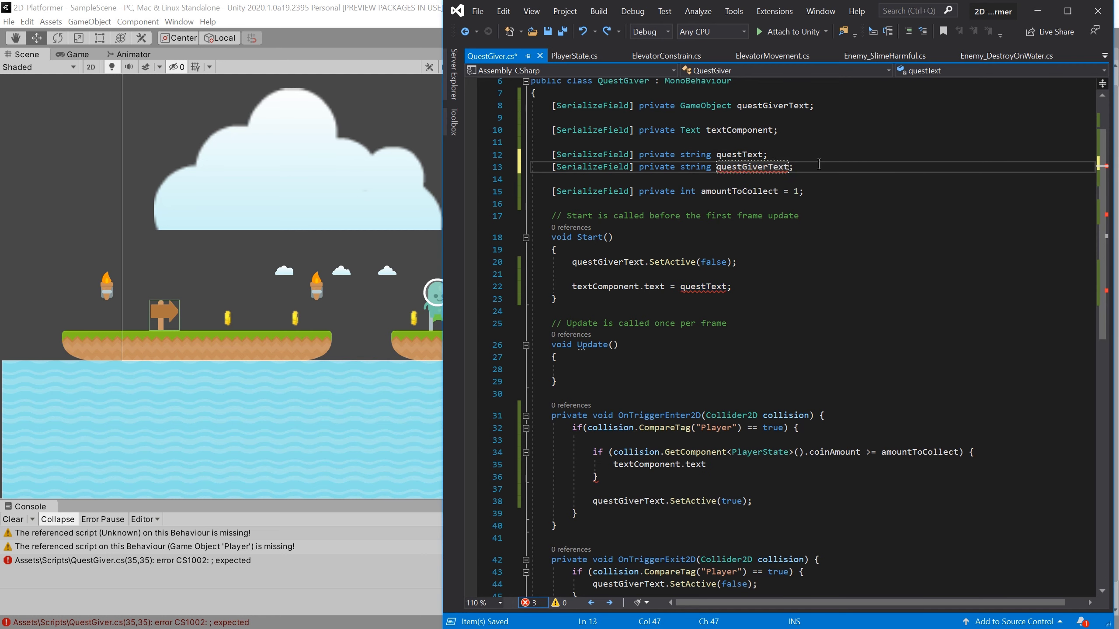
key("BackSpace")
key("BackSpace")
key("BackSpace")
type("Complete")
key("ctrl+s")
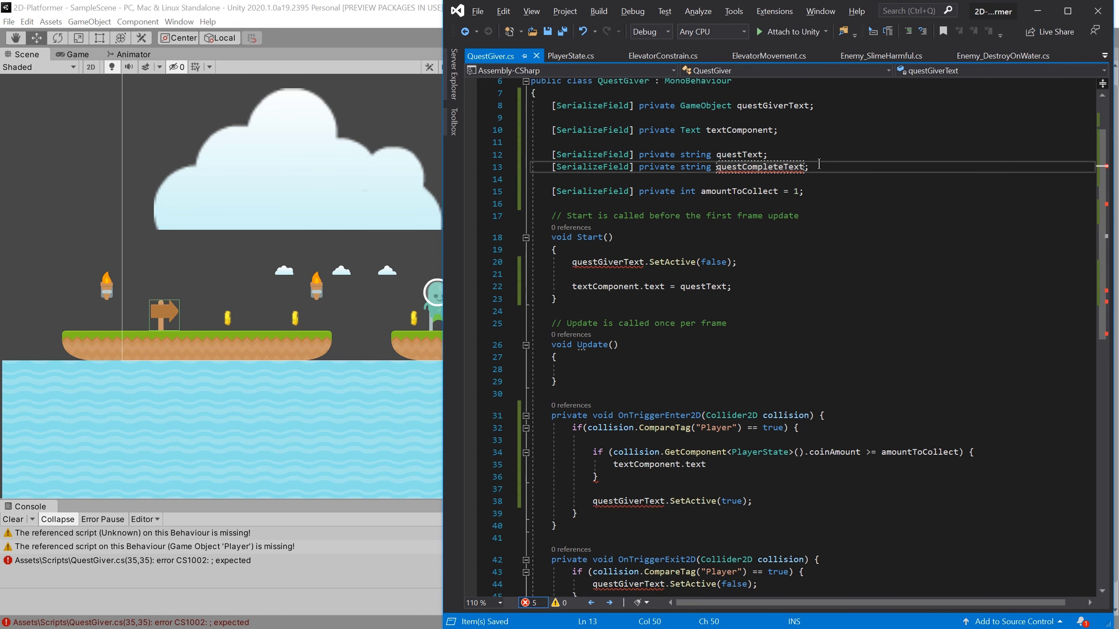
- Rename the first field to questBeginText and use it in the Start assignment
key("Up")
key("Left")
key("Left")
key("Left")
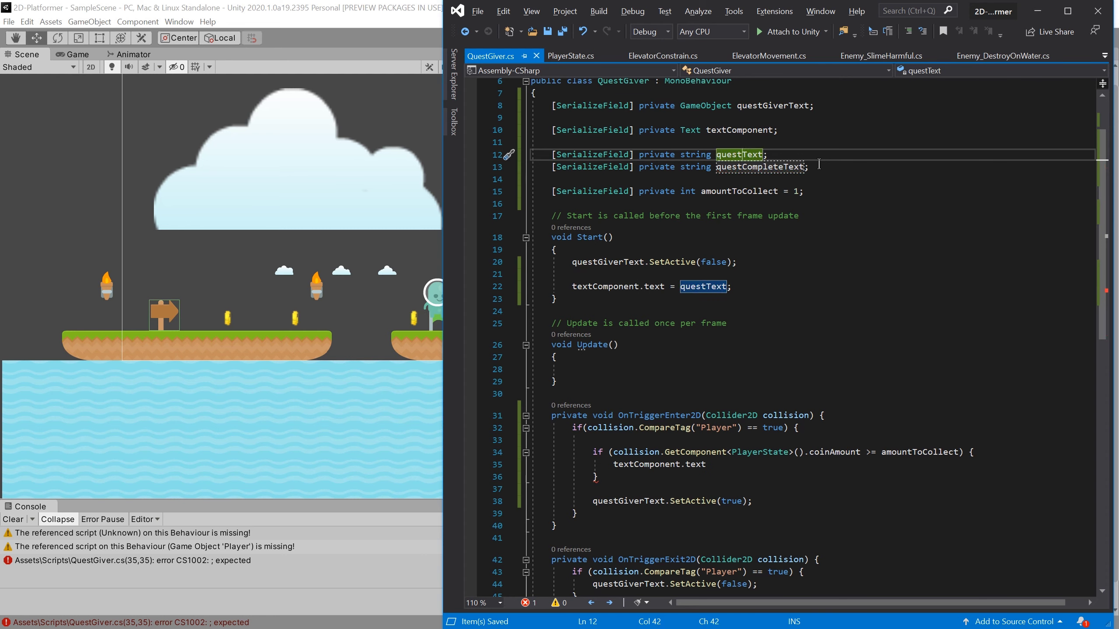
type("Begin")
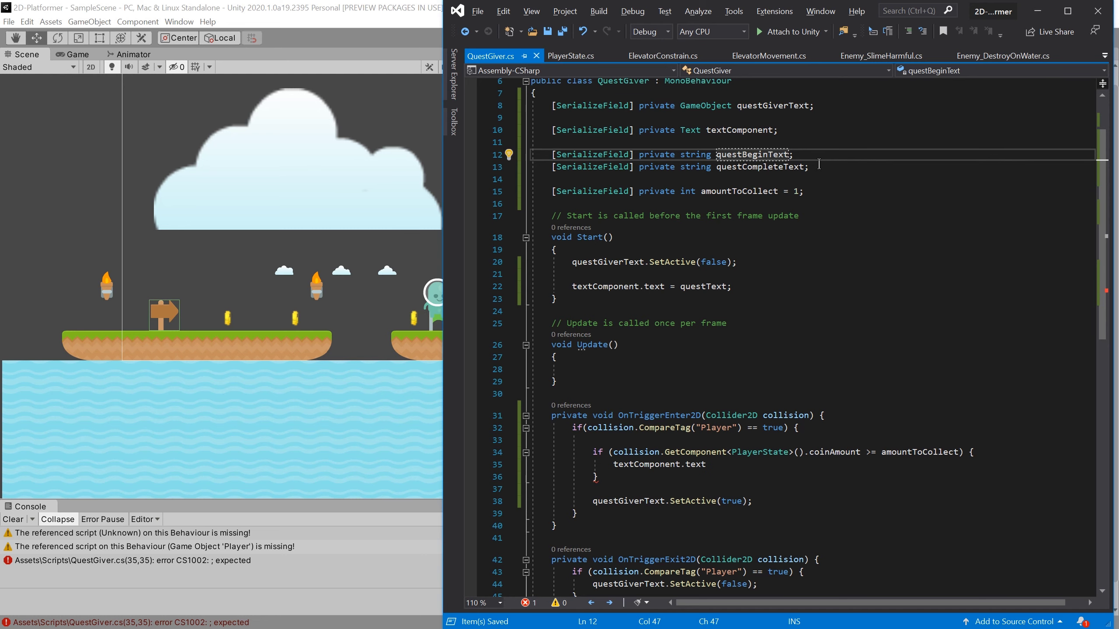
left_click(624, 261)
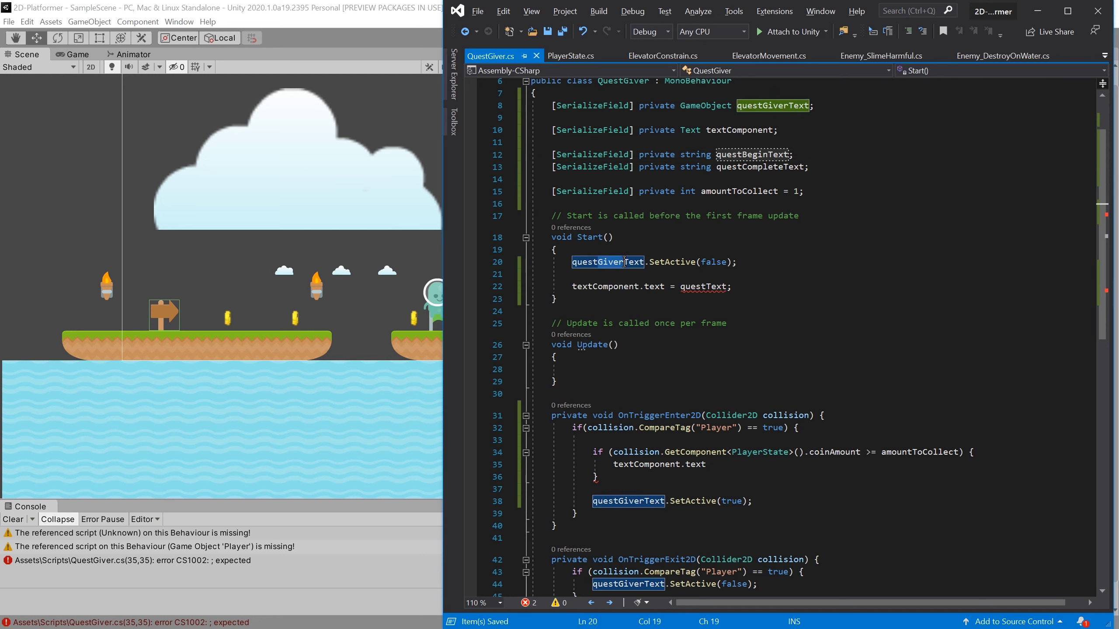
left_click(706, 286)
type("Begin")
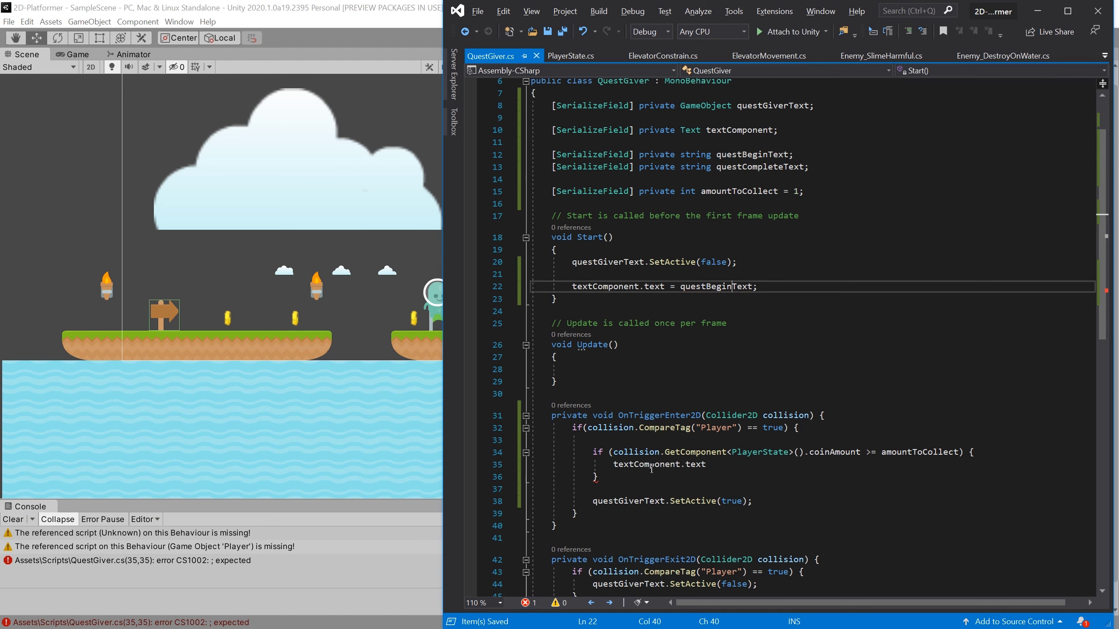
- Set textComponent.text = questCompleteText inside the coin check and save
left_click(721, 464)
type("= ")
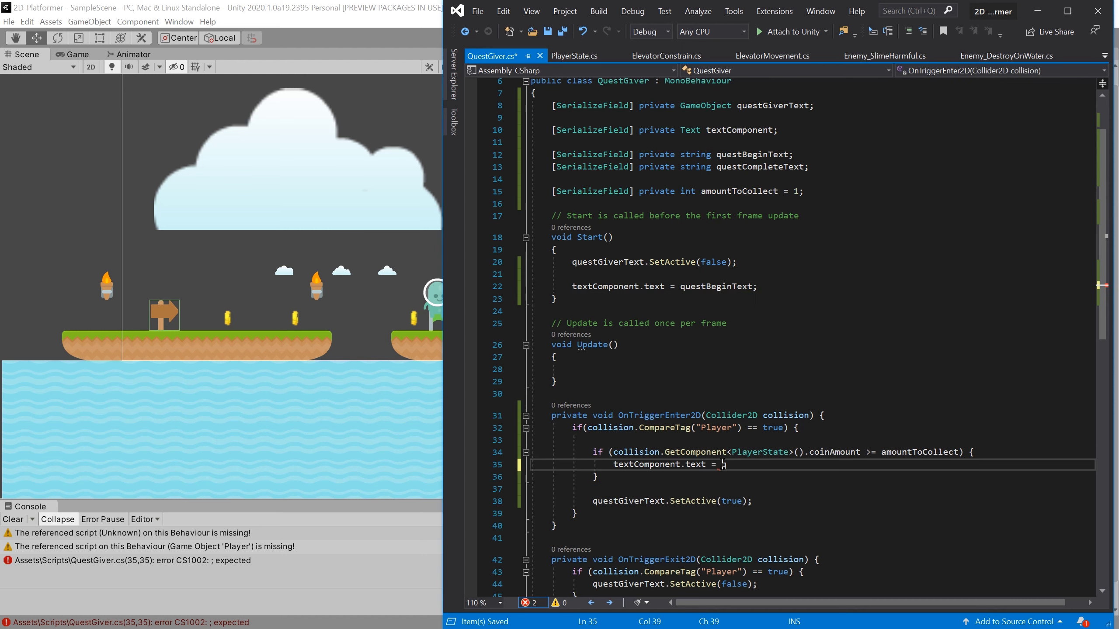
type("questC")
key("Tab")
key("ctrl+s")
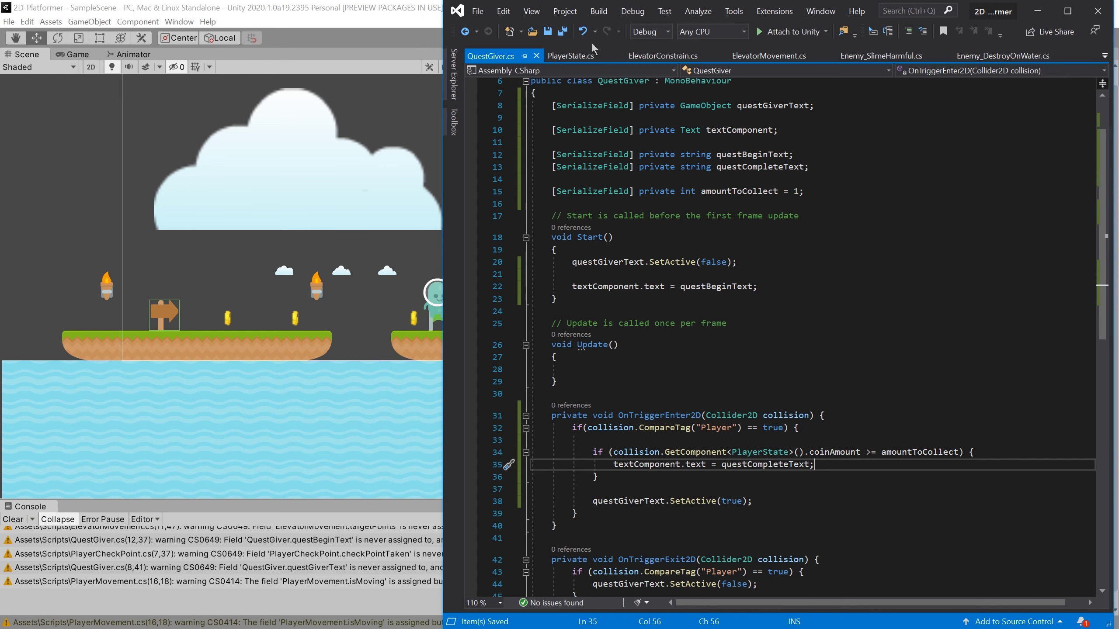
- Add a C# script named PlayerQuest under Scripts and open it in Visual Studio
left_click(418, 39)
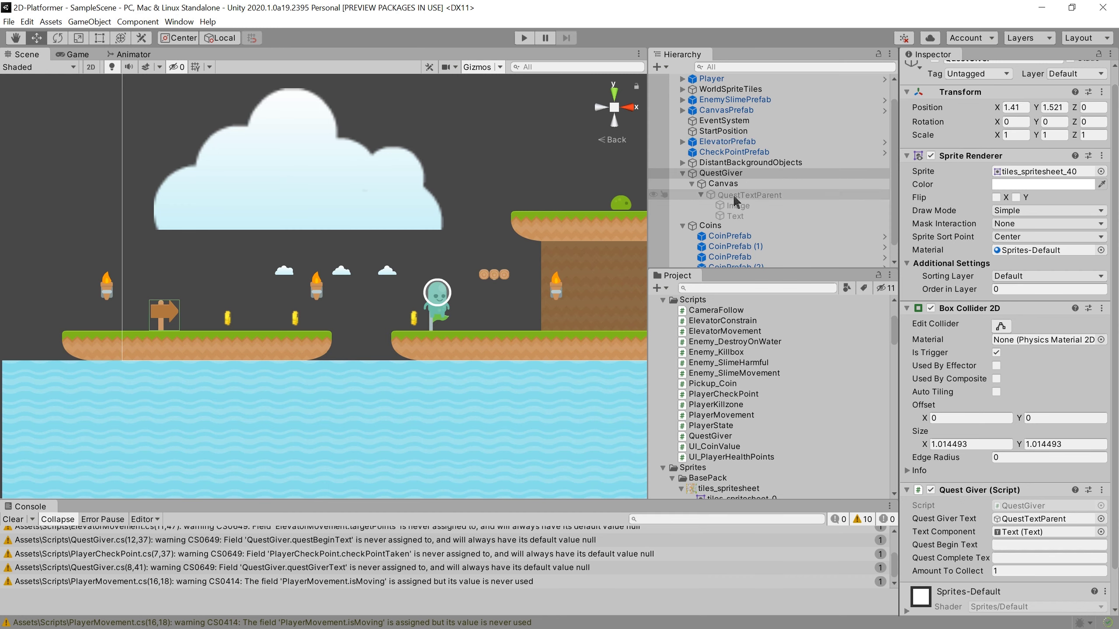
scroll(731, 408, "up", 2)
right_click(701, 345)
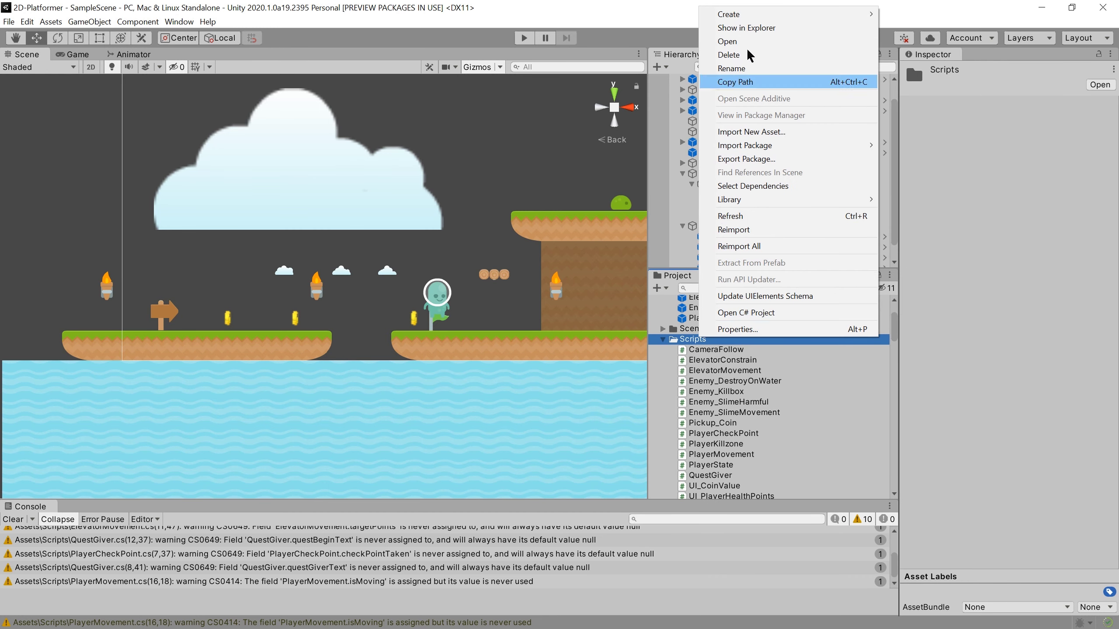
mouse_move(837, 14)
left_click(898, 33)
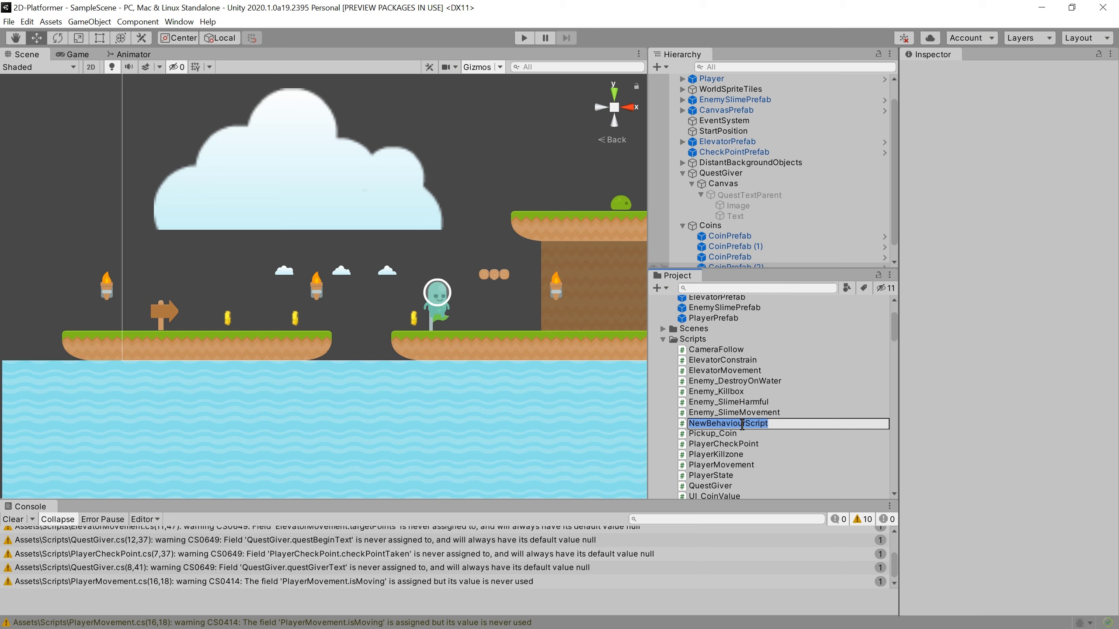
type("PlayerQuest")
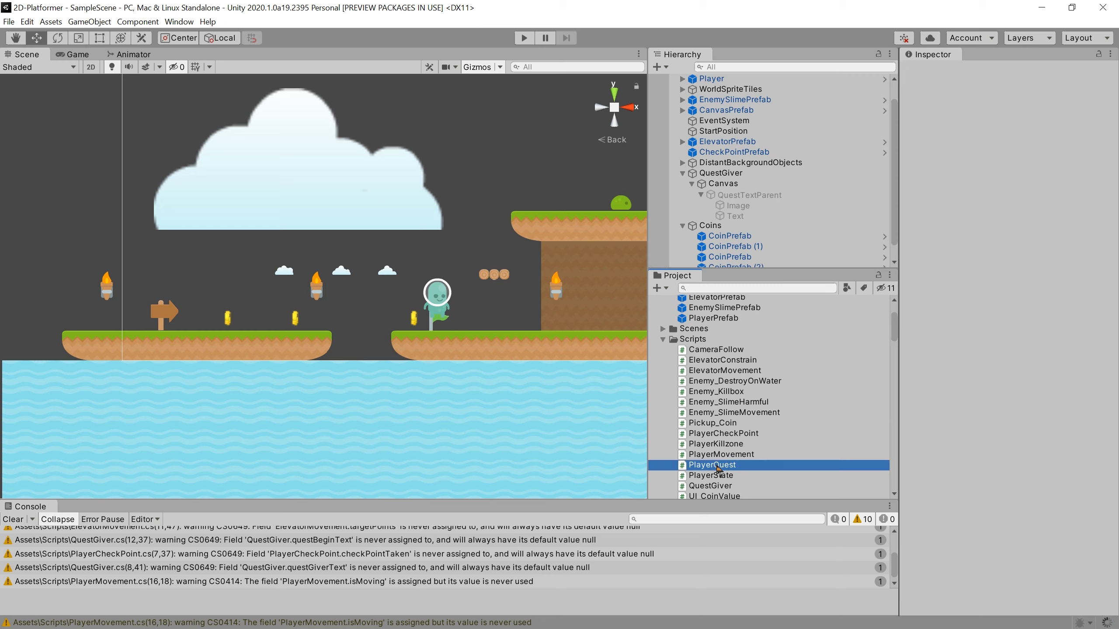
double_click(717, 466)
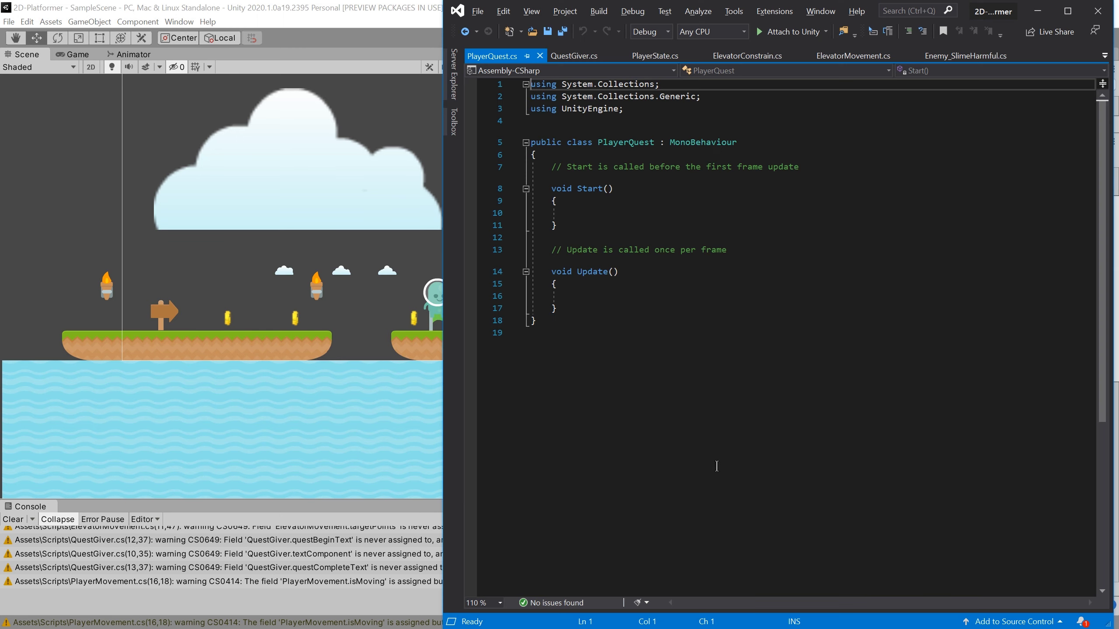
- Declare public bool isQuestComplete = false; above Start in PlayerQuest.cs and save
left_click(681, 163)
key("Home")
key("Return")
key("Return")
key("Up")
key("Up")
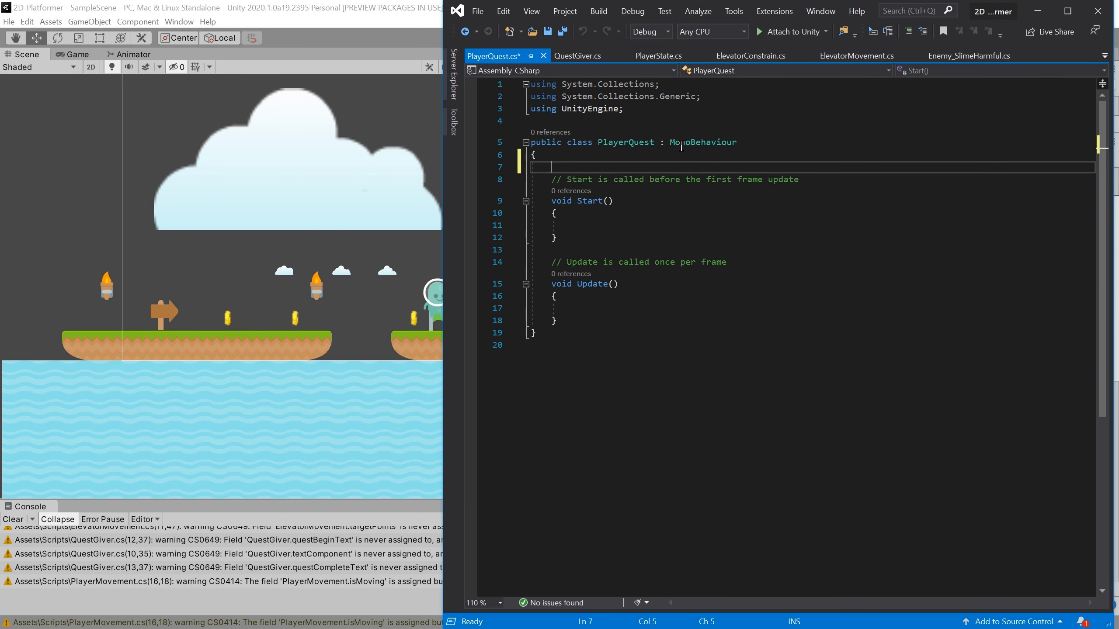
key("Return")
type("public")
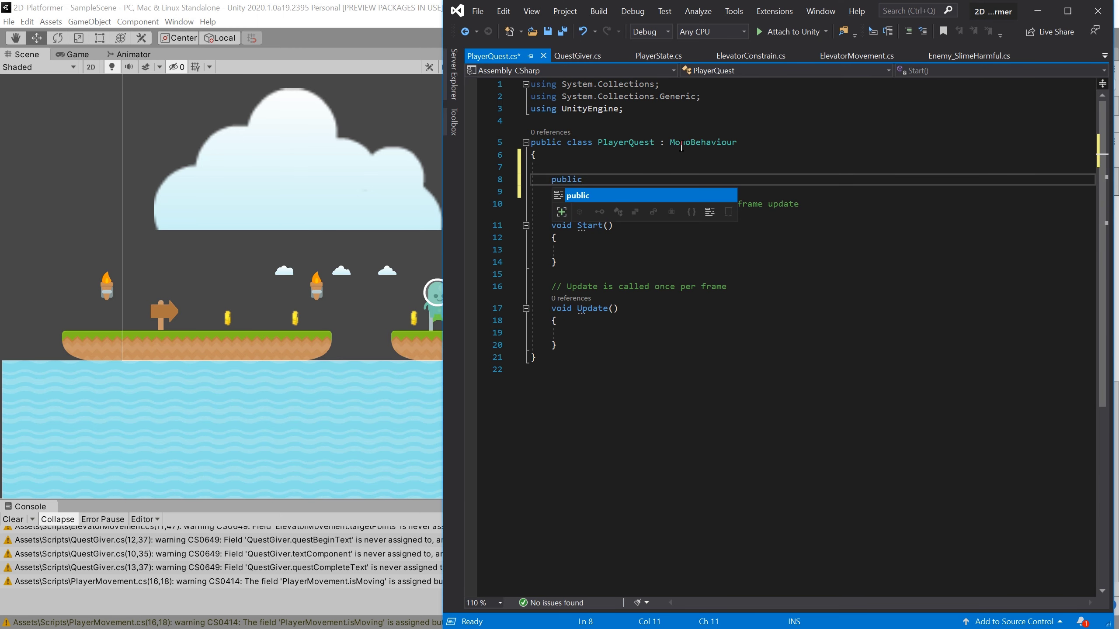
type(" bool i")
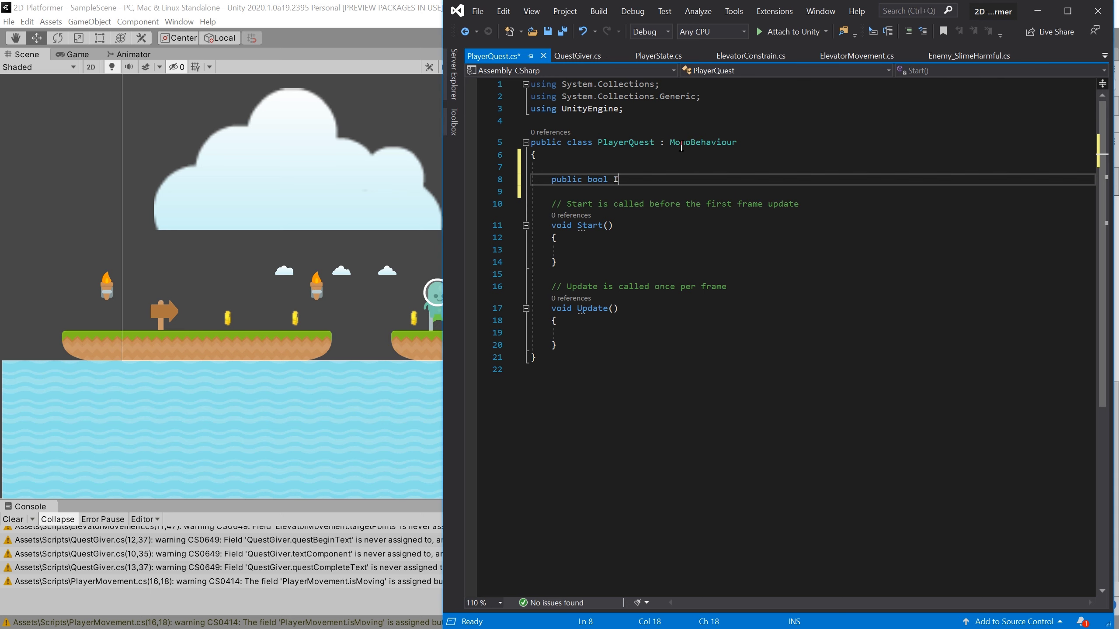
type("sQuestComp")
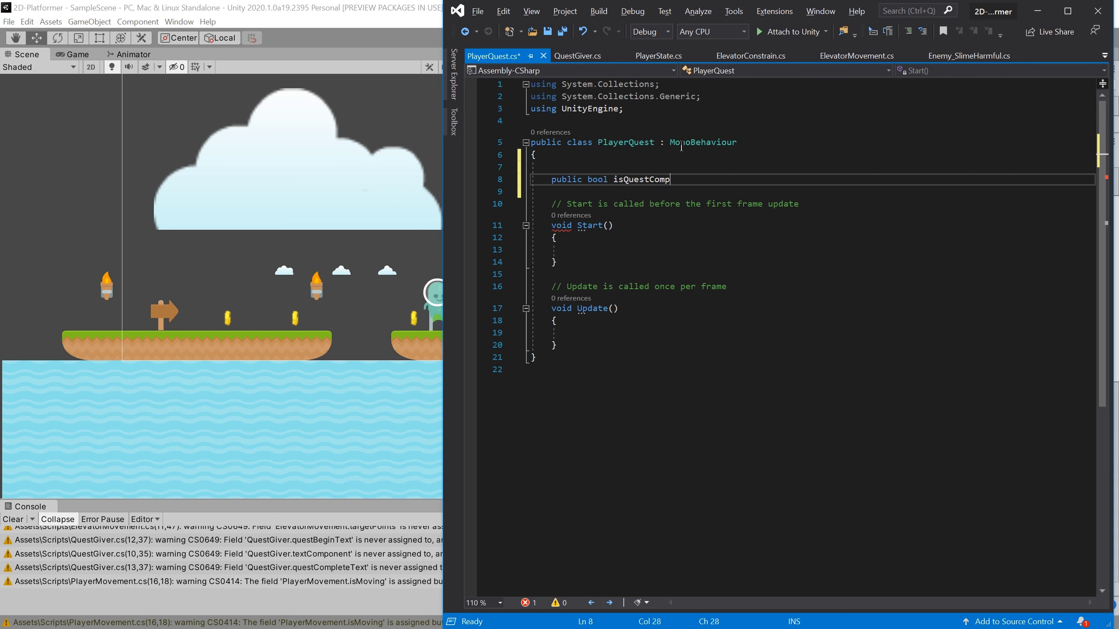
type("lete = fals")
type("e;")
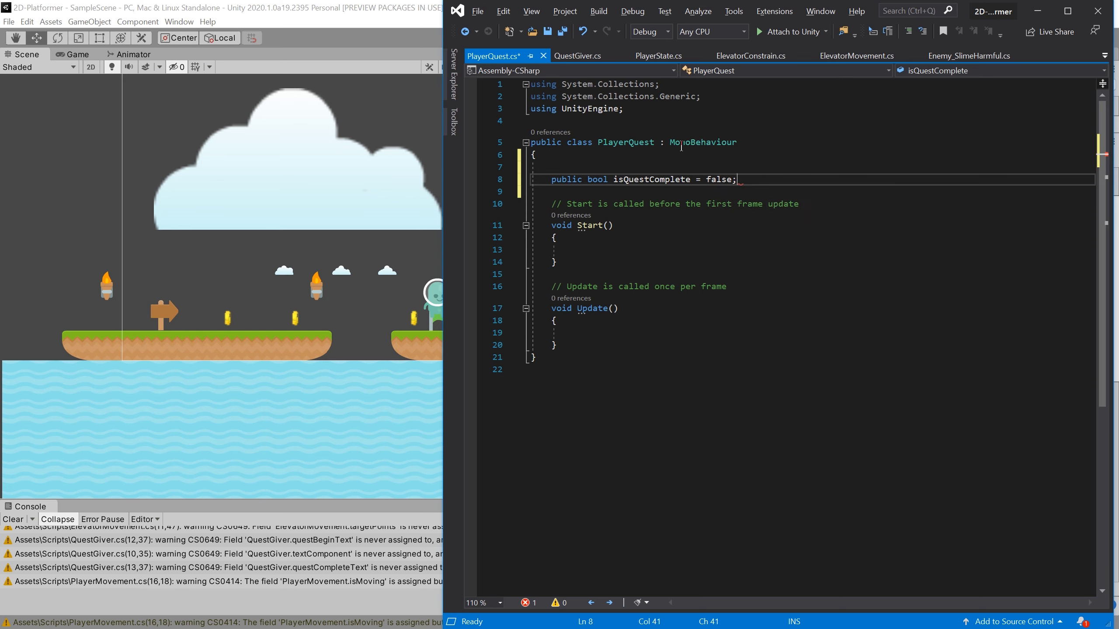
key("ctrl+s")
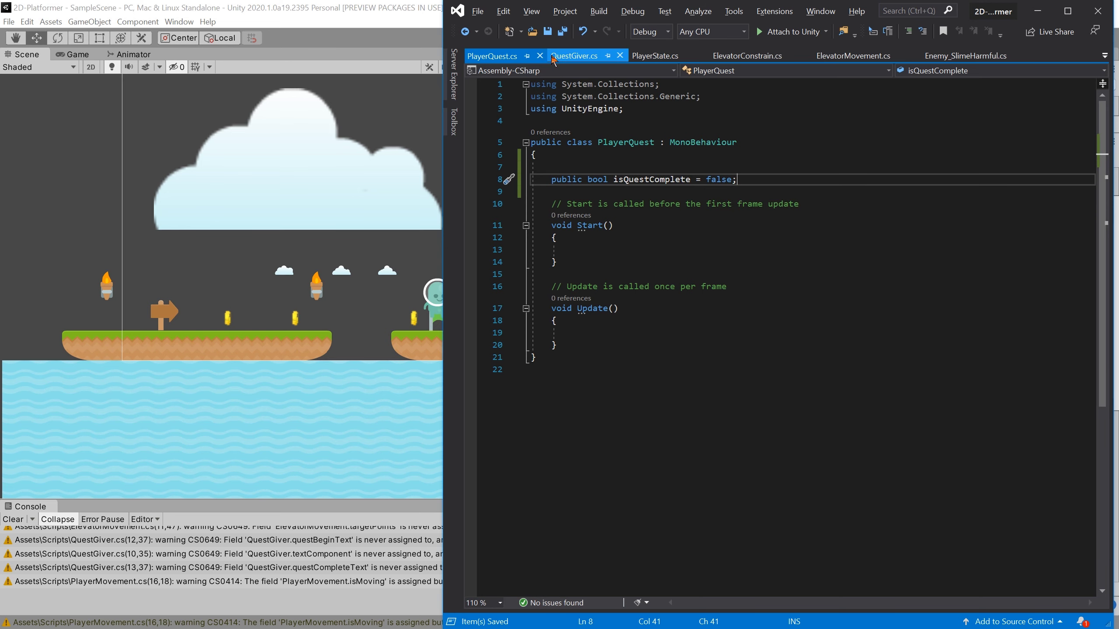
- In the coin check, add collision.GetComponent<PlayerQuest>().isQuestComplete = true;
left_click(561, 56)
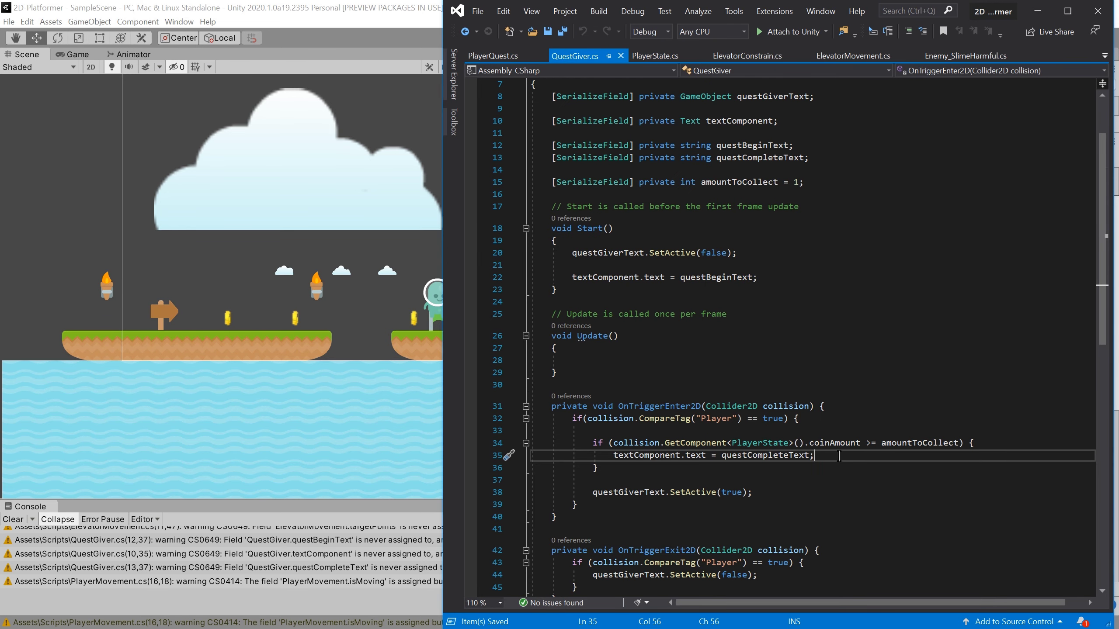
key("Return")
type("collision")
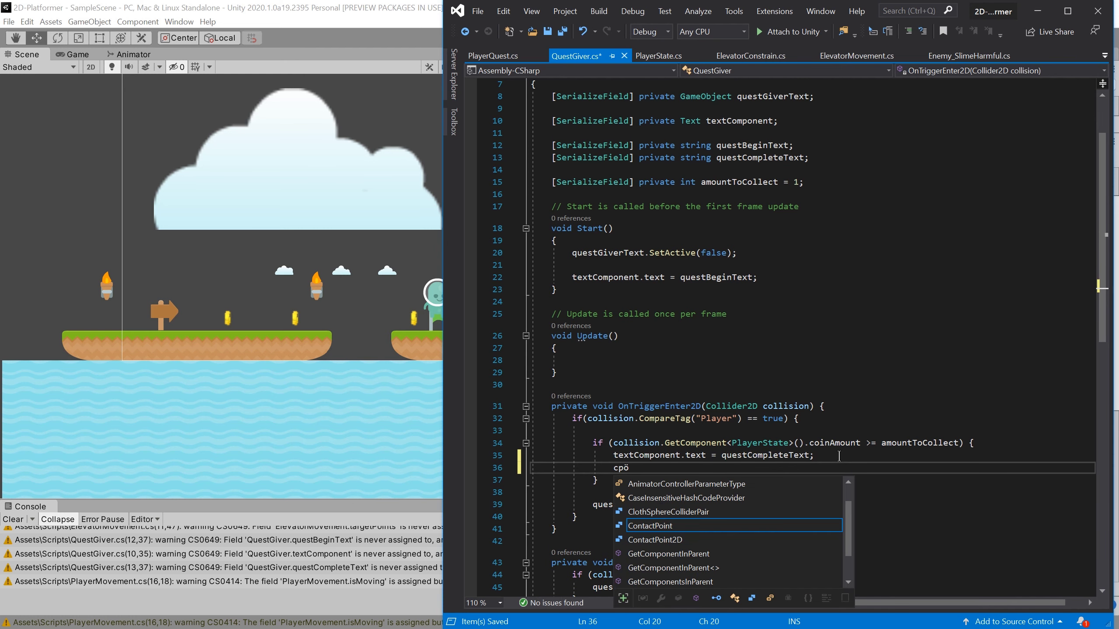
key("Escape")
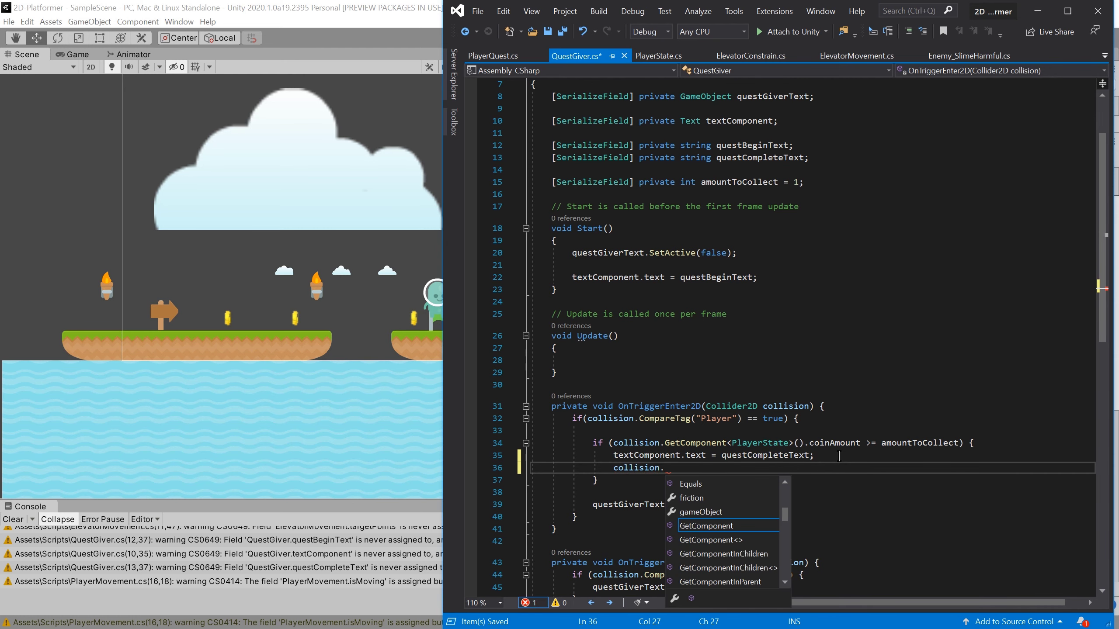
type(".GetComponent<Q")
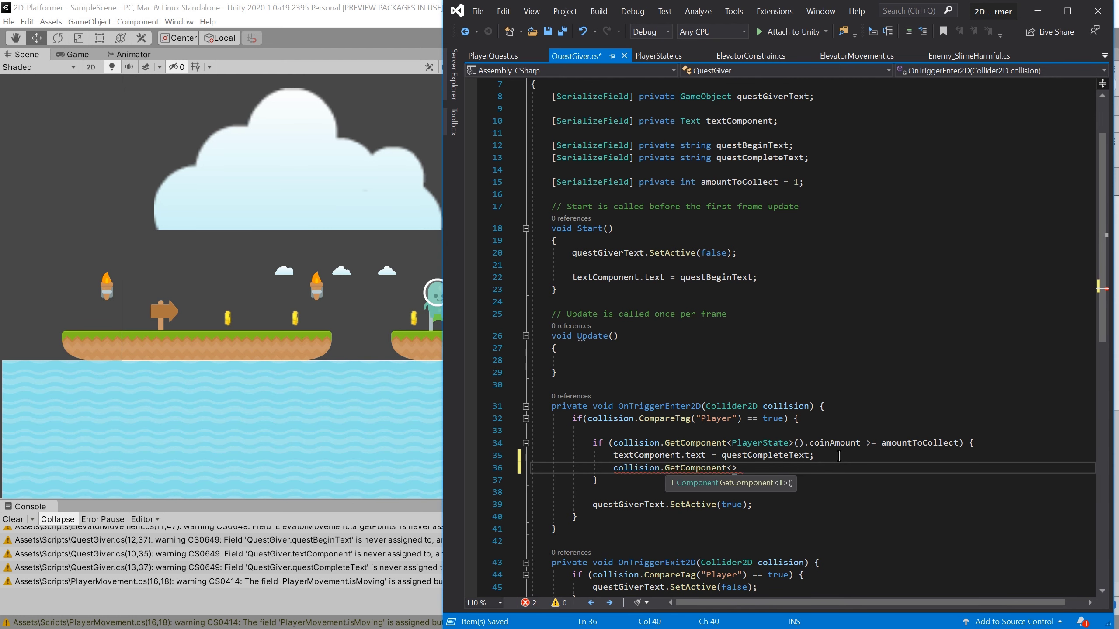
type("uest")
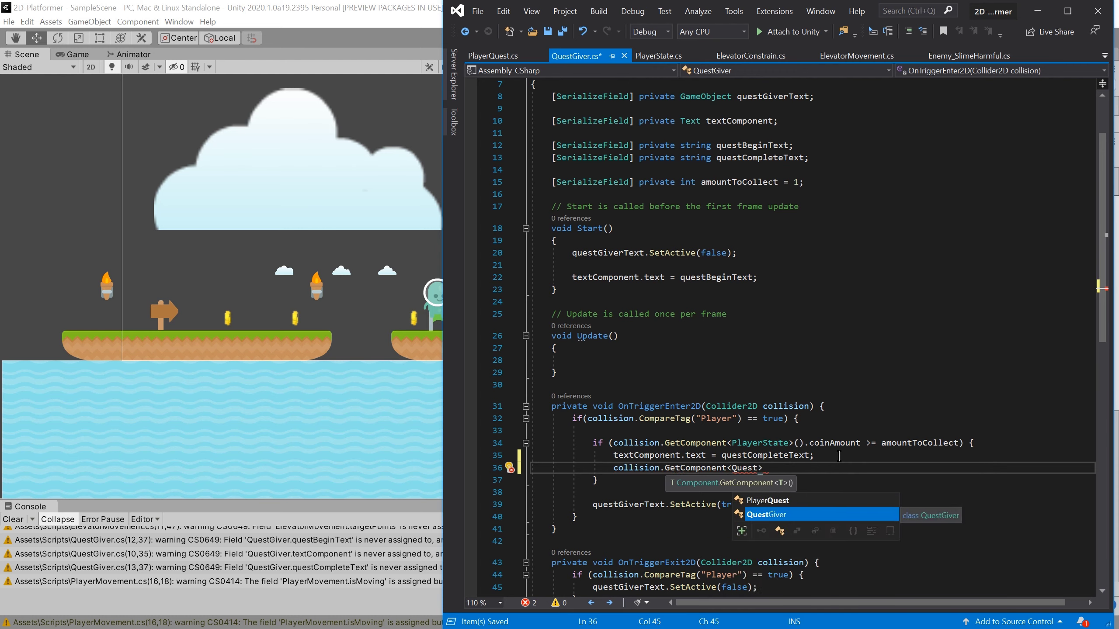
key("Up")
key("Tab")
type(">")
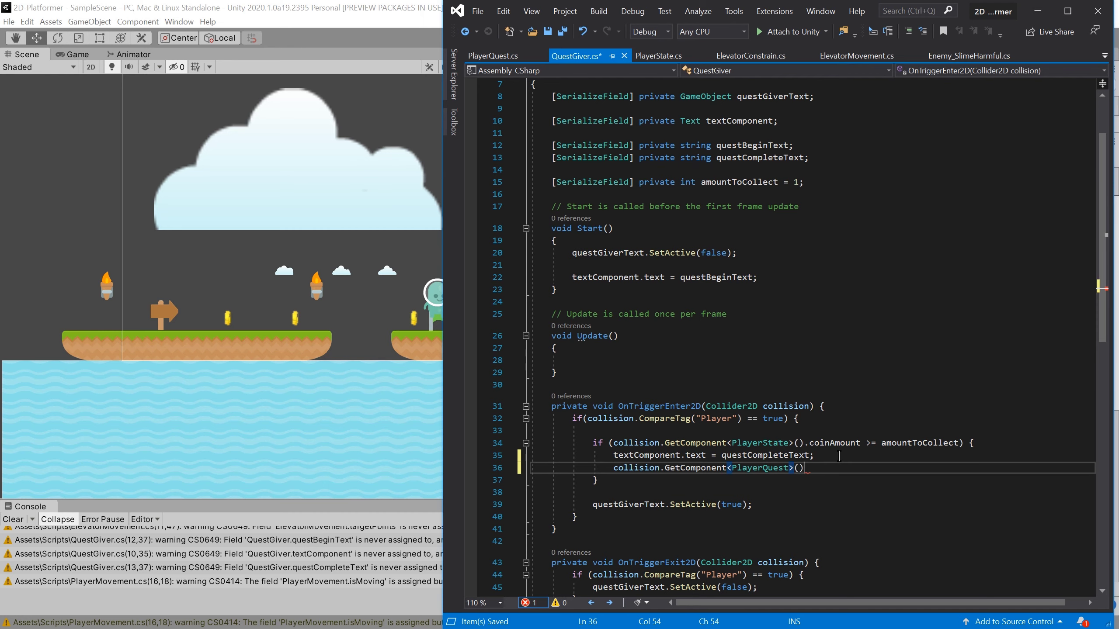
key("BackSpace")
type("qu")
key("Tab")
type("= true;")
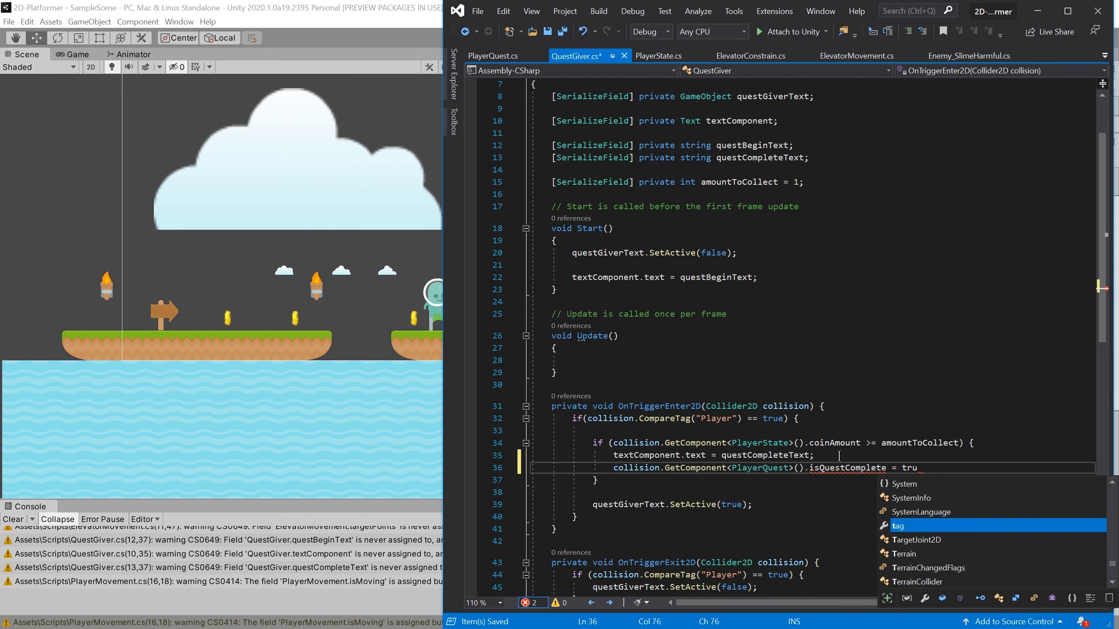
key("Down")
key("Down")
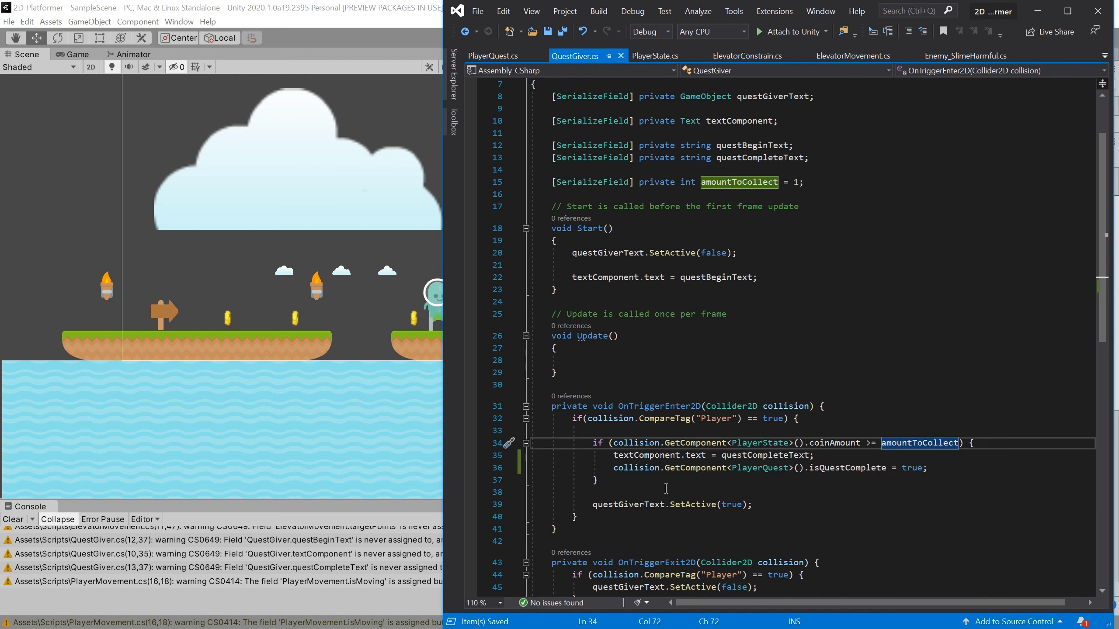
- Review the coin-check block, the questCompleteText references and the PlayerQuest call
left_click_drag(599, 481, 582, 439)
left_click_drag(598, 480, 593, 443)
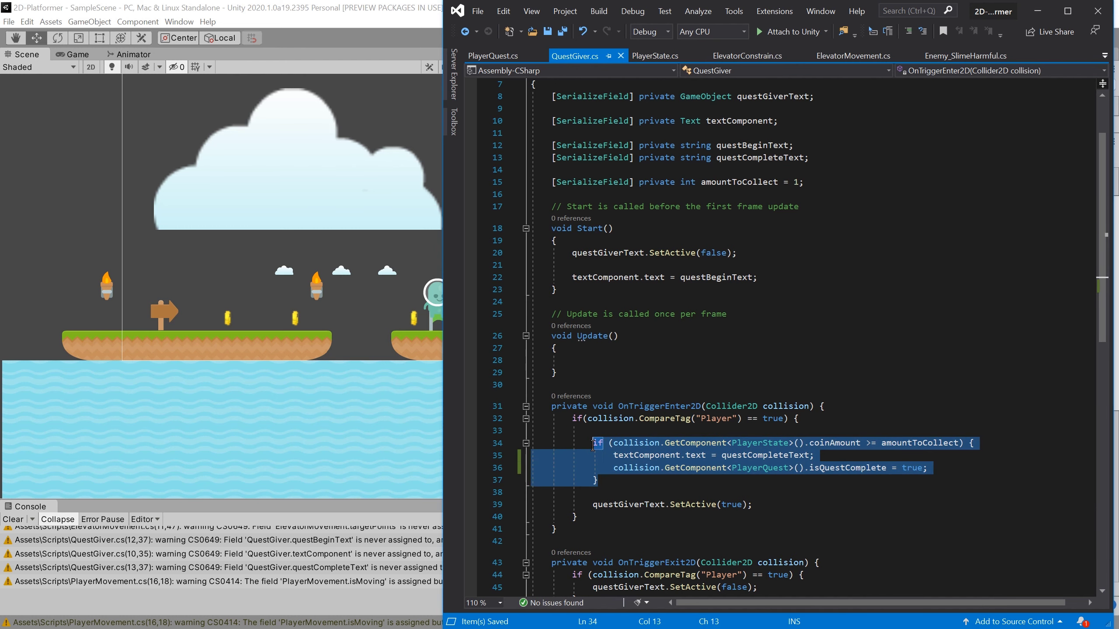
left_click(754, 456)
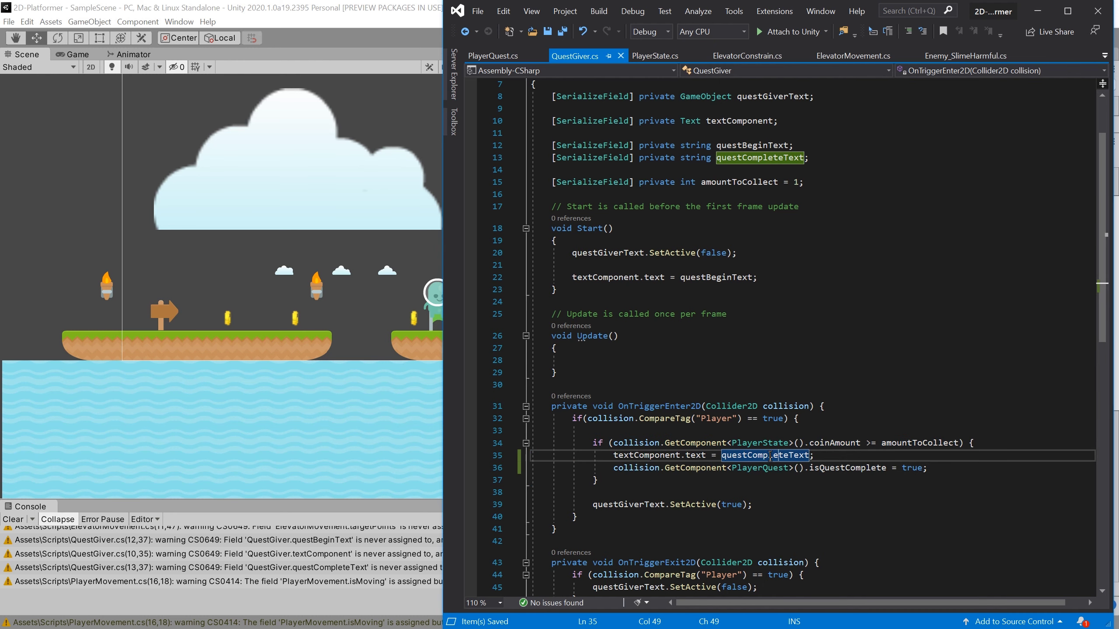
left_click_drag(831, 457, 735, 457)
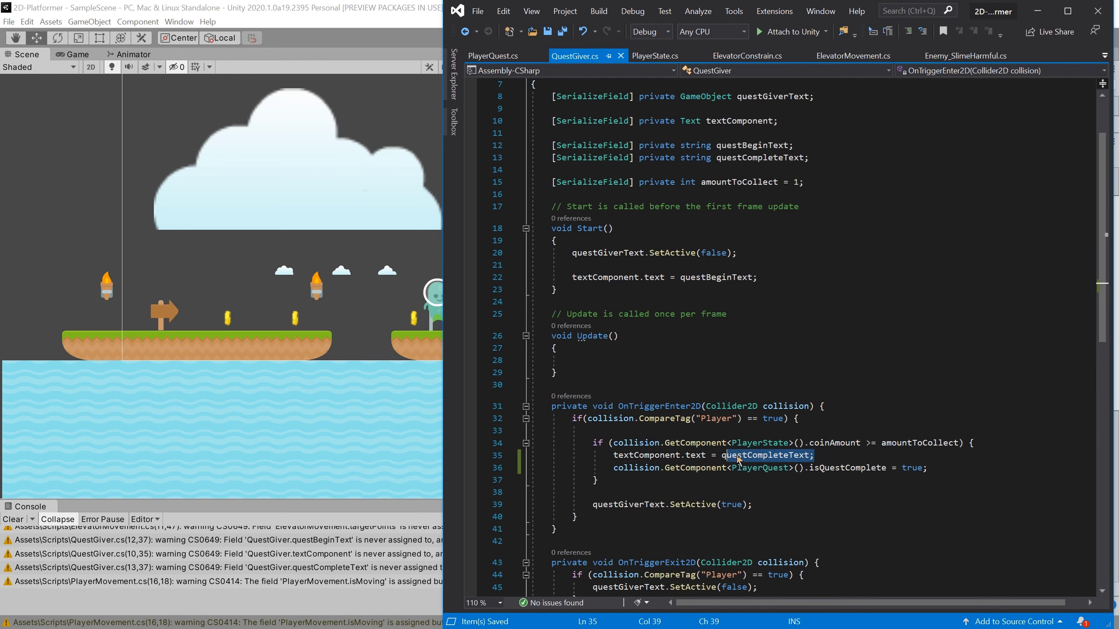
left_click(736, 456)
left_click(768, 158)
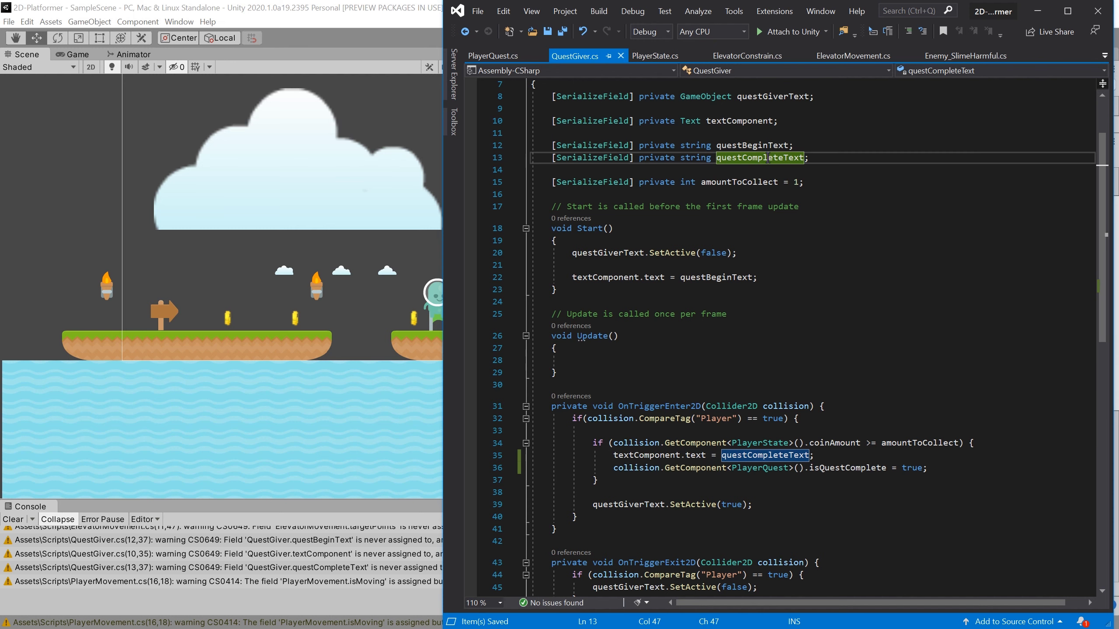
left_click(616, 478)
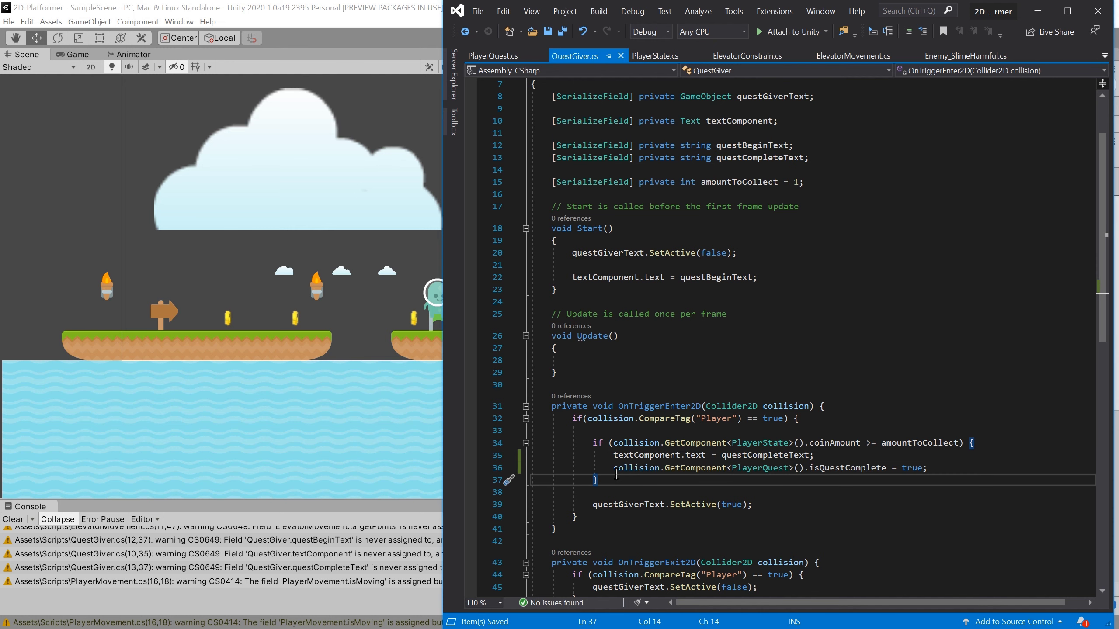
scroll(615, 475, "down", 1)
left_click(685, 467)
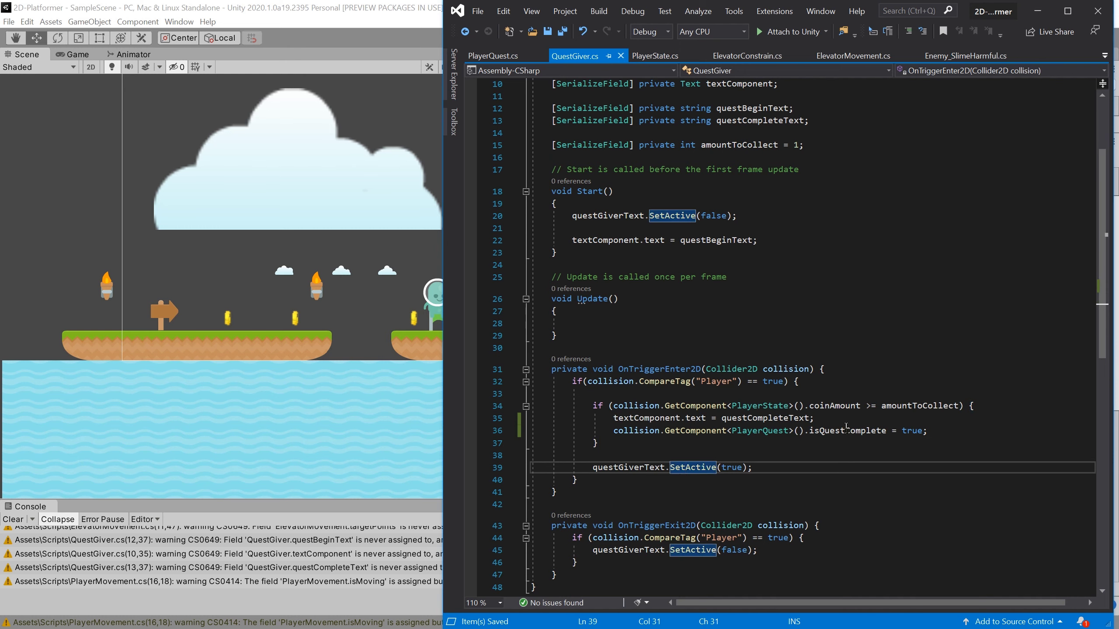
left_click(810, 430)
left_click(763, 431)
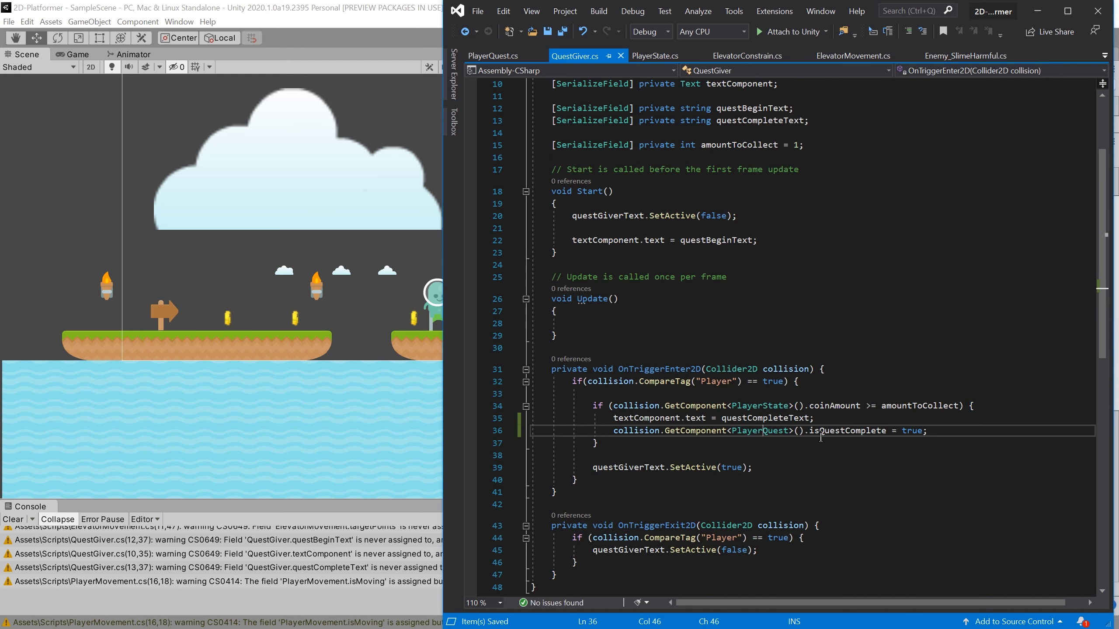
left_click(810, 430)
left_click(619, 442)
- Add an else branch setting textComponent.text = questBeginText, then return to Unity
key("Return")
key("Return")
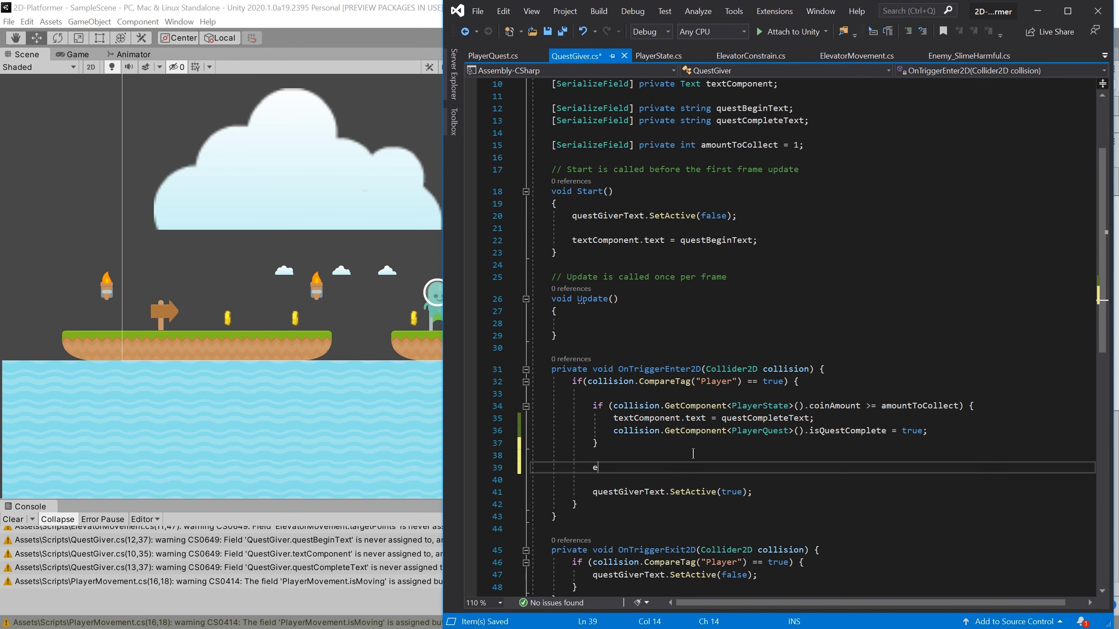
type("else {")
key("Return")
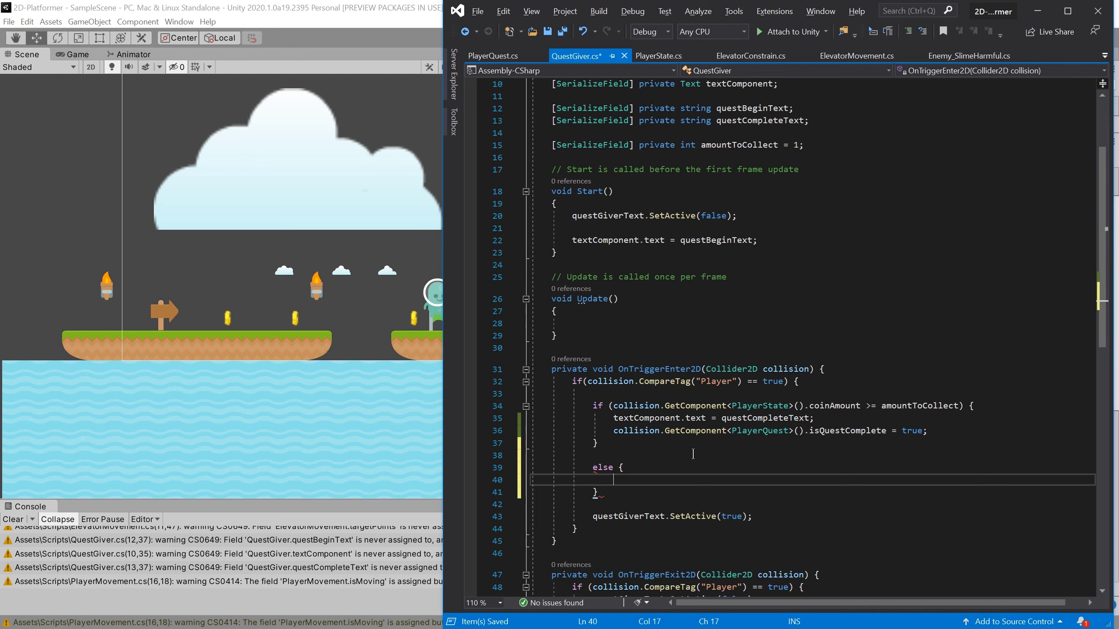
key("ctrl+s")
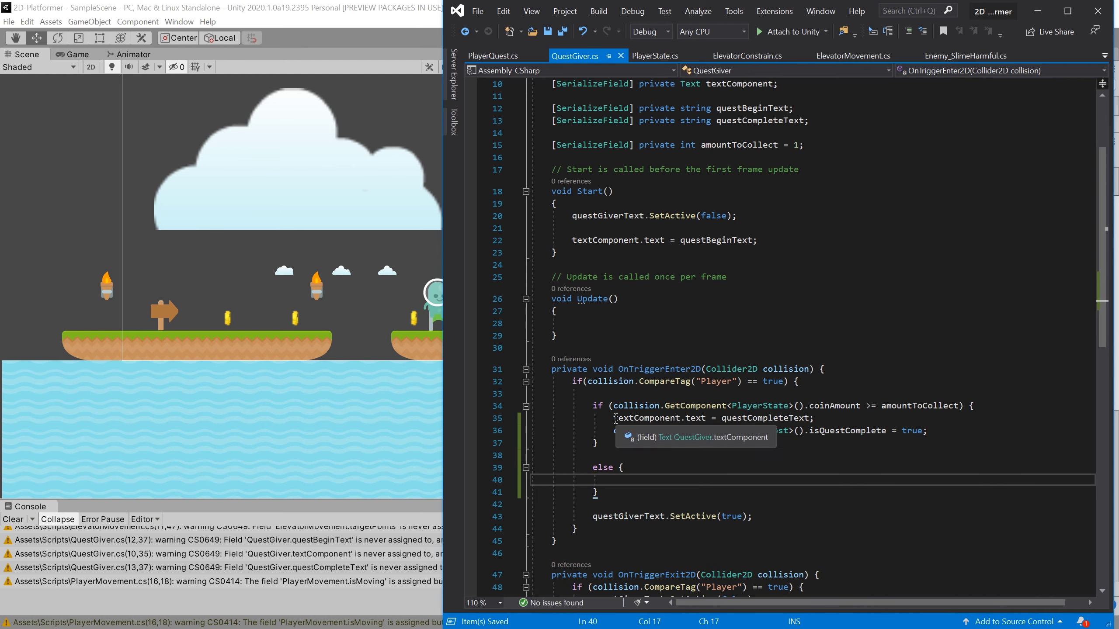
left_click_drag(615, 418, 881, 421)
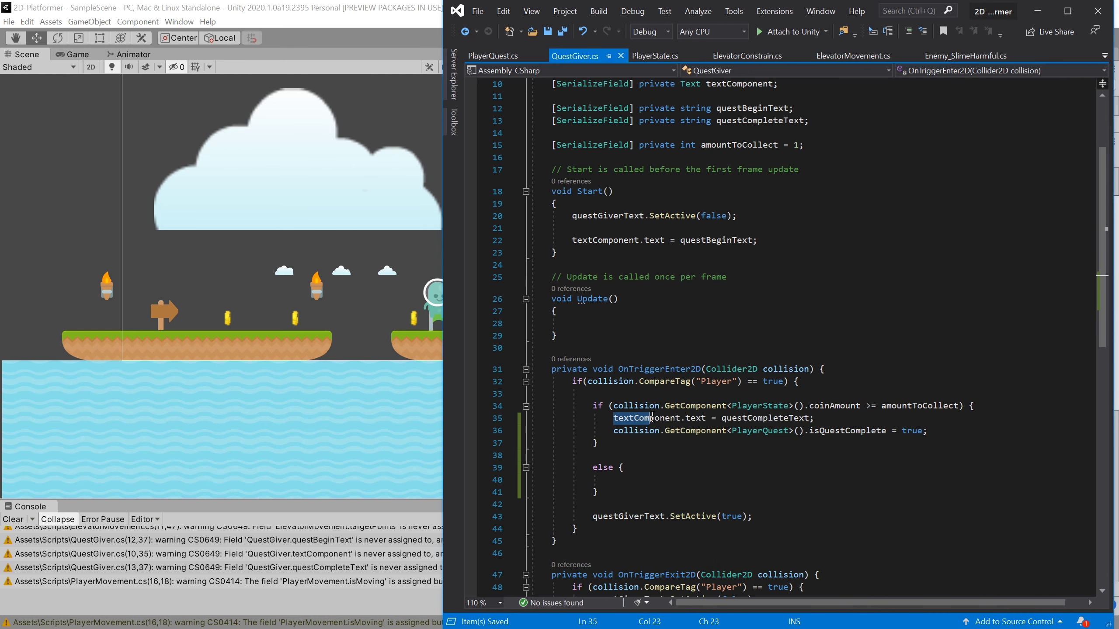
left_click(660, 475)
type("textc")
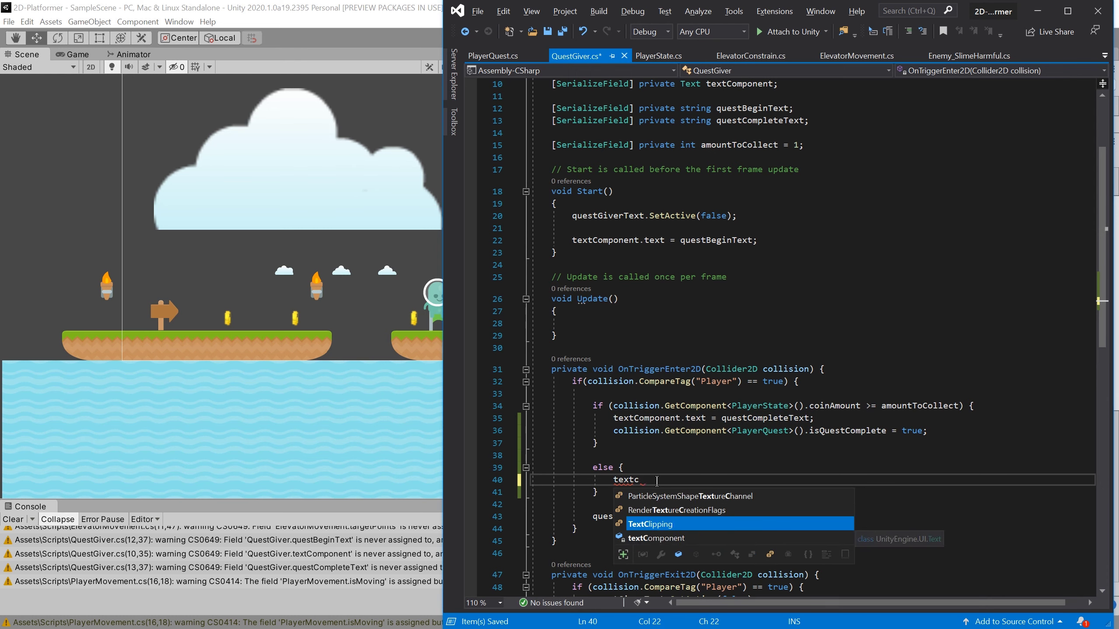
type("omp.text ")
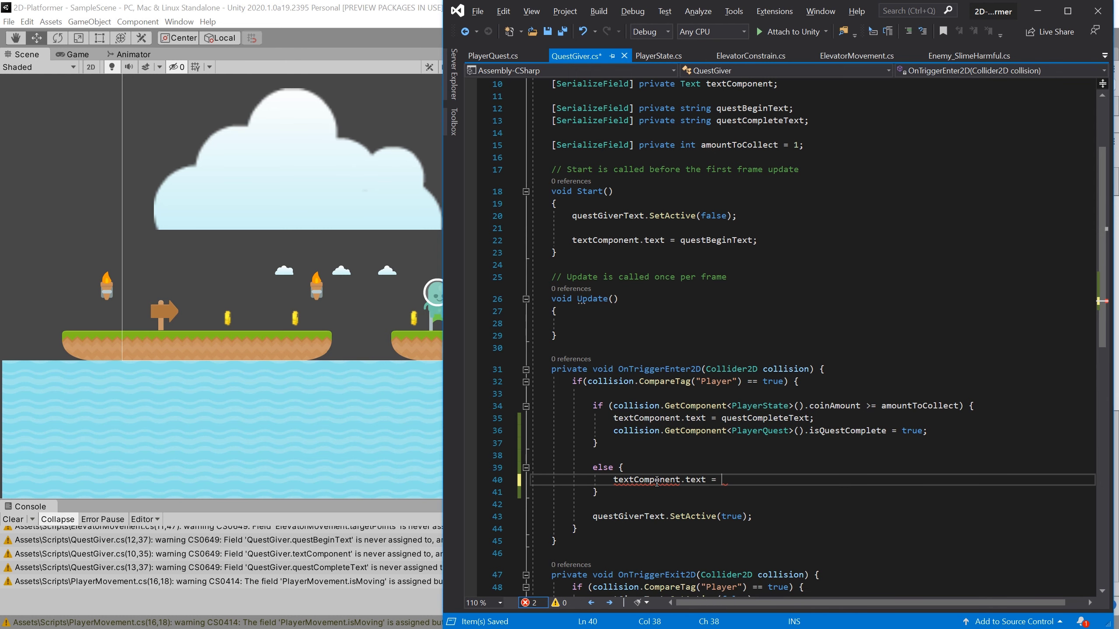
type("q")
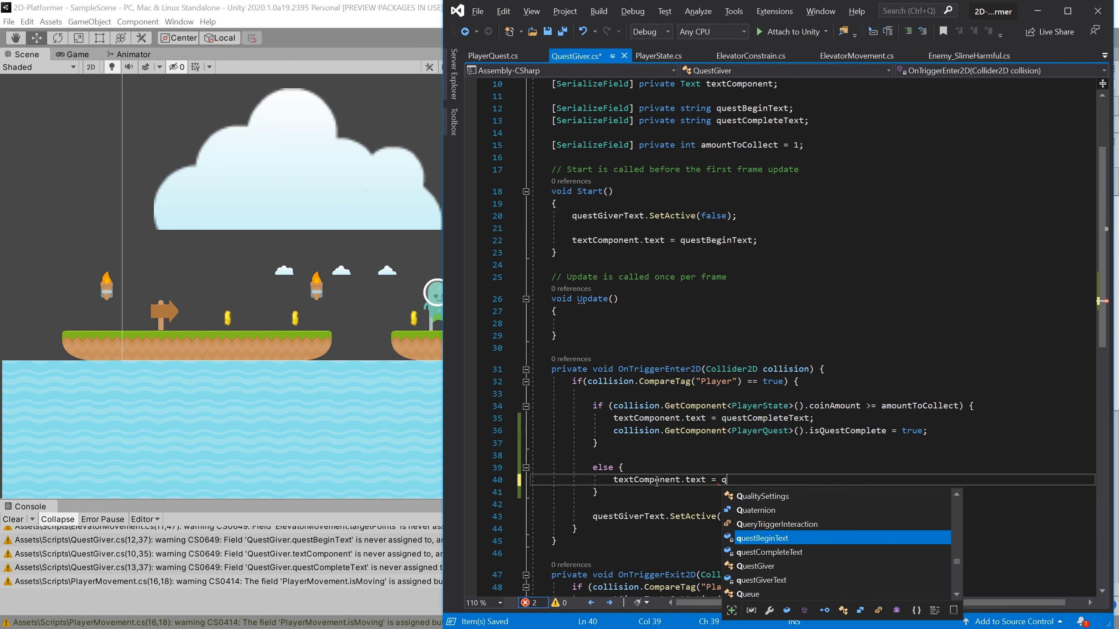
key("Tab")
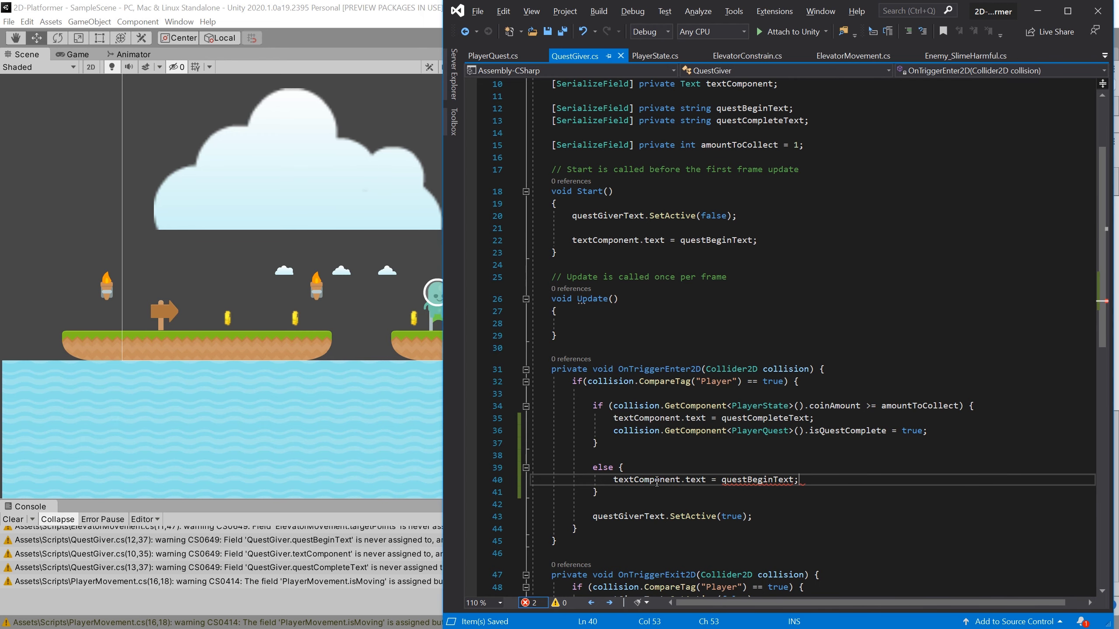
left_click(369, 47)
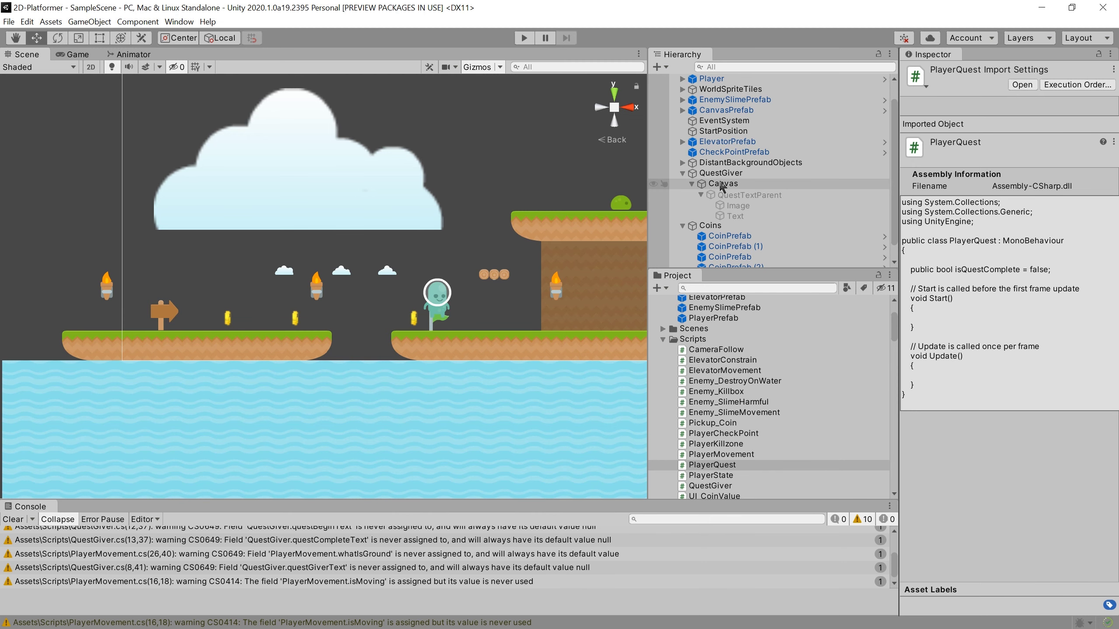
- Give QuestGiver begin text 'Collect 5 coins!', complete text 'You can now enter the door', amount 5
left_click(723, 173)
scroll(1077, 503, "down", 3)
left_click(1009, 506)
type("Collect 5 coins!")
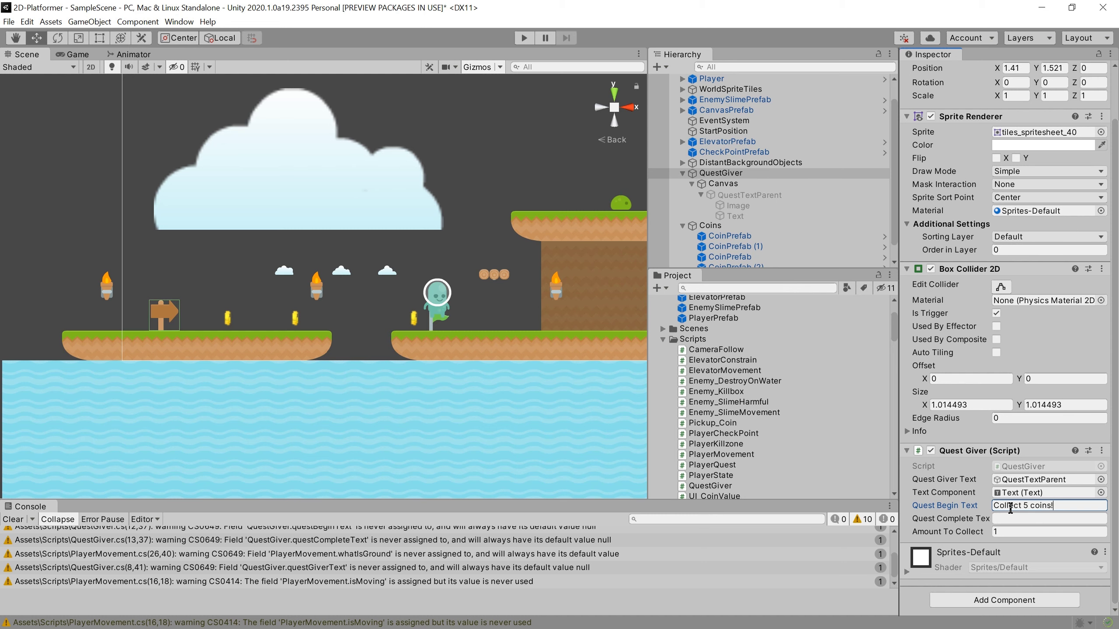
key("Tab")
type("You can now enter the door")
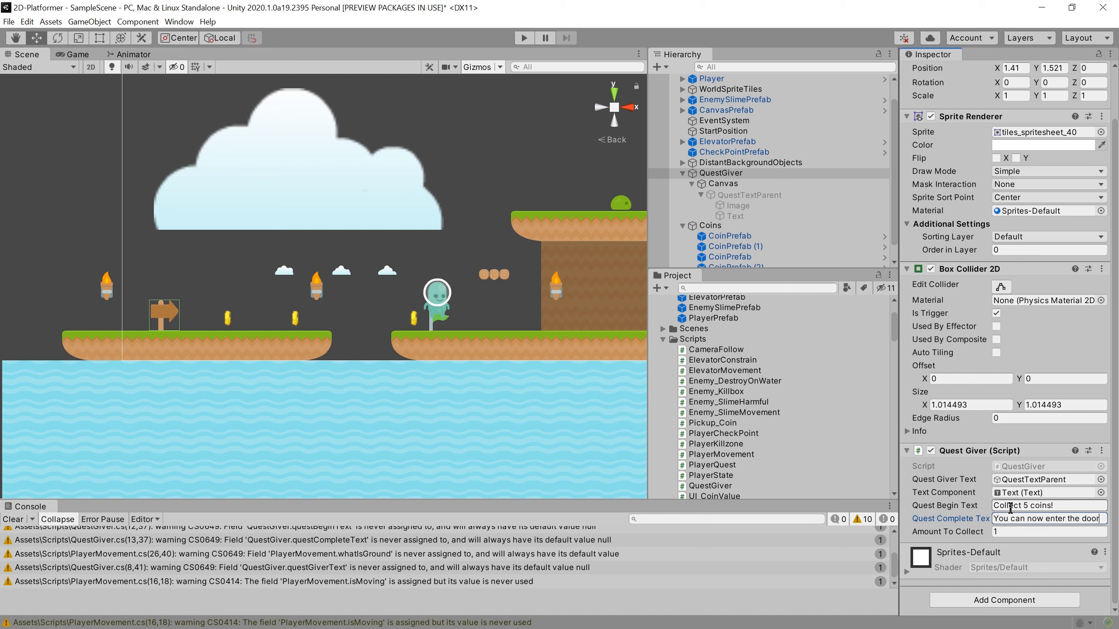
left_click(1014, 528)
type("5")
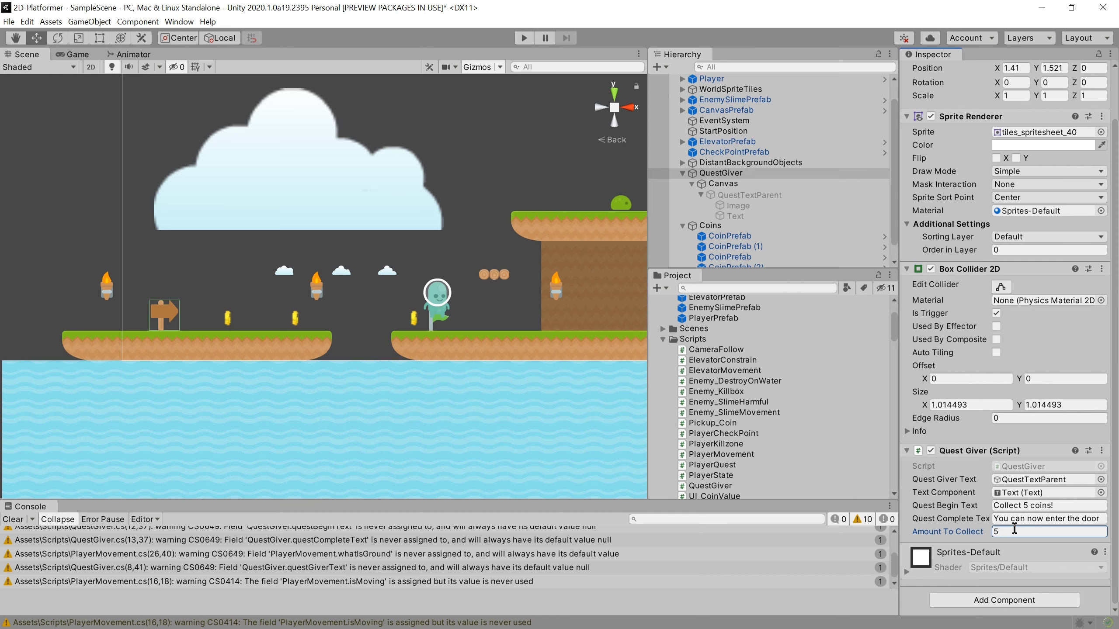
- Save the scene and remove the Player's broken missing-script component
scroll(712, 99, "up", 2)
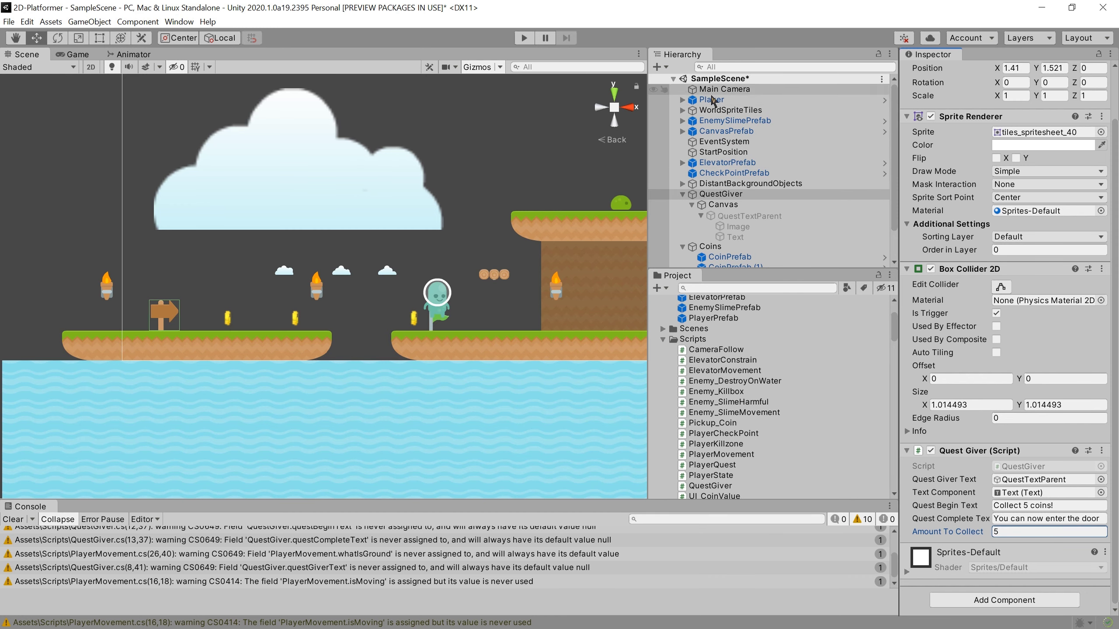
key("ctrl+s")
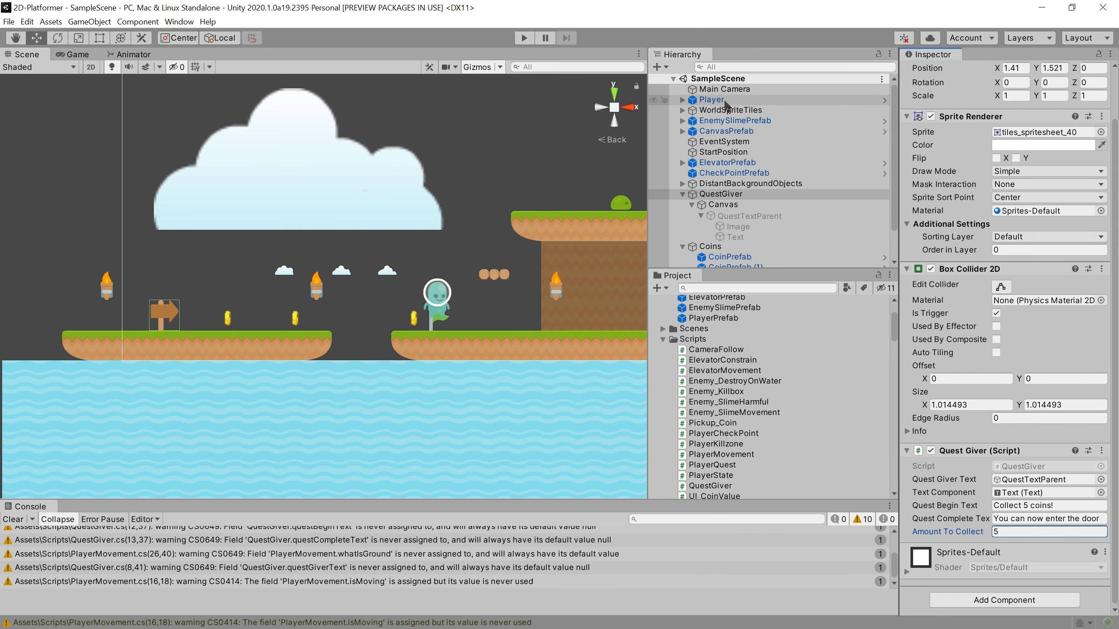
left_click(724, 103)
scroll(960, 490, "down", 10)
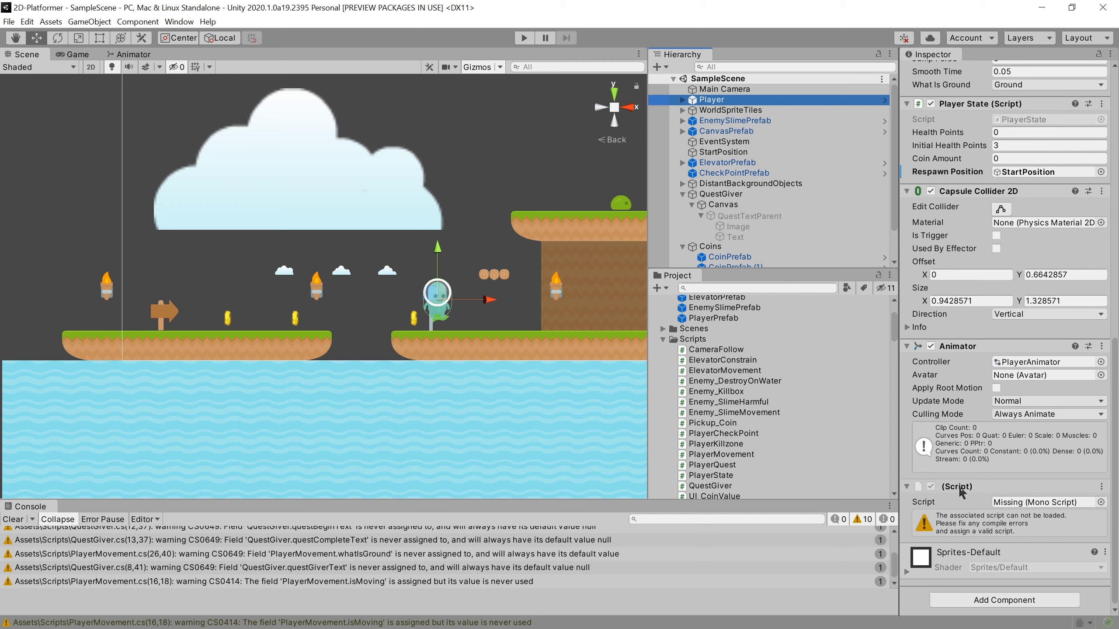
right_click(1007, 502)
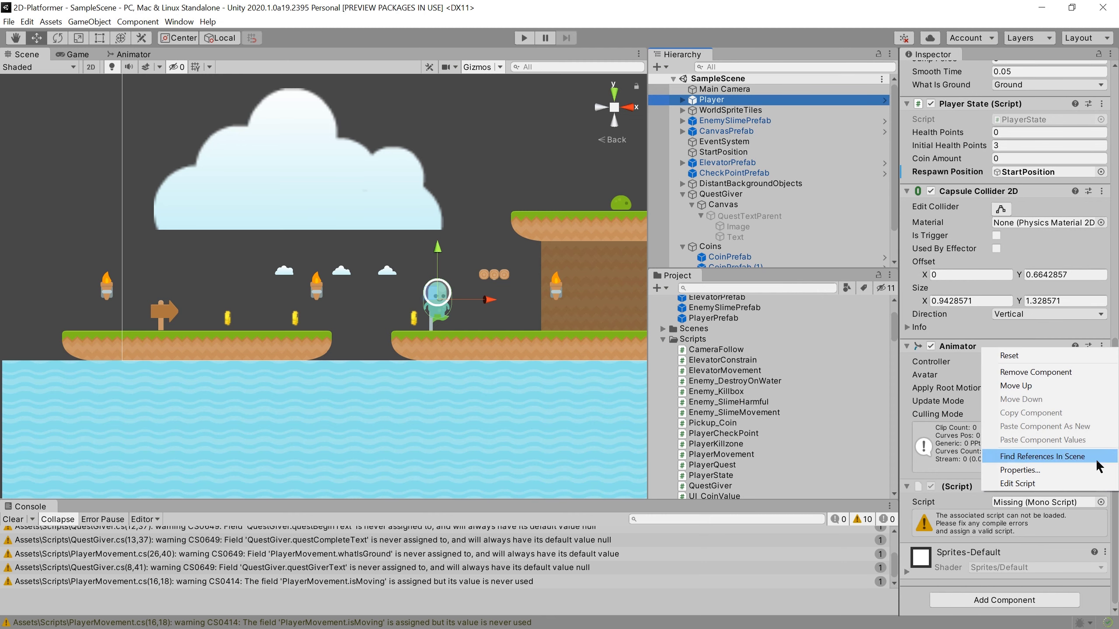
left_click(1031, 372)
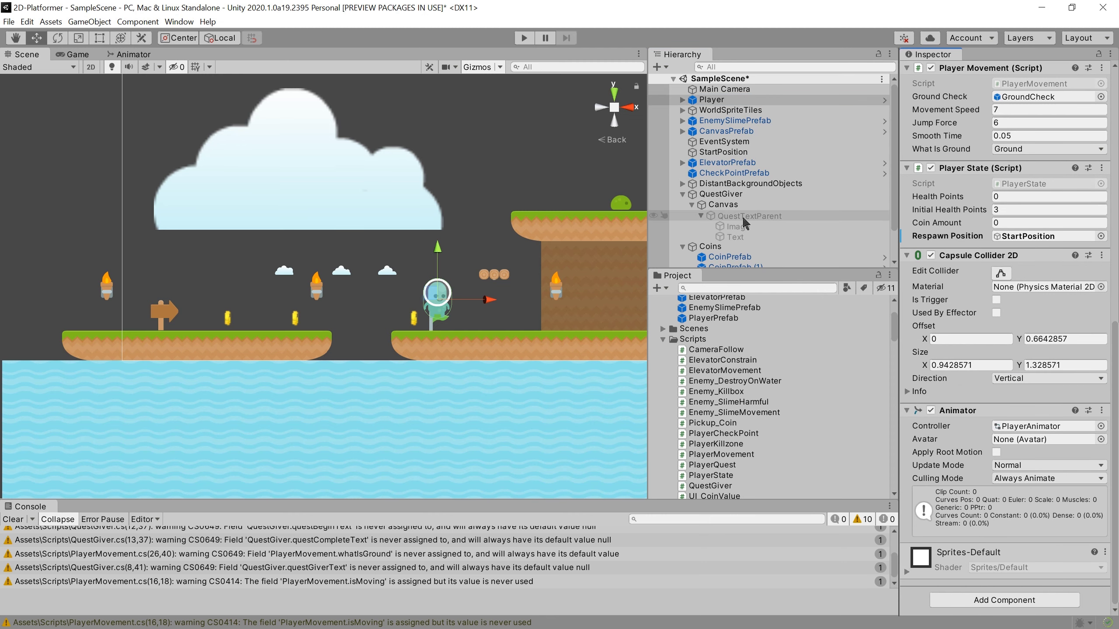
- Attach the PlayerQuest script to Player with Is Quest Complete left unchecked
scroll(765, 424, "down", 3)
scroll(765, 424, "up", 2)
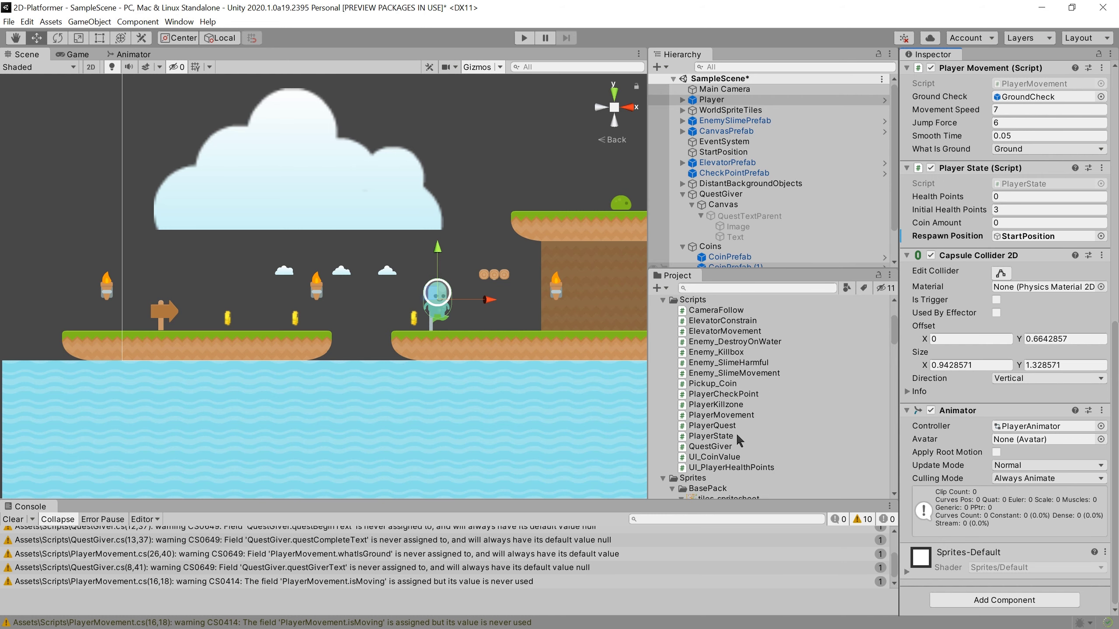
left_click_drag(728, 451, 717, 440)
left_click_drag(717, 434, 721, 104)
scroll(1015, 524, "down", 2)
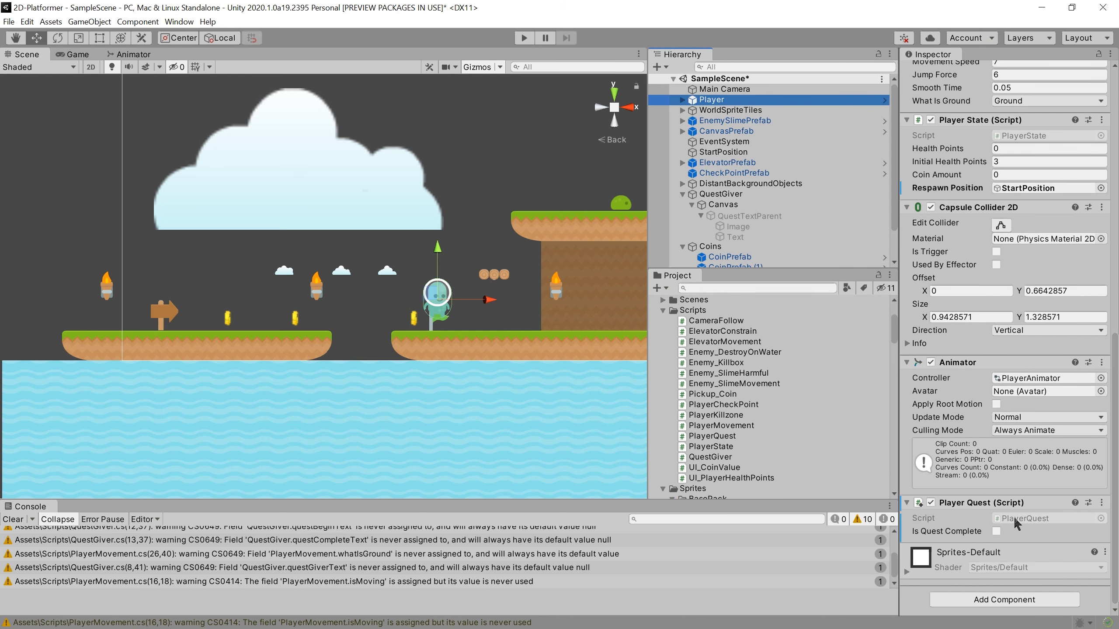
left_click(996, 532)
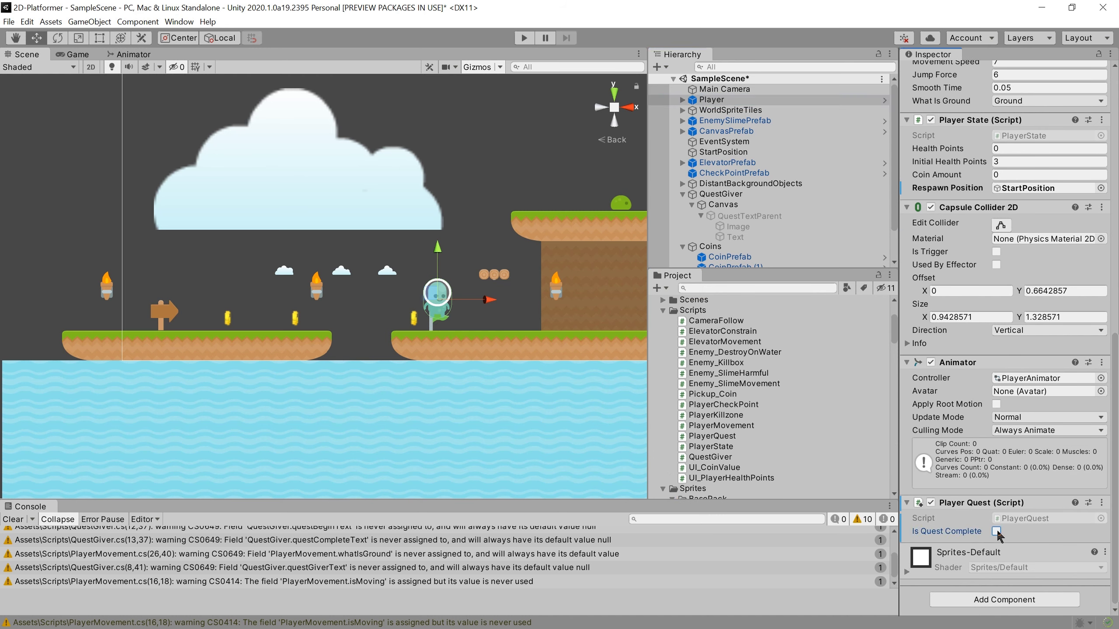
left_click(997, 532)
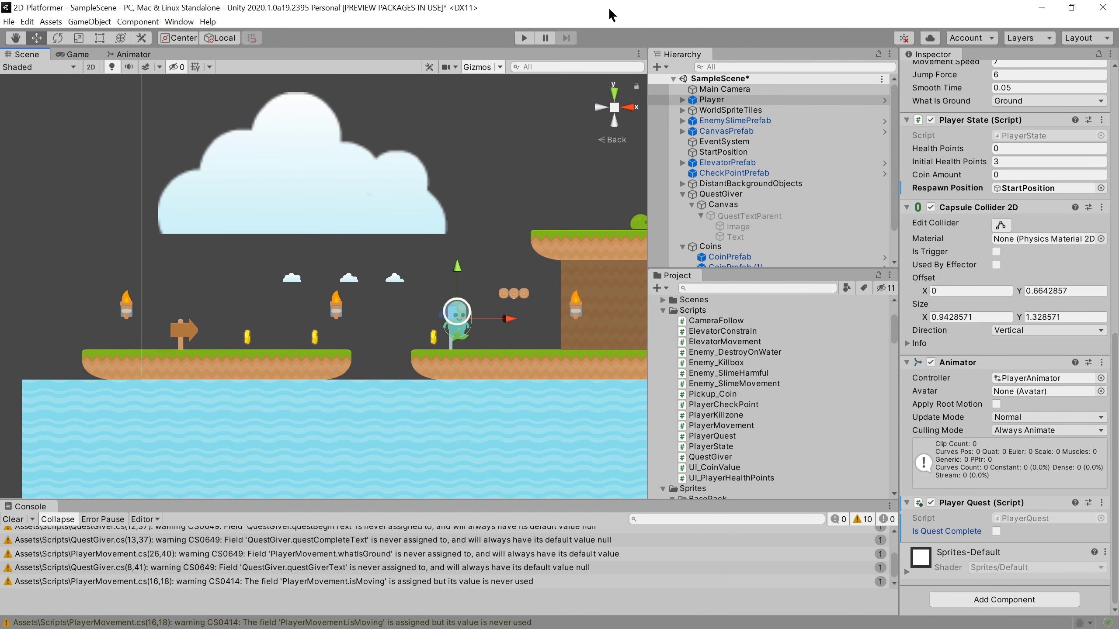
key("ctrl+p")
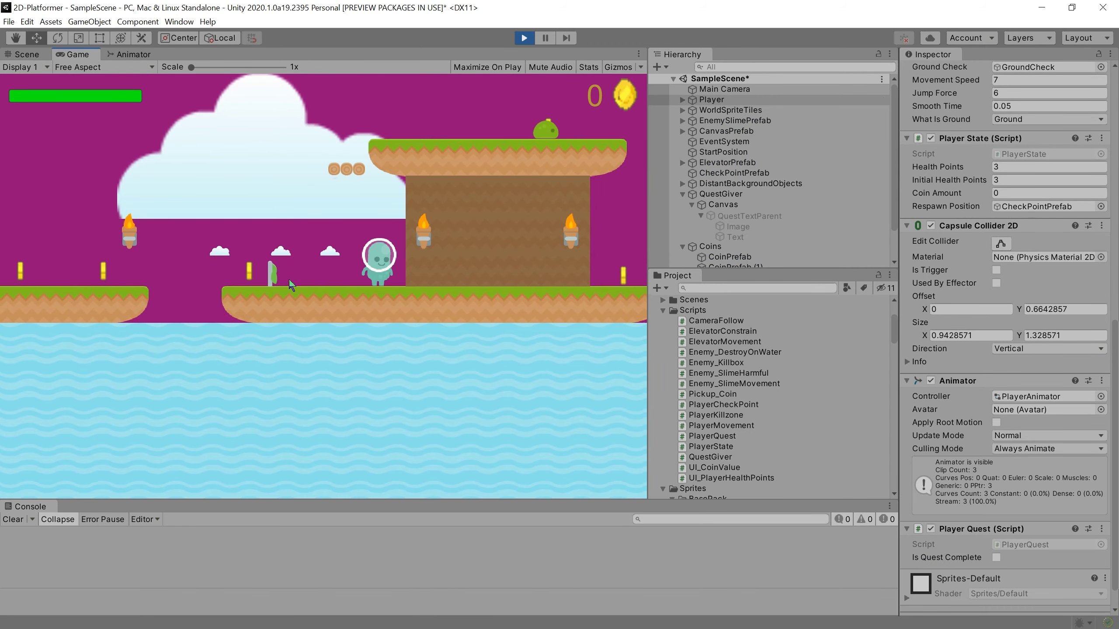
key("Left")
key("space")
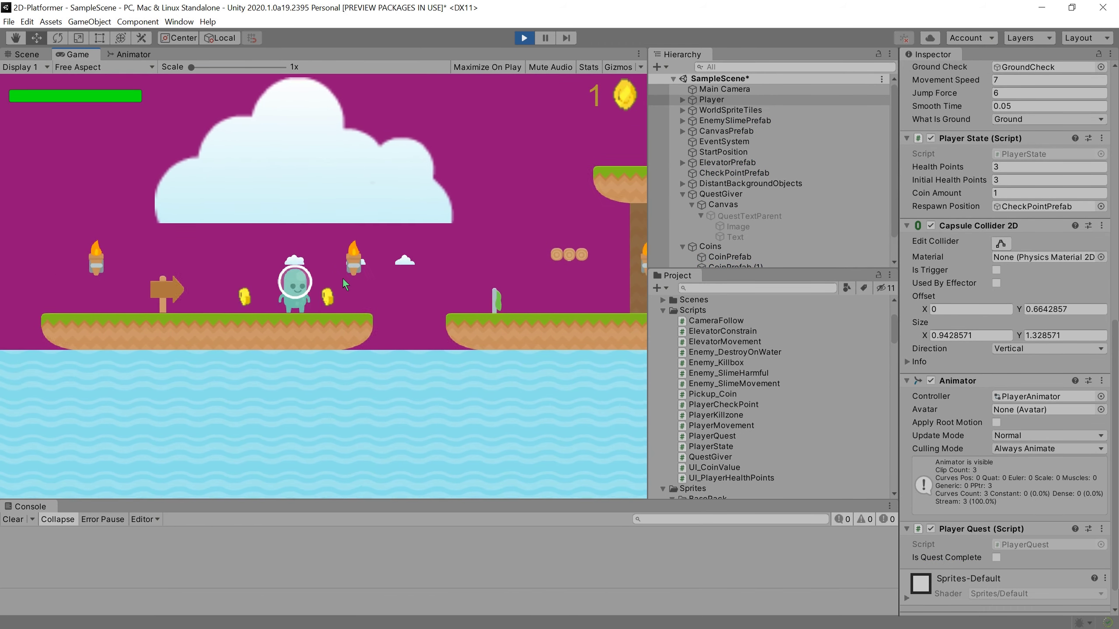
key("Left")
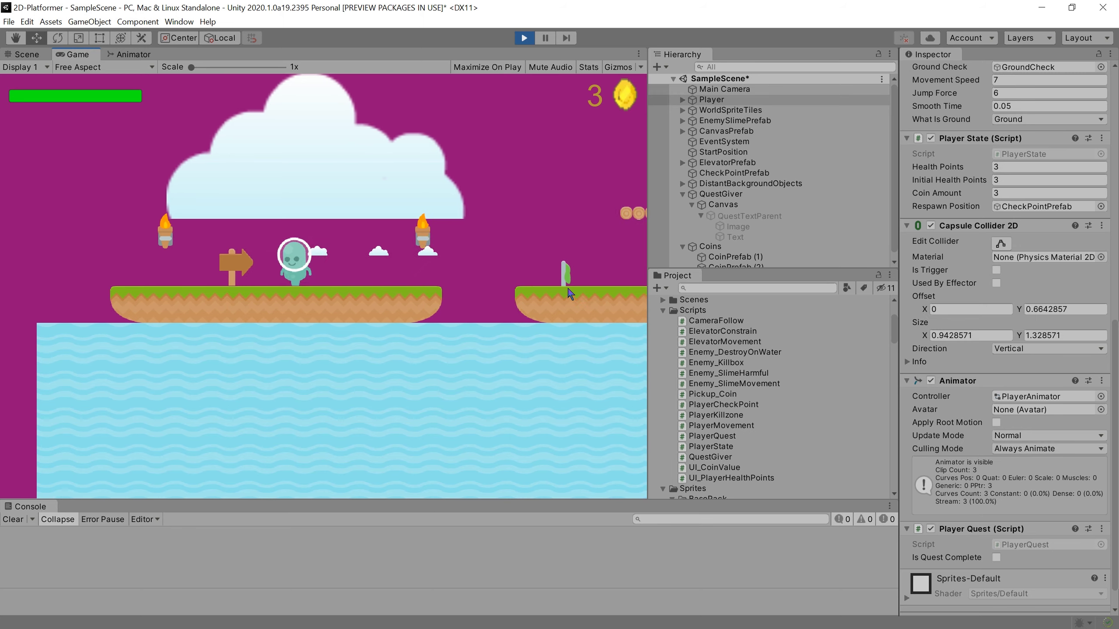
key("Right")
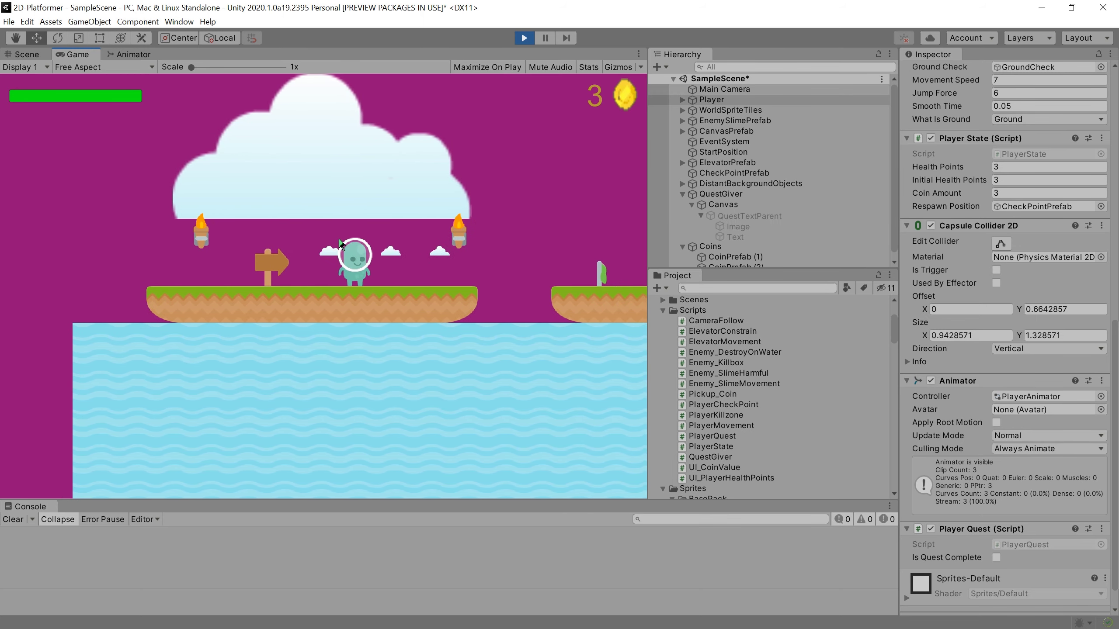
key("space")
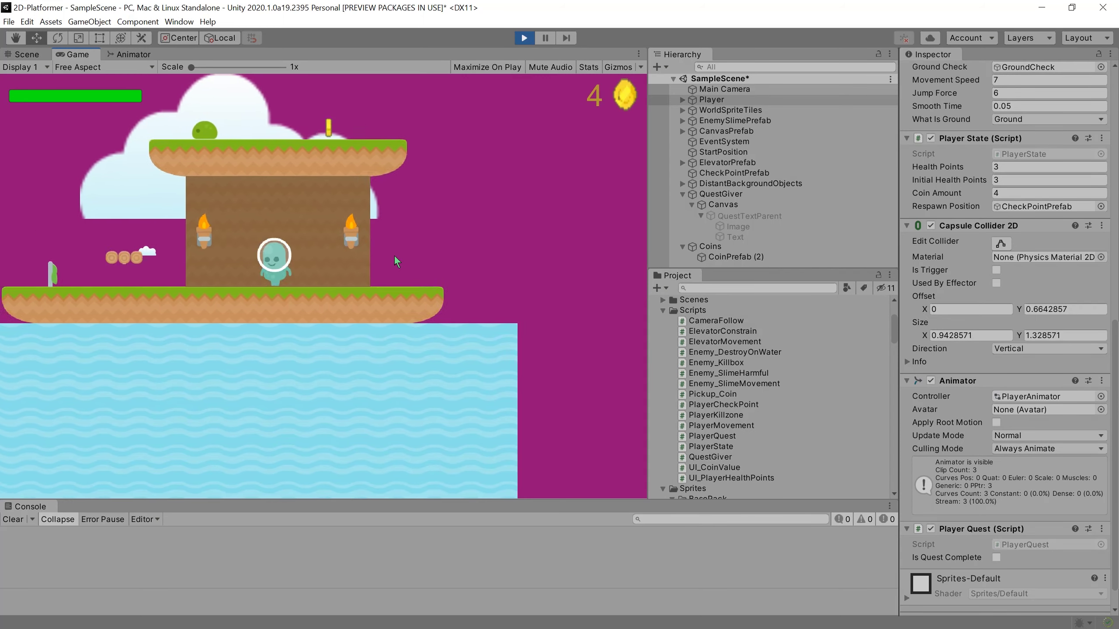
key("Left")
key("space")
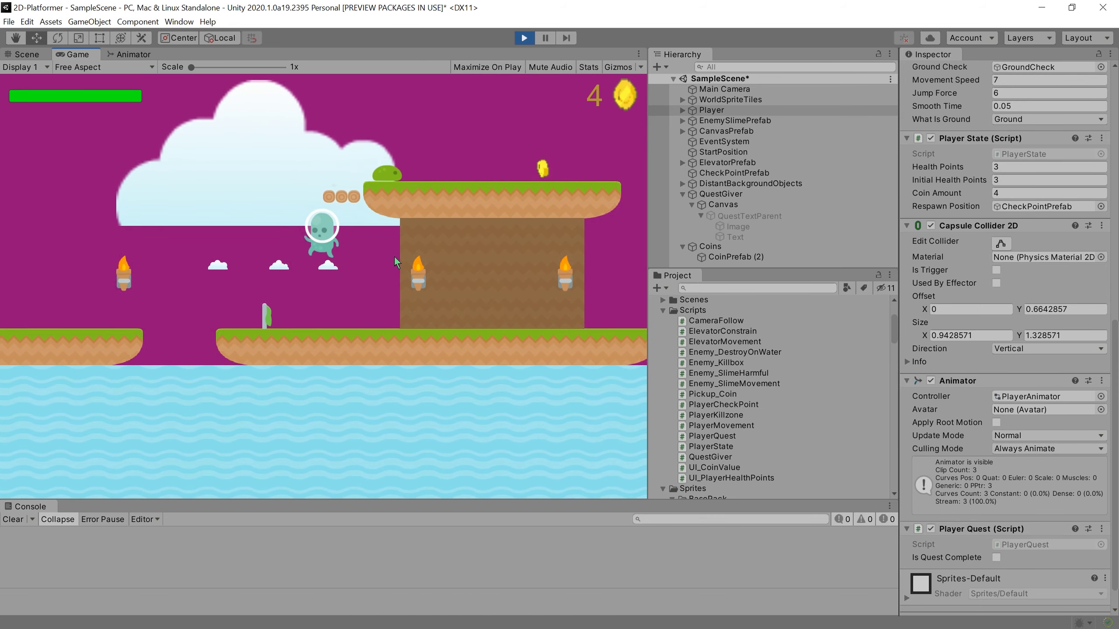
key("Right")
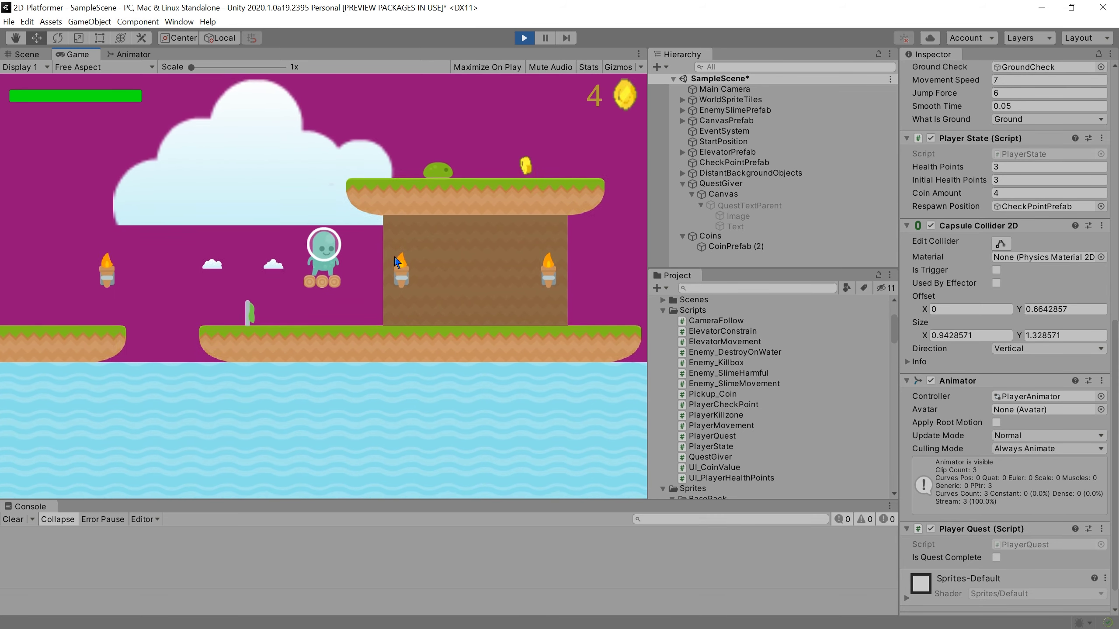
key("space")
key("Right")
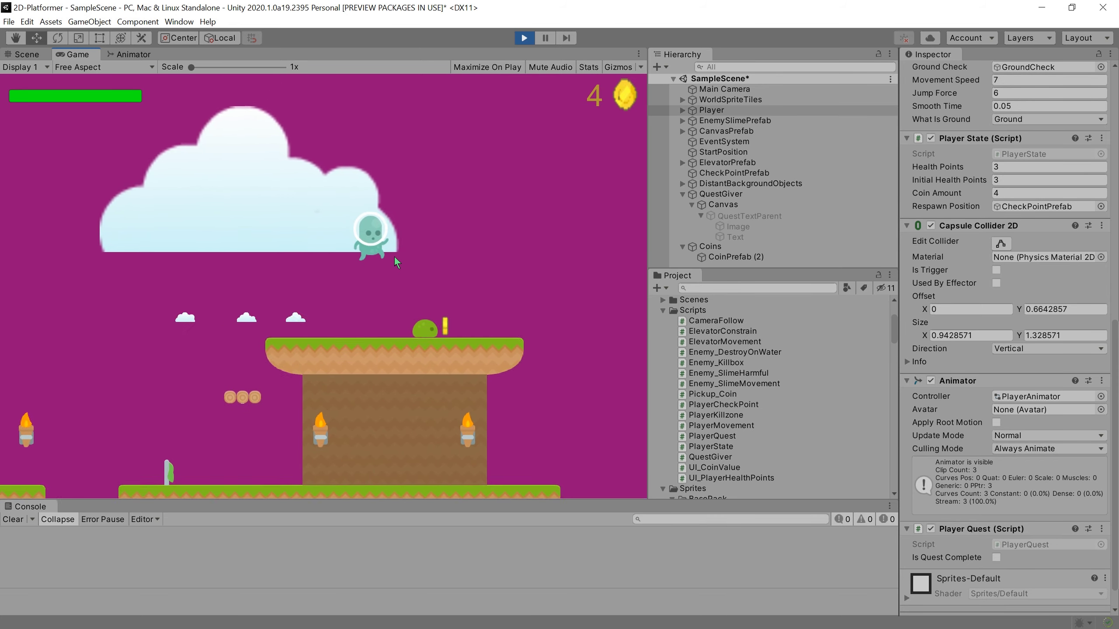
key("Right")
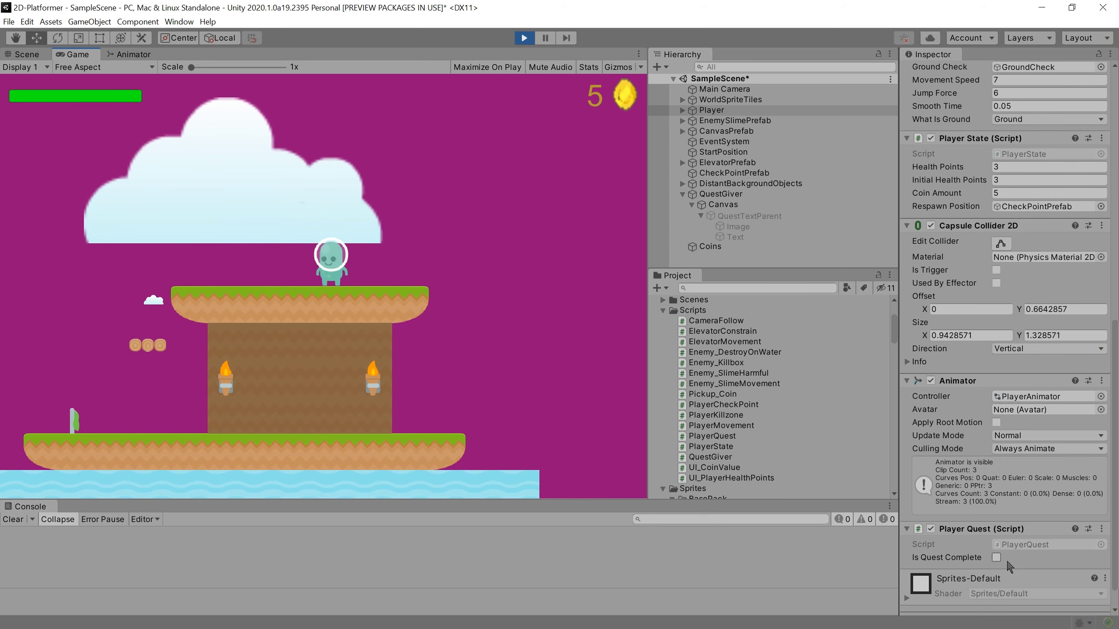
key("Left")
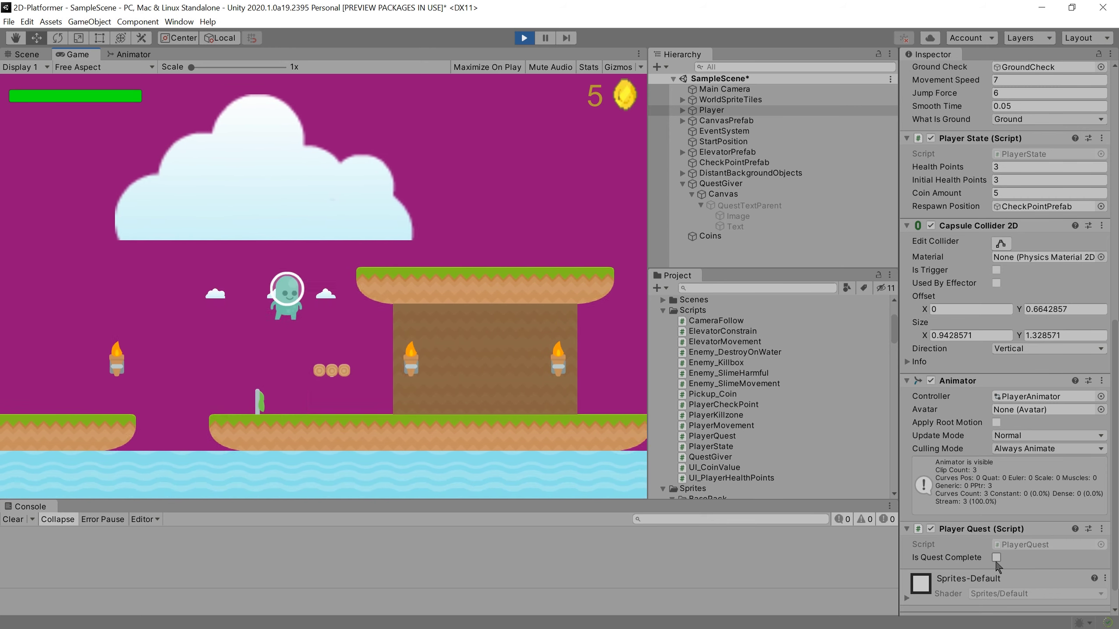
left_click(996, 557)
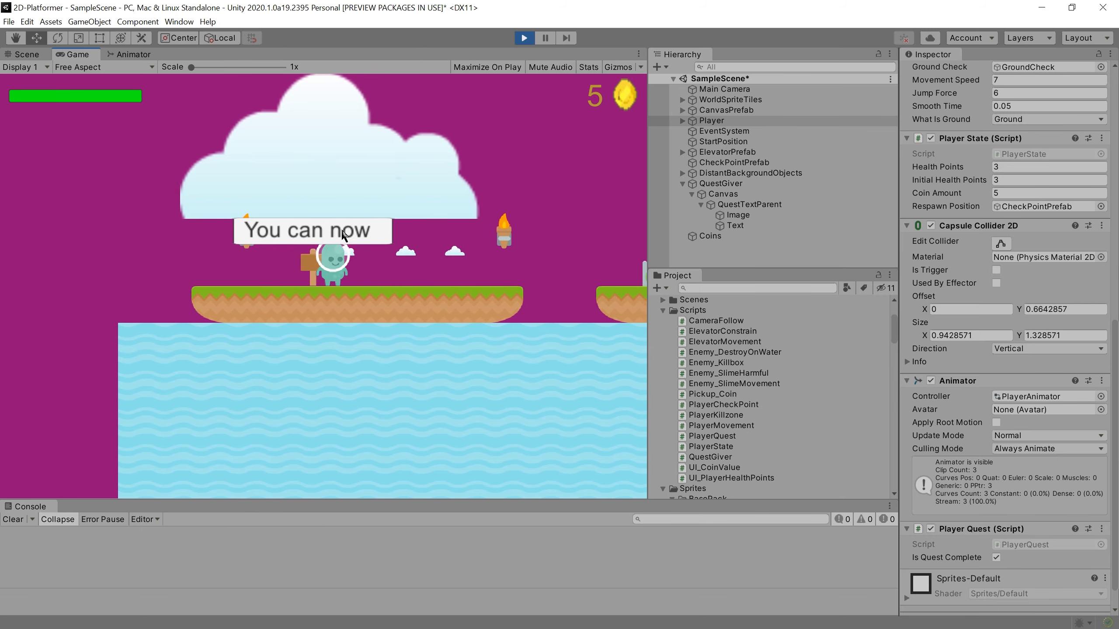
key("Right")
key("space")
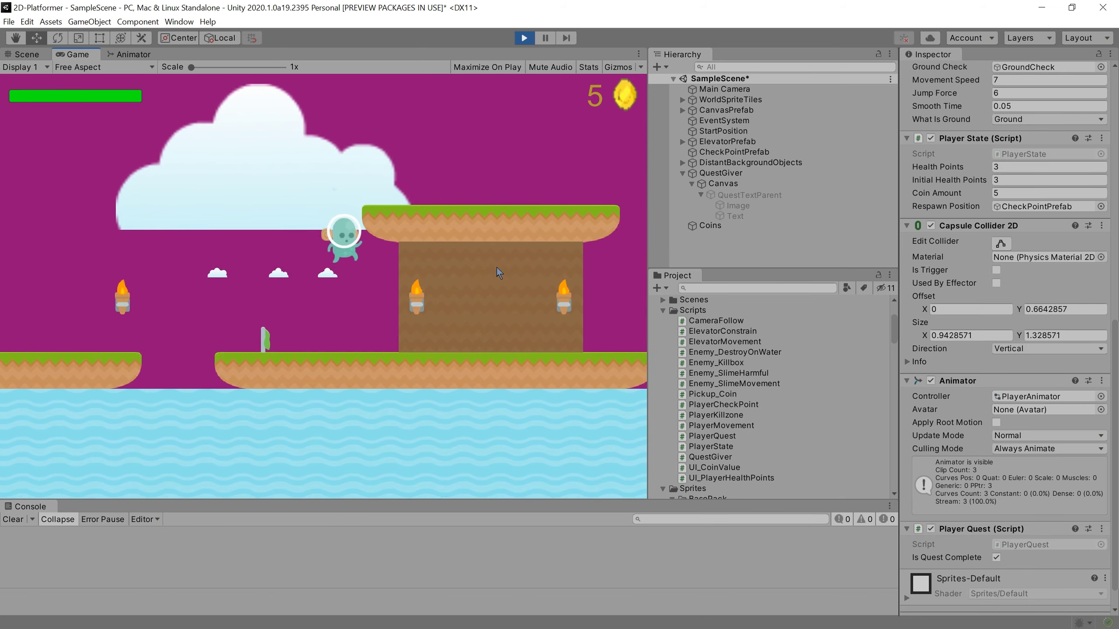
key("Left")
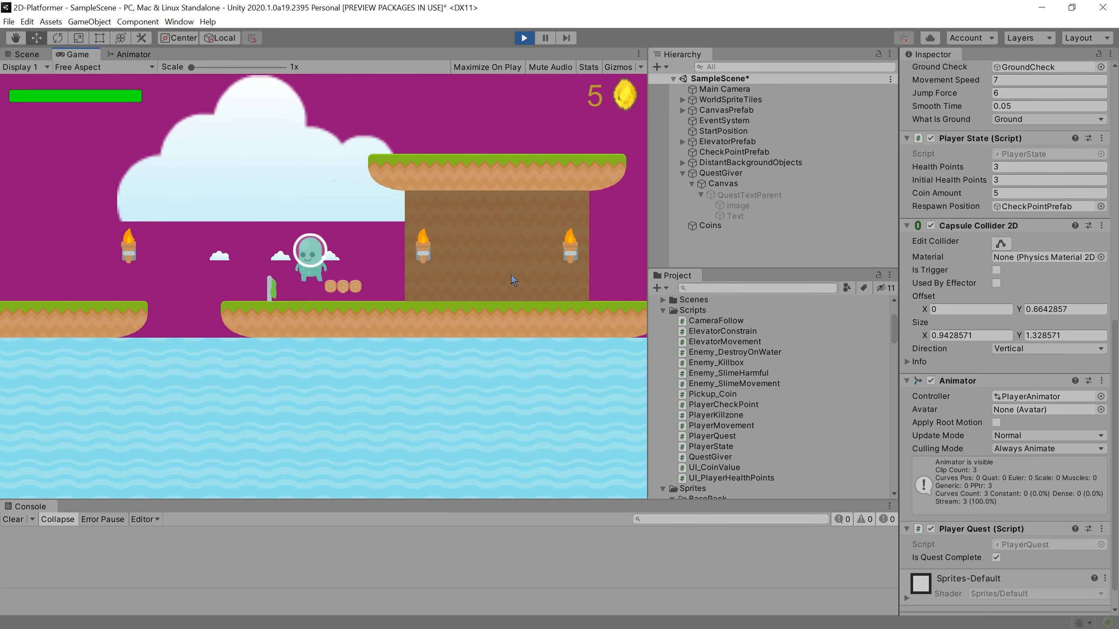
key("Right")
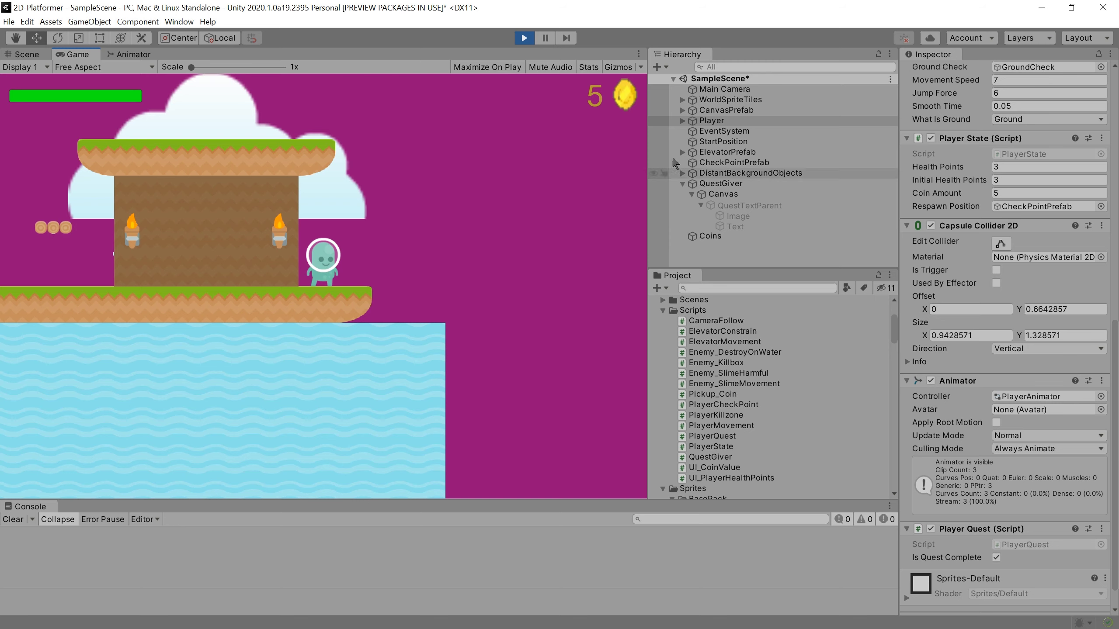
left_click(524, 38)
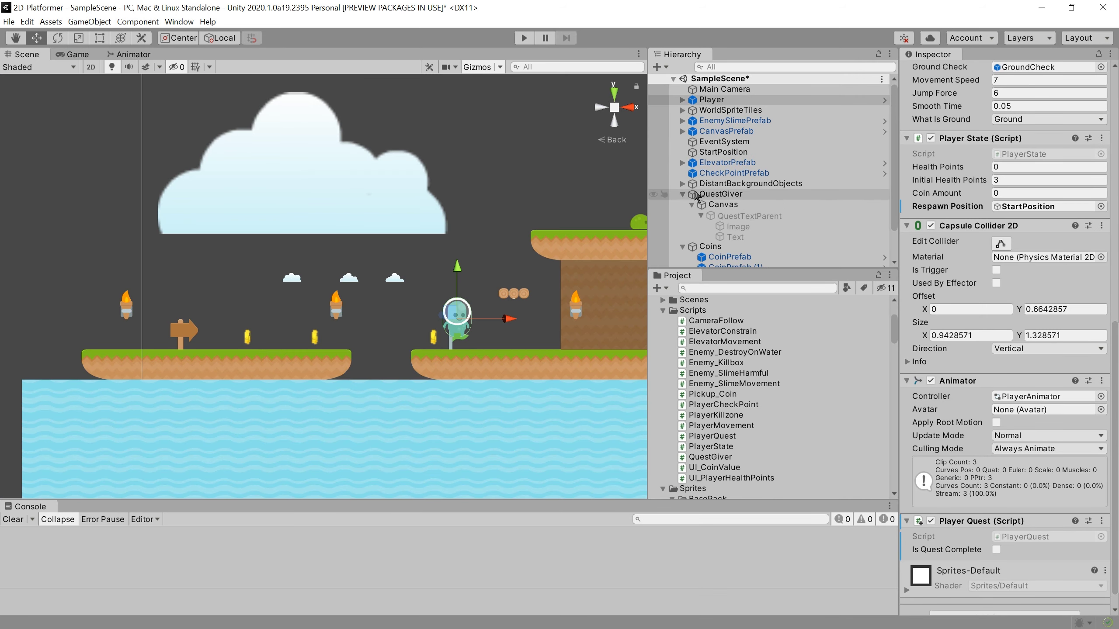
- Open tiles_spritesheet in the Sprite Editor and inspect the door arch and doorway slices
left_click(682, 194)
left_click(683, 205)
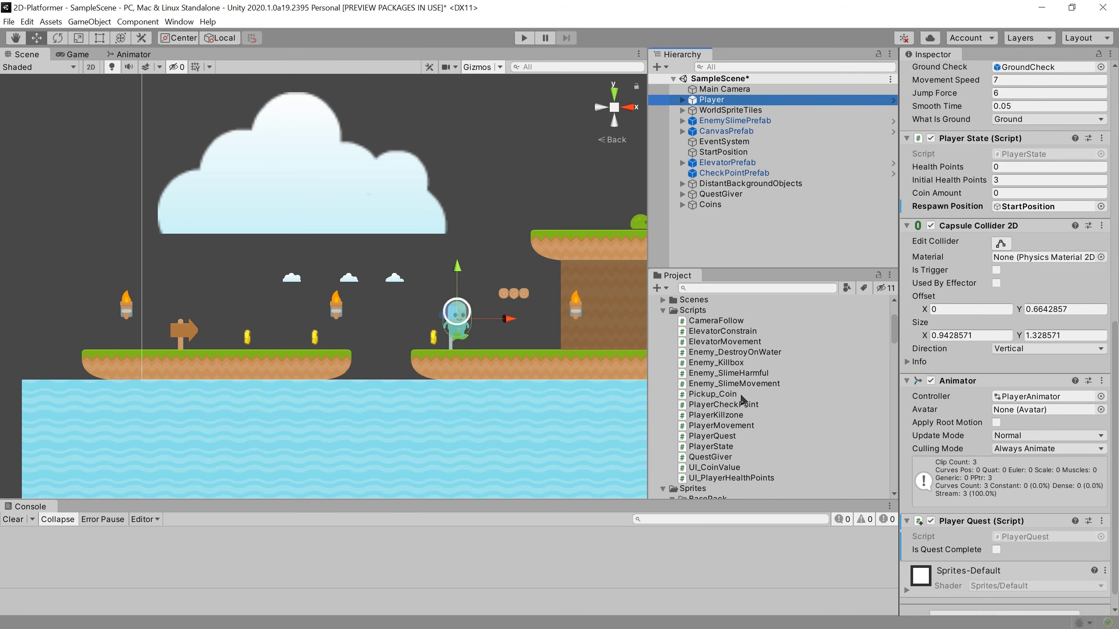
scroll(740, 393, "down", 10)
scroll(739, 394, "up", 5)
left_click(704, 430)
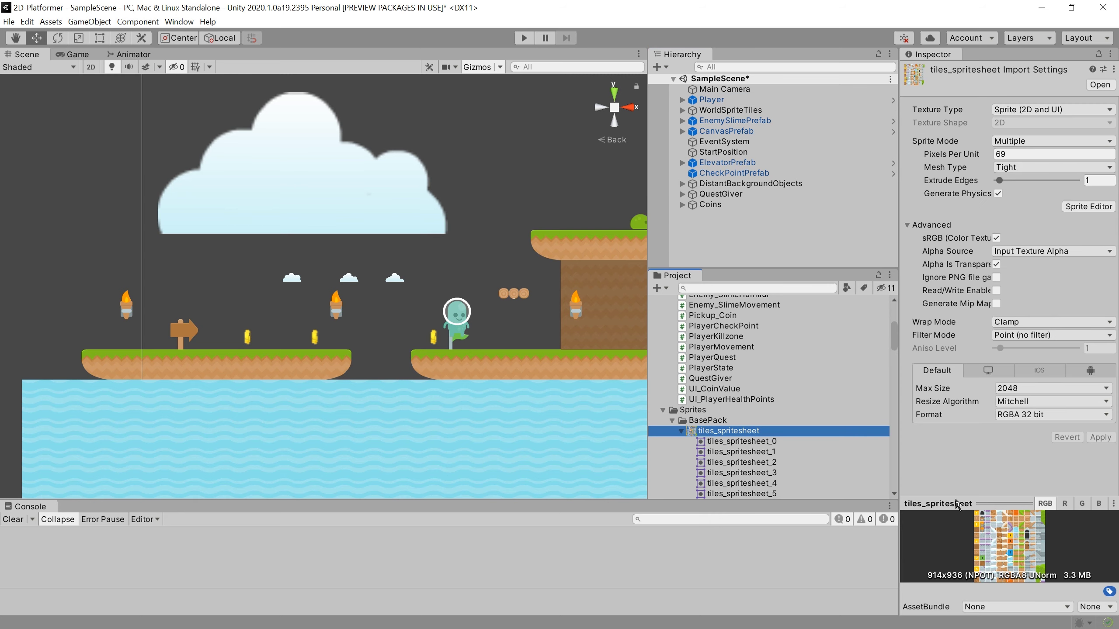
left_click(1088, 206)
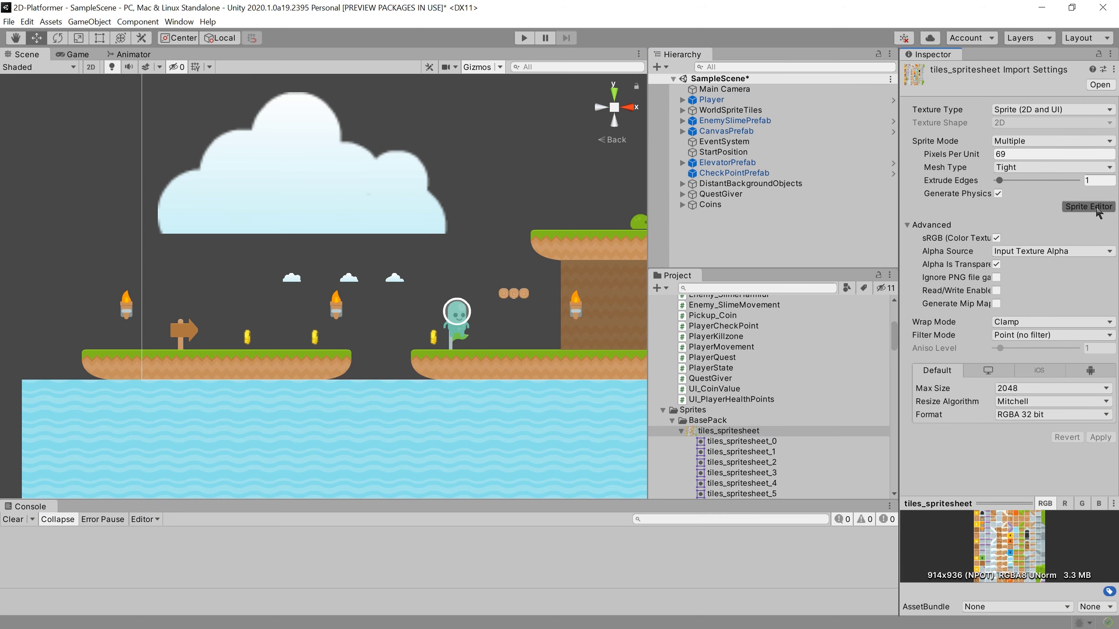
left_click(594, 221)
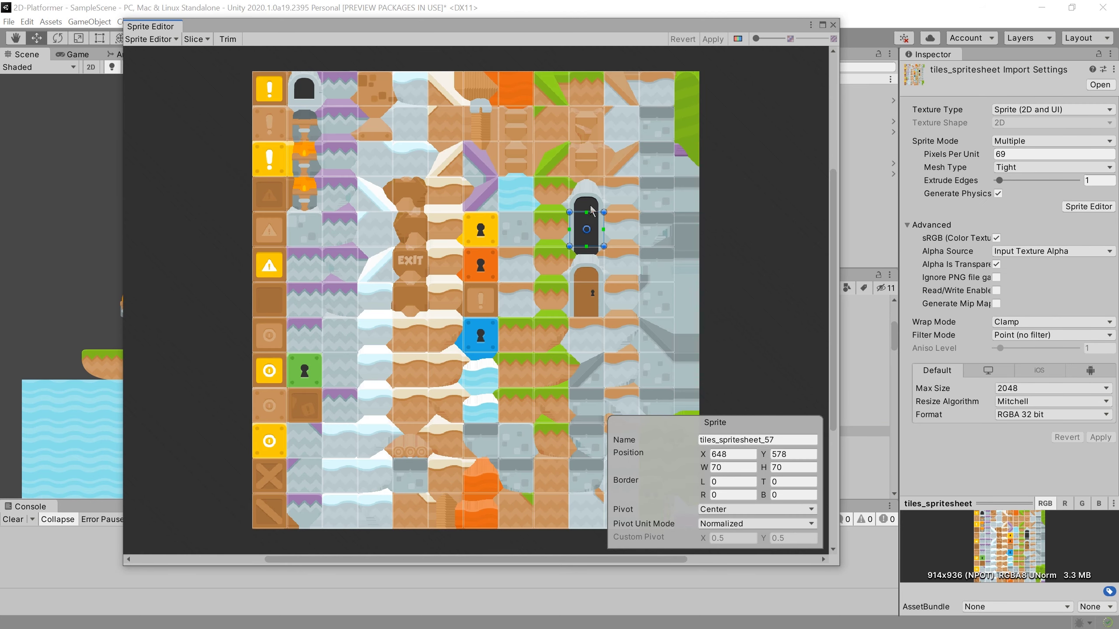
left_click(589, 199)
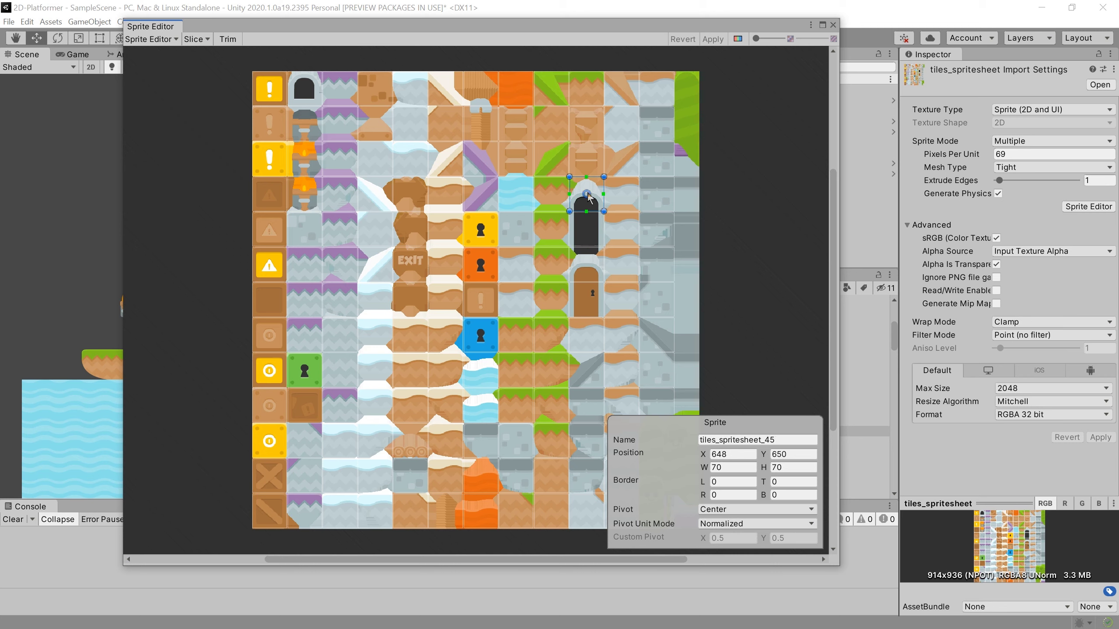
left_click(591, 238)
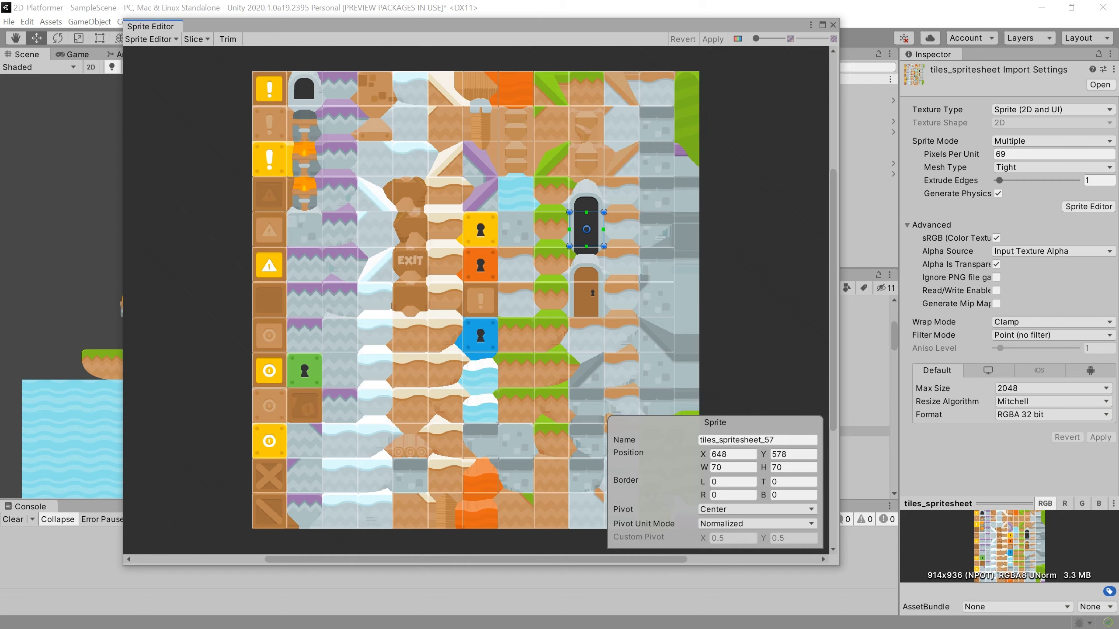
- Place arch tiles_spritesheet_45 and doorway tiles_spritesheet_57 in the scene near the upper platform
left_click_drag(839, 111, 491, 111)
scroll(784, 430, "down", 5)
scroll(777, 427, "down", 5)
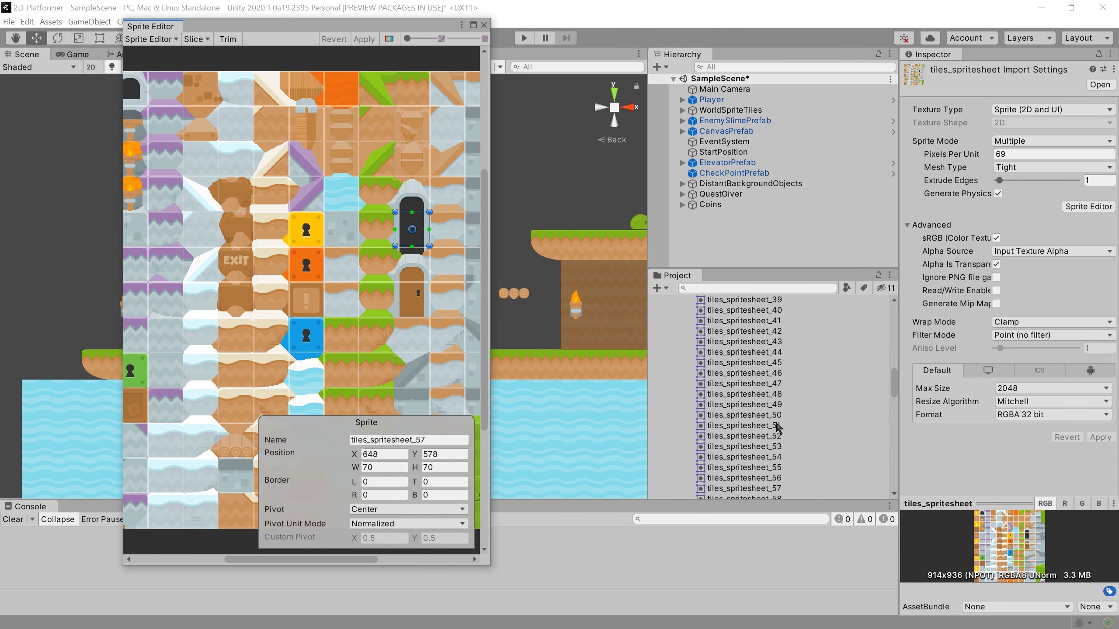
left_click(778, 361)
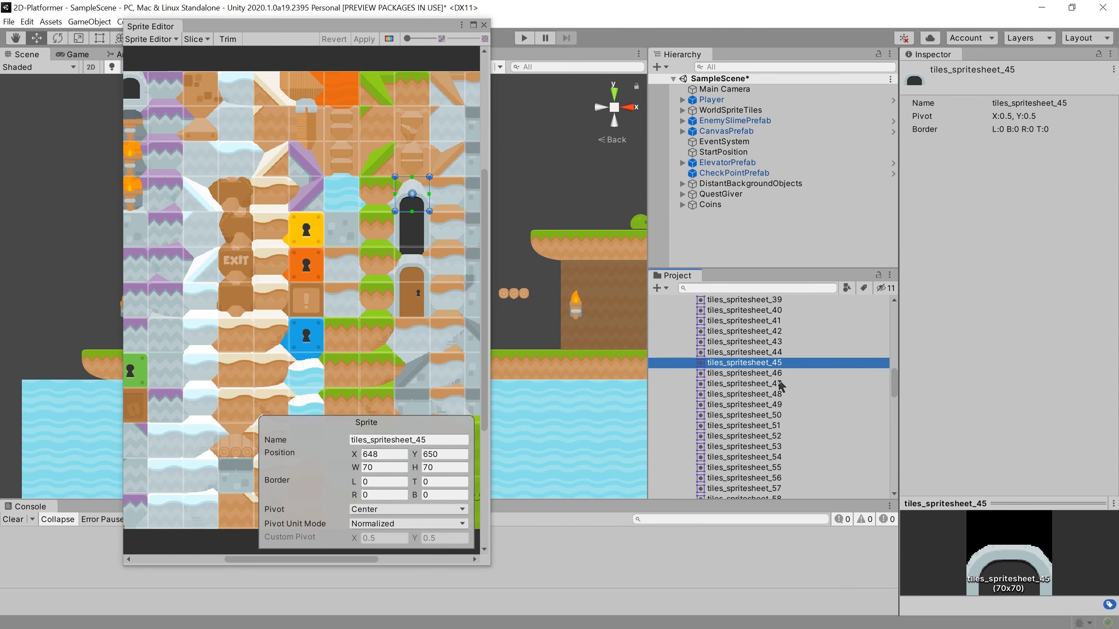
middle_click_drag(599, 302, 595, 346)
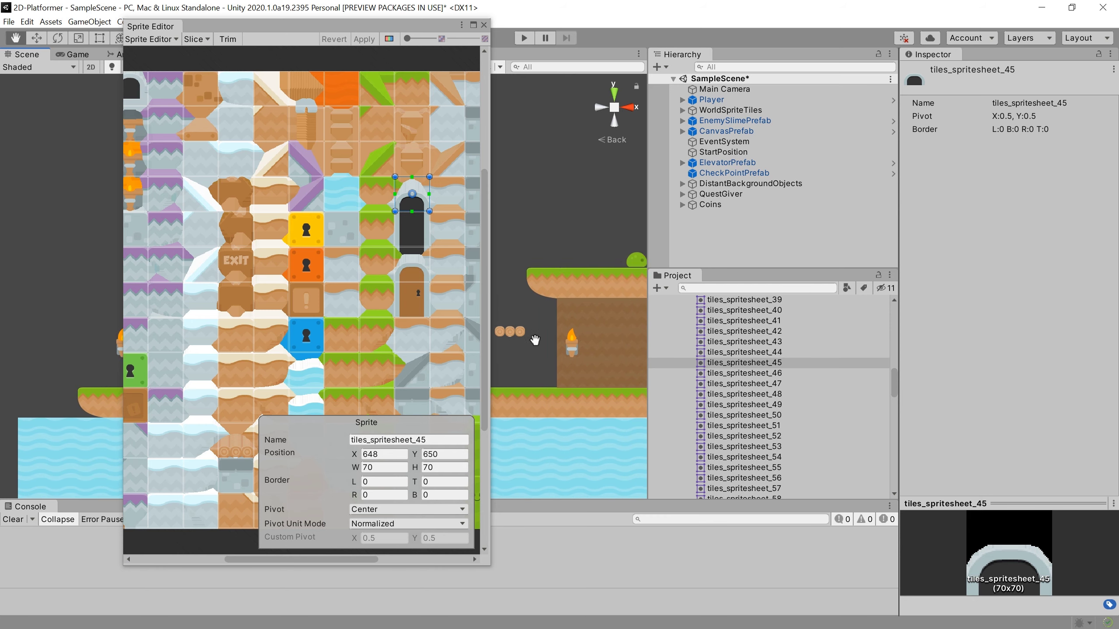
left_click_drag(744, 362, 562, 238)
left_click(412, 231)
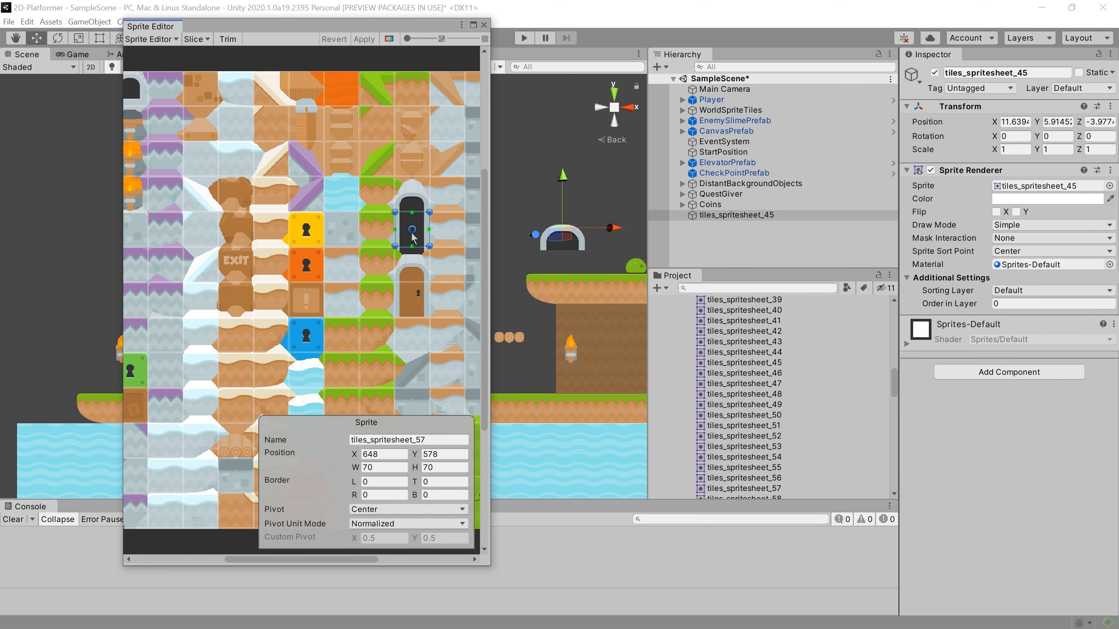
left_click(428, 439)
scroll(790, 463, "down", 3)
left_click_drag(744, 450, 562, 273)
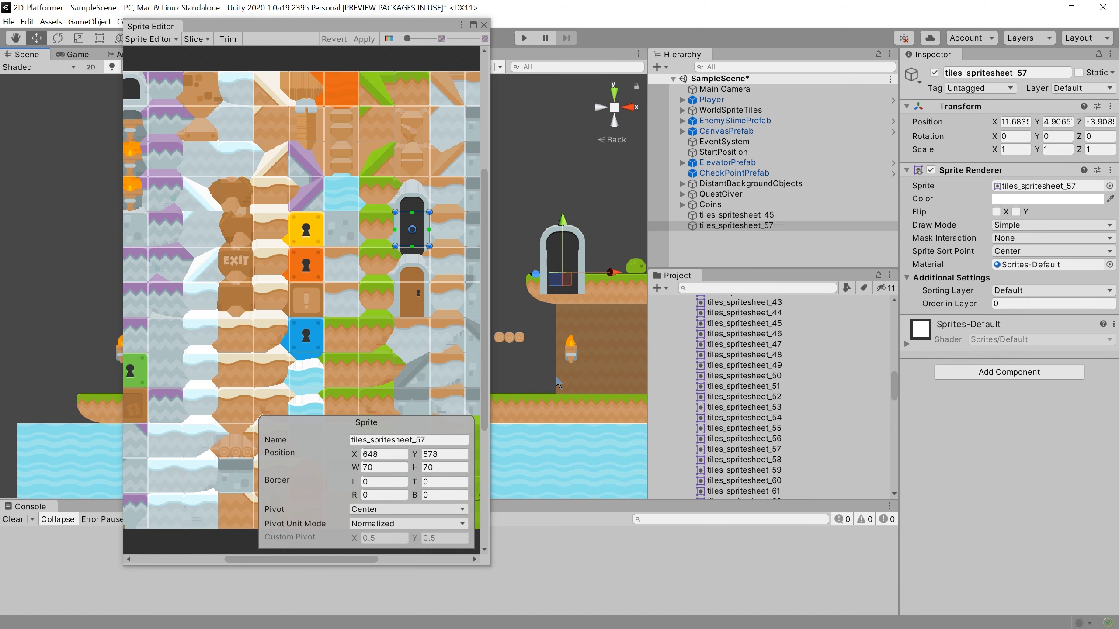
- Add closed door pieces tiles_spritesheet_69 and tiles_spritesheet_81, then close the Sprite Editor
left_click(418, 282)
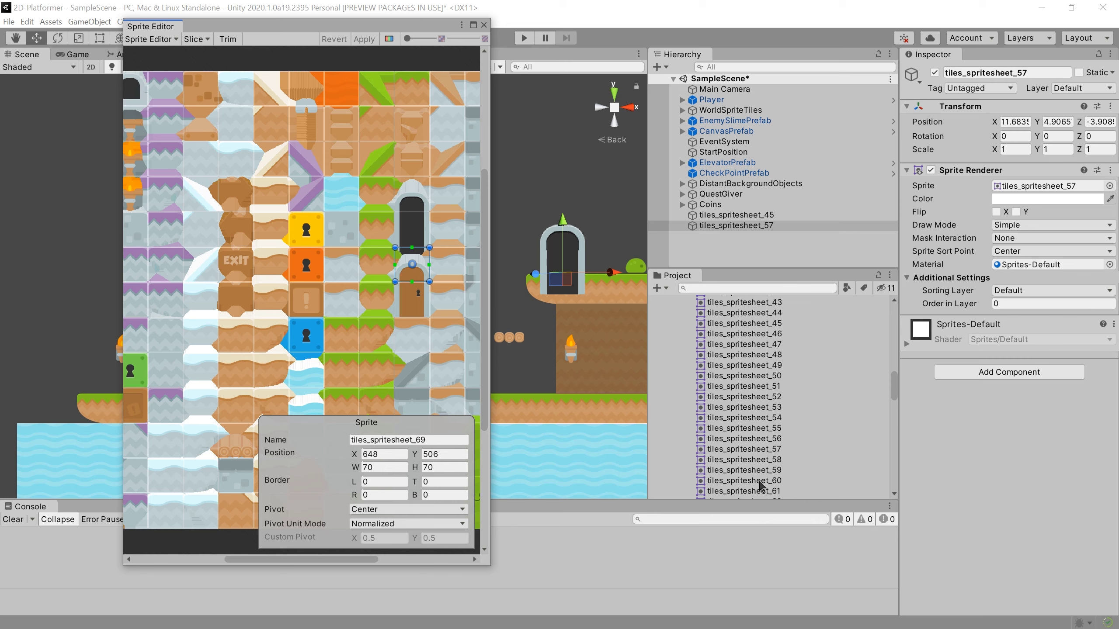
scroll(761, 484, "down", 5)
left_click_drag(761, 493, 620, 269)
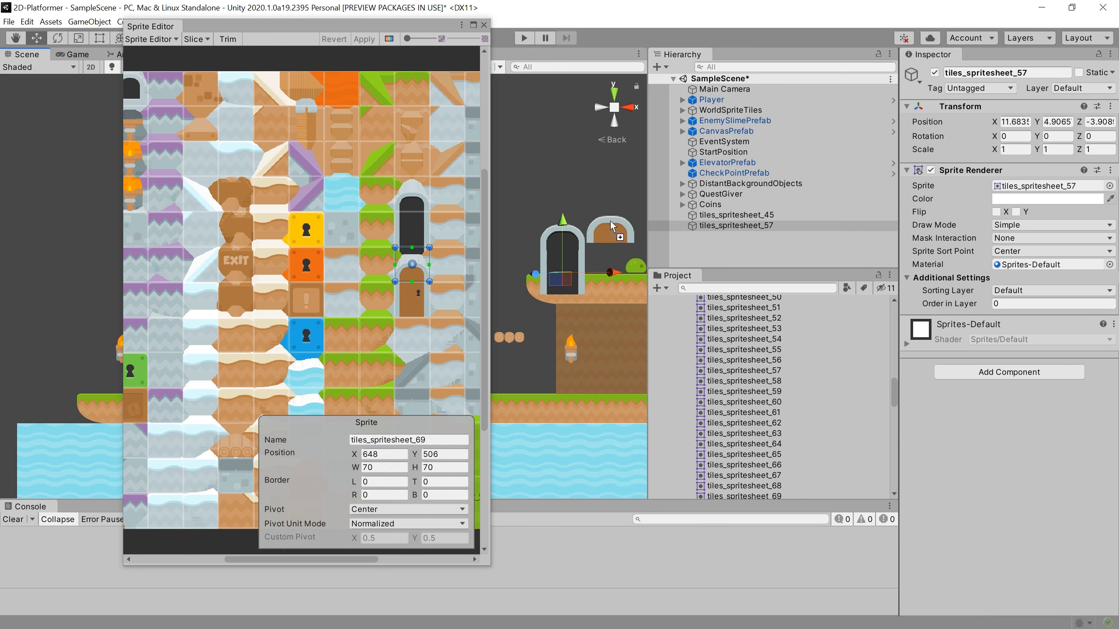
left_click_drag(611, 224, 612, 225)
left_click(410, 301)
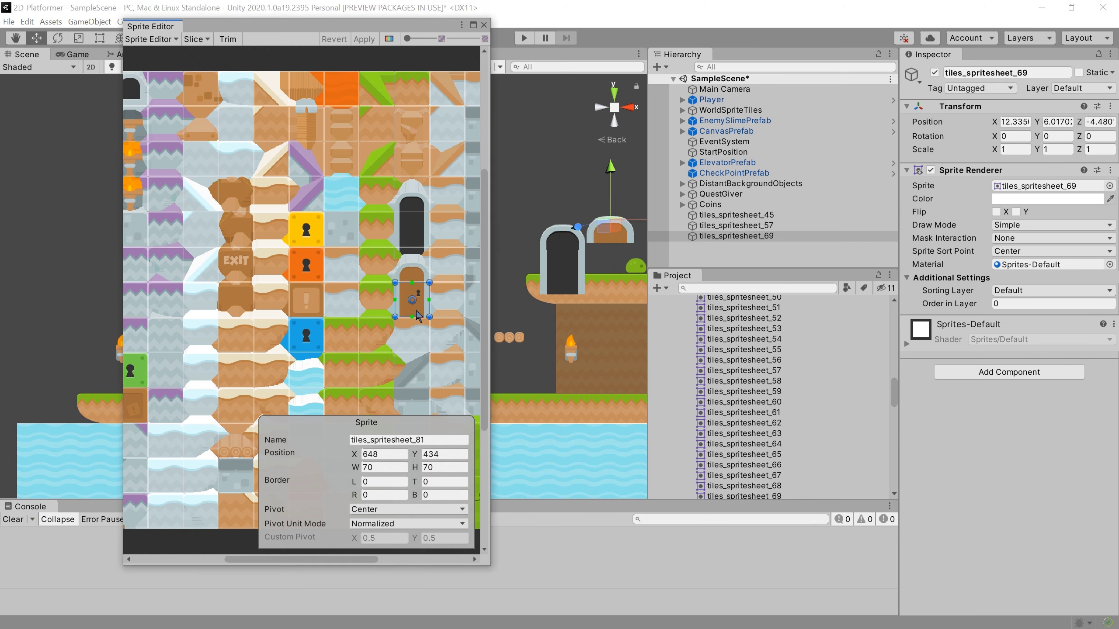
scroll(716, 426, "down", 3)
scroll(749, 438, "down", 2)
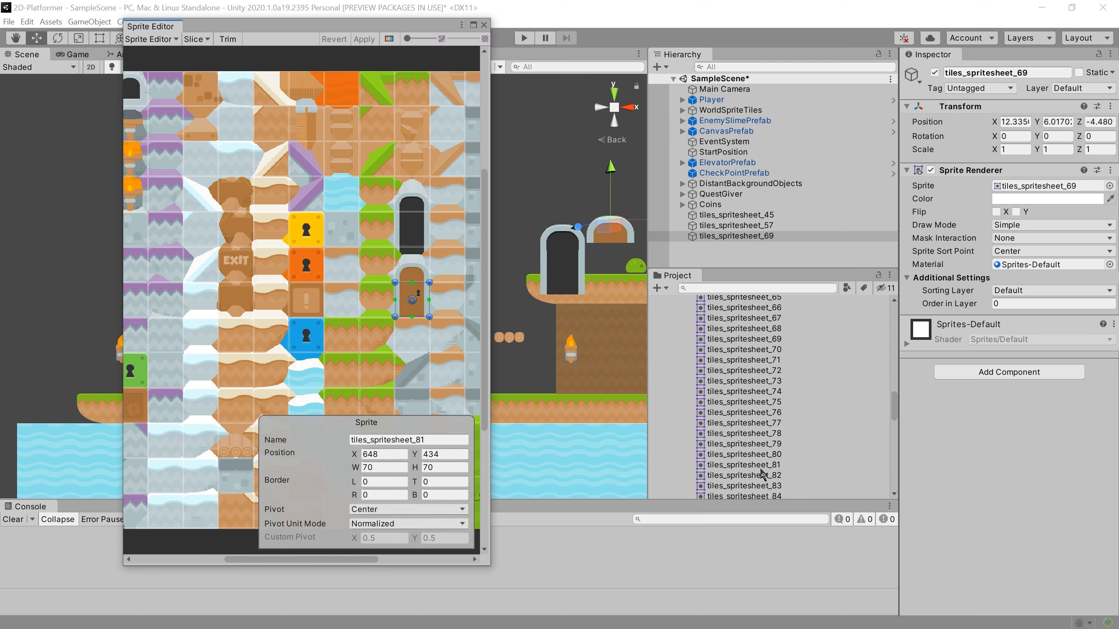
left_click_drag(761, 470, 627, 317)
left_click_drag(612, 276, 612, 271)
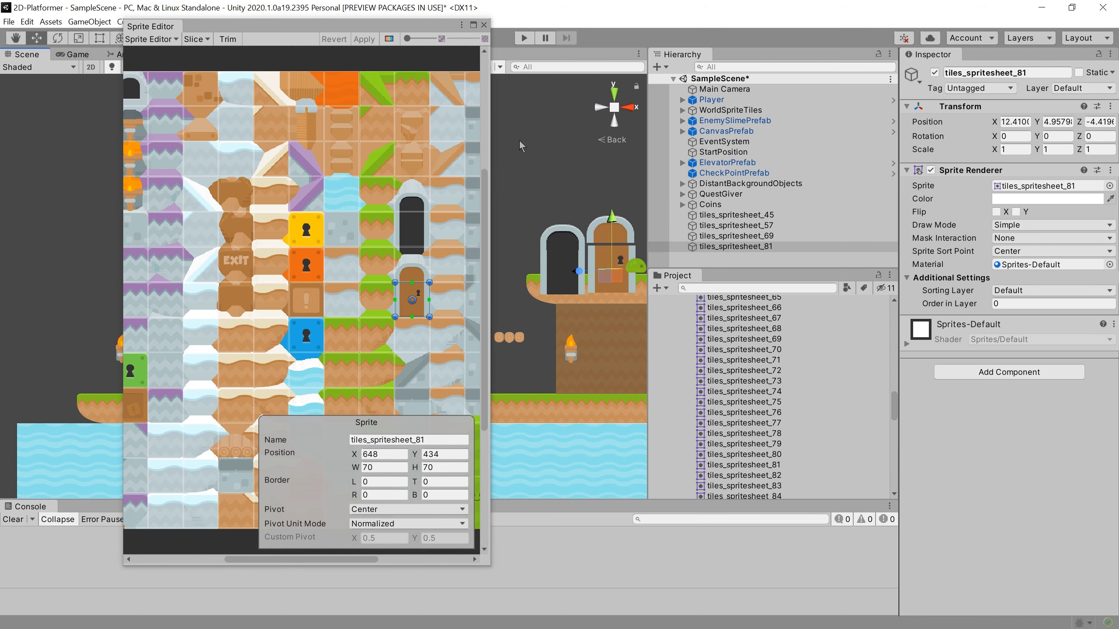
left_click(484, 24)
scroll(515, 166, "up", 2)
middle_click_drag(581, 318, 422, 299)
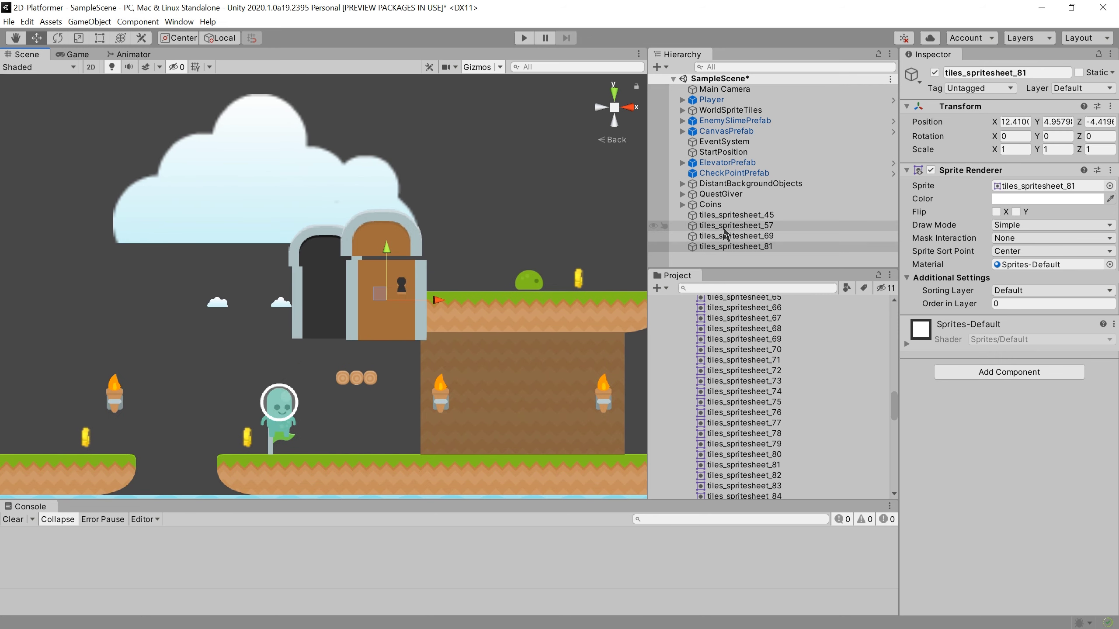
- Zero the four door tiles' X and Z positions and move them onto the platform
left_click(735, 215, "shift")
left_click(1101, 121)
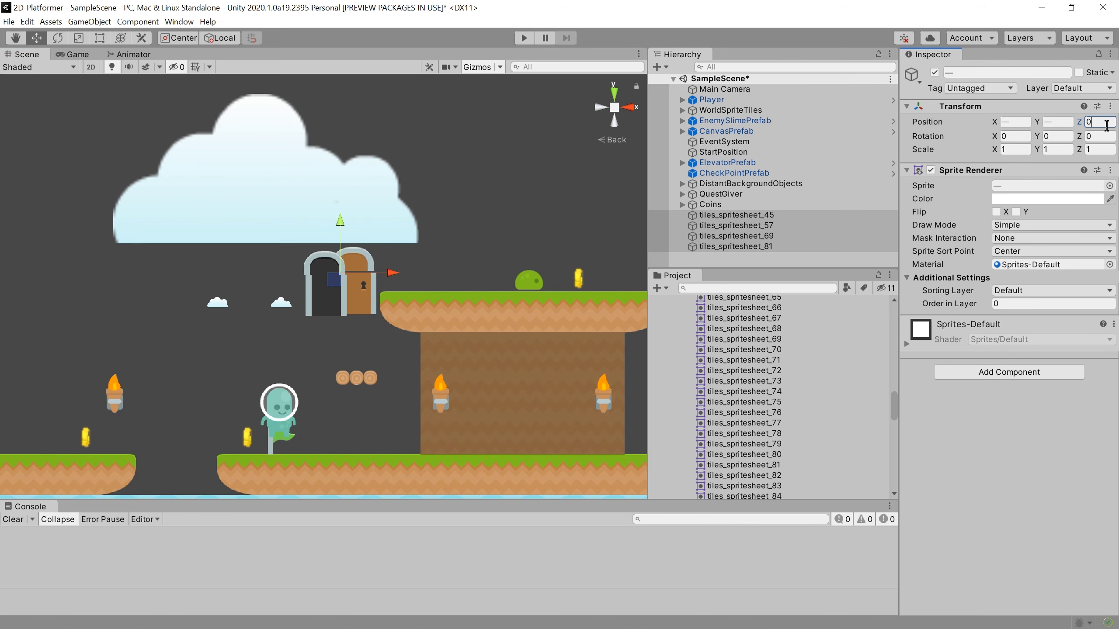
type("0")
left_click(1023, 122)
type("0")
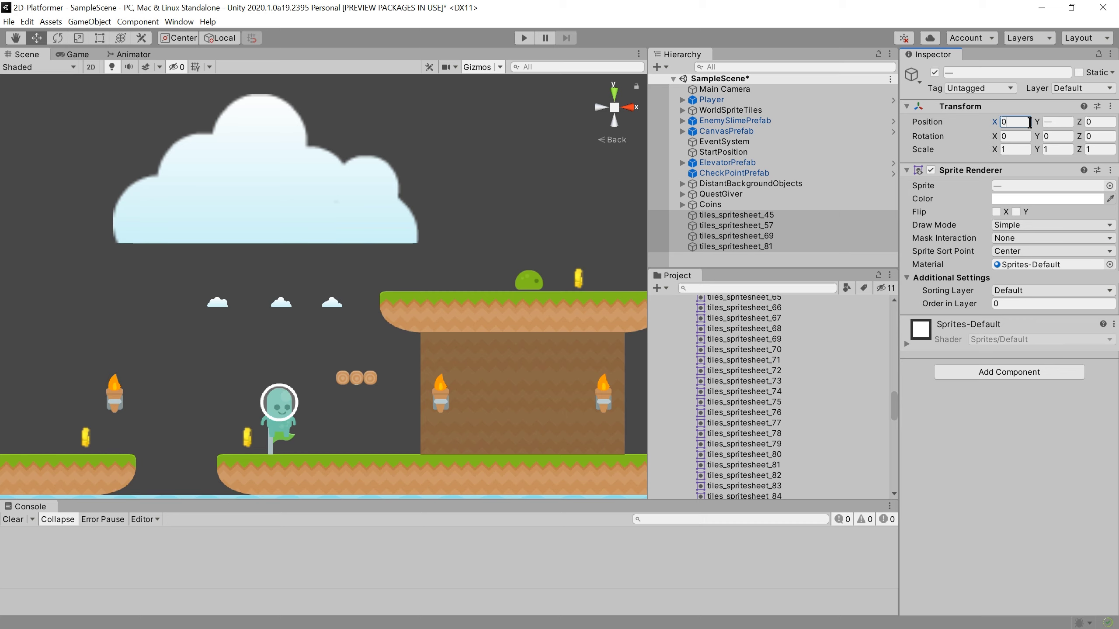
key("Tab")
type("0f")
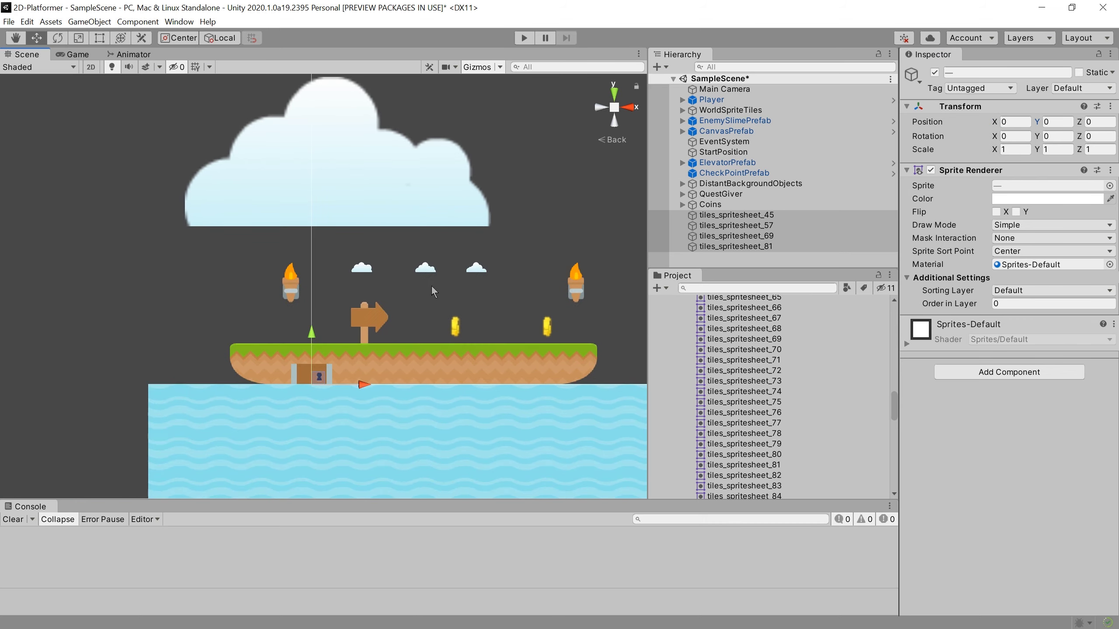
left_click_drag(309, 321, 310, 285)
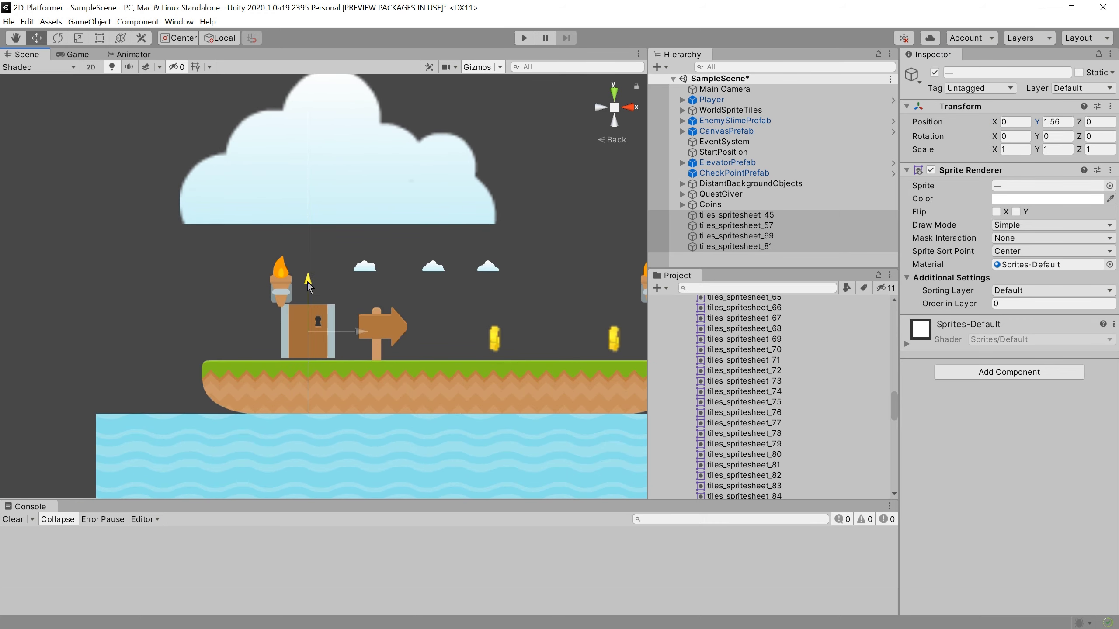
left_click_drag(357, 331, 288, 334)
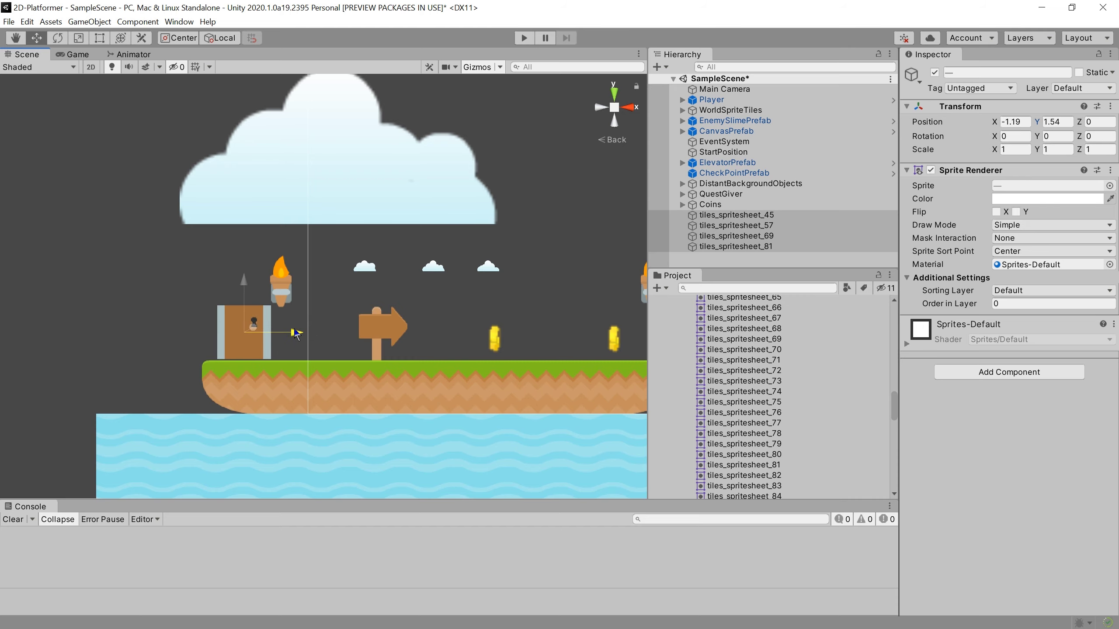
- Stack the closed door top tile tiles_spritesheet_69 above the door bottom
scroll(260, 317, "up", 3)
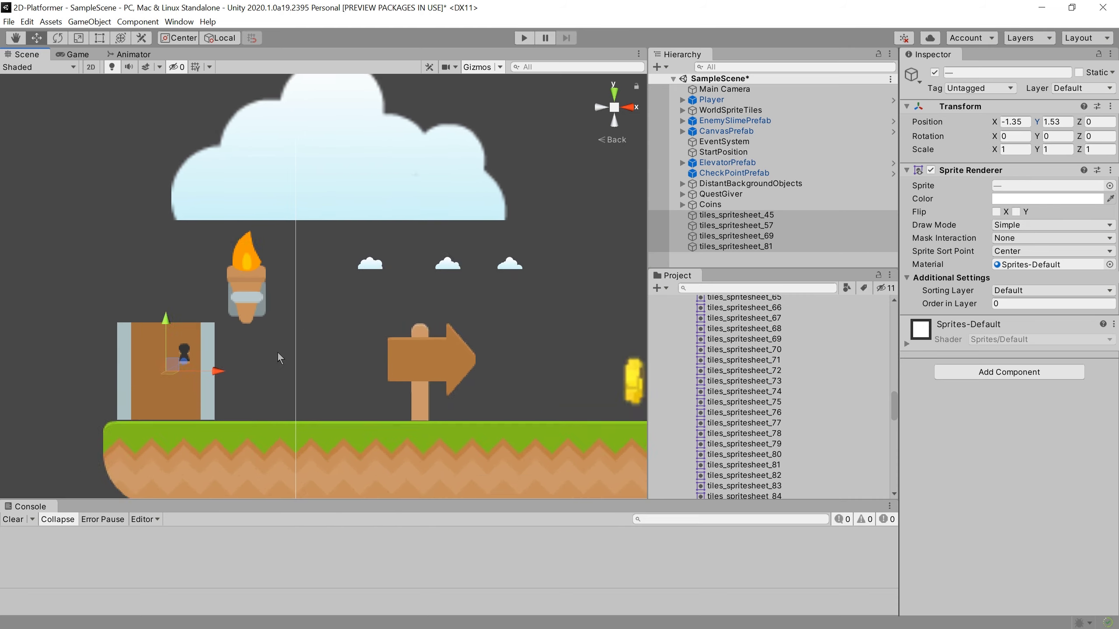
scroll(277, 351, "up", 3)
left_click(744, 225)
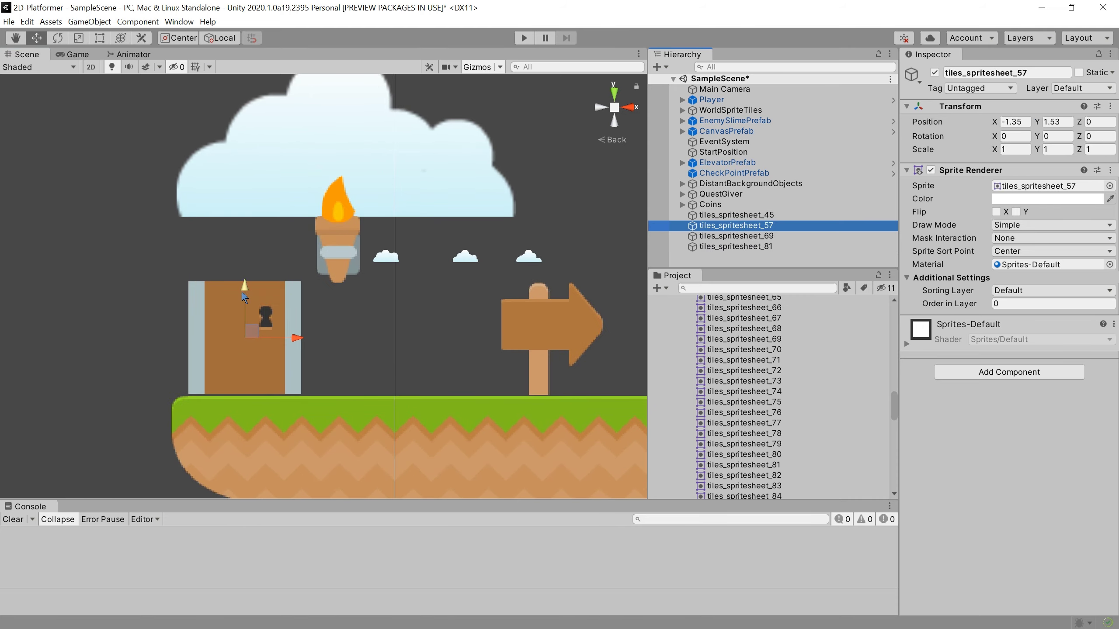
left_click_drag(245, 297, 264, 187)
key("ctrl+z")
left_click(780, 238)
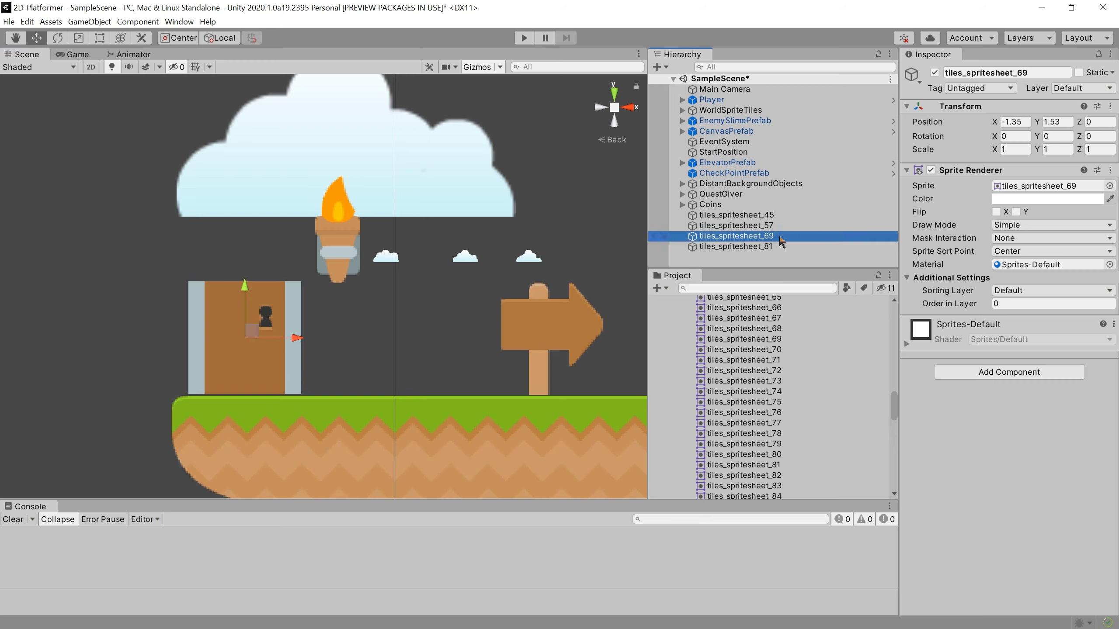
left_click_drag(246, 291, 258, 177)
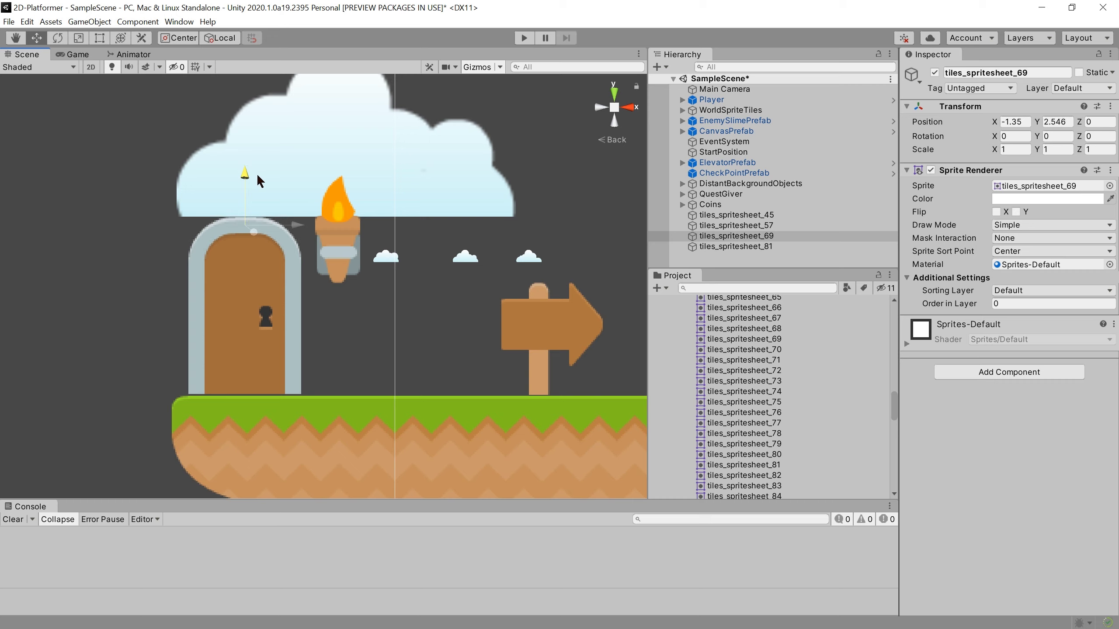
- Lift the arch tile tiles_spritesheet_45 so it sits above the dark doorway
left_click(750, 247)
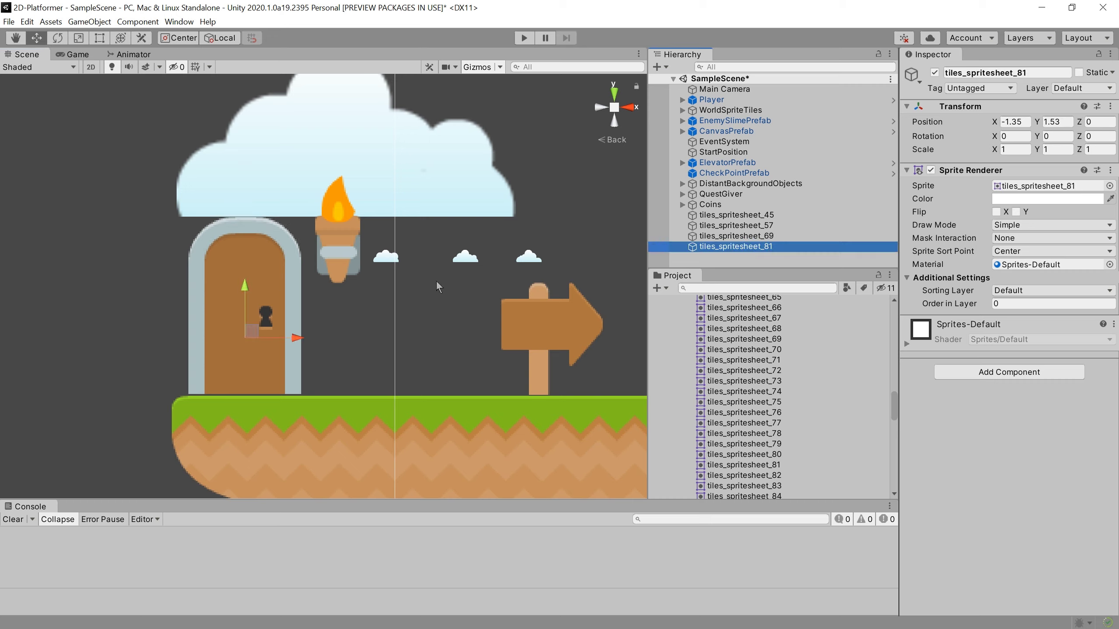
left_click(735, 235)
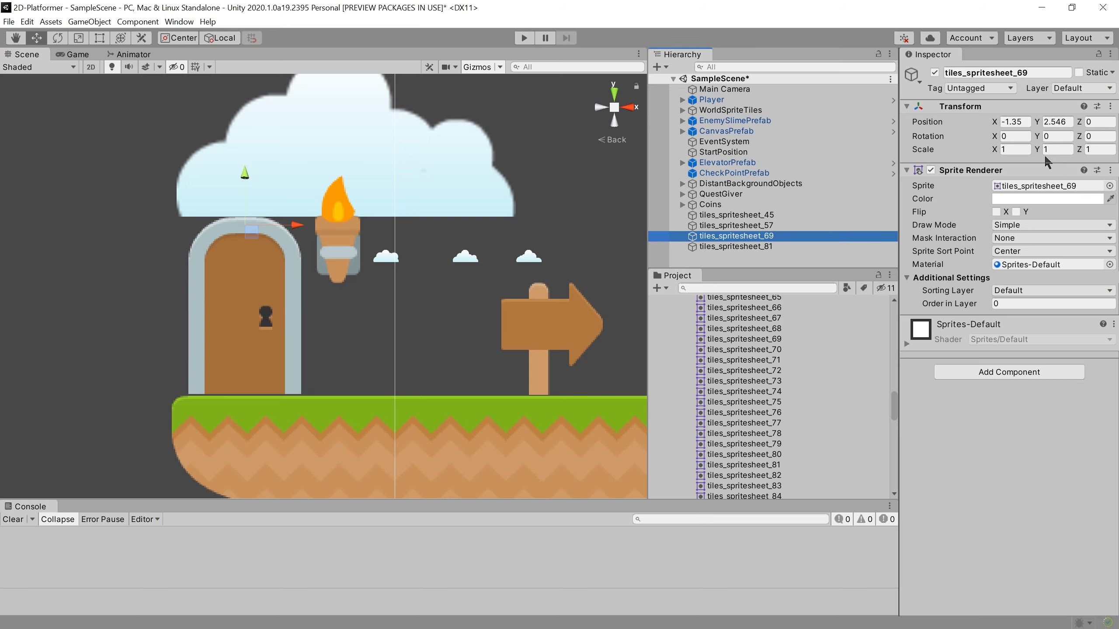
left_click(934, 73)
left_click(740, 247)
left_click_drag(243, 286, 235, 173)
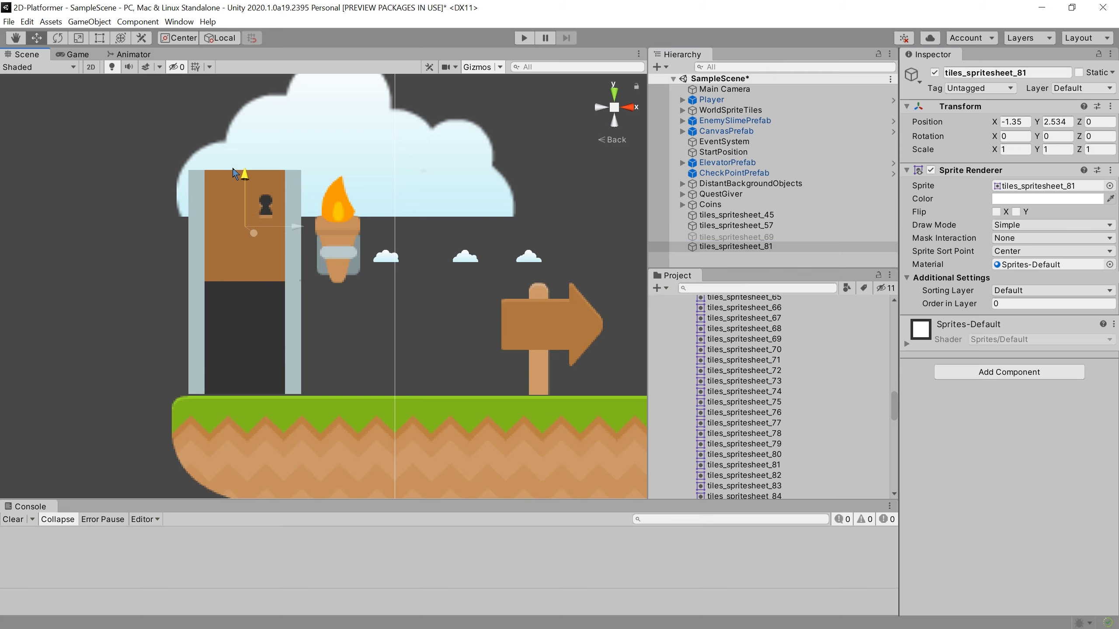
key("ctrl+z")
left_click(765, 216)
left_click_drag(233, 291, 265, 166)
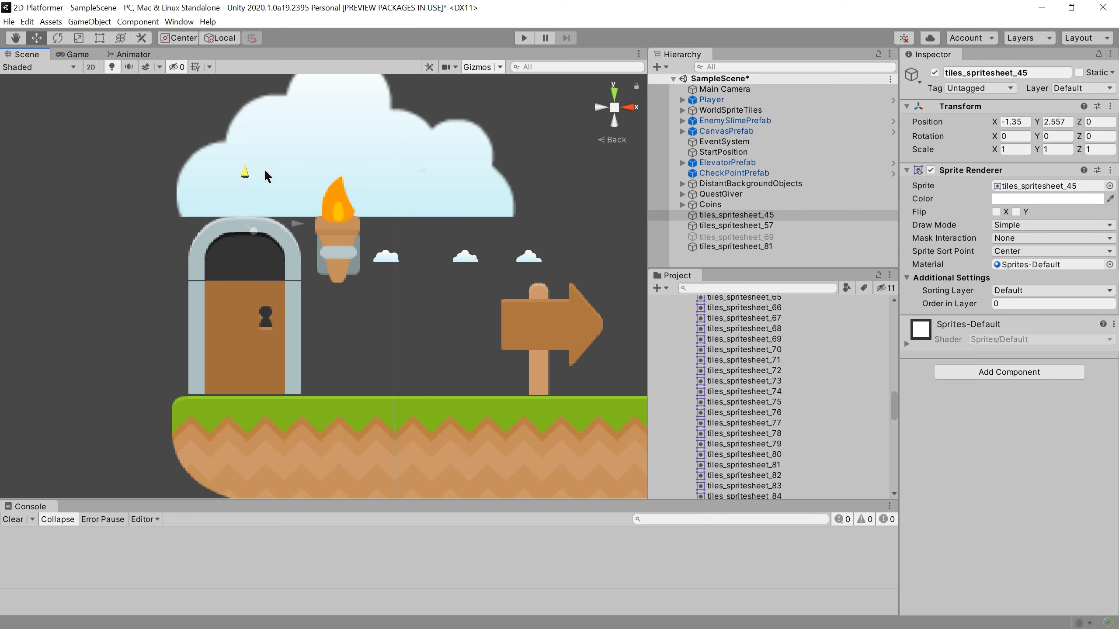
left_click_drag(265, 166, 265, 170)
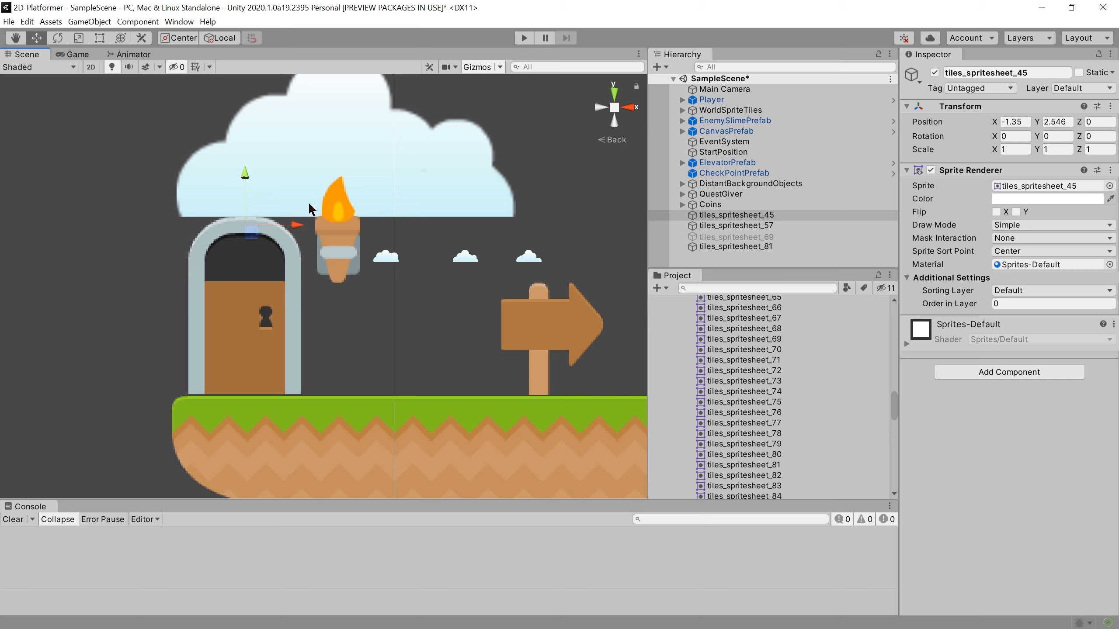
- Toggle the closed door top sprite on and off to compare, leaving it shown
left_click(713, 238)
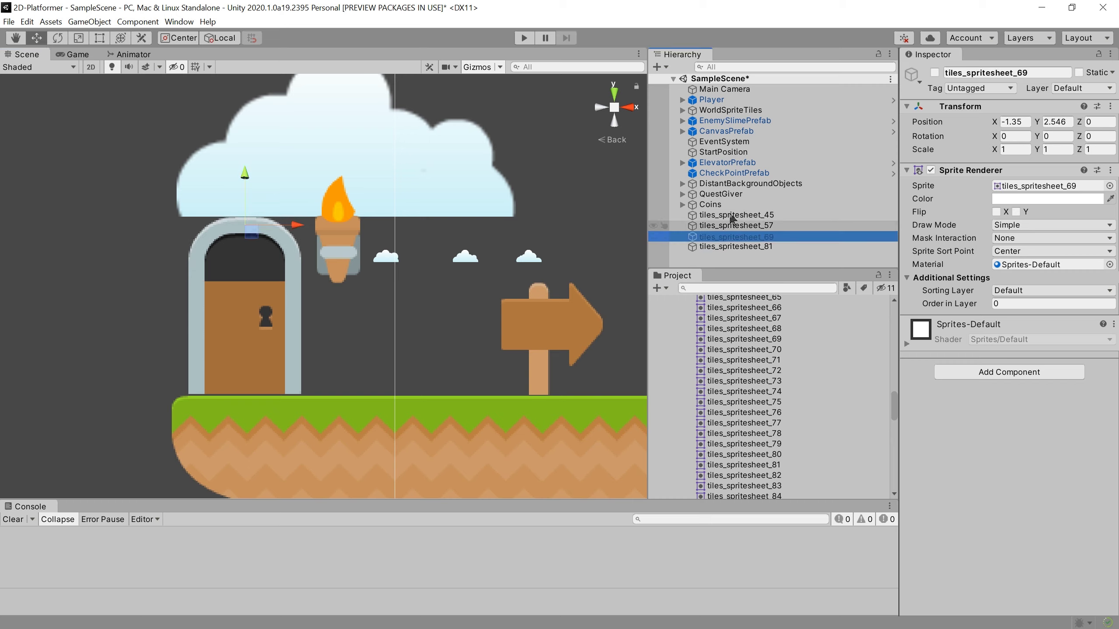
left_click(935, 72)
left_click(934, 72)
left_click(935, 72)
left_click(935, 72)
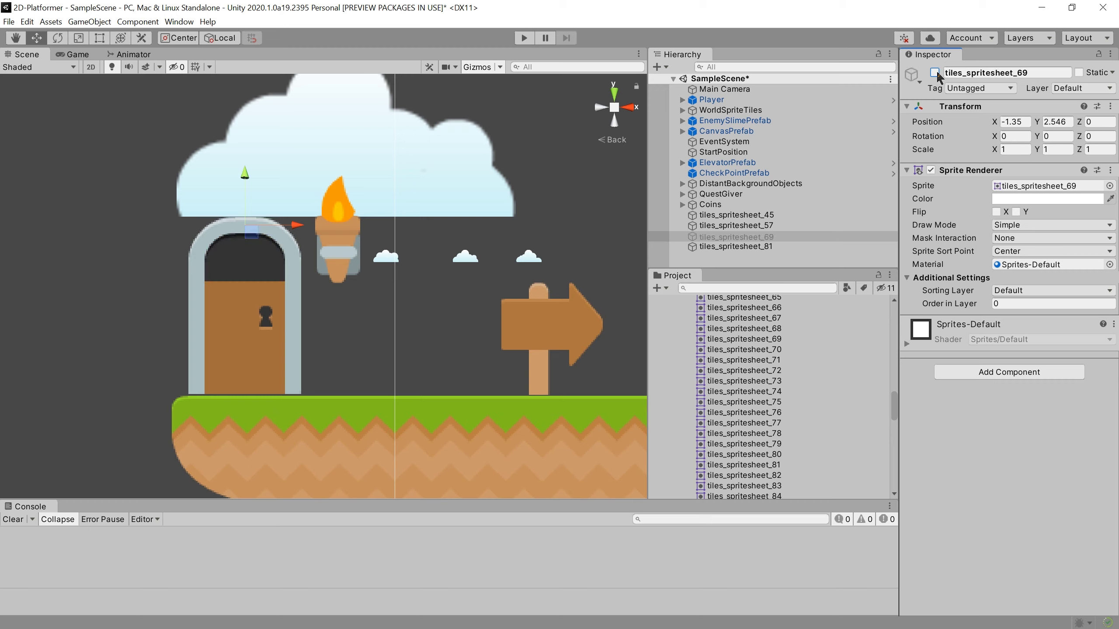
left_click(935, 73)
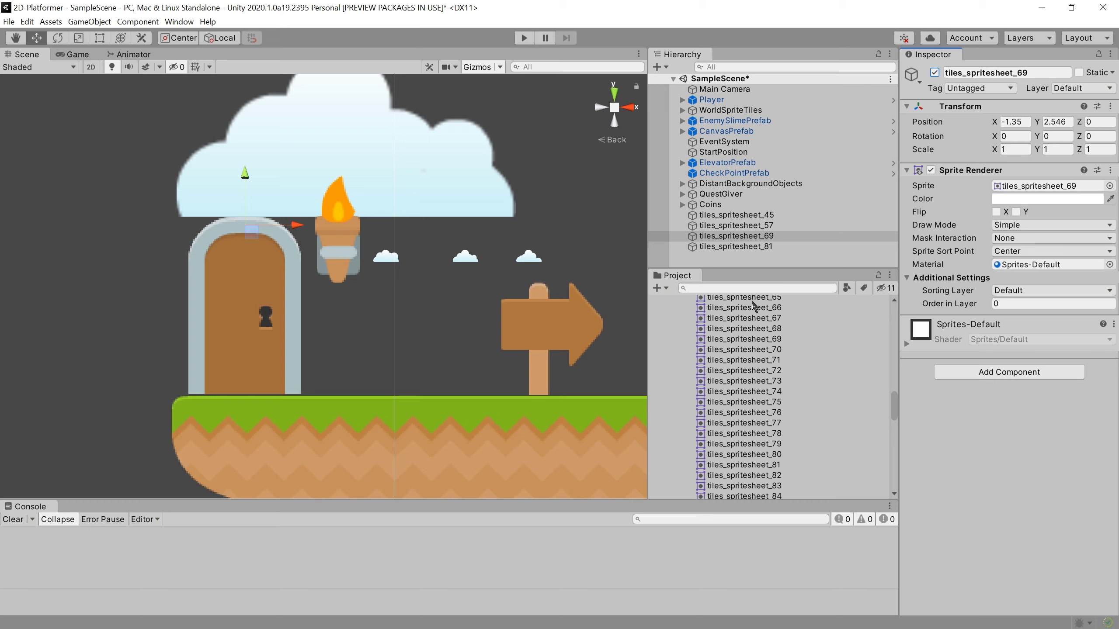
left_click(782, 247)
left_click(774, 216, "shift")
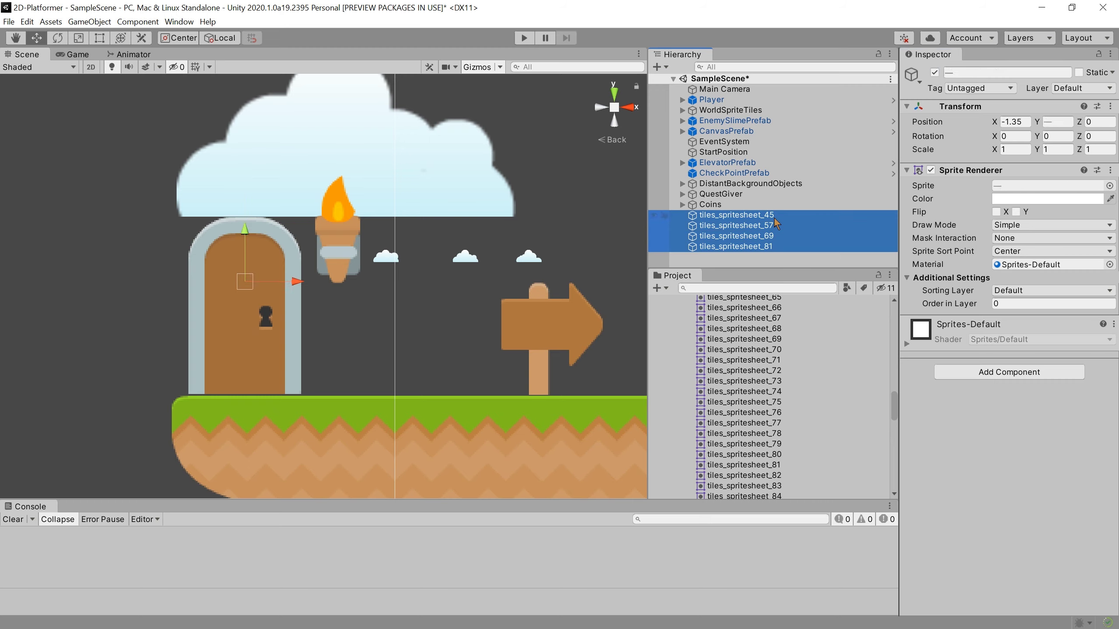
- Deactivate tiles_spritesheet_57 and tiles_spritesheet_45 so only the closed door shows
left_click(758, 226)
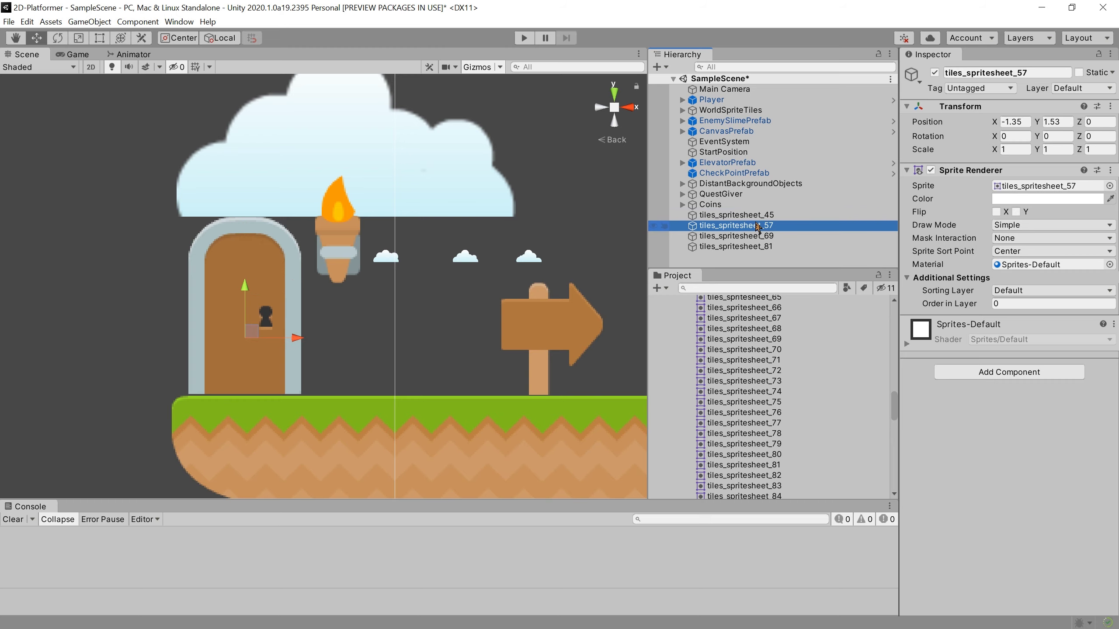
left_click(934, 72)
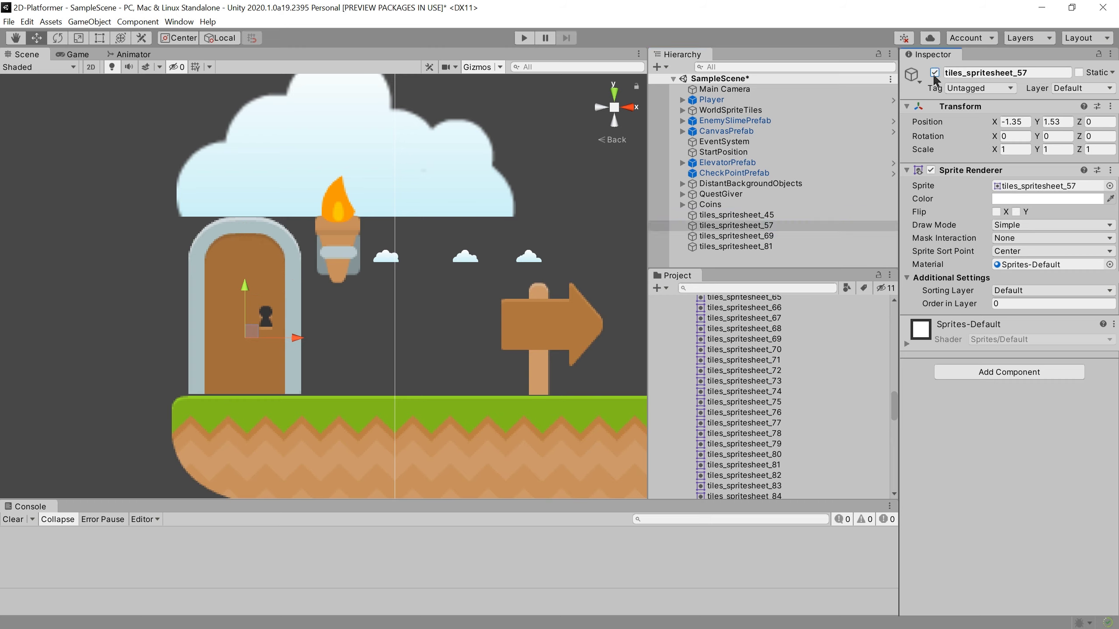
left_click(815, 215)
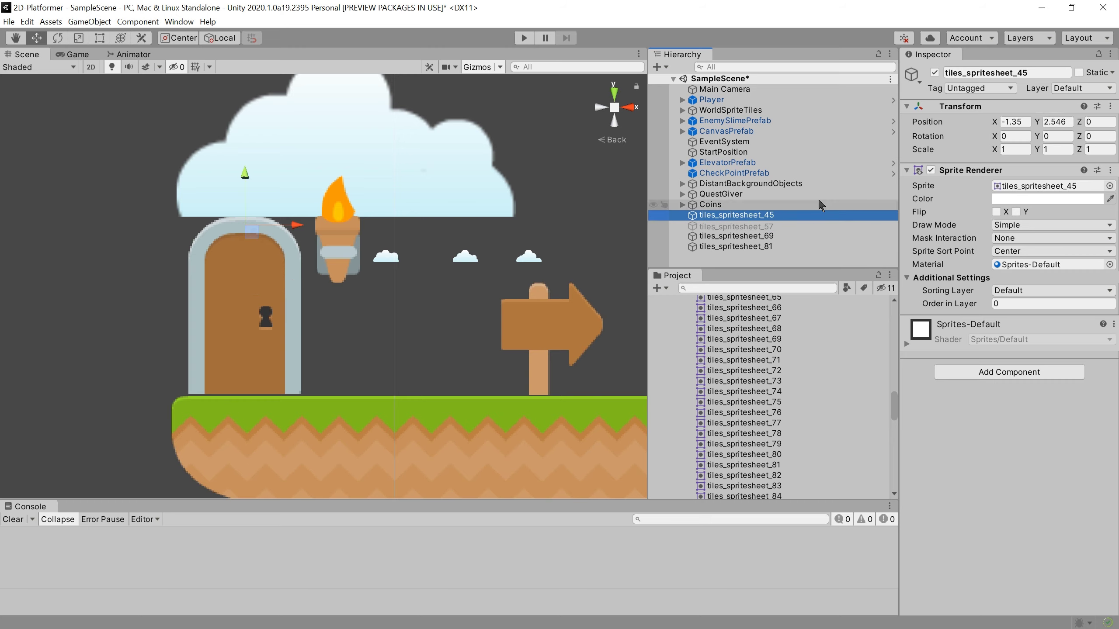
left_click(934, 72)
left_click(749, 236)
left_click(756, 236)
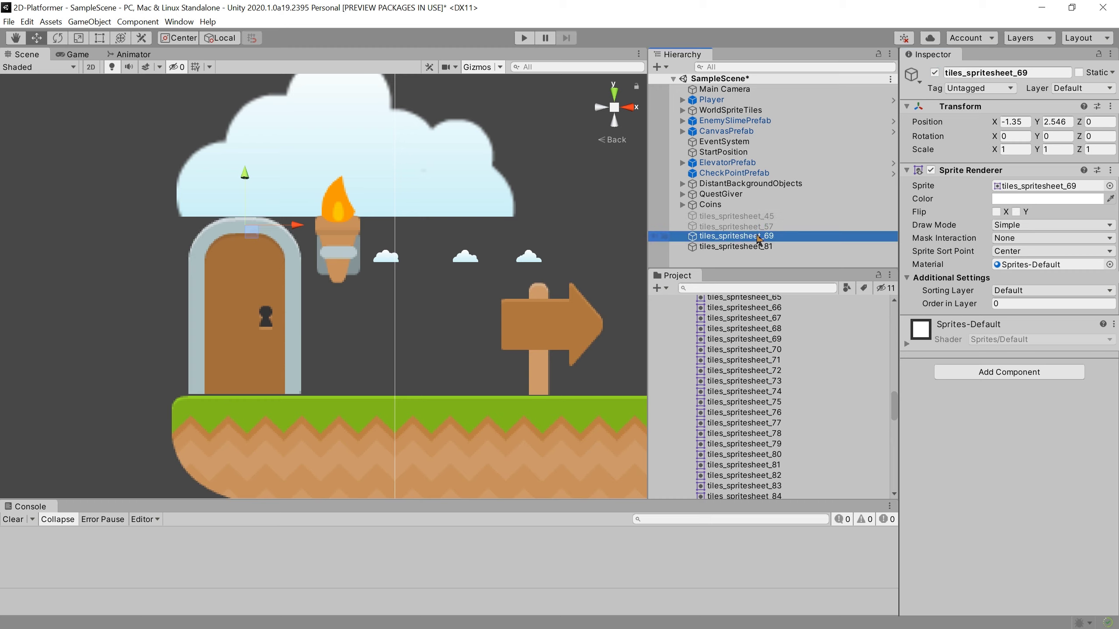
- Rename tiles_spritesheet_69 to DoorClosedTop and tiles_spritesheet_81 to DoorClosedBottom
type("Doo")
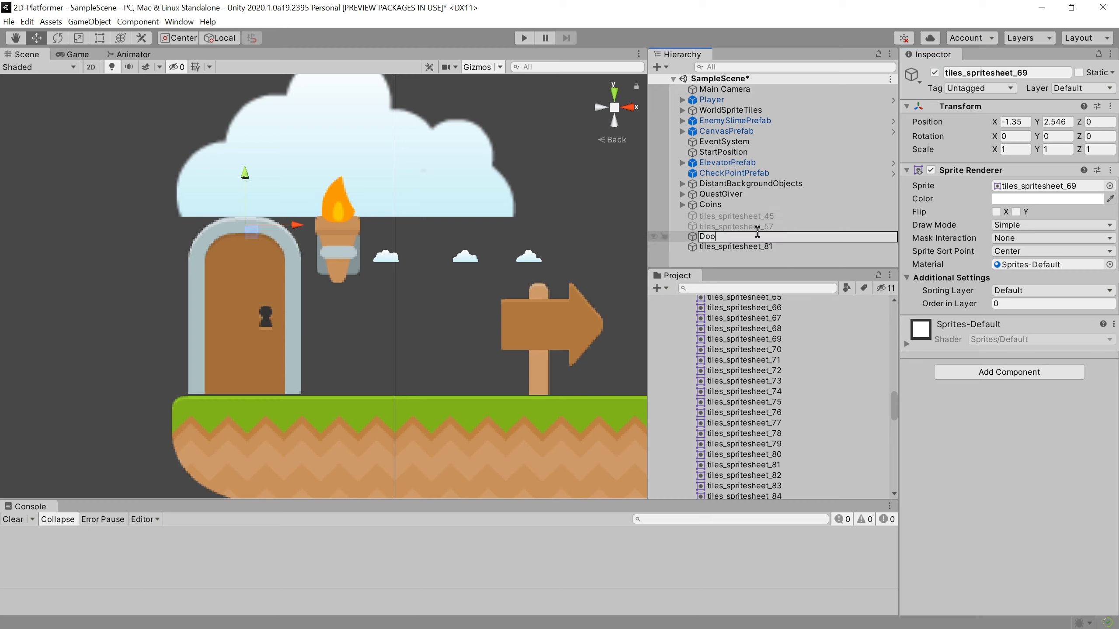
type("rClosedT")
type("op")
key("Return")
left_click(841, 247)
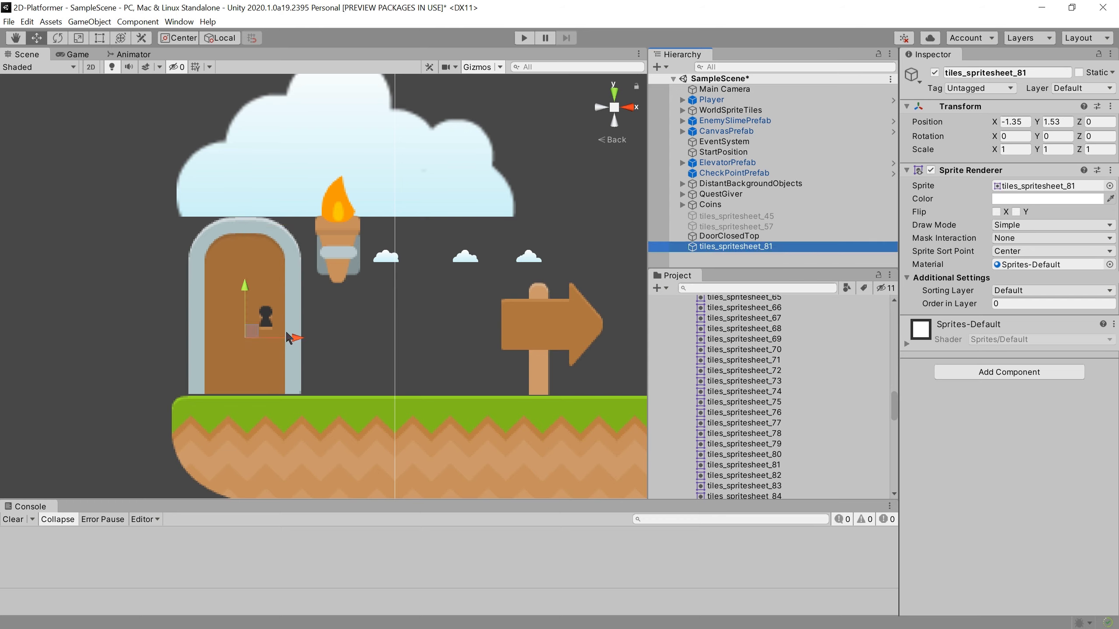
left_click(727, 257)
left_click(736, 249)
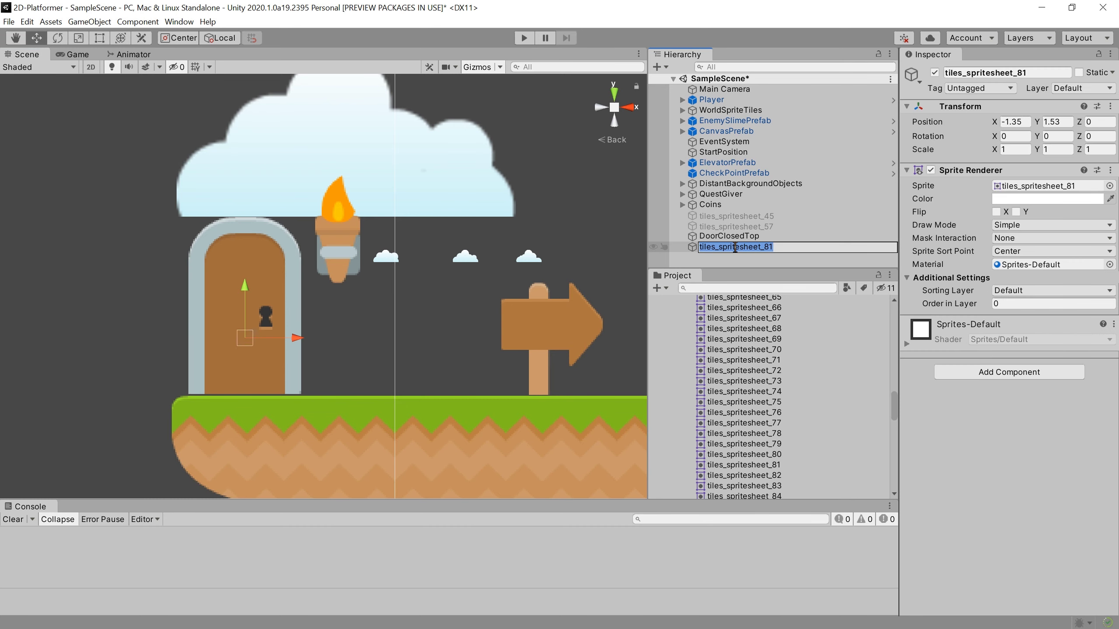
key("F2")
type("DoorCLosed")
type("Bo")
type("ttom")
key("Return")
- Reactivate tiles_spritesheet_57 and rename it DoorOpenedBottom
left_click(727, 227)
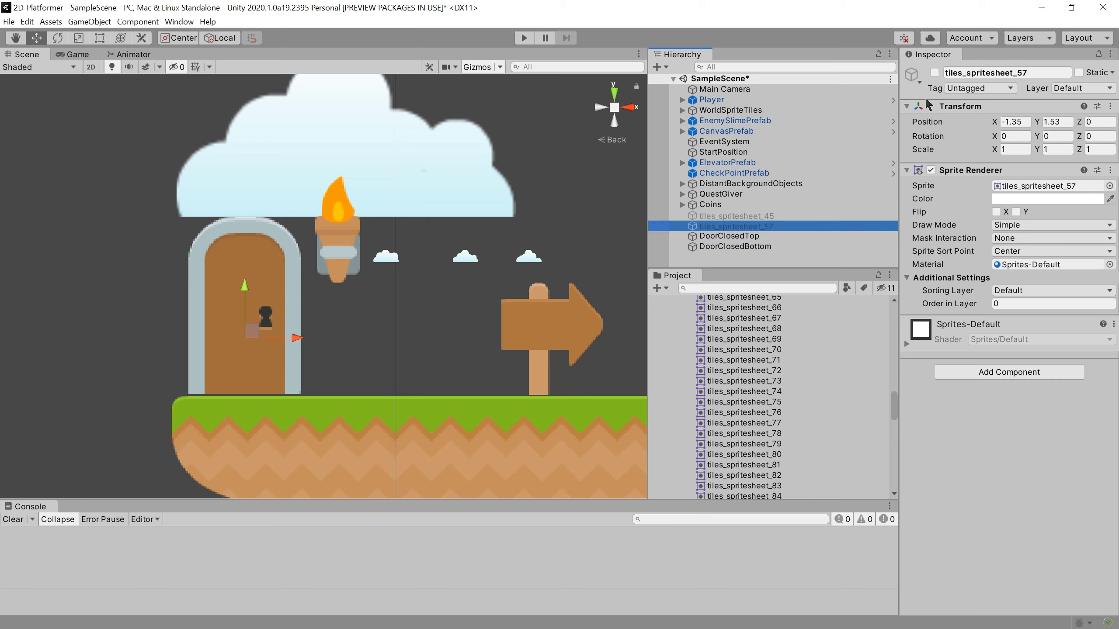
left_click(934, 72)
left_click(751, 226)
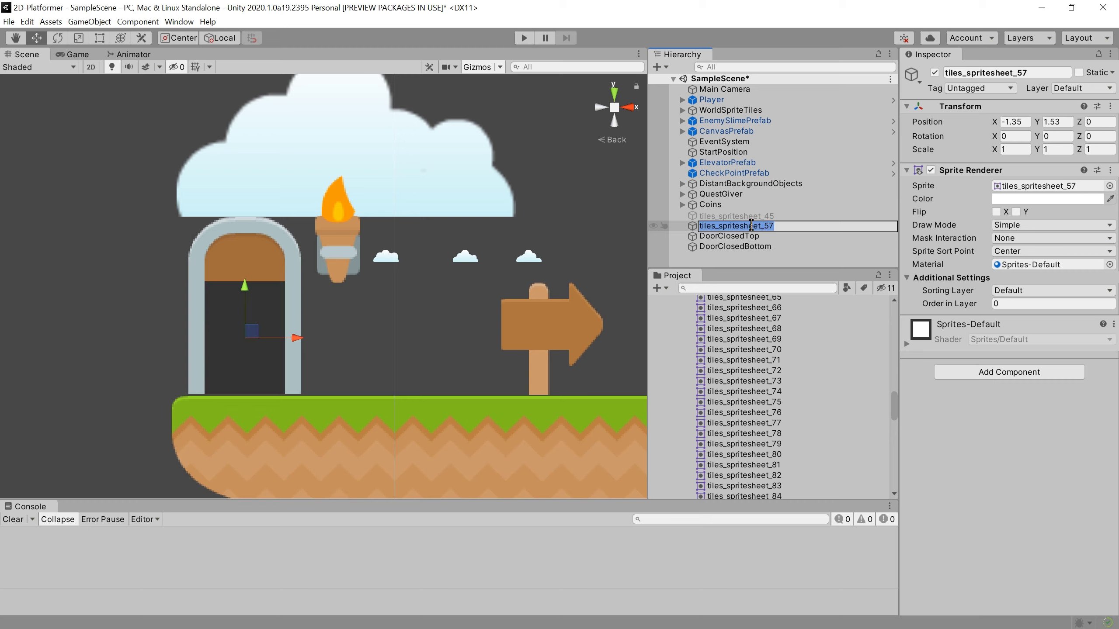
key("F2")
type("DoorClosed")
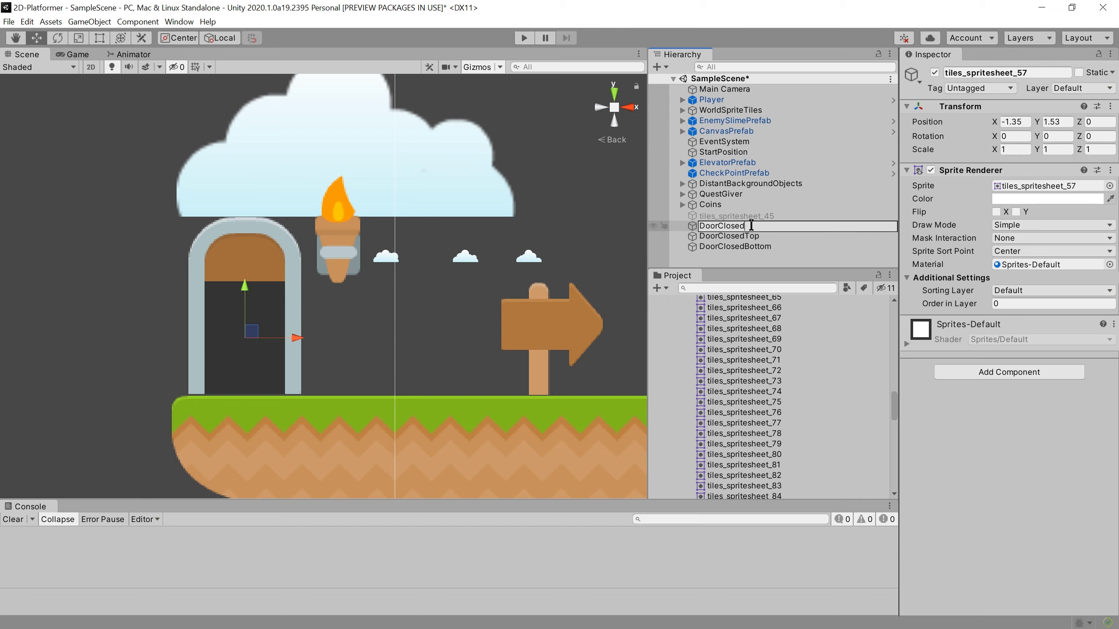
type("Bo")
key("shift+Left")
key("shift+Left")
key("shift+Left")
type("opened")
key("Return")
left_click(752, 227)
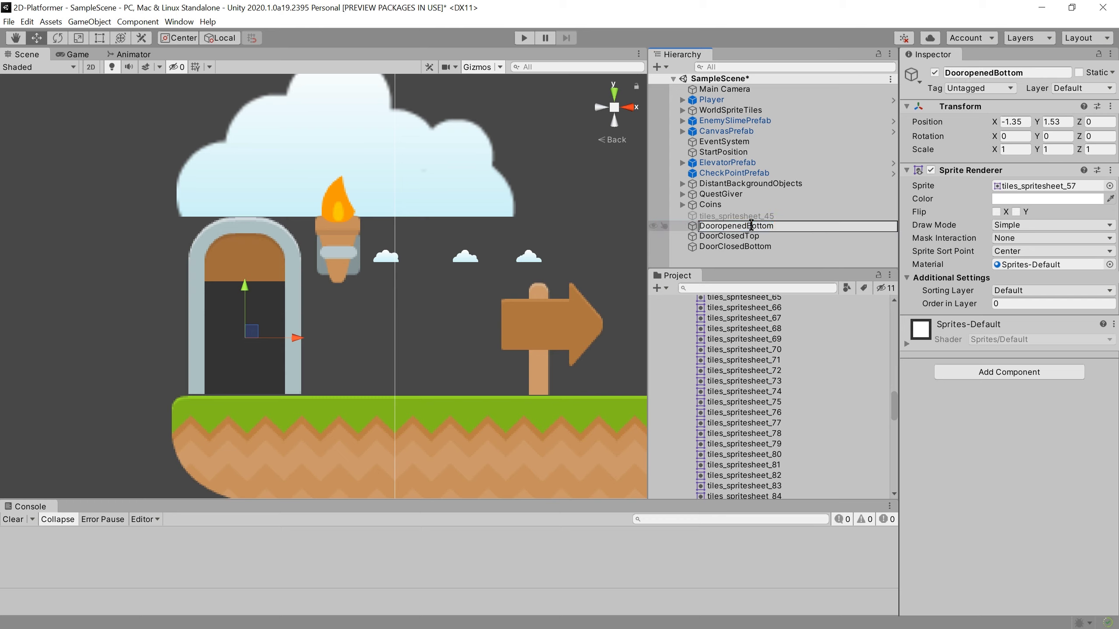
key("shift+Right")
type("O")
key("Return")
- Rename tiles_spritesheet_45 to DoorOpenedTop and reactivate it
left_click(728, 215)
left_click(731, 215)
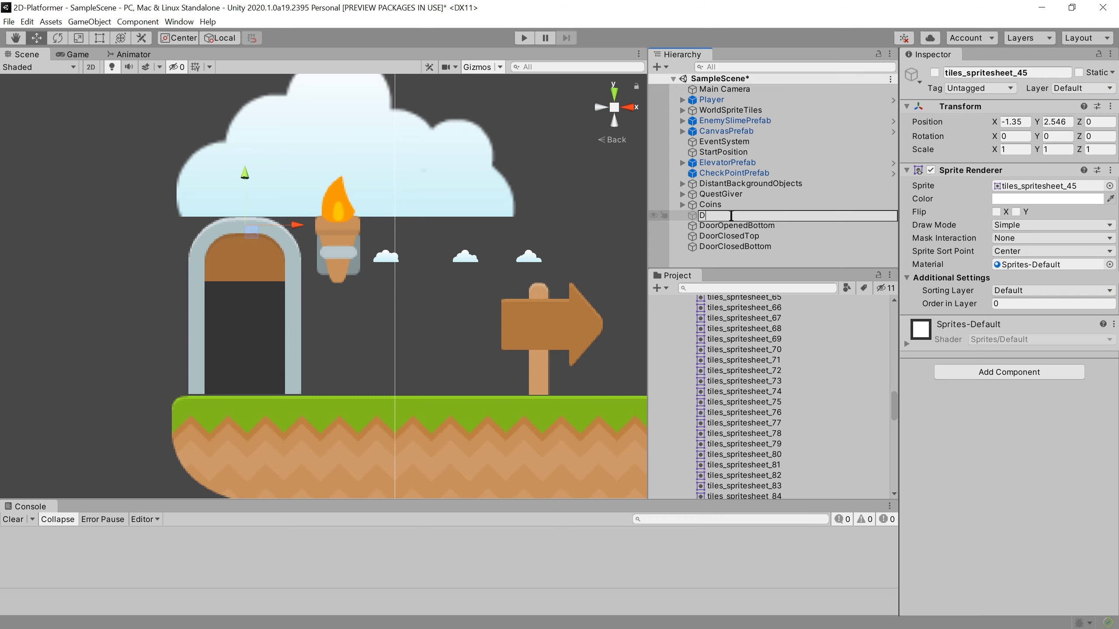
type("DoorOpenedTop")
key("Return")
left_click(935, 72)
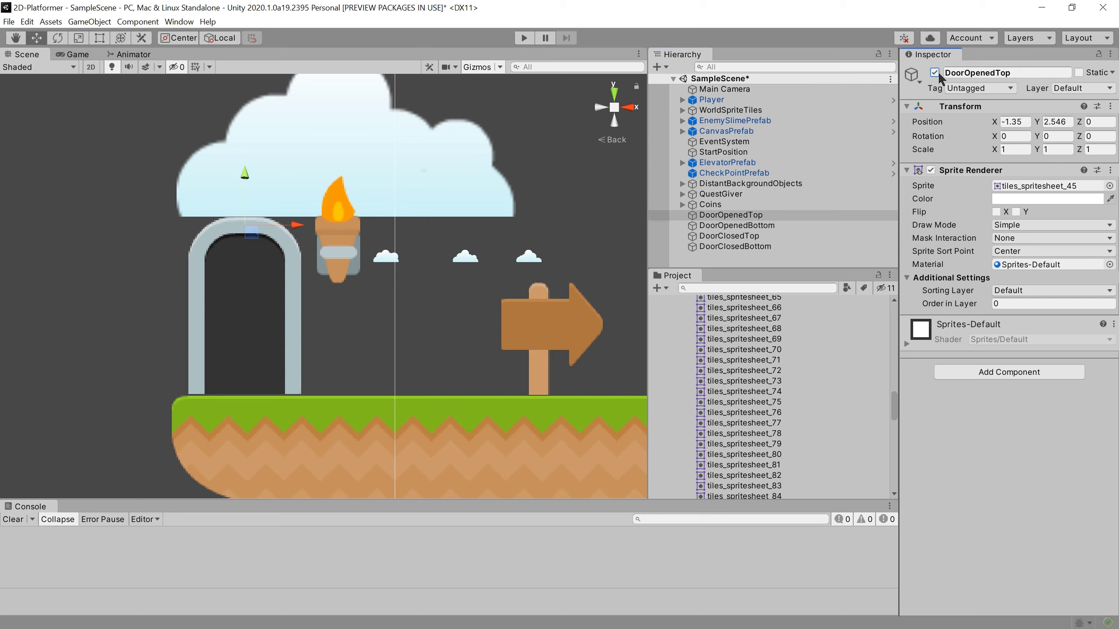
- Create an empty DoorOpened at position 0 and parent DoorOpenedTop and DoorOpenedBottom under it
right_click(726, 256)
left_click(758, 383)
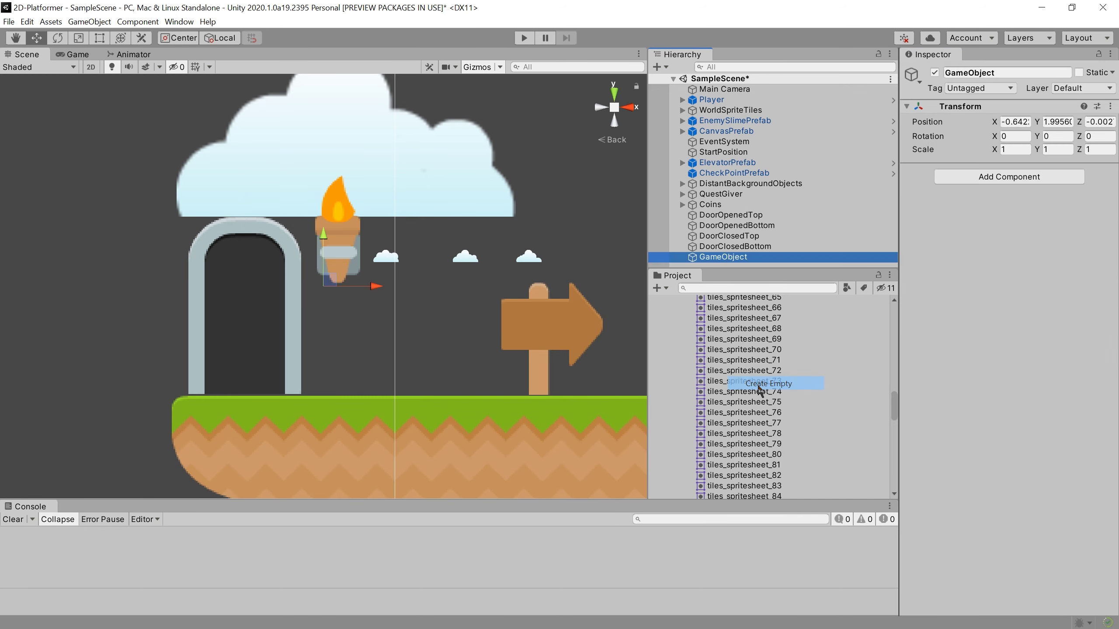
type("DoorOpened")
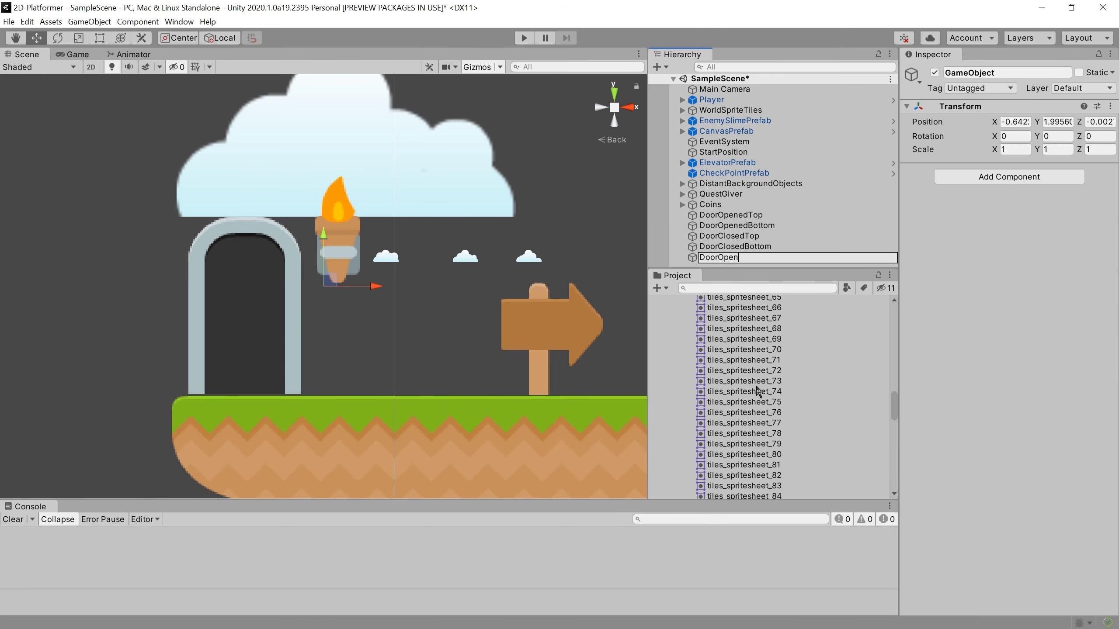
key("Return")
left_click(730, 214)
left_click(736, 225, "shift")
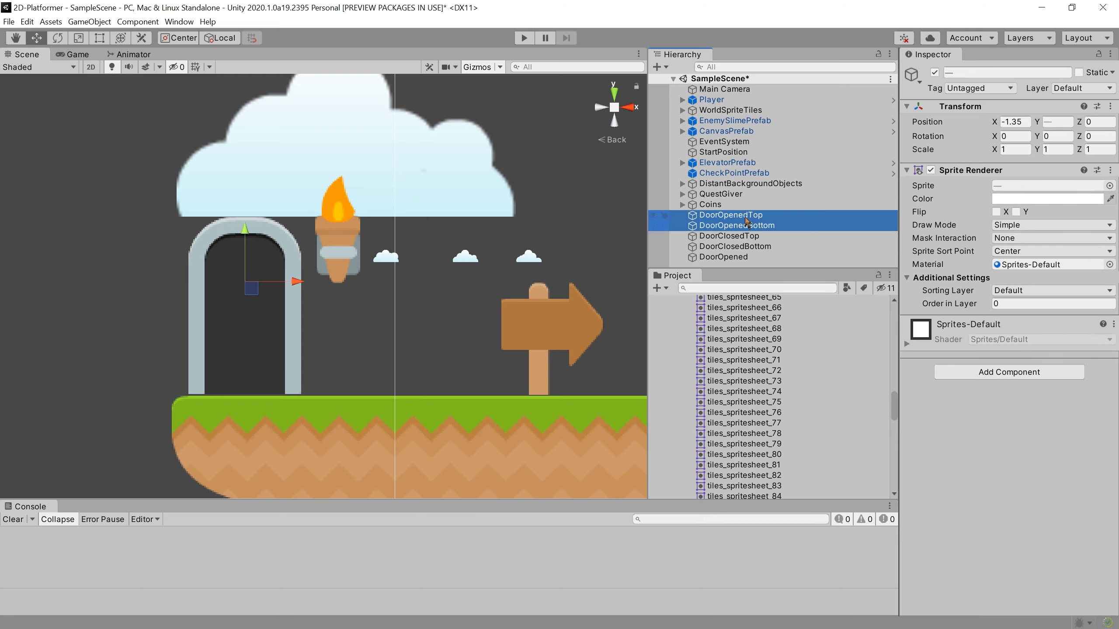
left_click(724, 257)
left_click(1014, 121)
type("0.642")
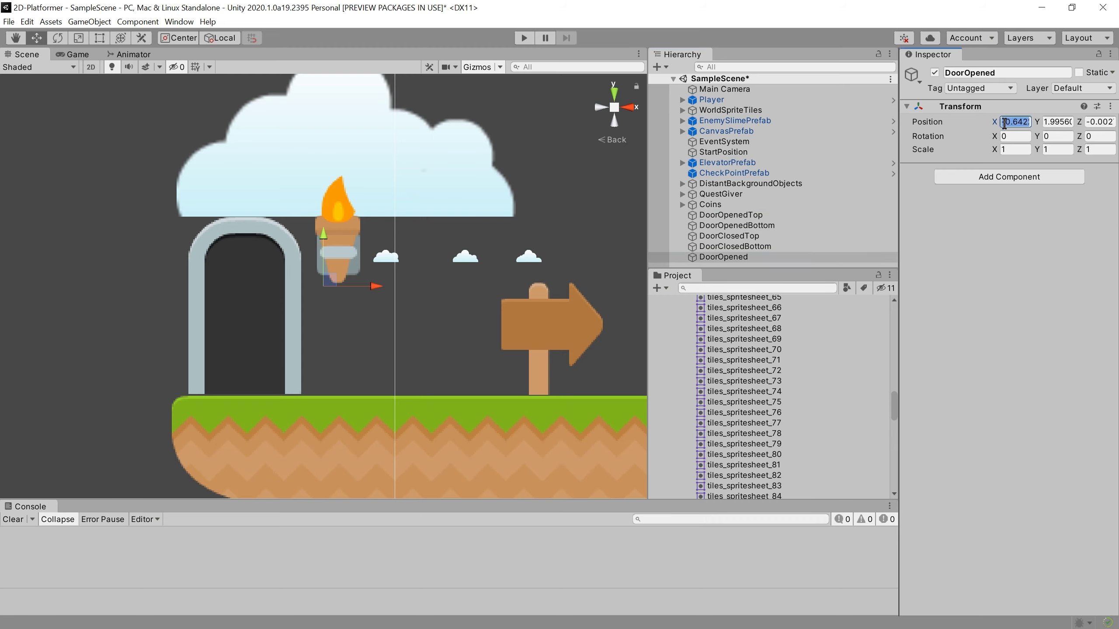
key("Tab")
type("0")
key("Tab")
type("0")
key("Tab")
type("0")
left_click(747, 225)
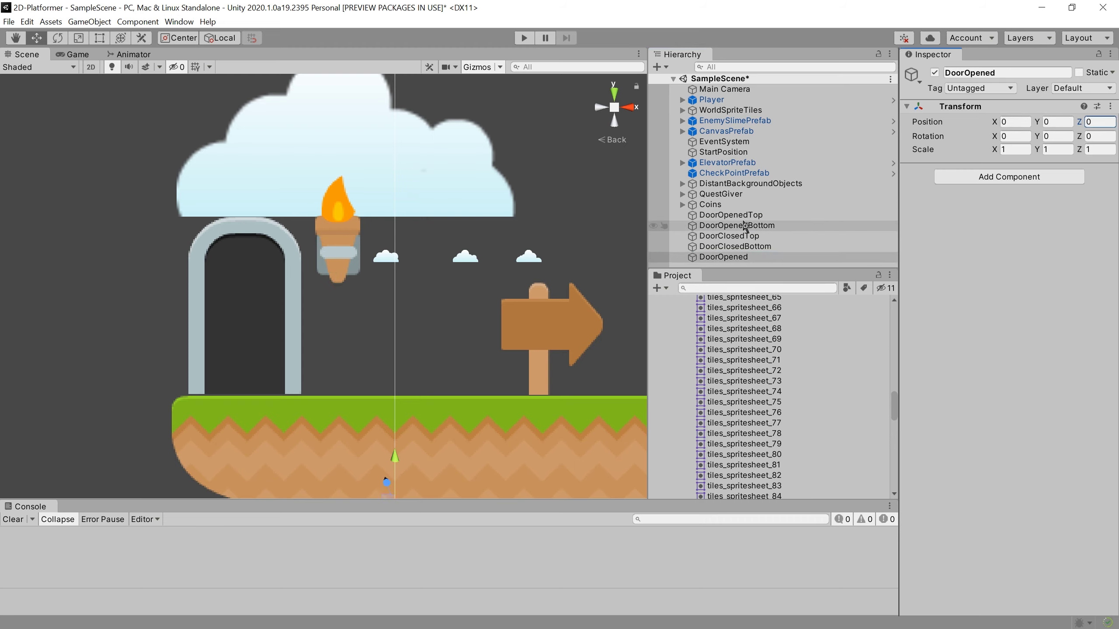
key("shift+Up")
left_click_drag(747, 223, 726, 257)
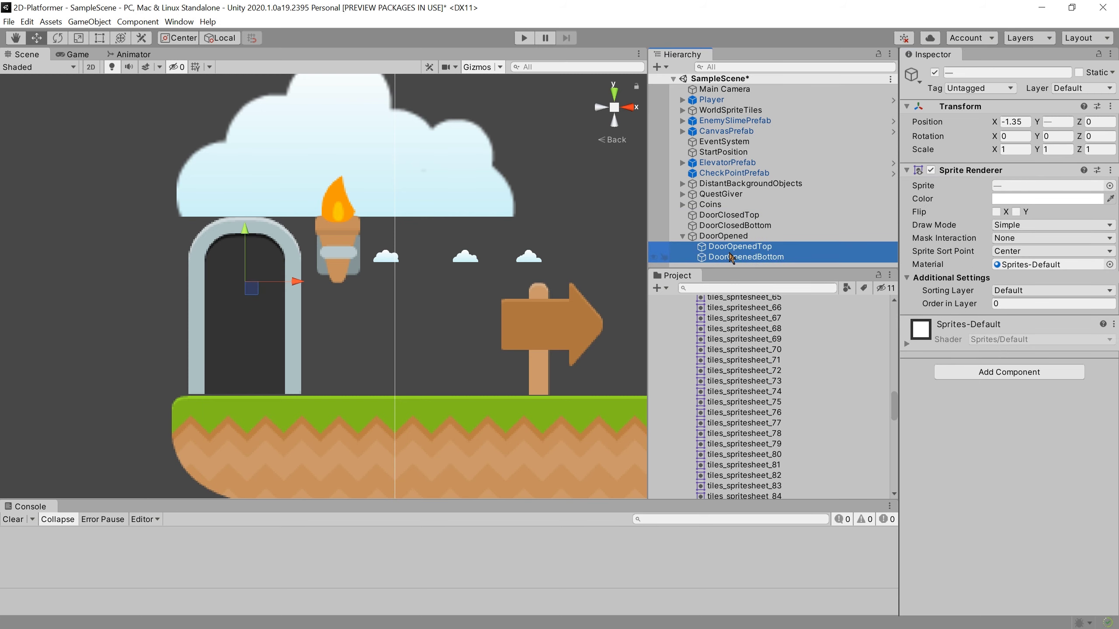
- Create an empty DoorClosed, reset its Transform, and parent both closed-door pieces under it
right_click(724, 264)
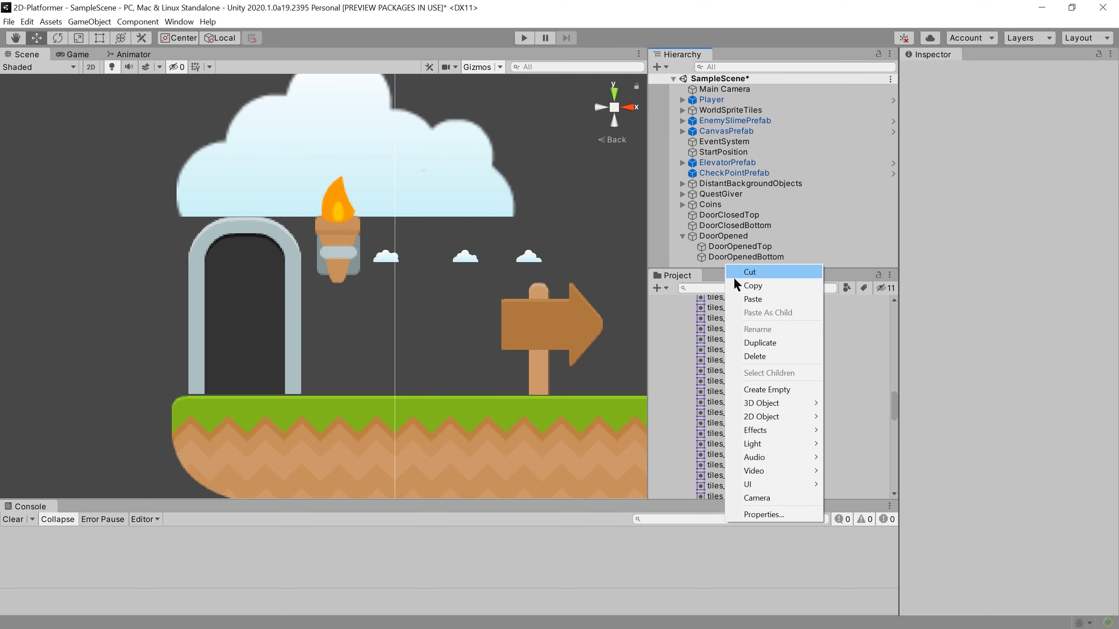
left_click(757, 390)
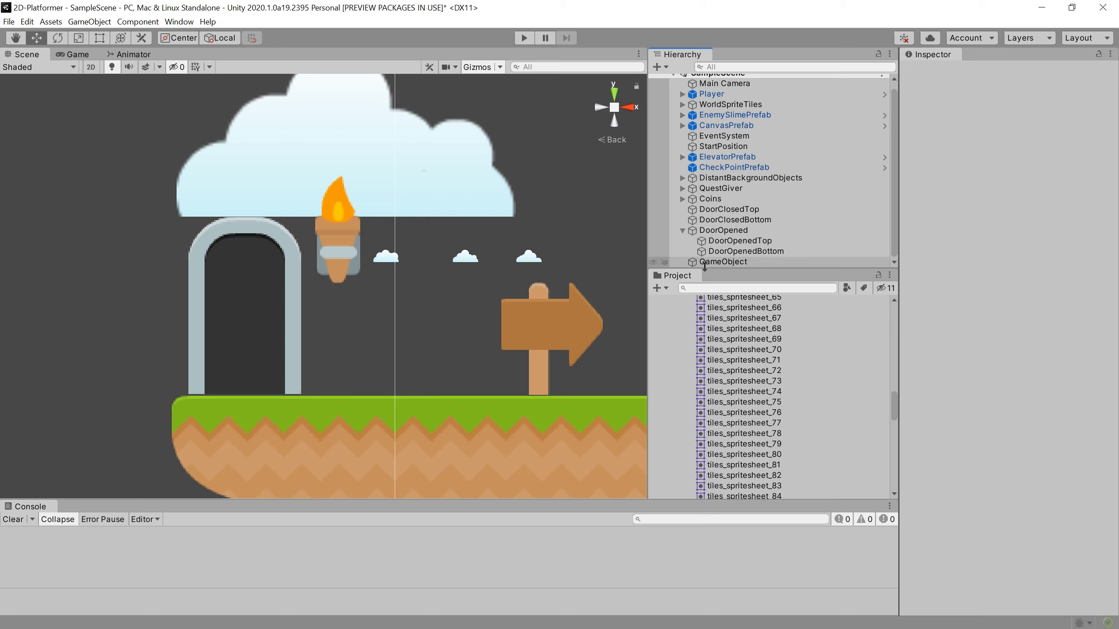
type("Door")
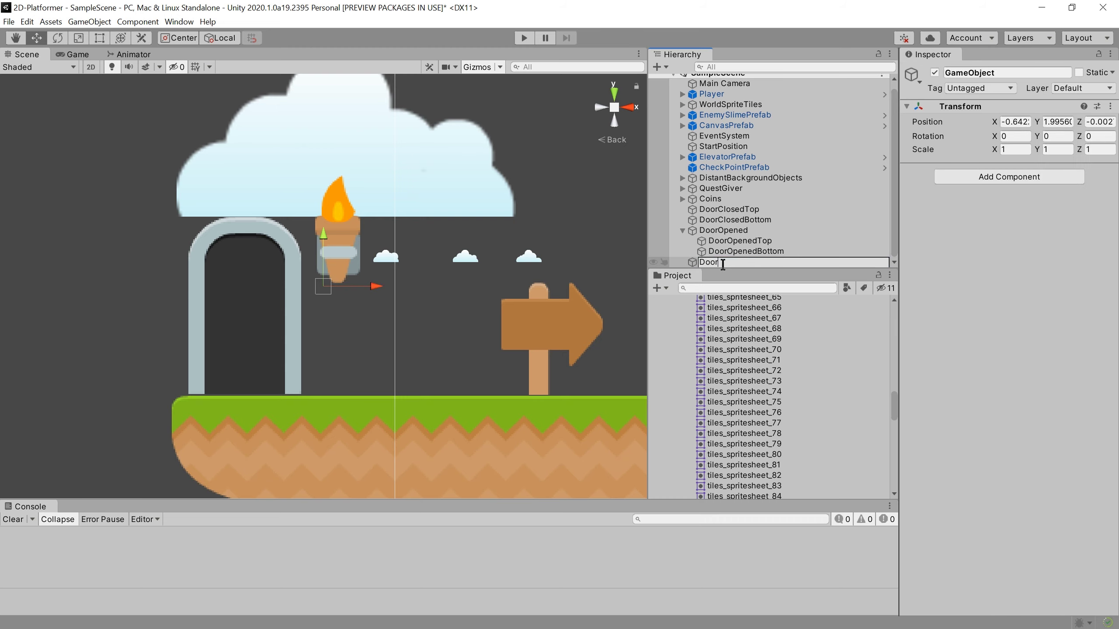
type("Cloed")
key("BackSpace")
type("sed")
key("Return")
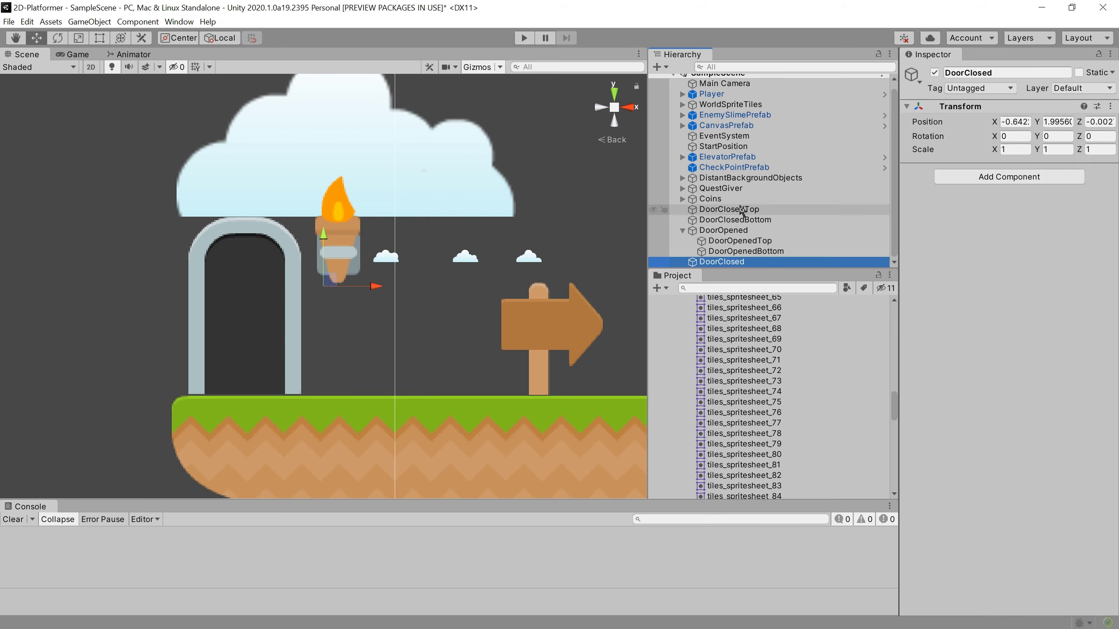
left_click(739, 210)
left_click(742, 218, "shift")
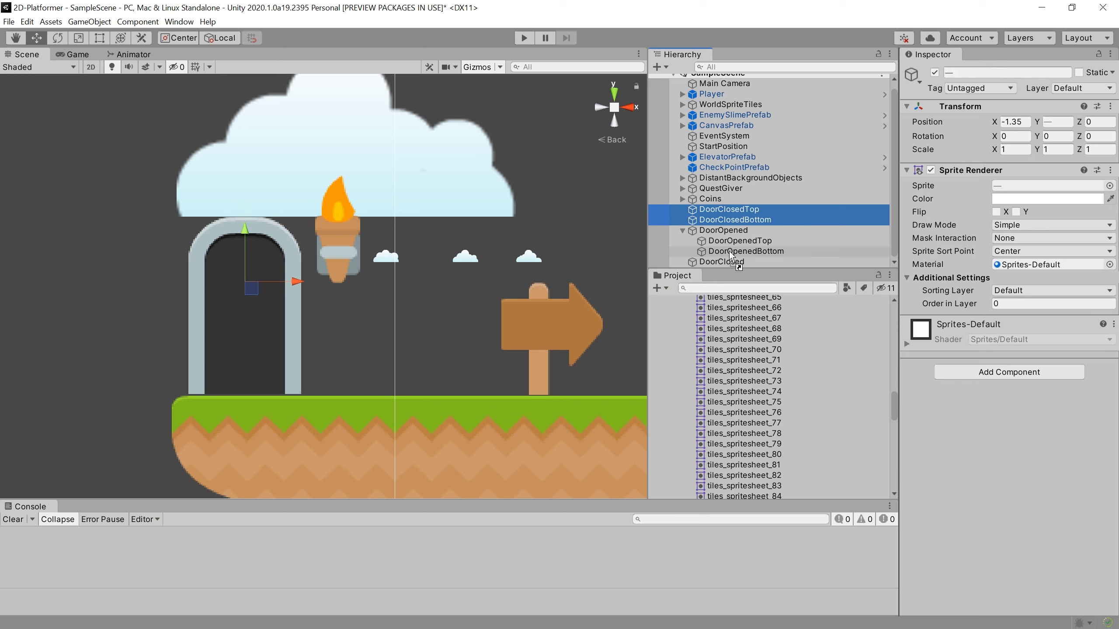
left_click(736, 263)
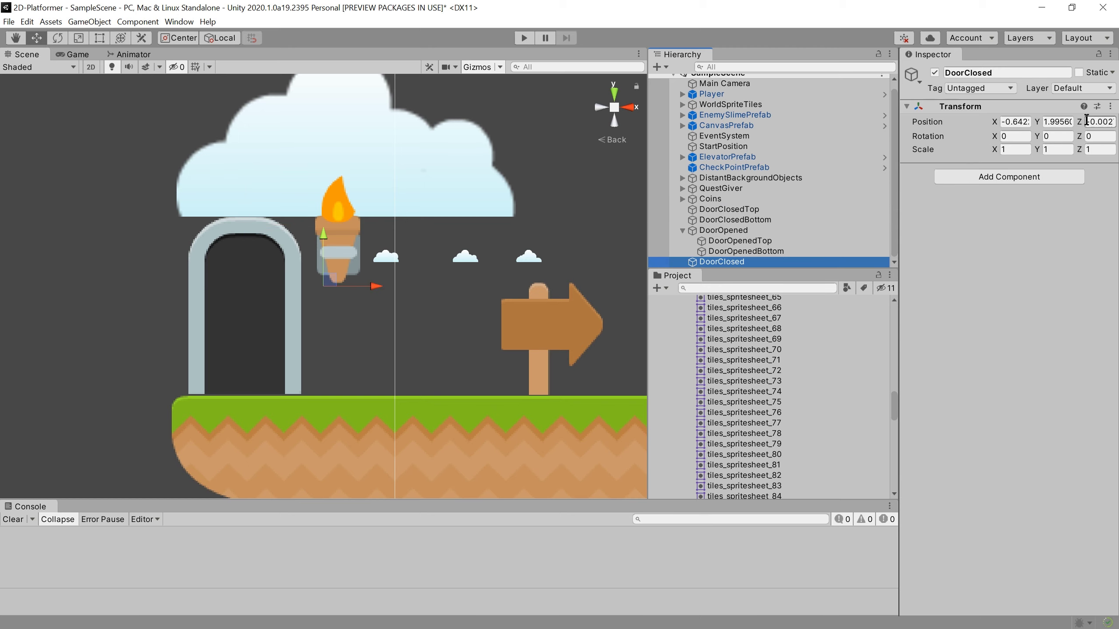
left_click(1109, 106)
left_click(1023, 261)
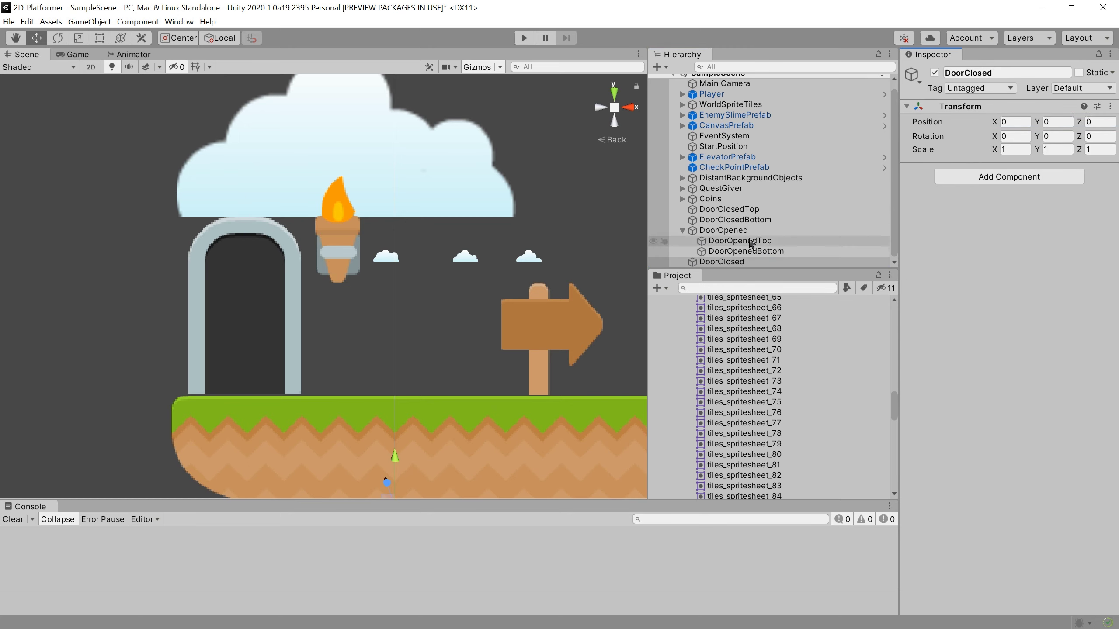
left_click(736, 212)
left_click(738, 220, "shift")
left_click_drag(738, 219, 730, 265)
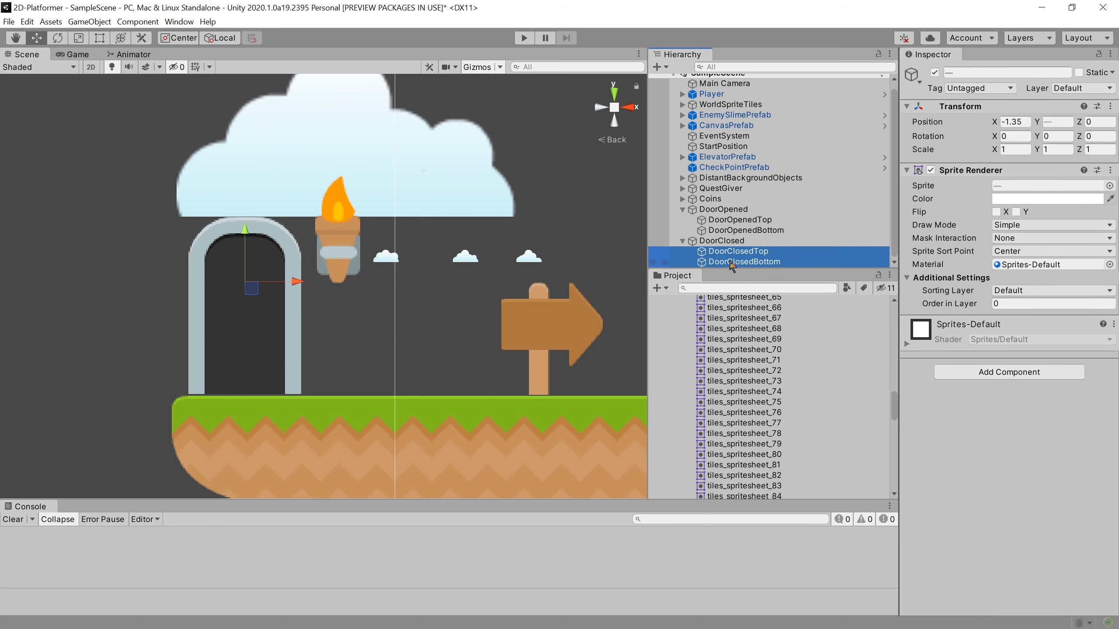
- Set the closed pieces' X to 0 and the open pieces' X and Y to 0
left_click(1002, 122)
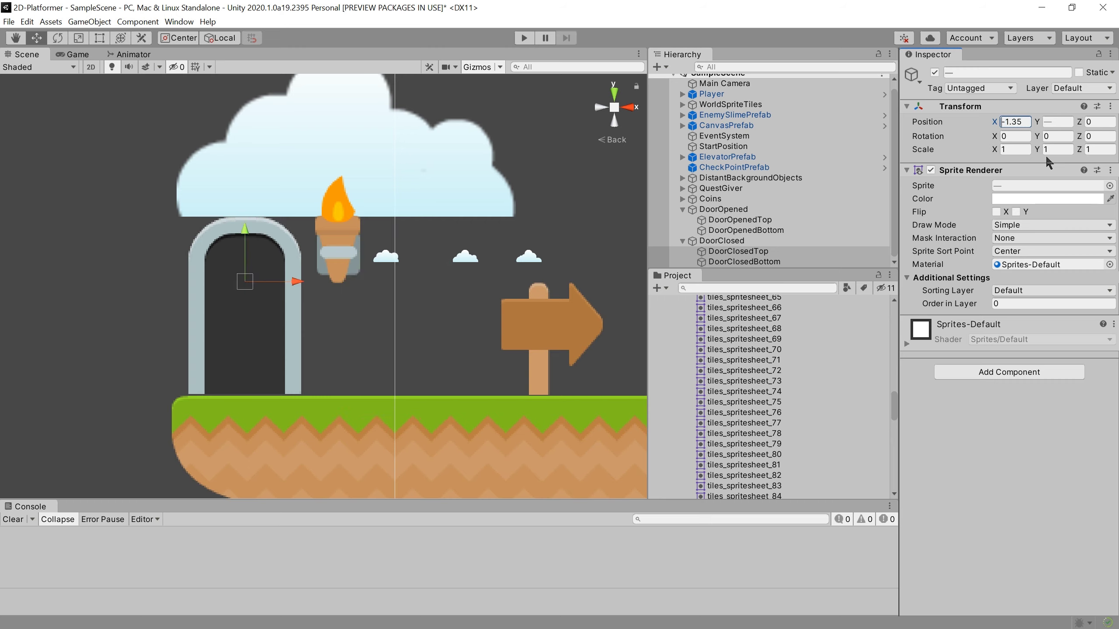
key("ctrl+a")
type("0")
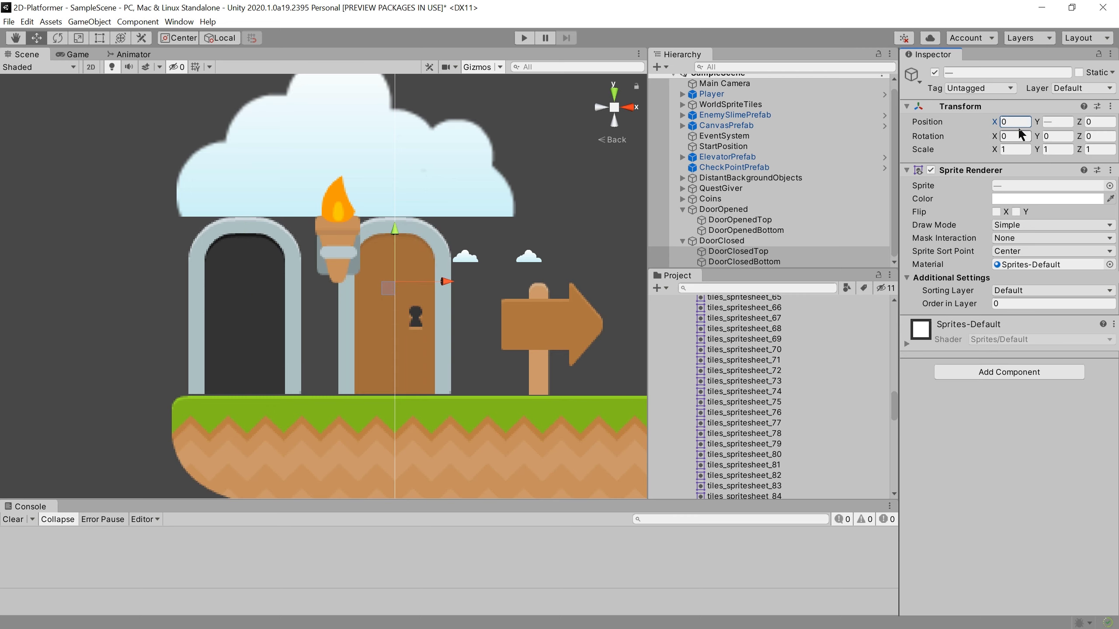
left_click(831, 229)
left_click(831, 219, "shift")
left_click(1013, 125)
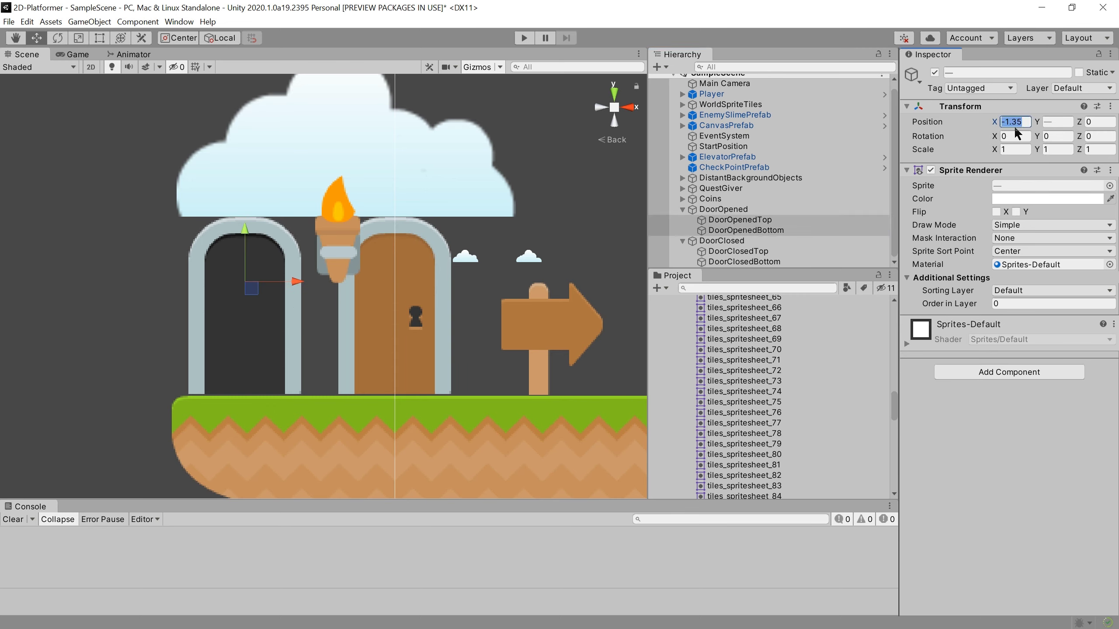
type("0")
left_click(1055, 122)
type("0")
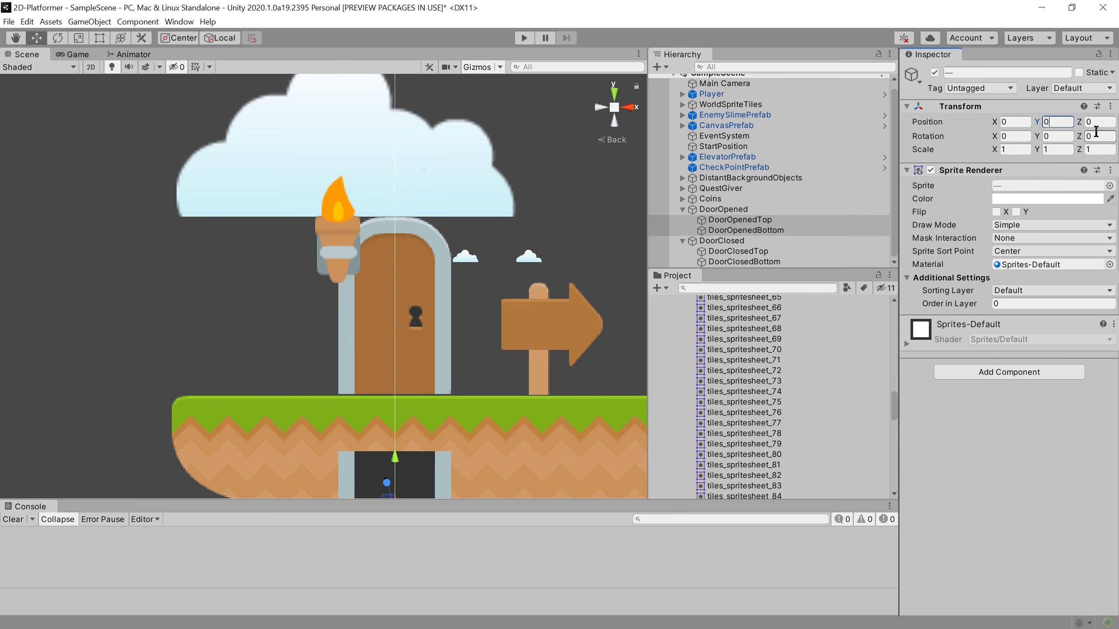
- Drag the open door over the closed door and check the DoorClosed and DoorOpened positions
middle_click_drag(345, 354, 339, 226)
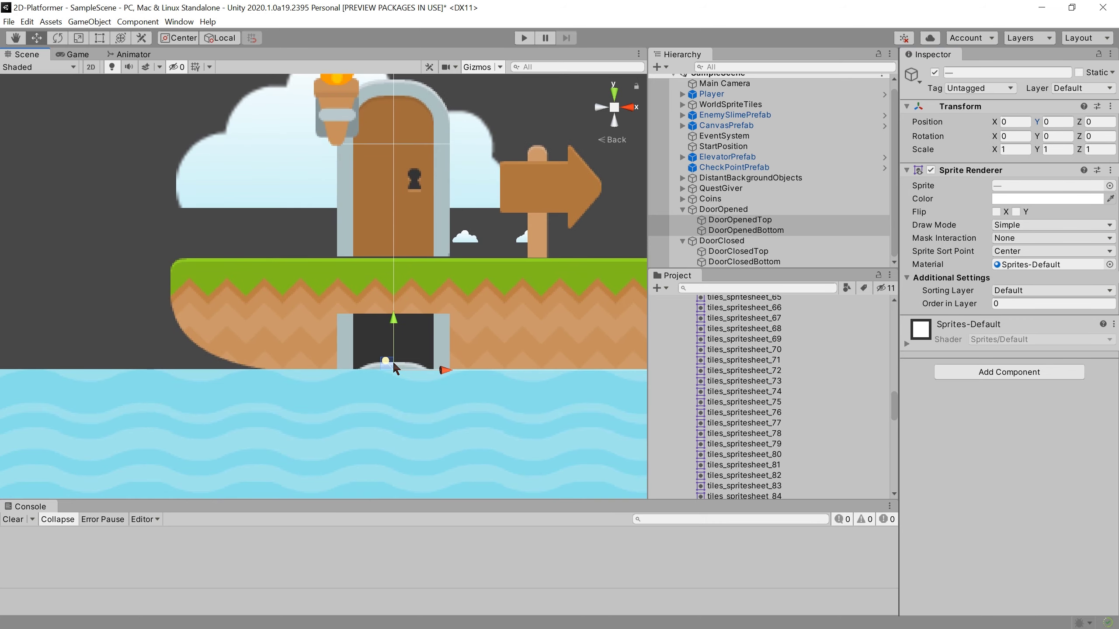
left_click_drag(392, 360, 393, 248)
middle_click_drag(451, 184, 466, 266)
left_click(731, 242)
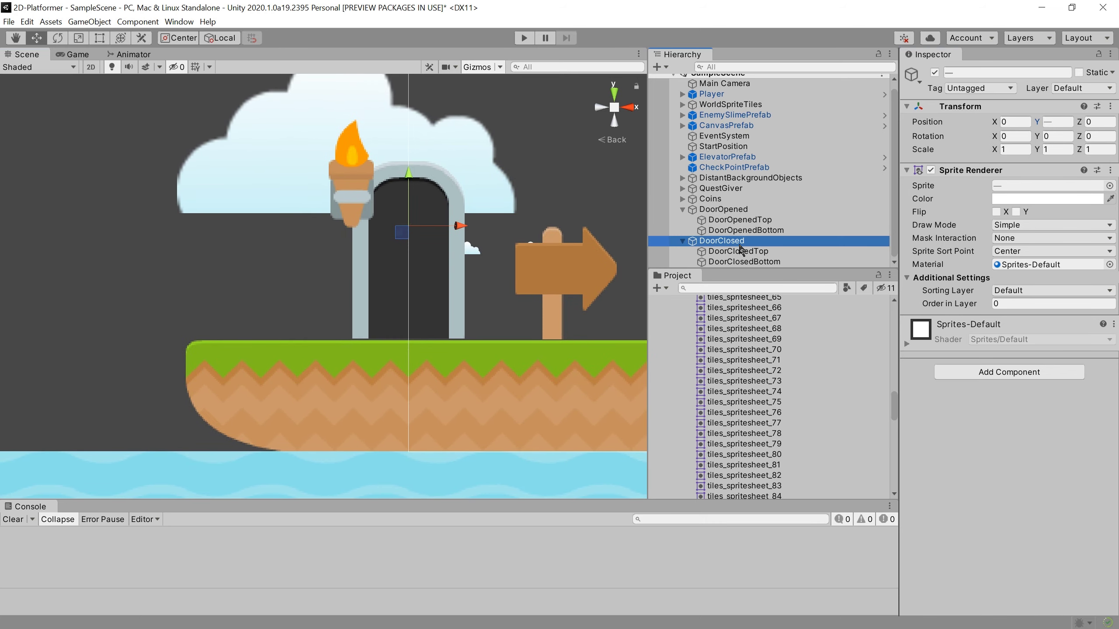
left_click(728, 214)
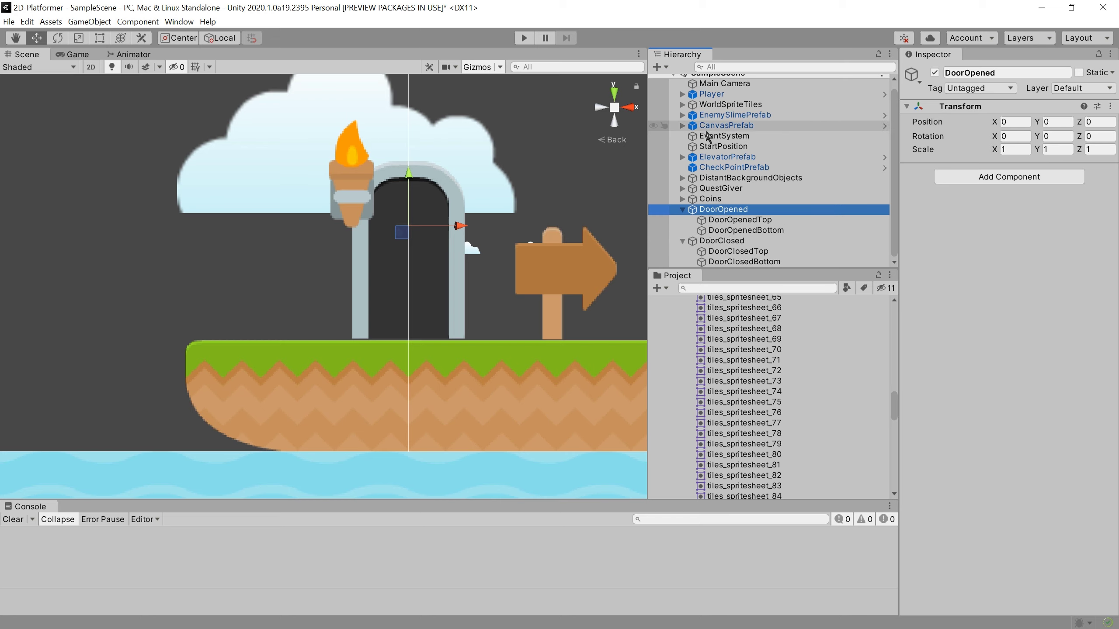
scroll(712, 135, "up", 1)
- Create an empty GameObject in SampleScene named DoorToNextLevel
right_click(731, 82)
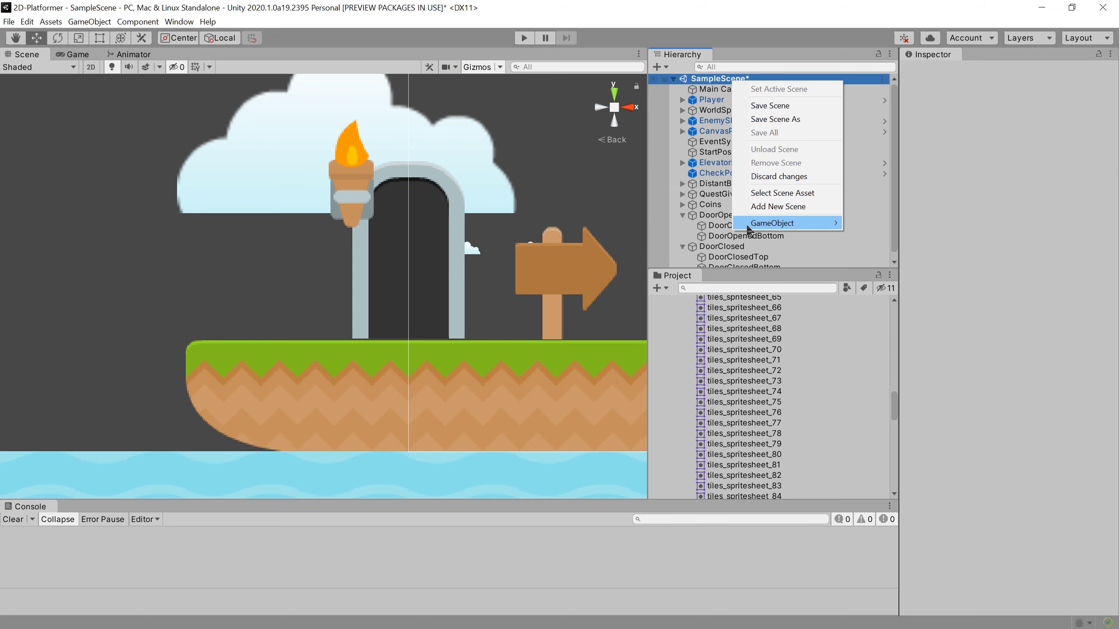
mouse_move(793, 223)
left_click(927, 226)
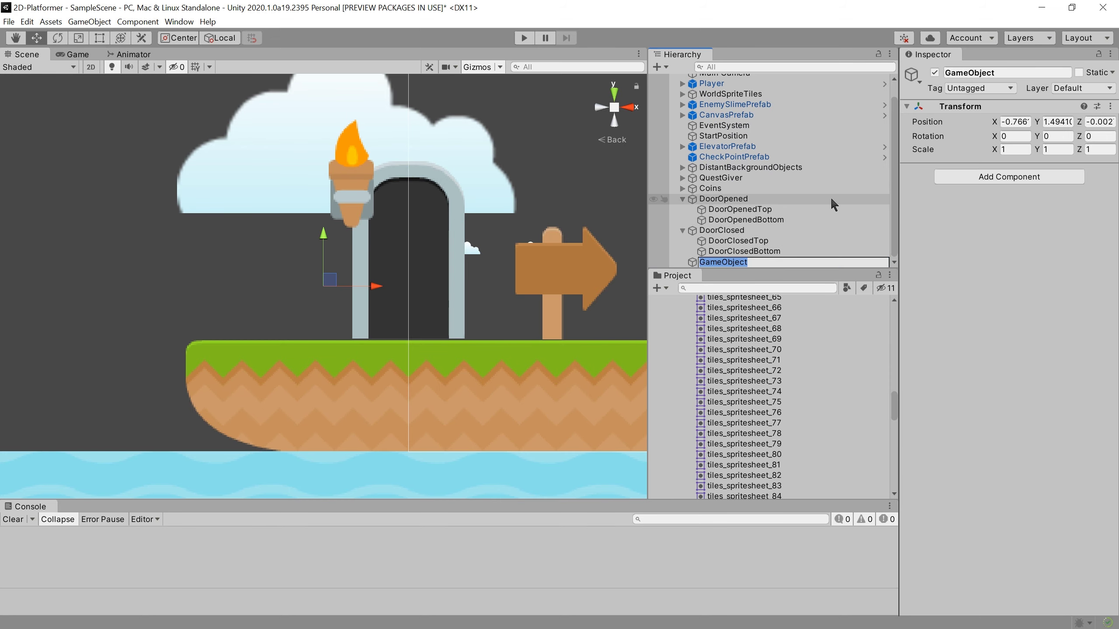
type("DoorToN")
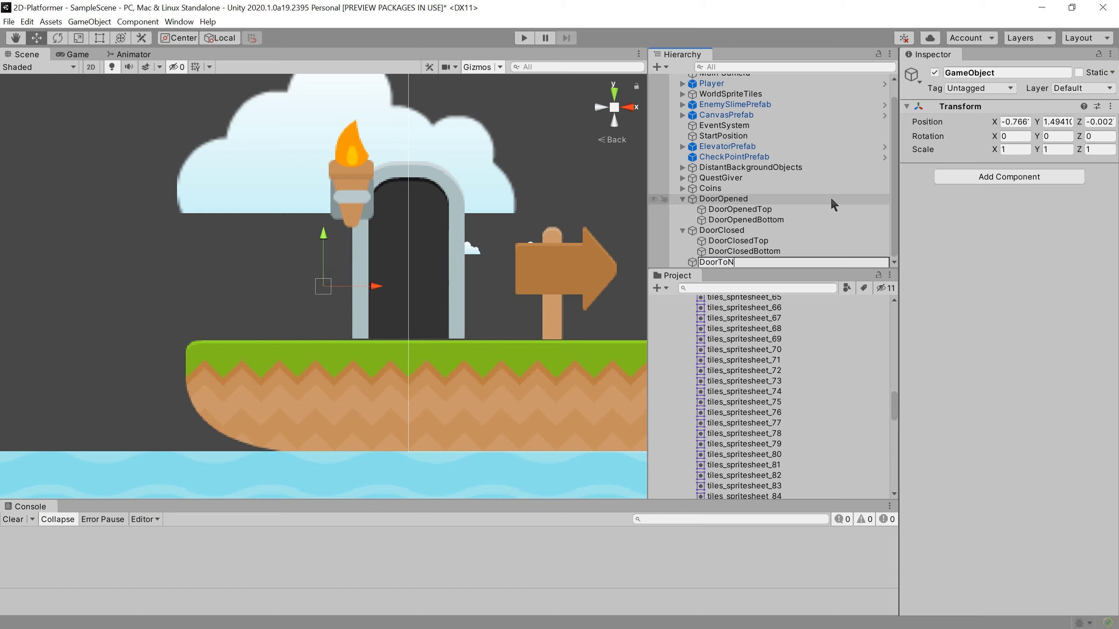
type("extLevel")
key("Return")
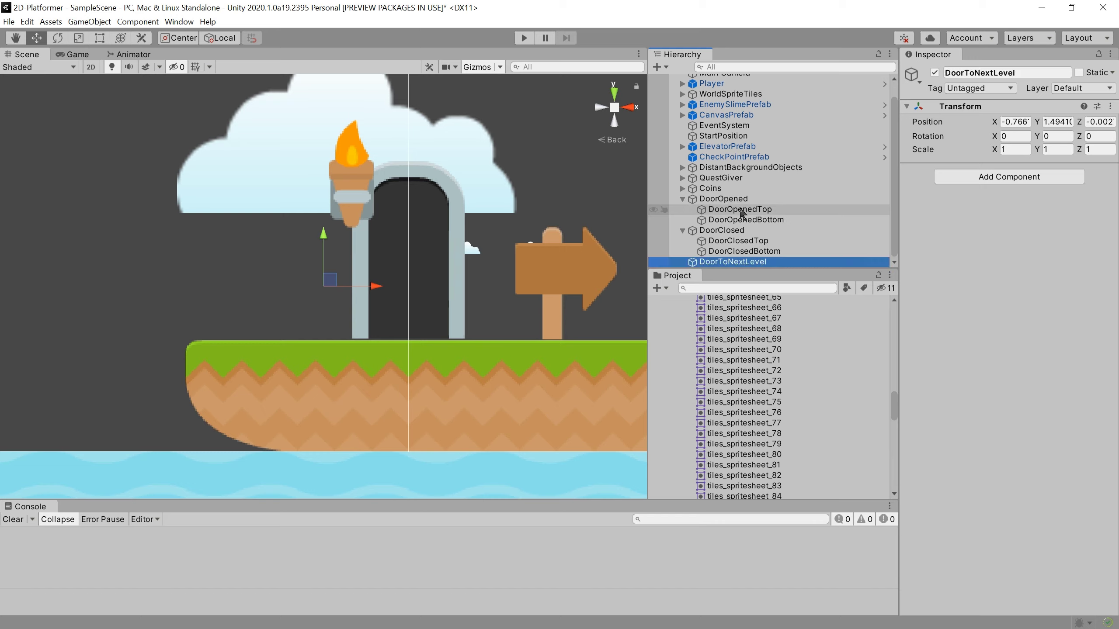
- Make DoorOpened and DoorClosed children of DoorToNextLevel
left_click(723, 199)
left_click(683, 230)
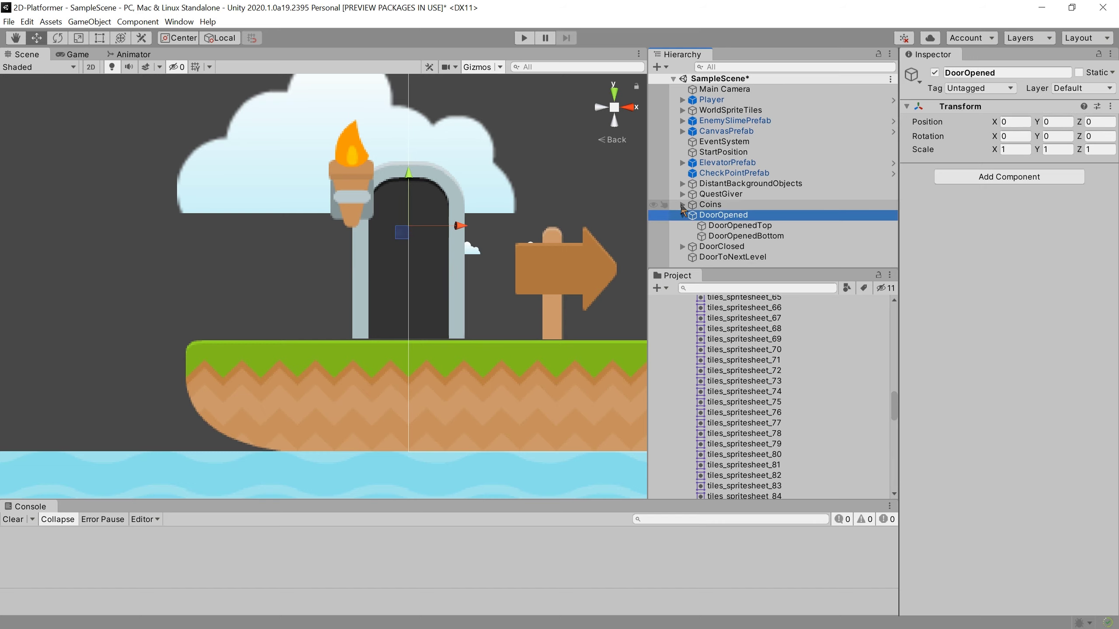
left_click(682, 215)
left_click(724, 225, "ctrl")
left_click_drag(725, 225, 723, 238)
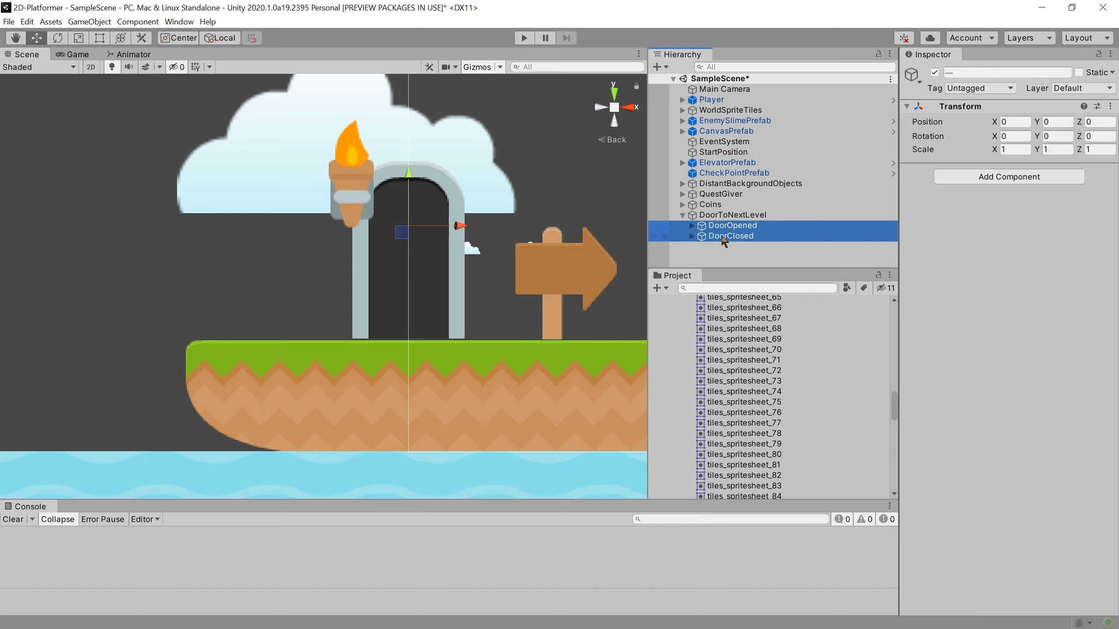
- Expand DoorOpened and DoorClosed under DoorToNextLevel and select the closed door's top piece
left_click(728, 215)
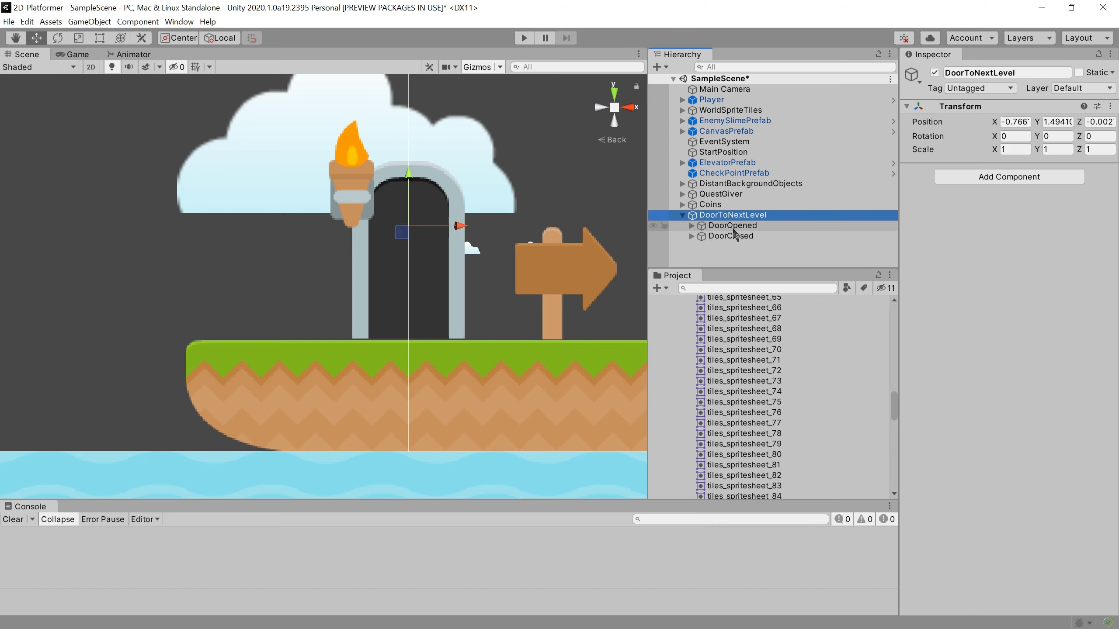
left_click(735, 239)
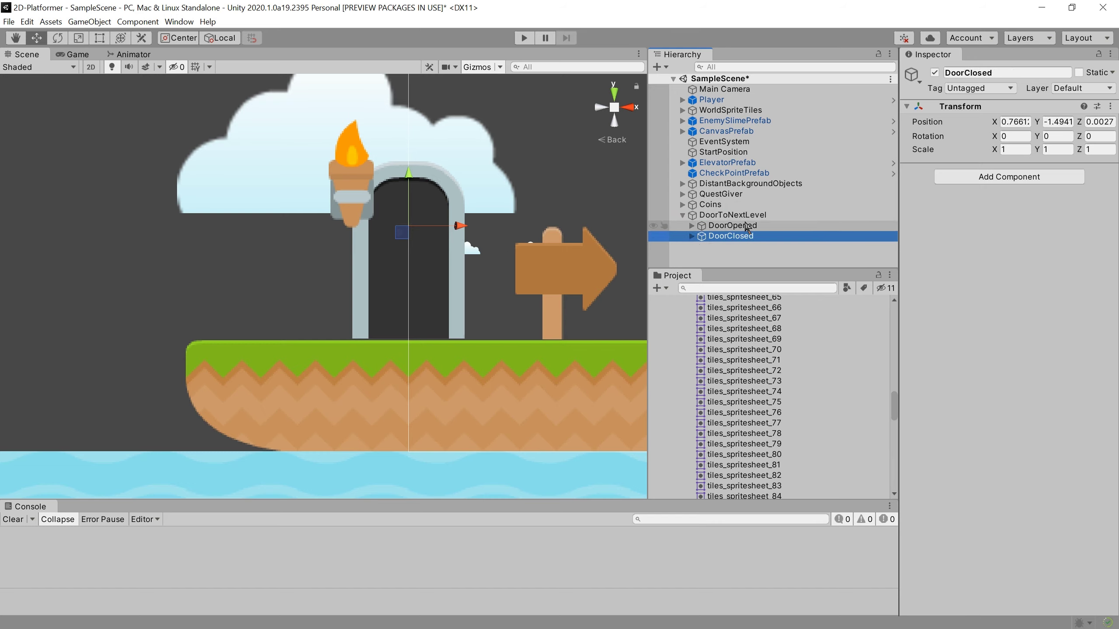
left_click(690, 236)
left_click(692, 225)
scroll(694, 223, "down", 1)
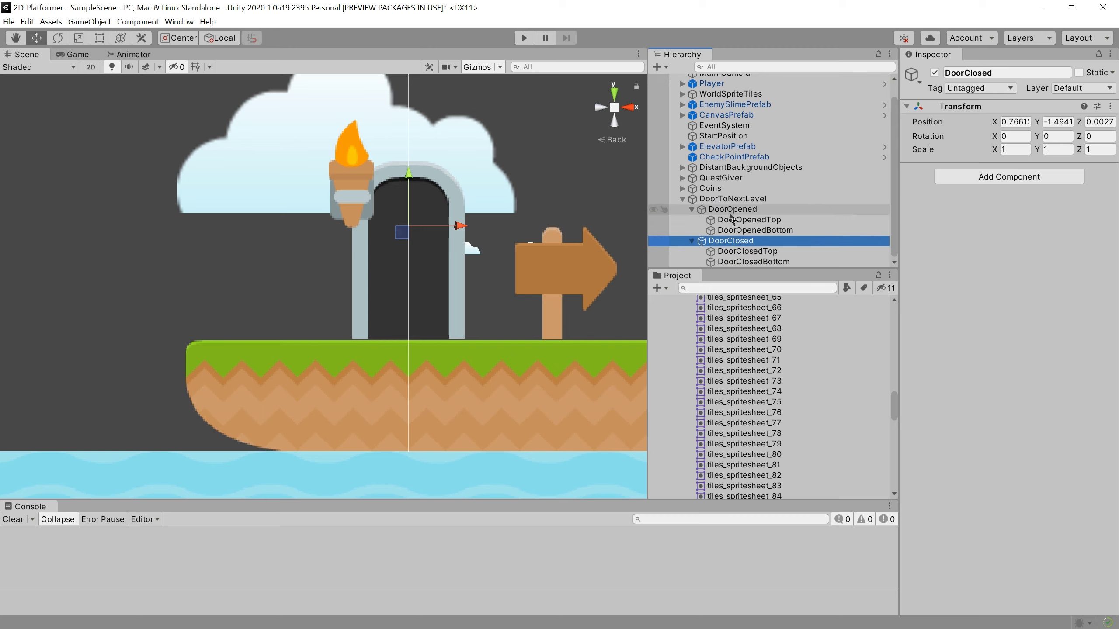
left_click(748, 252)
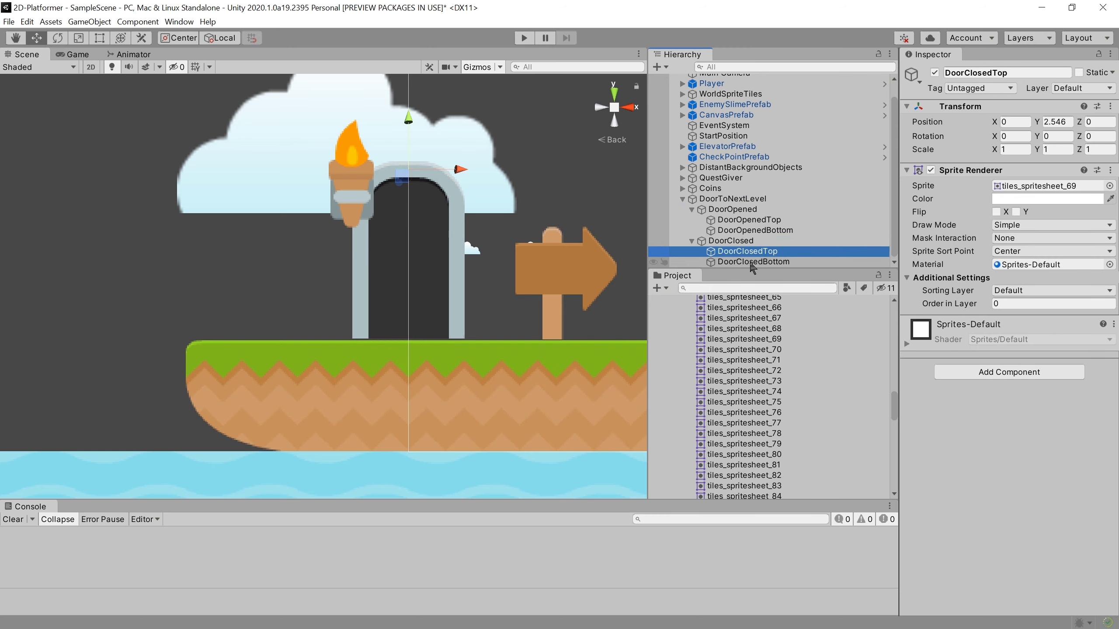
- Set Order in Layer to 1 for DoorClosedTop and DoorClosedBottom
left_click(751, 263, "shift")
left_click(1005, 304)
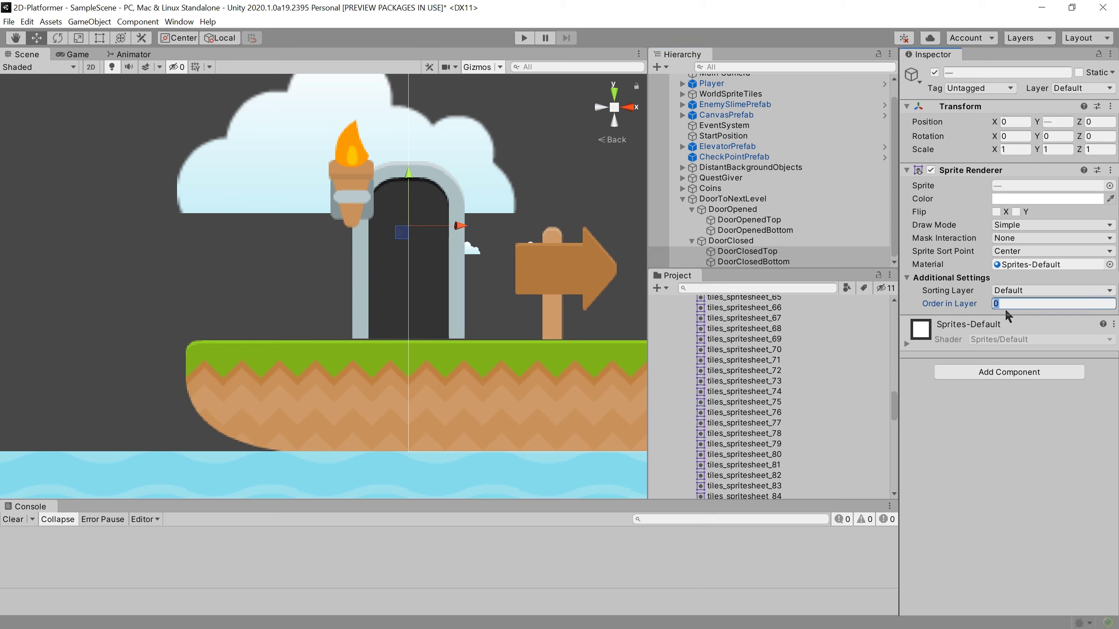
type("1")
key("Return")
- Compare the open and closed door pieces, then collapse DoorOpened and DoorClosed
left_click(788, 230)
left_click(748, 219, "shift")
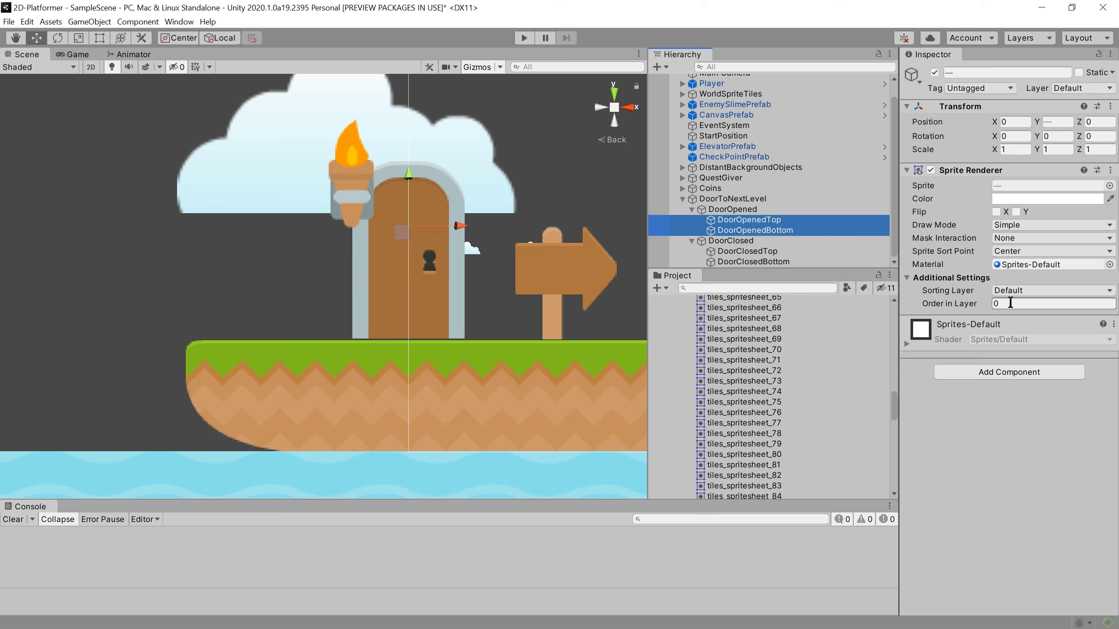
left_click(787, 251)
left_click(766, 262, "shift")
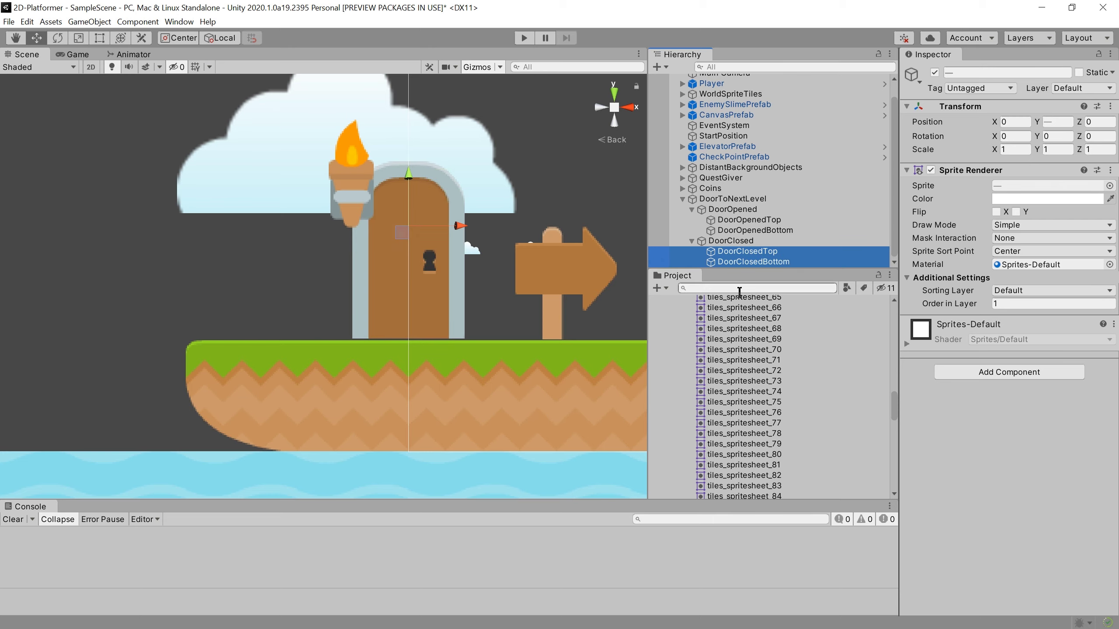
left_click(722, 199)
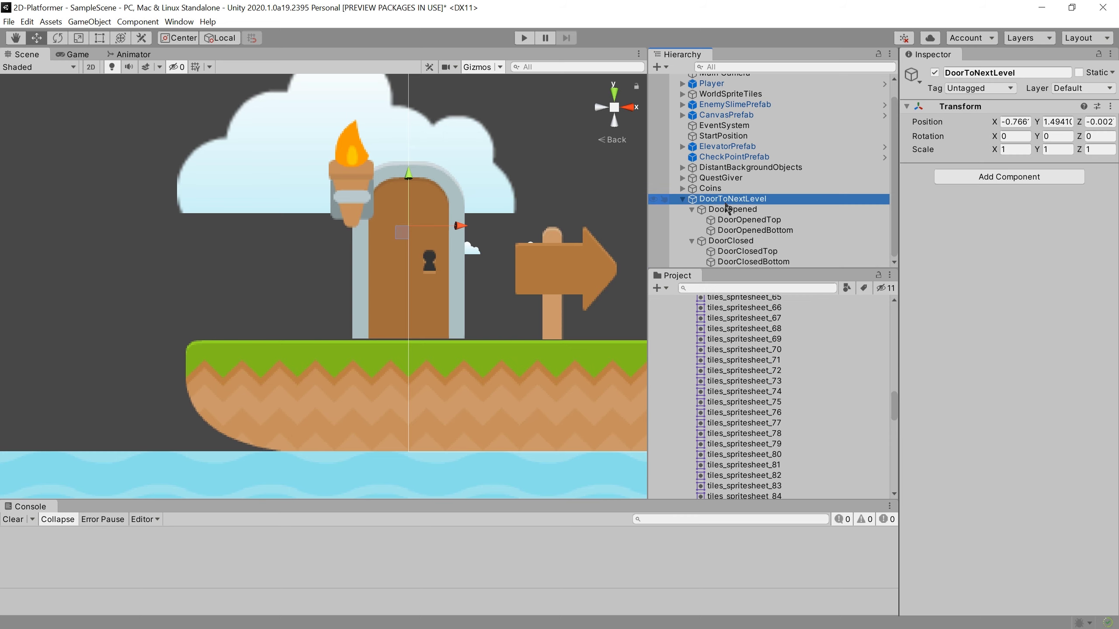
left_click(691, 209)
left_click(691, 236)
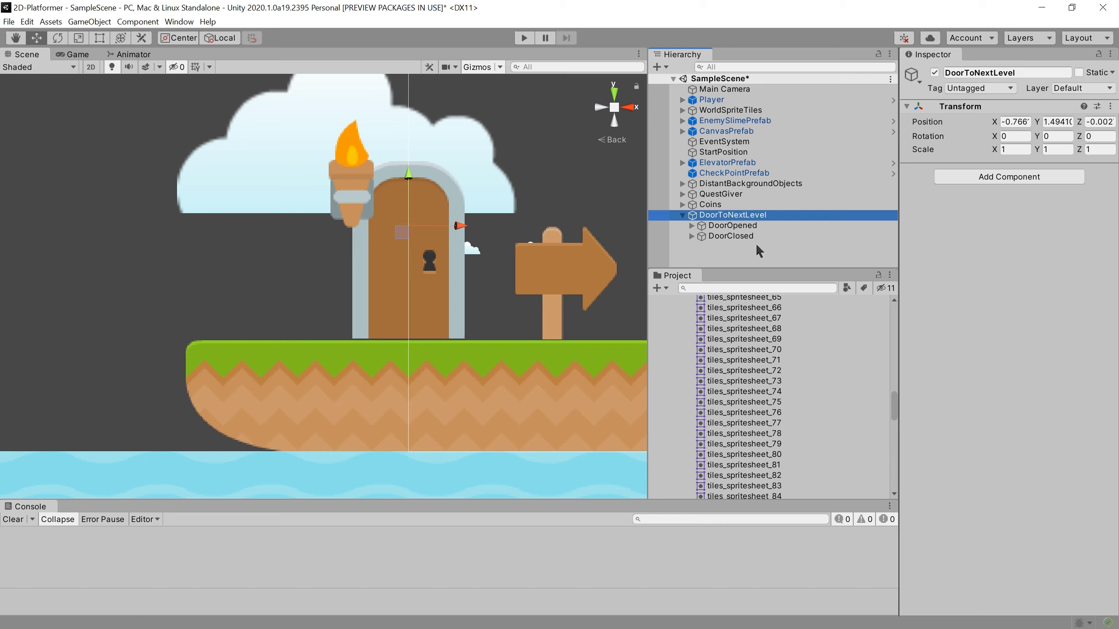
- Create a C# script in the Scripts folder and start naming it 'DoorQues'
scroll(769, 350, "up", 3)
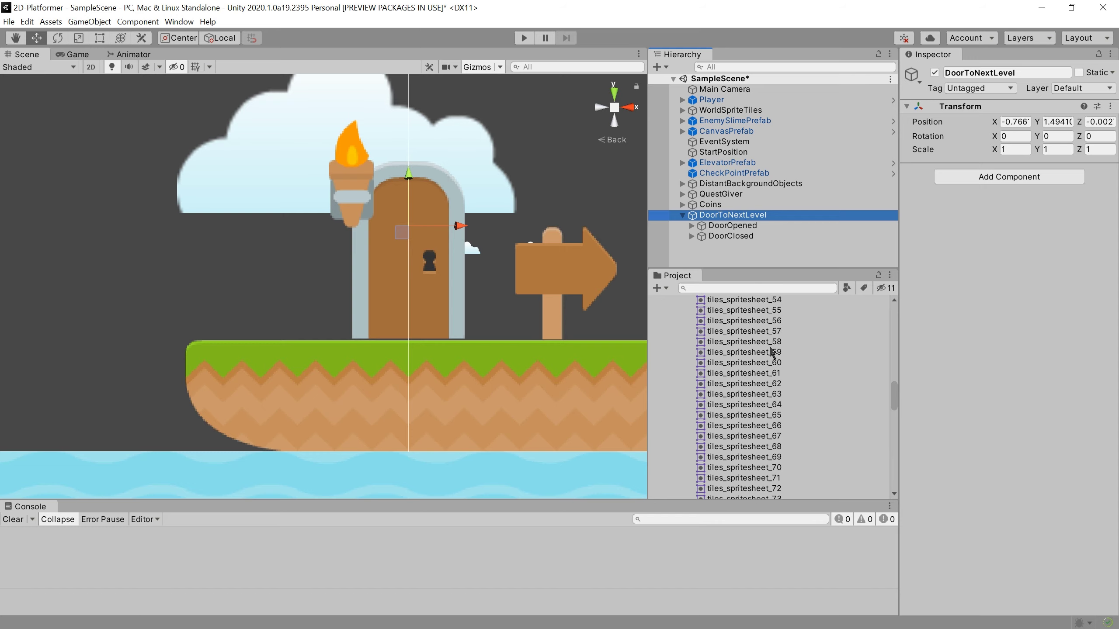
scroll(769, 350, "up", 10)
scroll(770, 352, "up", 10)
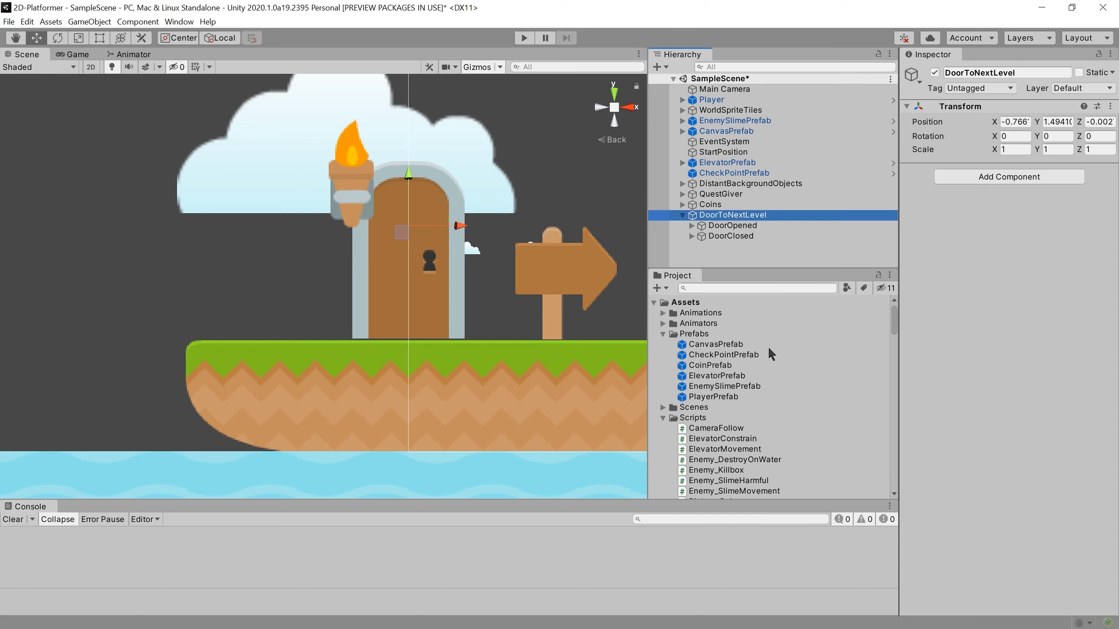
right_click(707, 419)
mouse_move(762, 95)
left_click(937, 110)
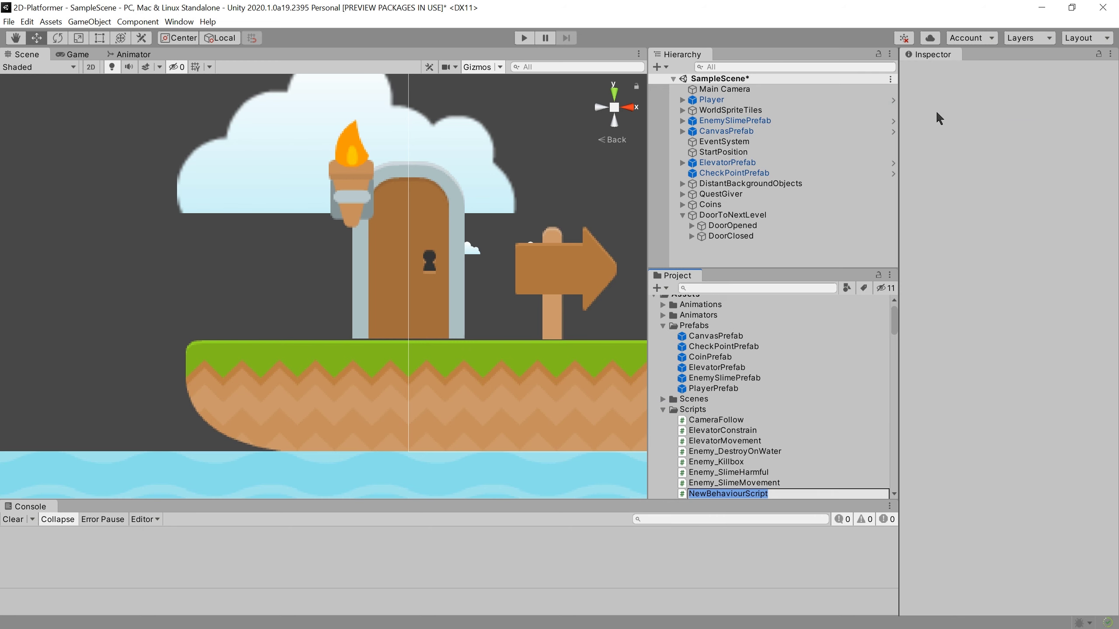
type("DoorQues")
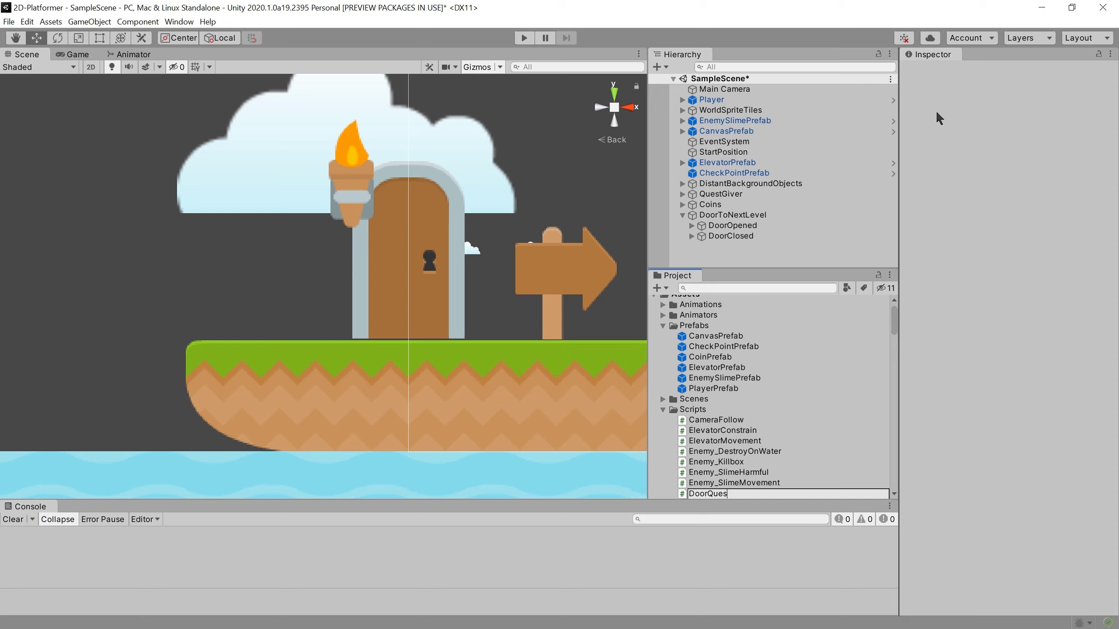
- Name the new script Quest_DoorToNextLevel and rename QuestGiver to Quest_Giver
key("BackSpace")
key("BackSpace")
key("BackSpace")
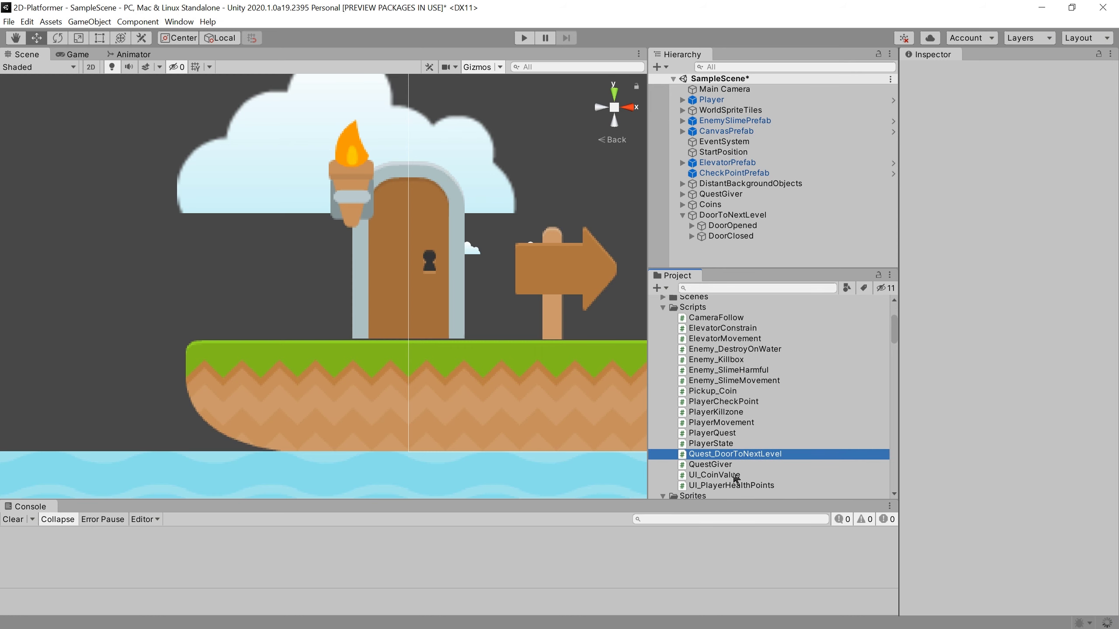
left_click(710, 467)
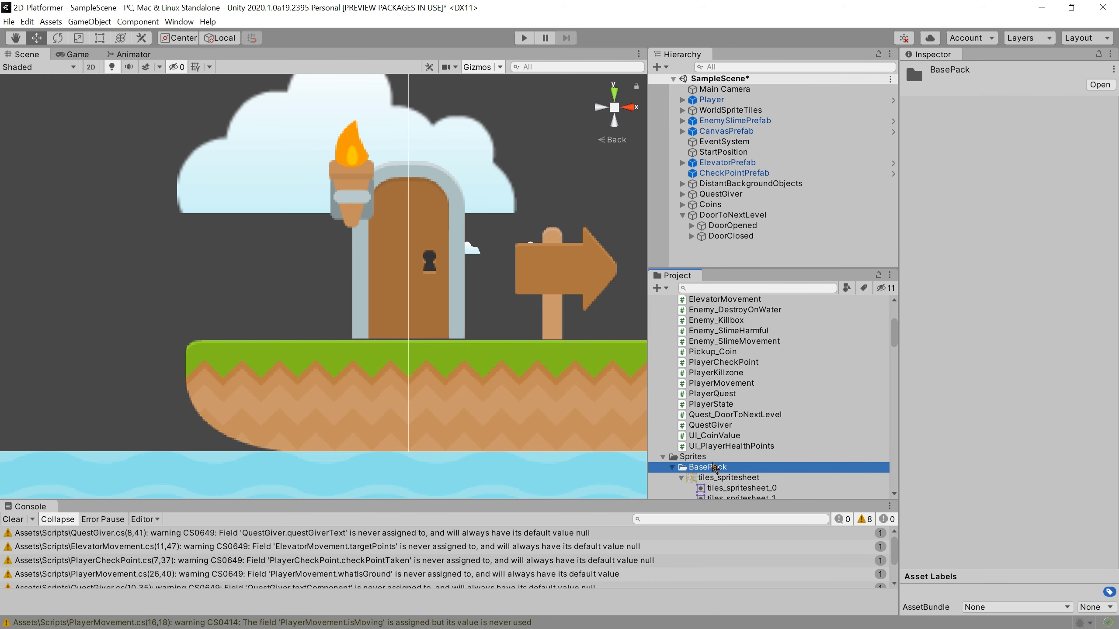
left_click(768, 430)
left_click(768, 431)
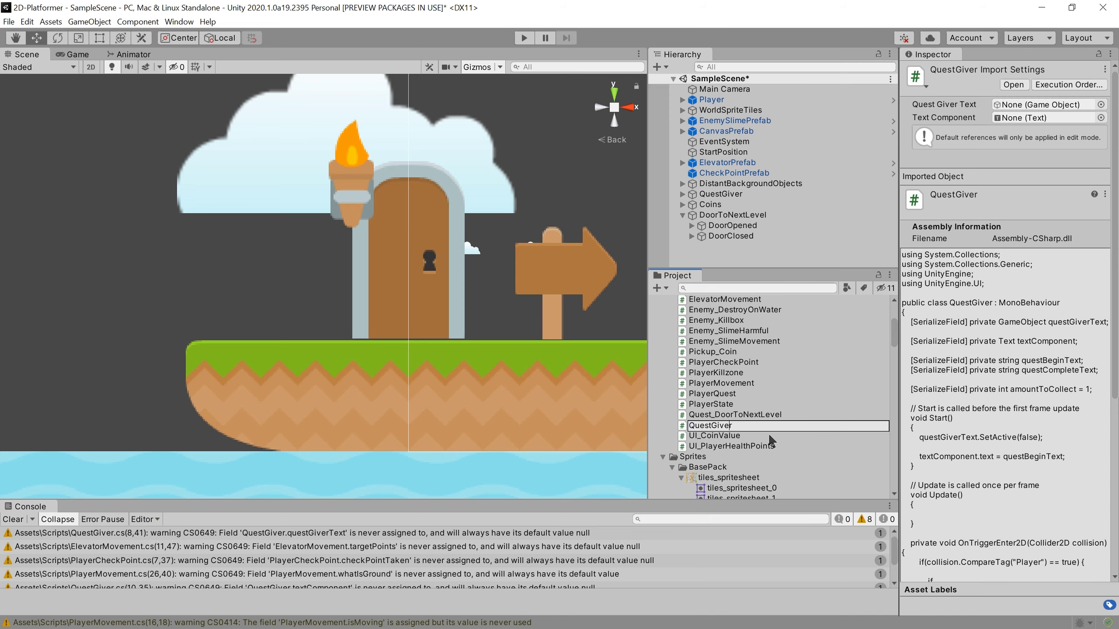
type("_")
key("Return")
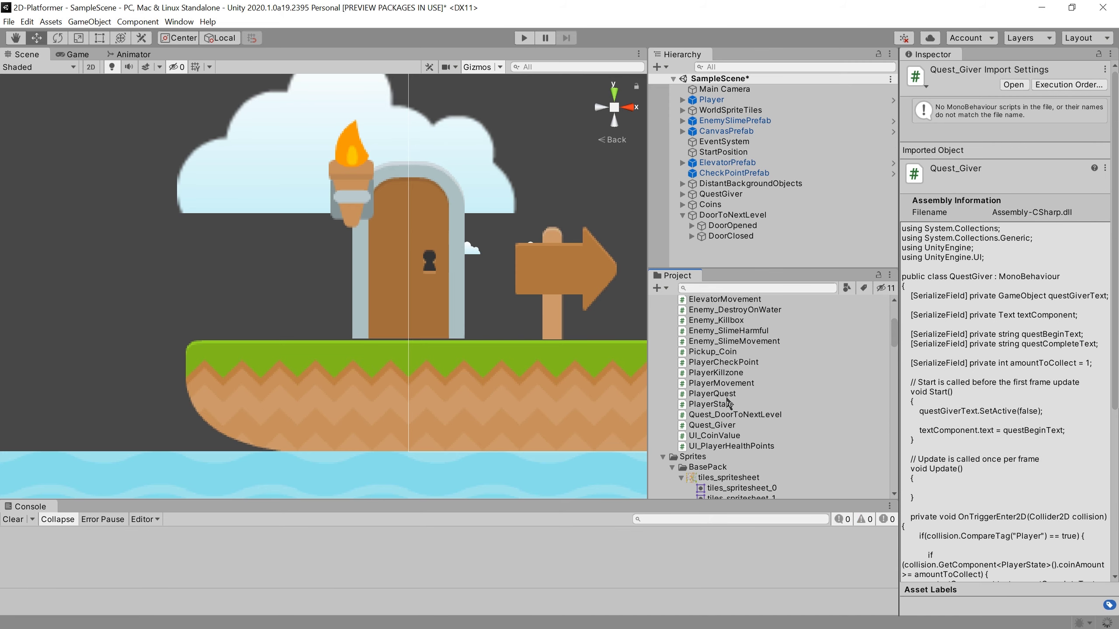
- Rename the PlayerQuest script to Quest_Player, leaving Quest_DoorToNextLevel unchanged
left_click(729, 397)
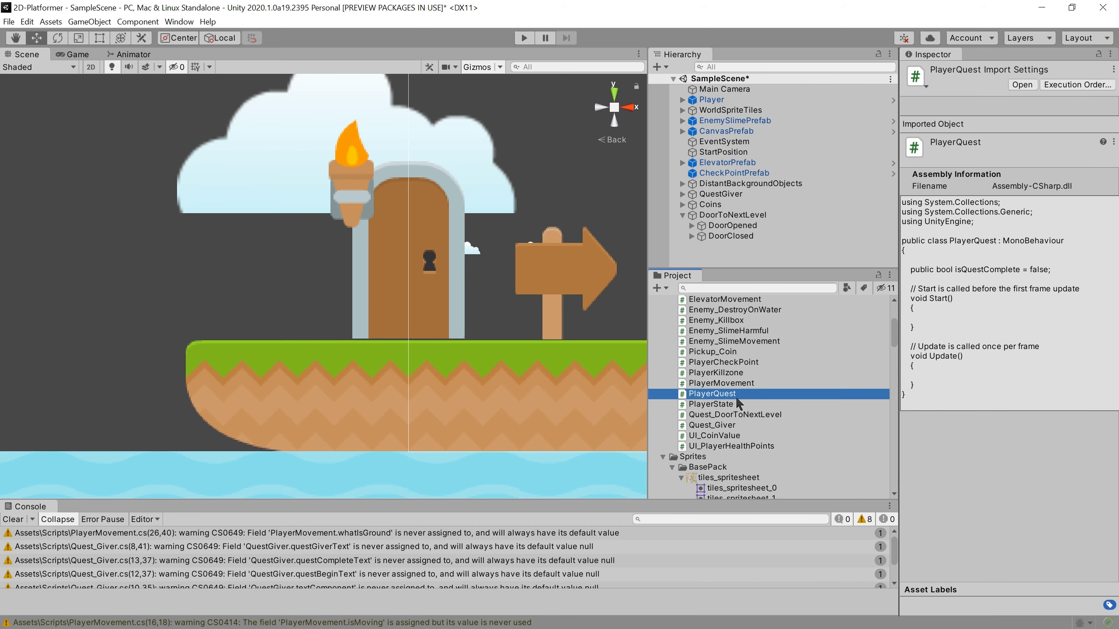
left_click(726, 397)
double_click(724, 394)
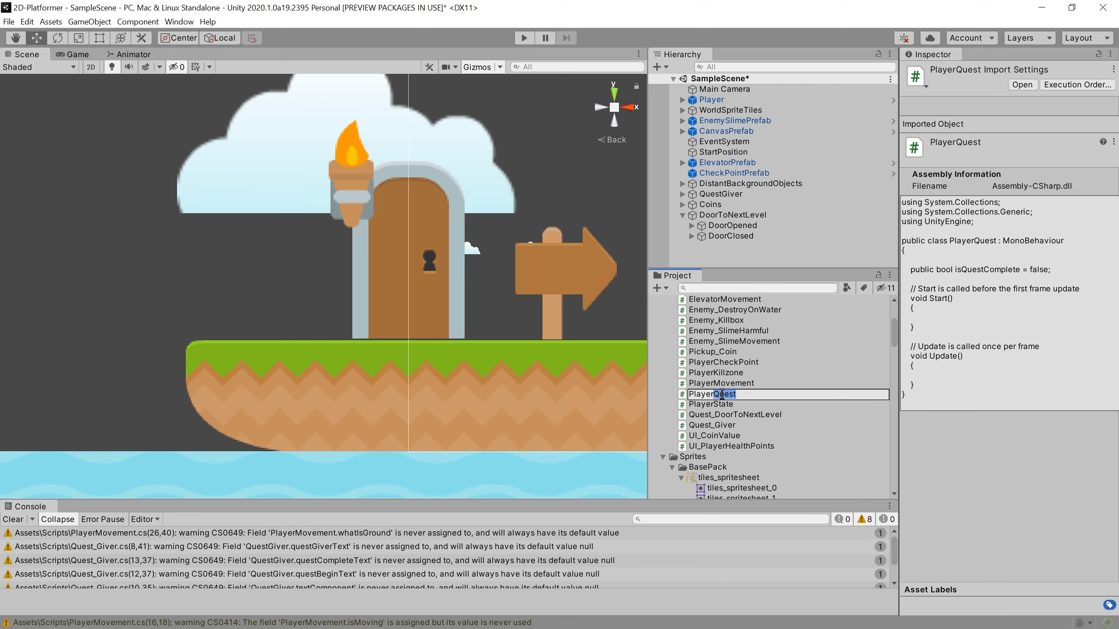
left_click(742, 396)
key("BackSpace")
key("BackSpace")
key("BackSpace")
key("BackSpace")
key("BackSpace")
key("BackSpace")
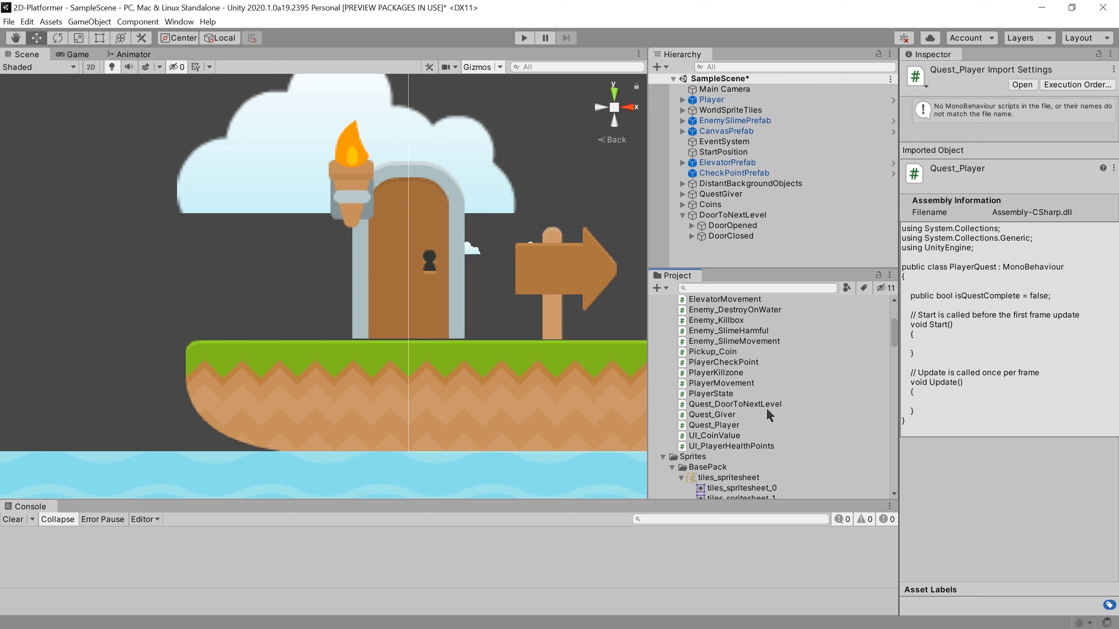
left_click(737, 401)
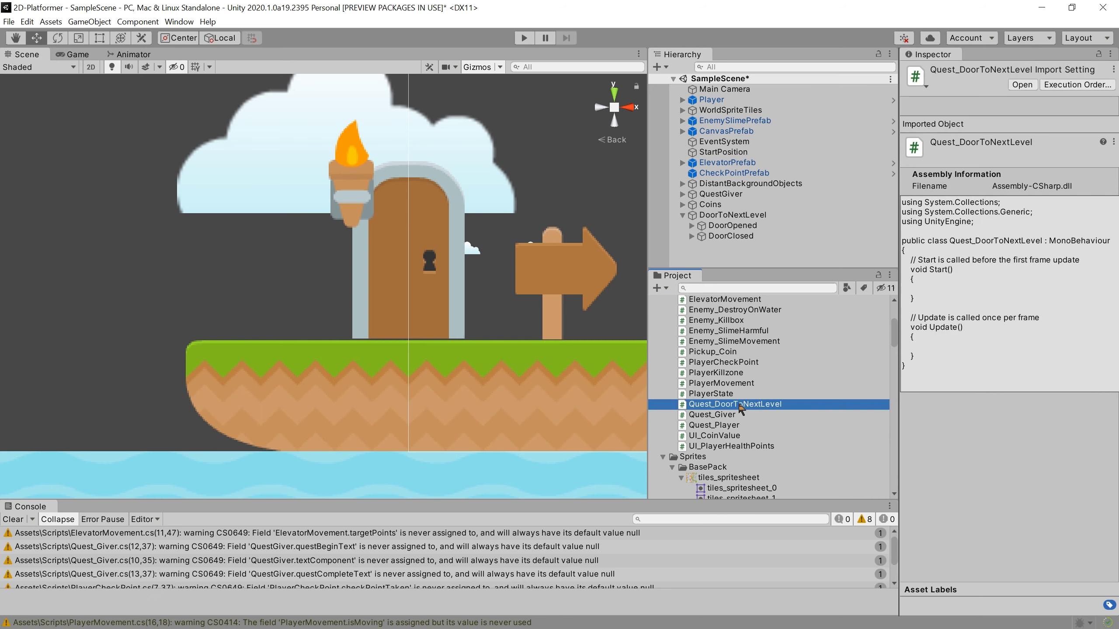
left_click(970, 240)
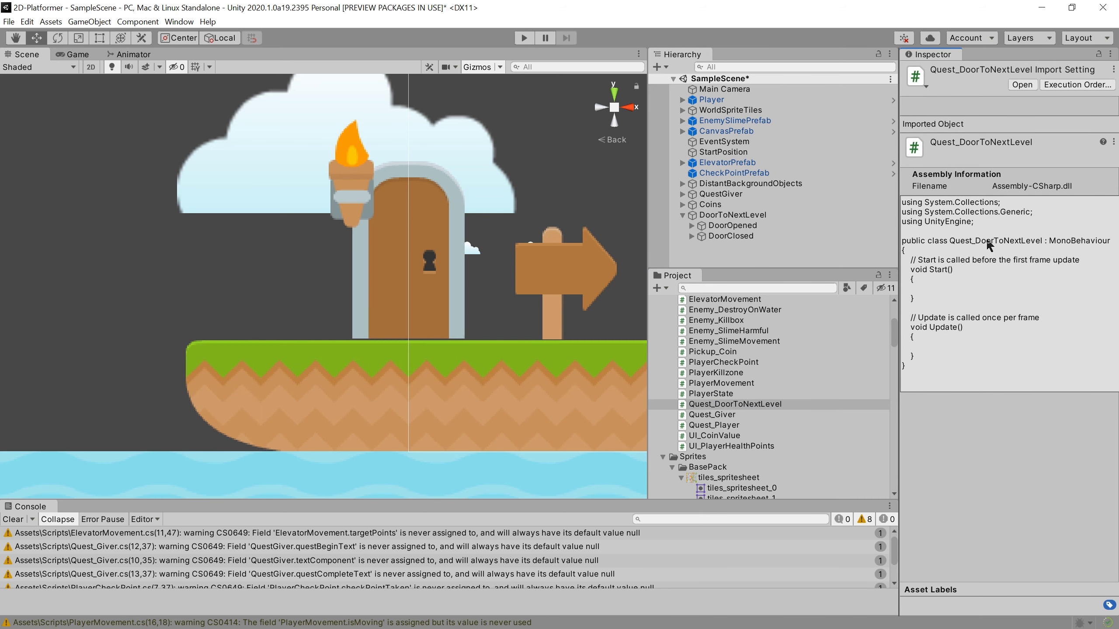
left_click(713, 414)
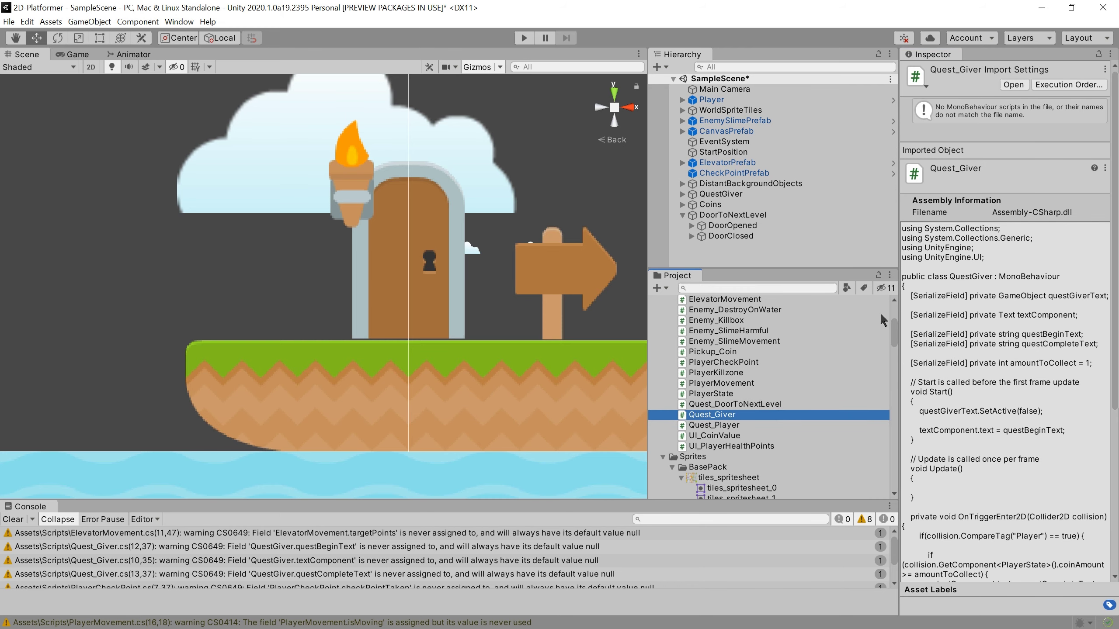
- Open Quest_Giver in Visual Studio and rename its QuestGiver class to Quest_Giver with Ctrl+R
double_click(721, 418)
left_click(623, 155)
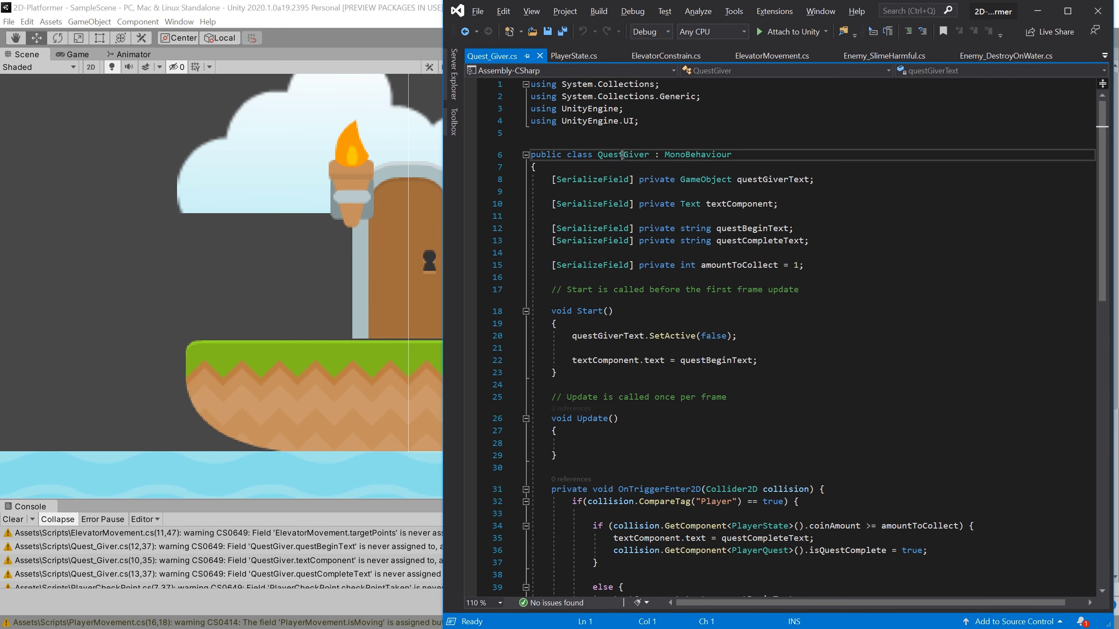
key("ctrl+r")
key("ctrl+r")
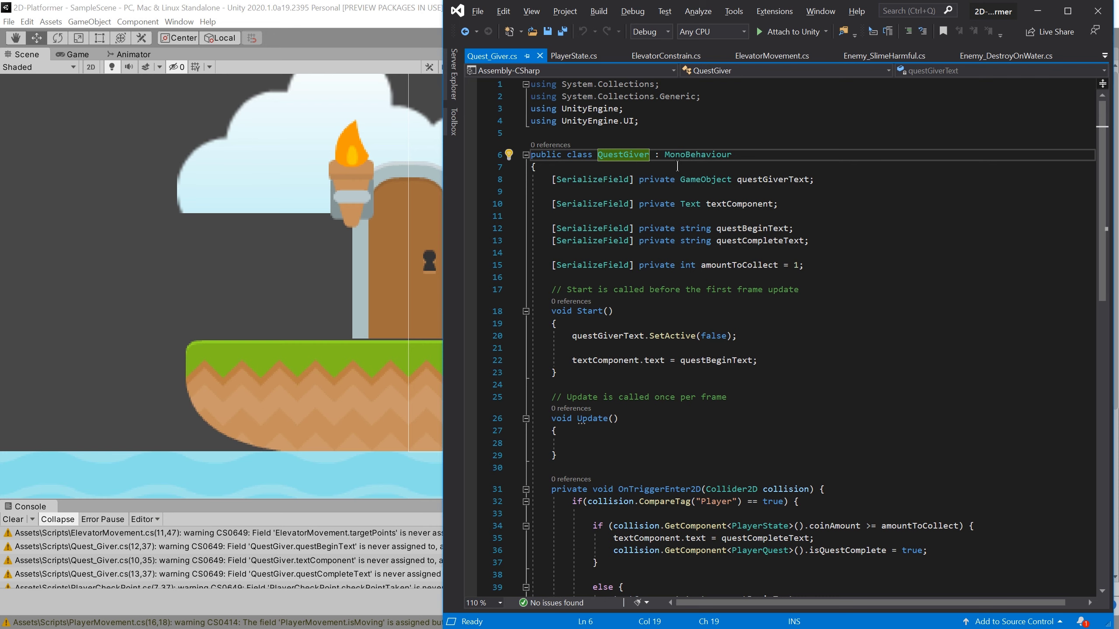
type("_")
key("Return")
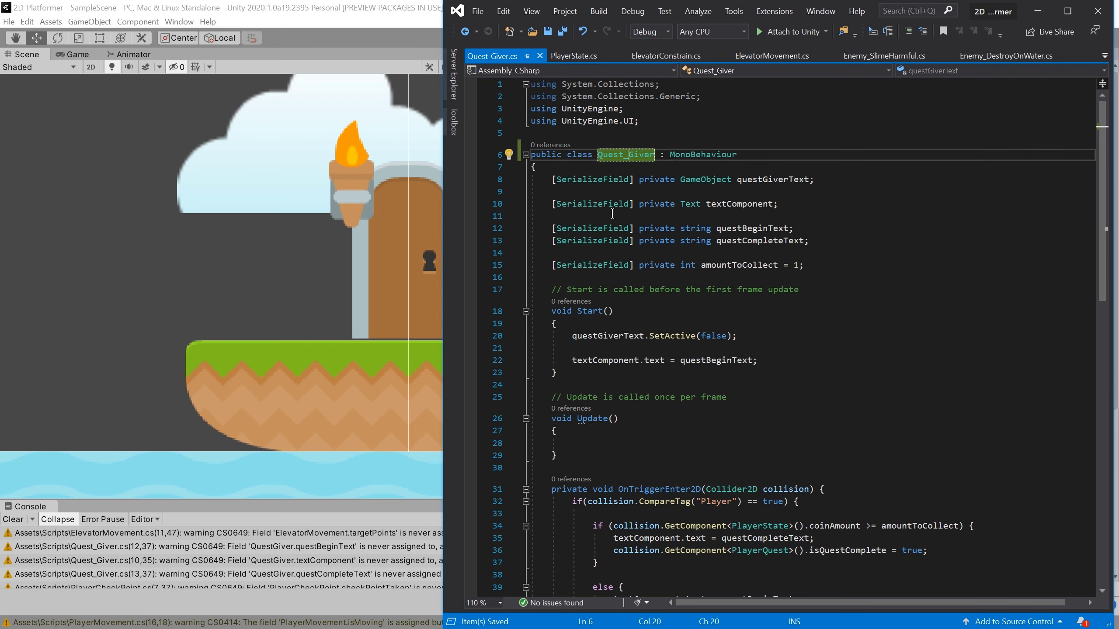
scroll(612, 213, "down", 6)
scroll(612, 213, "up", 6)
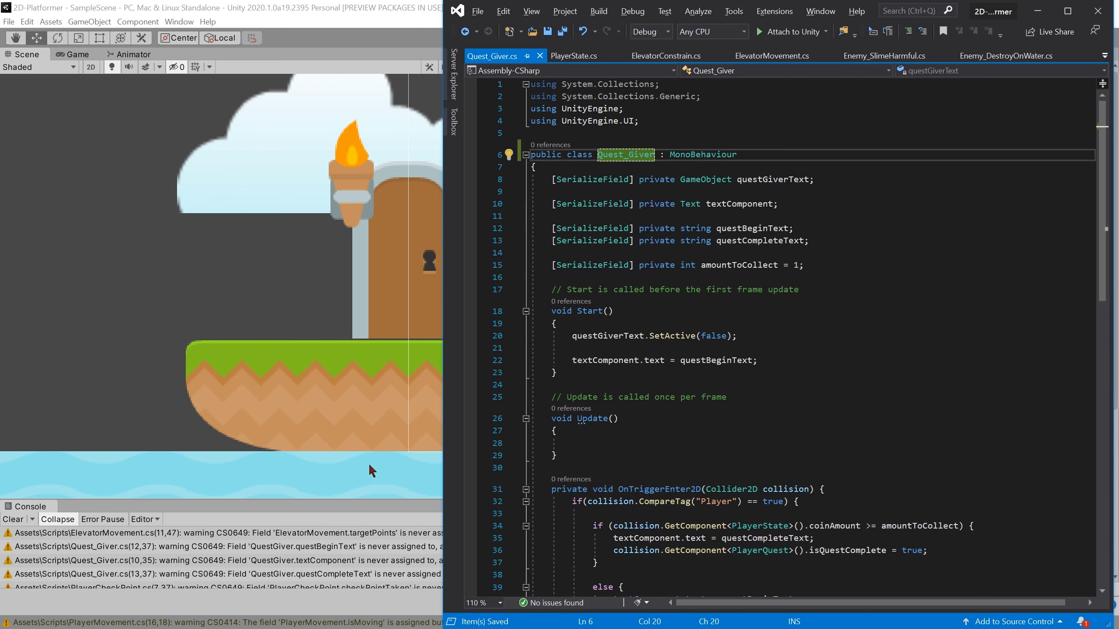
left_click(375, 508)
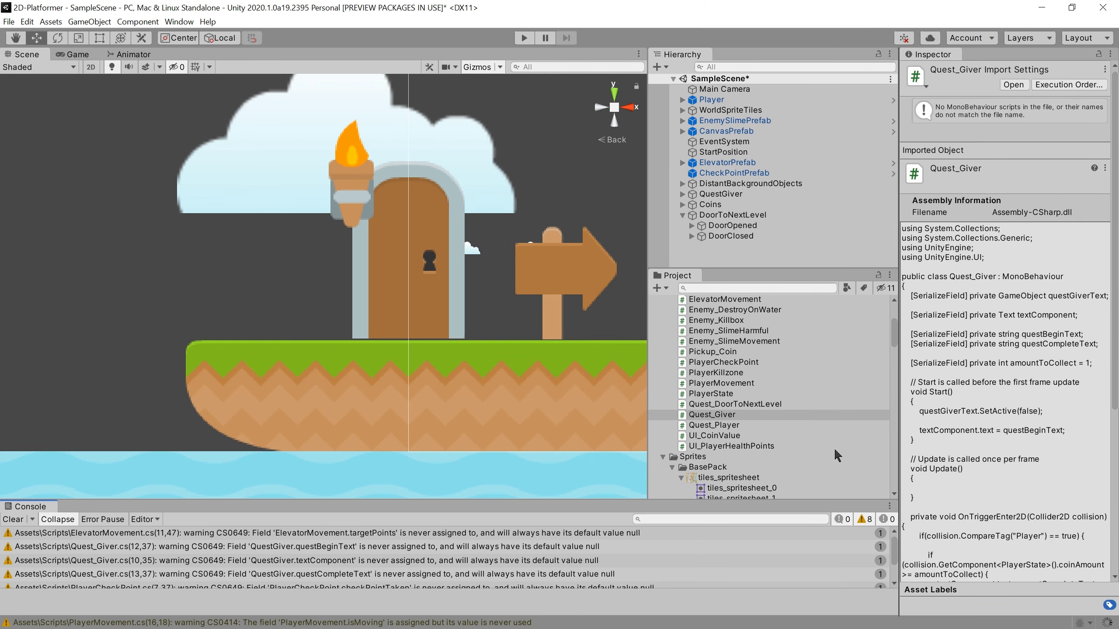
- Rename the PlayerQuest class to Quest_Player in its script
left_click(721, 425)
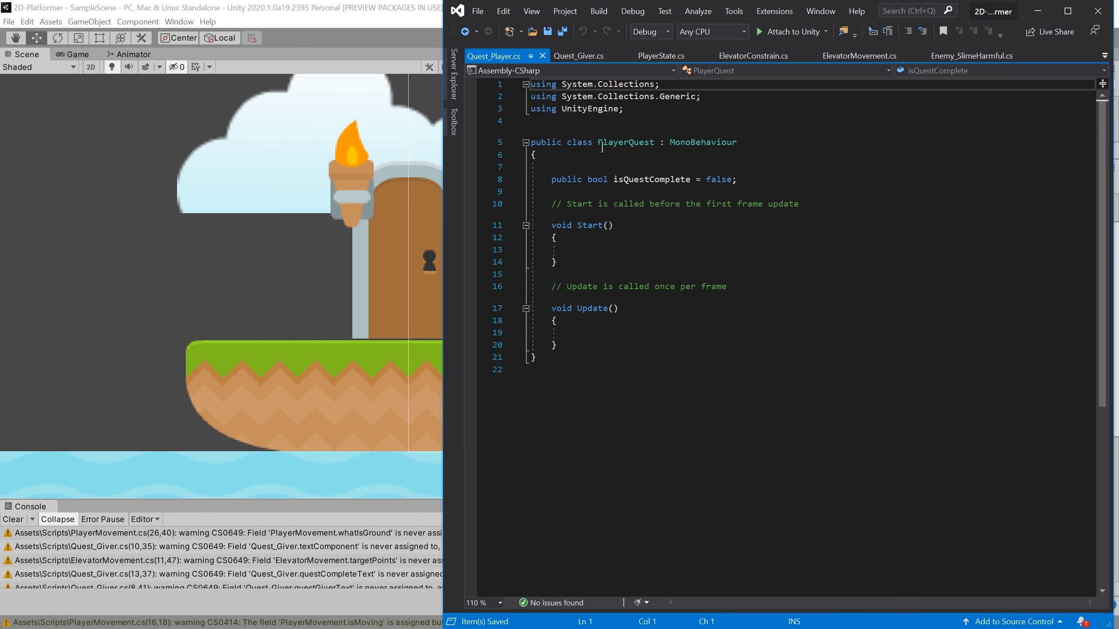
left_click(612, 144)
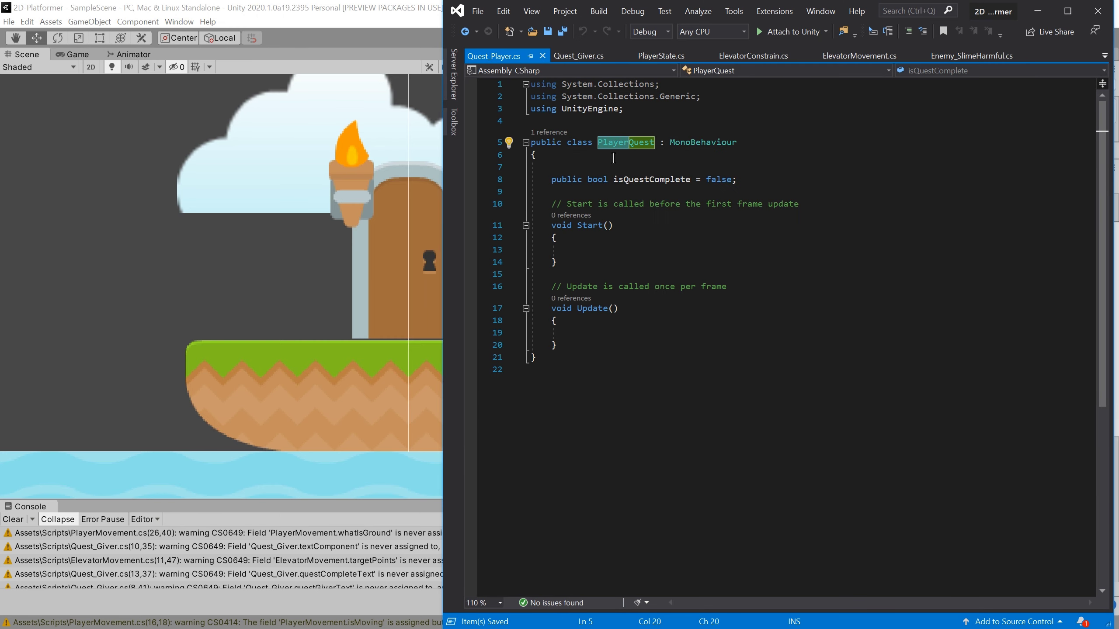
key("ctrl+BackSpace")
key("ctrl+Right")
type("_Player")
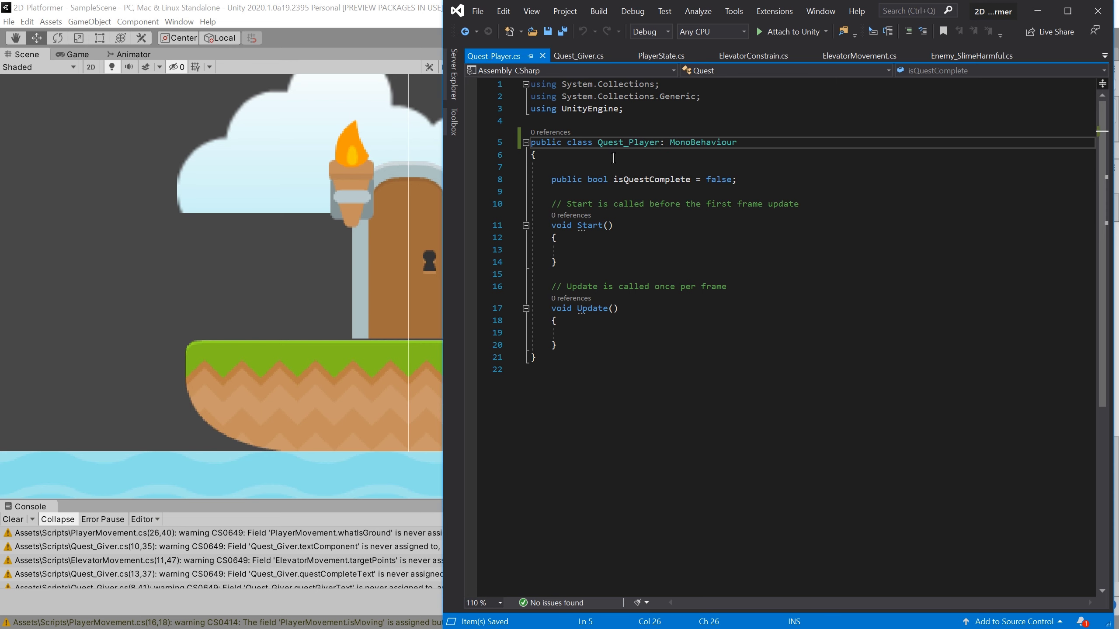
left_click(652, 179)
double_click(651, 179)
- Change the GetComponent<PlayerQuest> reference on line 36 of Quest_Giver.cs to Quest_Player
left_click(578, 56)
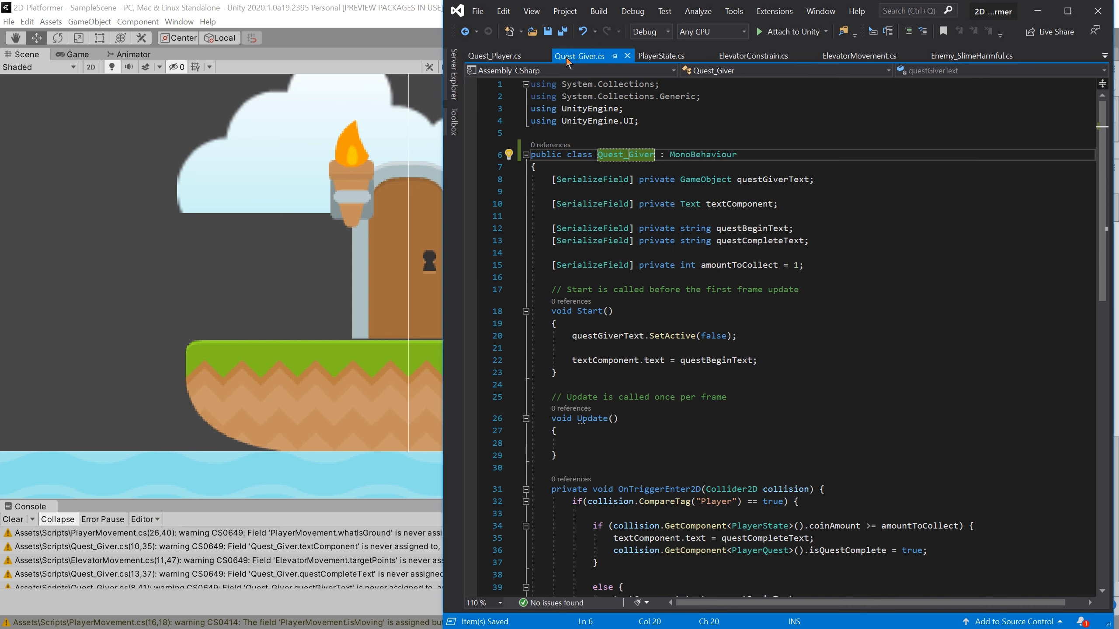
left_click(683, 289)
scroll(683, 291, "down", 4)
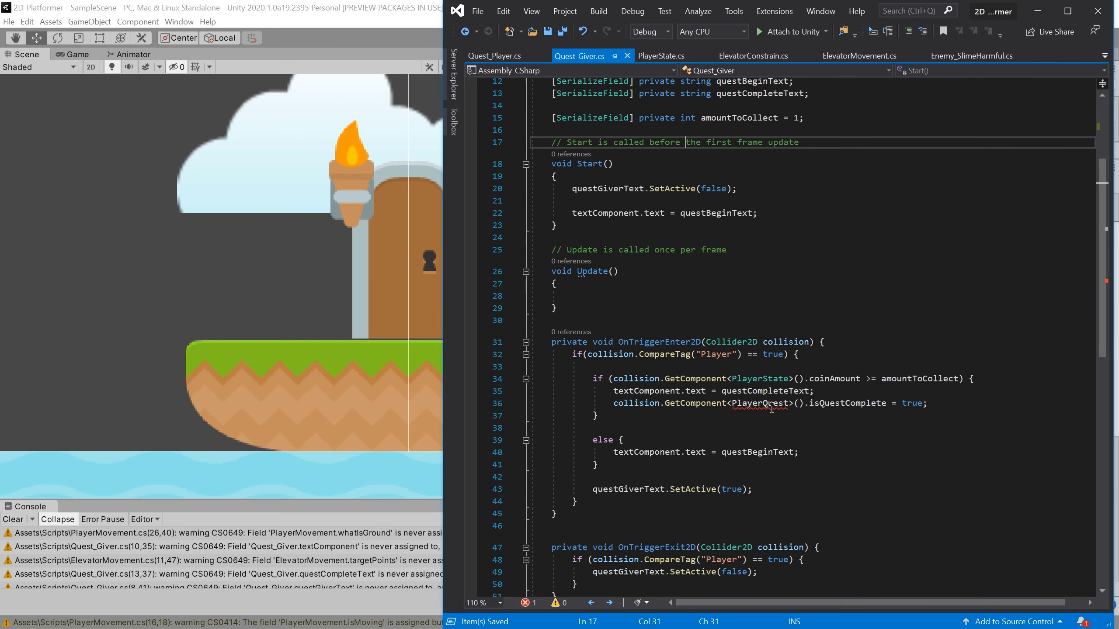
left_click_drag(788, 404, 732, 403)
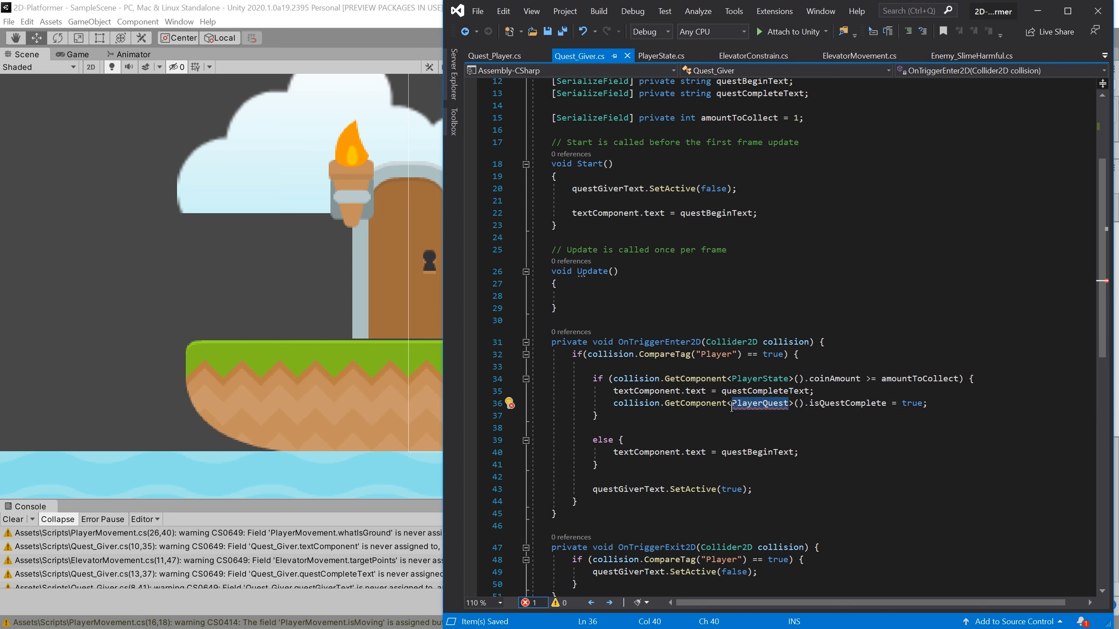
mouse_move(733, 405)
type("Quest")
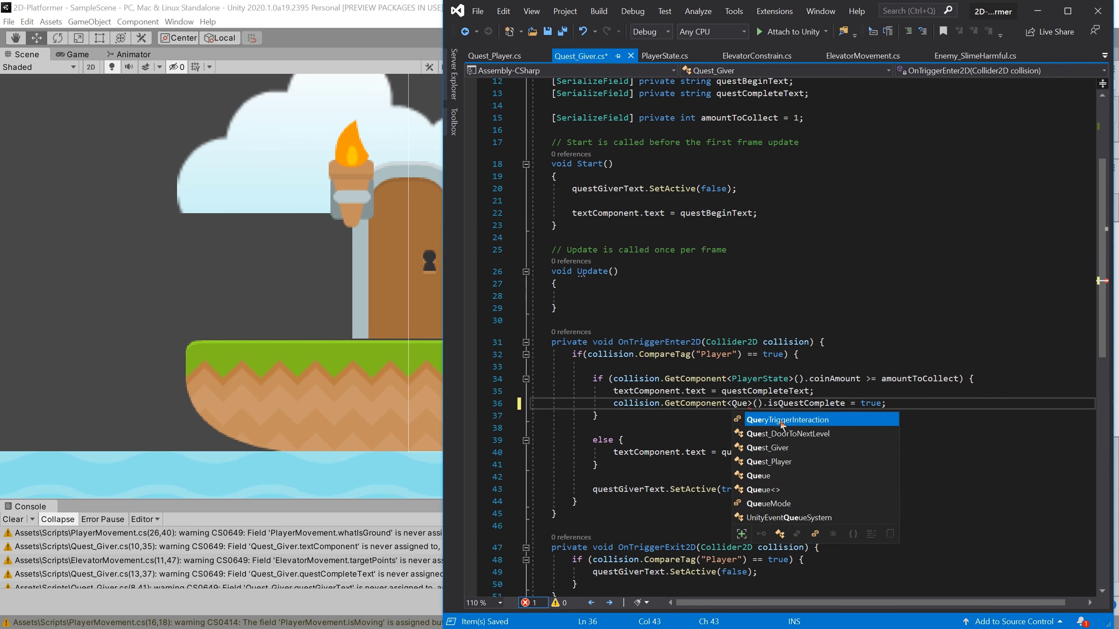
type("_P")
double_click(781, 421)
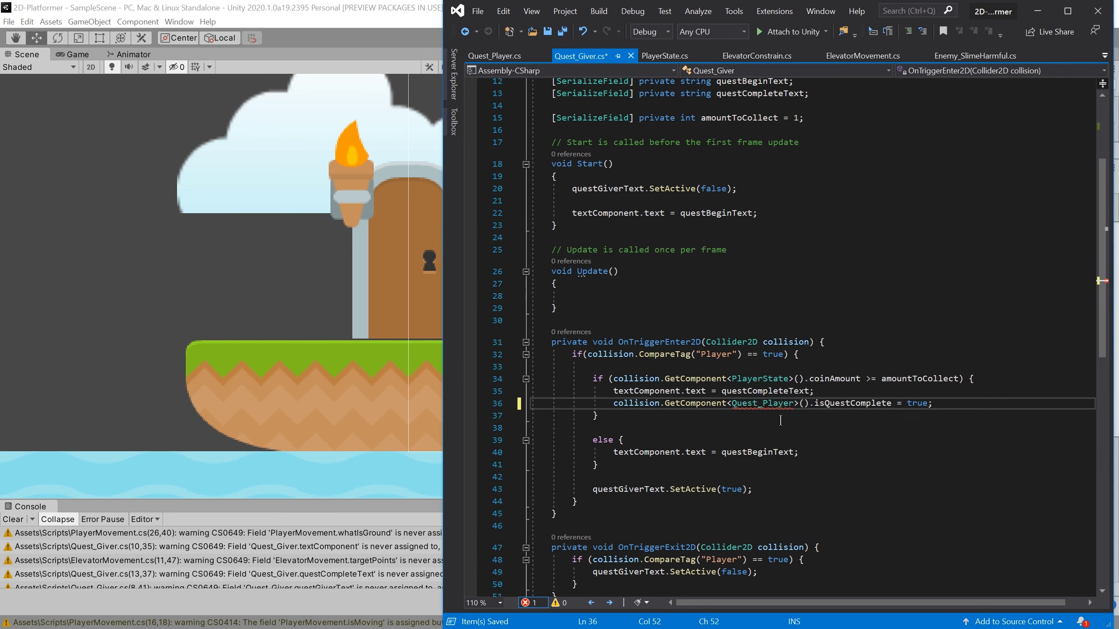
left_click(495, 55)
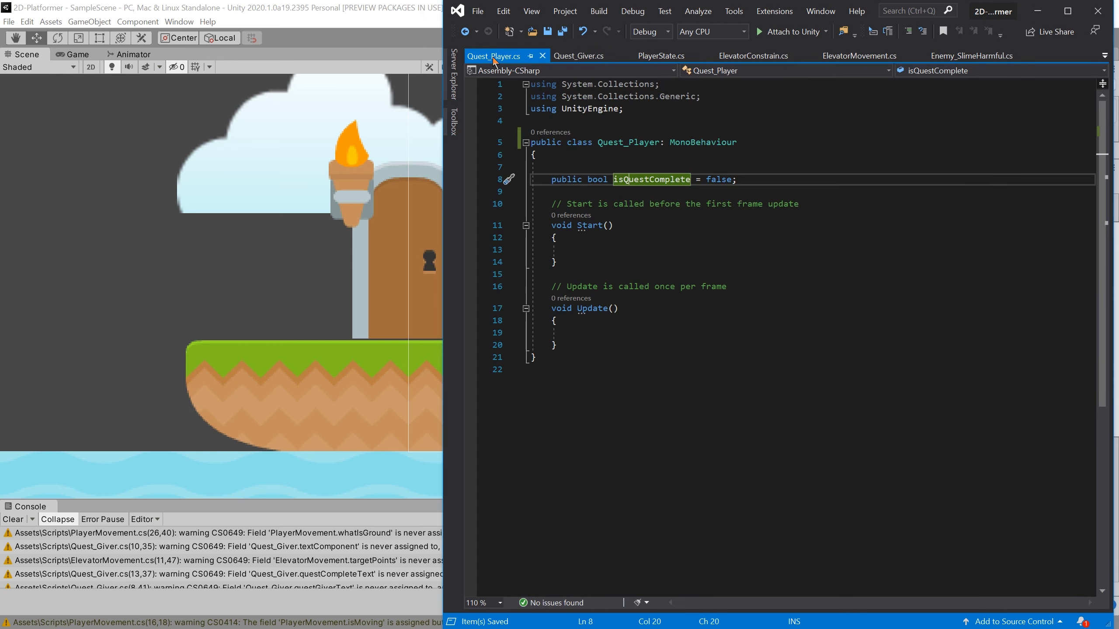
left_click(407, 25)
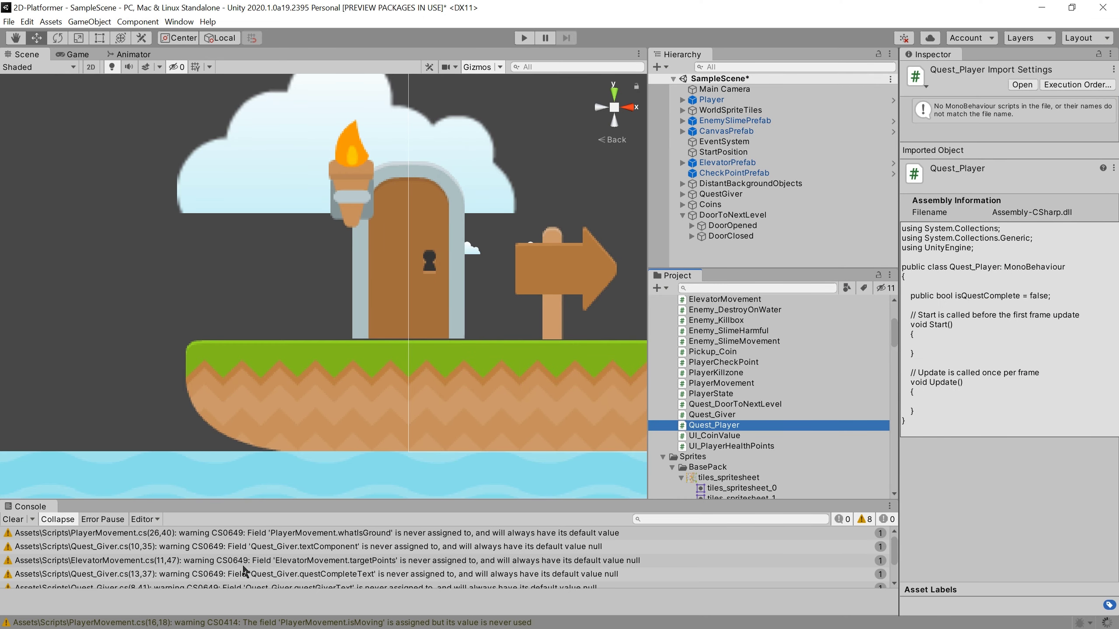
- Clear the Console, attach Quest_DoorToNextLevel to DoorToNextLevel, and open the script in Visual Studio
left_click(14, 519)
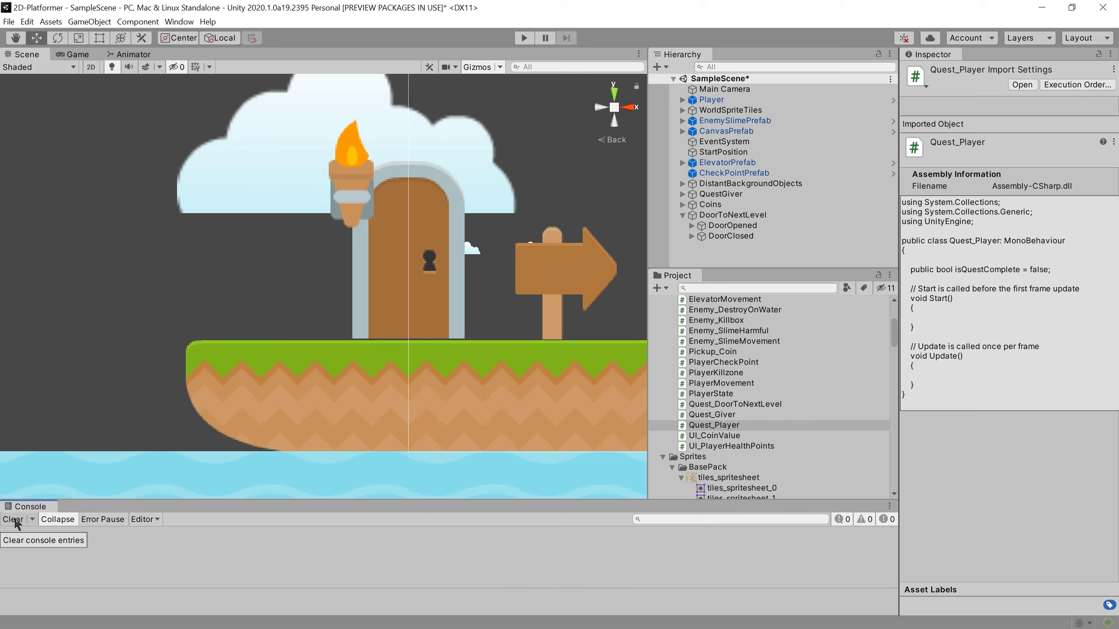
left_click(750, 406)
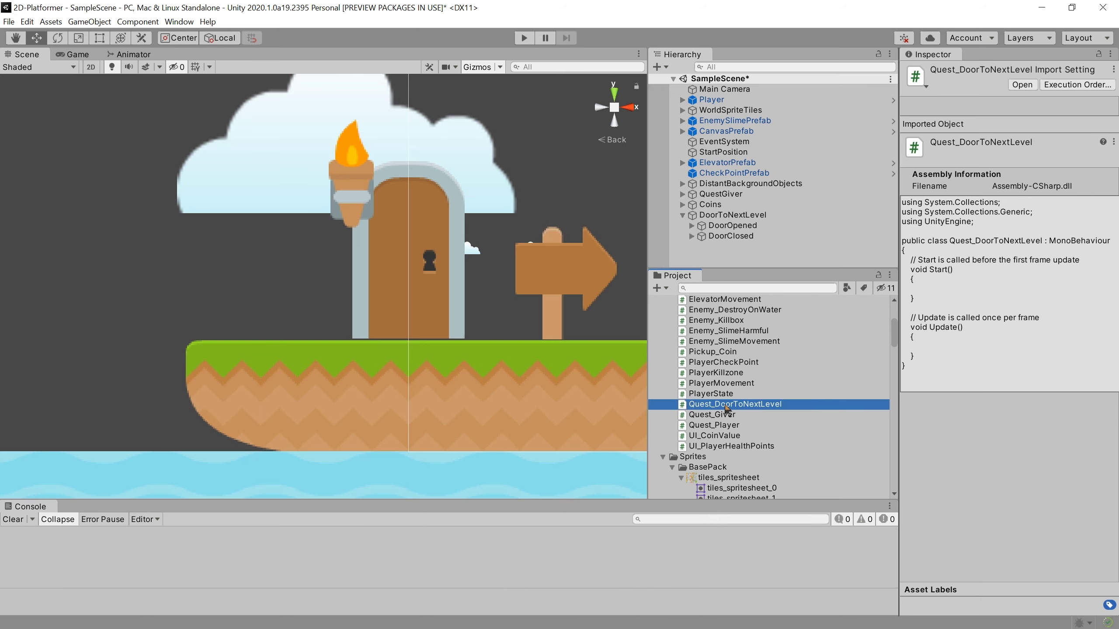
left_click_drag(751, 399, 734, 216)
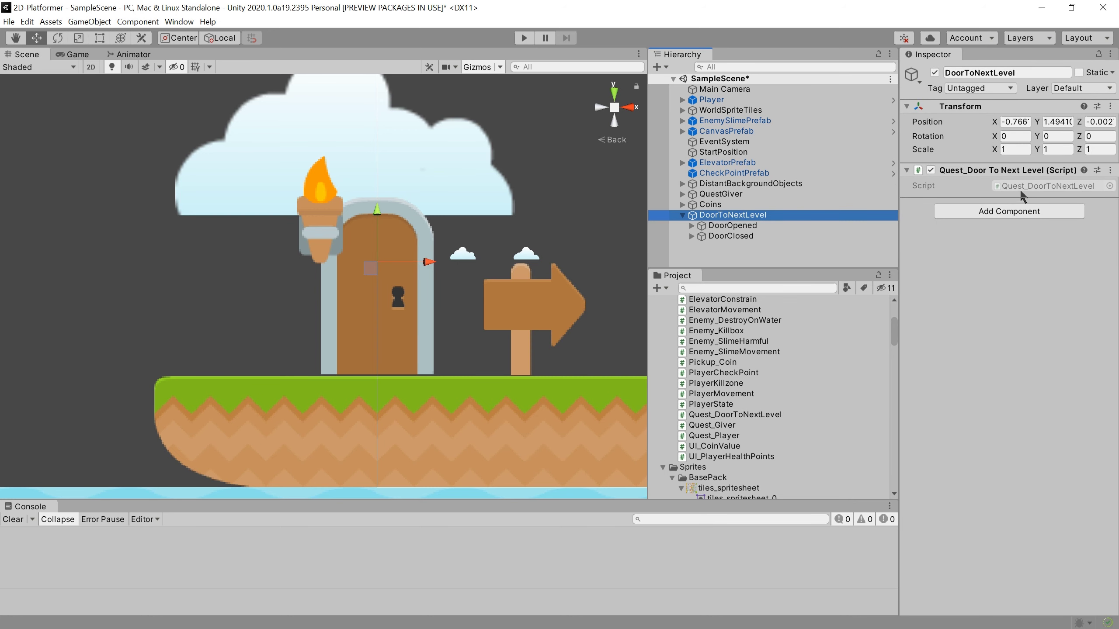
double_click(1020, 189)
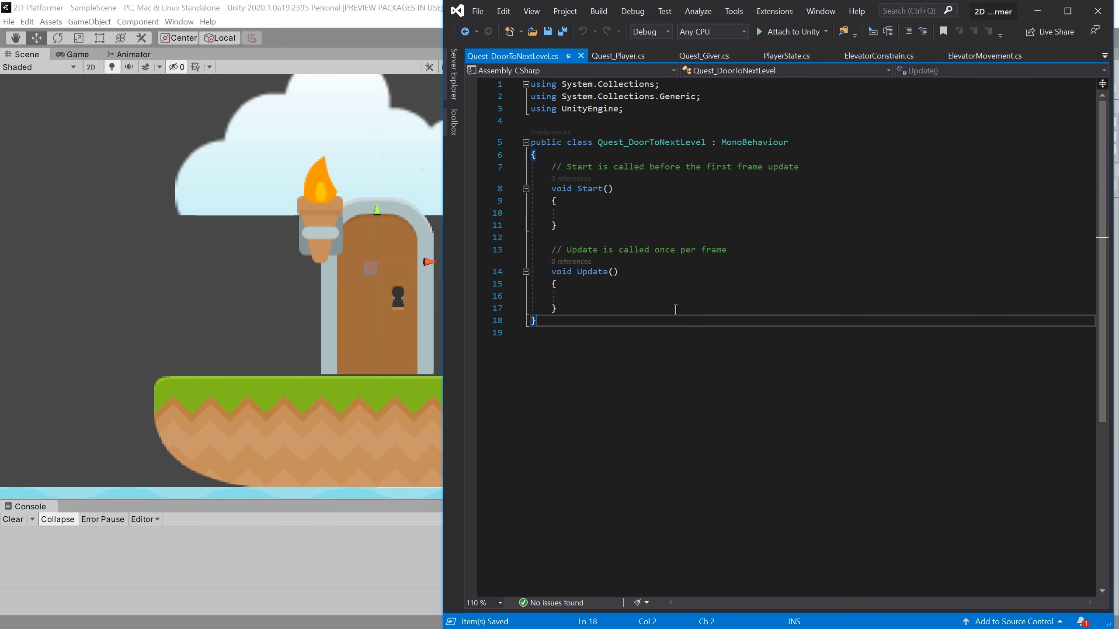
- Add an OnTriggerEnter2D method with if (collision.CompareTag("Player") == true)
left_click(675, 310)
key("Return")
key("Return")
type("trig")
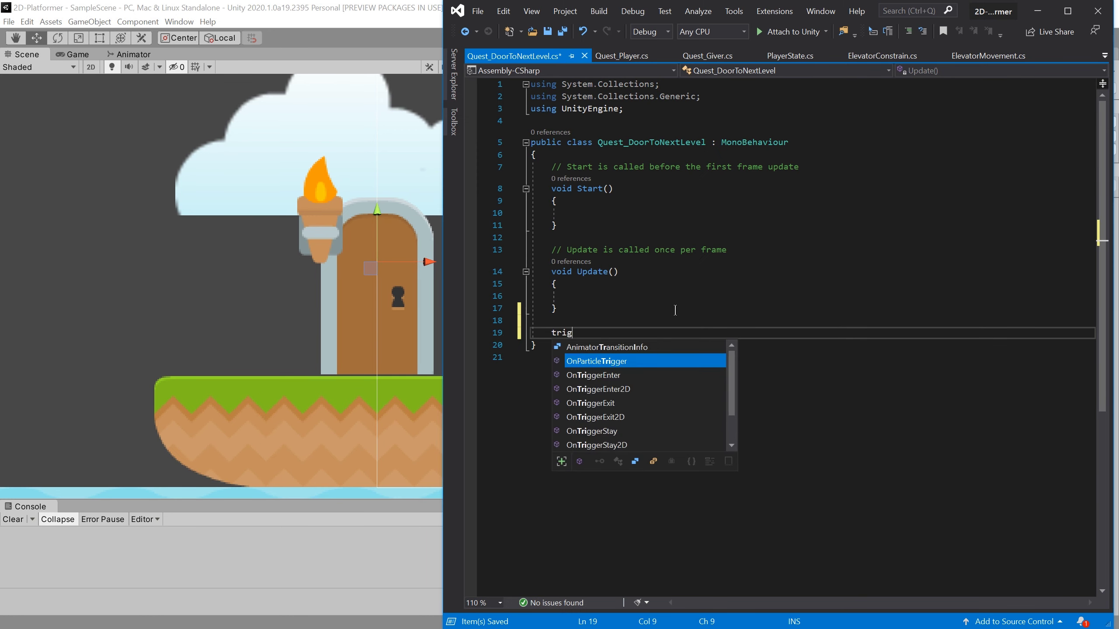
type("g")
key("Down")
key("Down")
key("Tab")
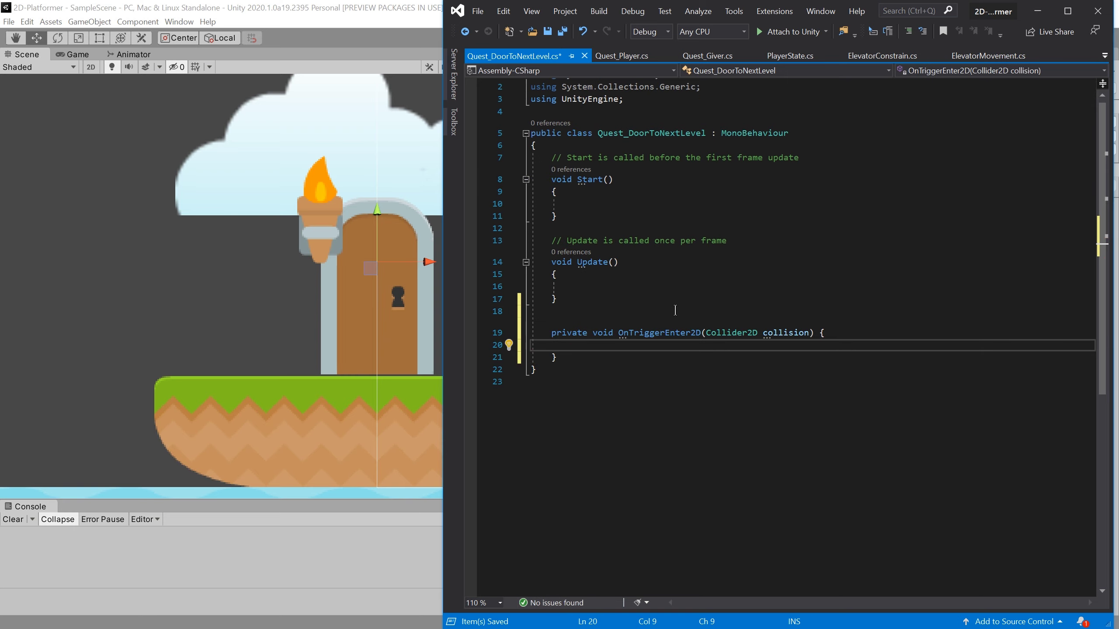
type("if (col")
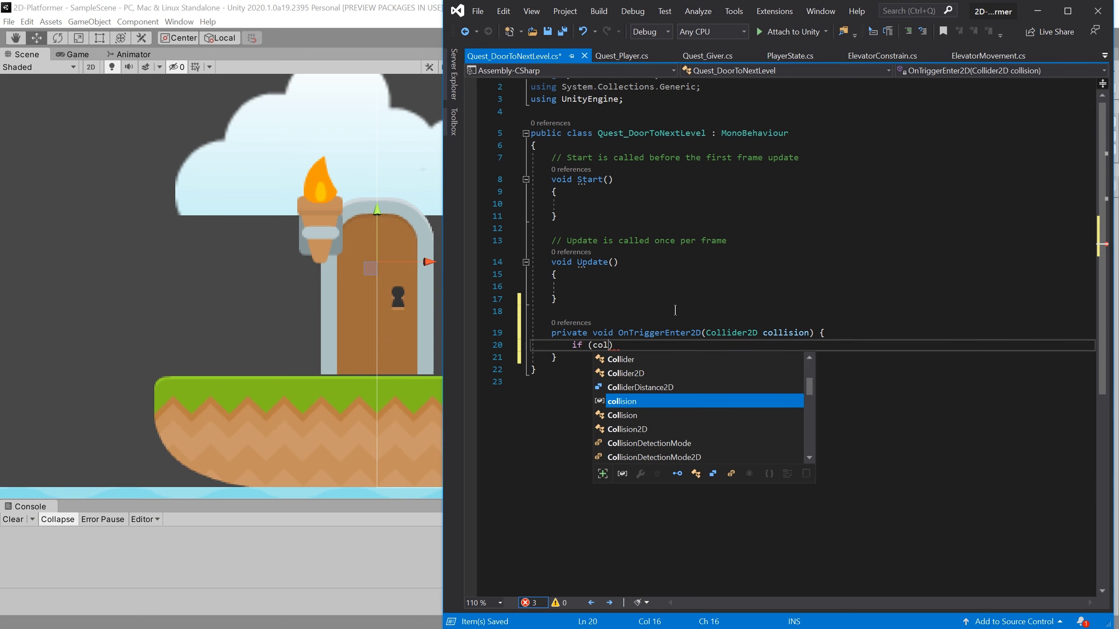
key("Tab")
type(".com")
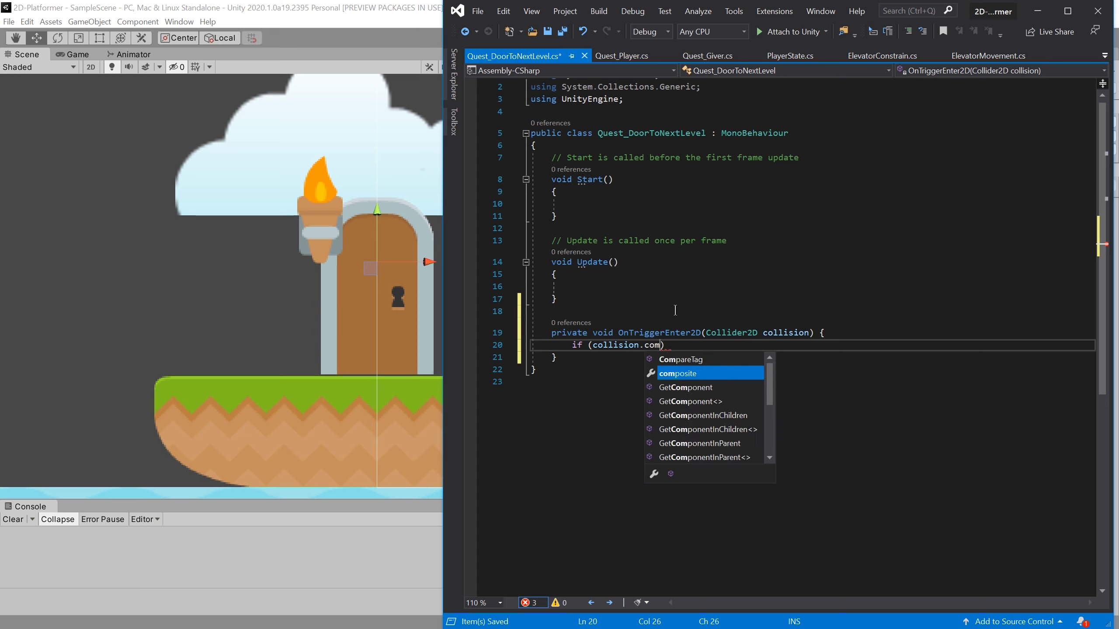
key("Tab")
key("BackSpace")
key("BackSpace")
key("BackSpace")
type("pareTag")
type("(\"Player\"")
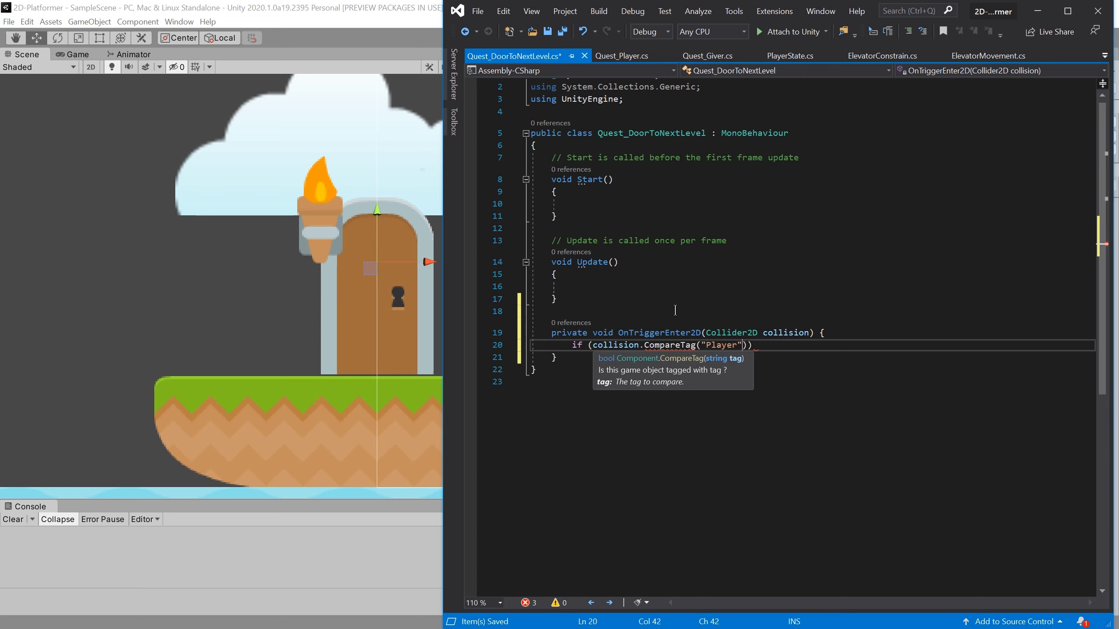
type(") == ")
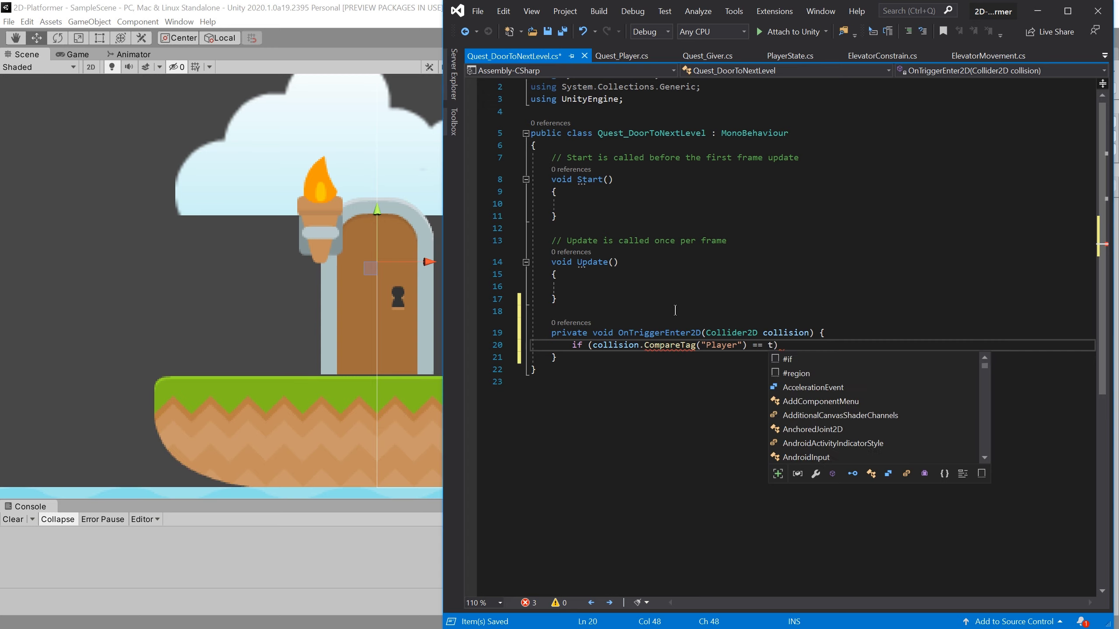
type("true)")
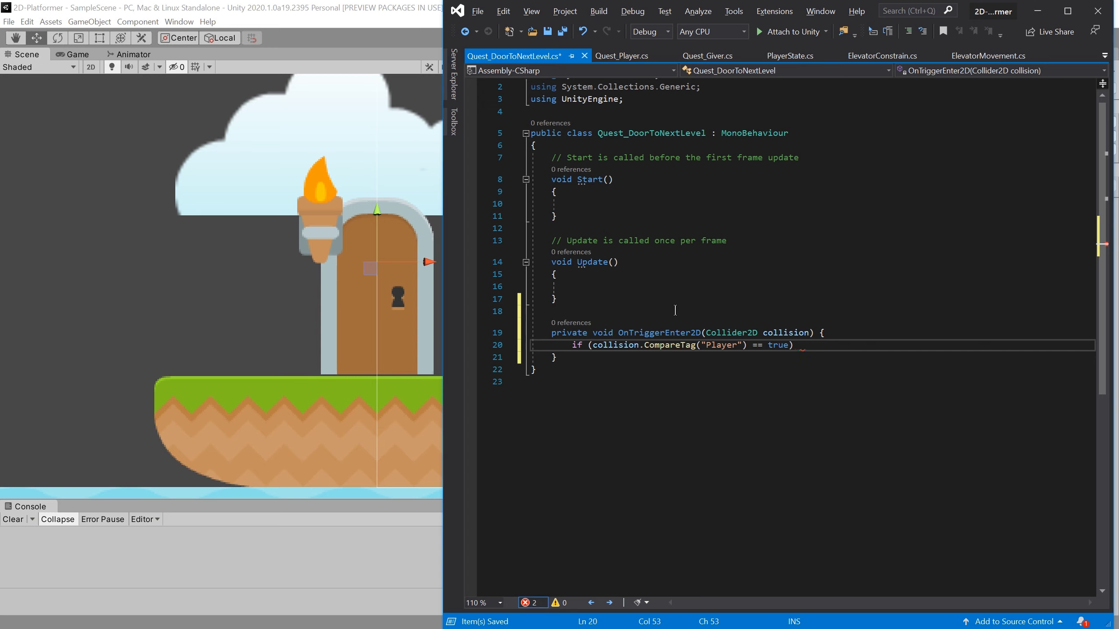
type(" {")
key("Return")
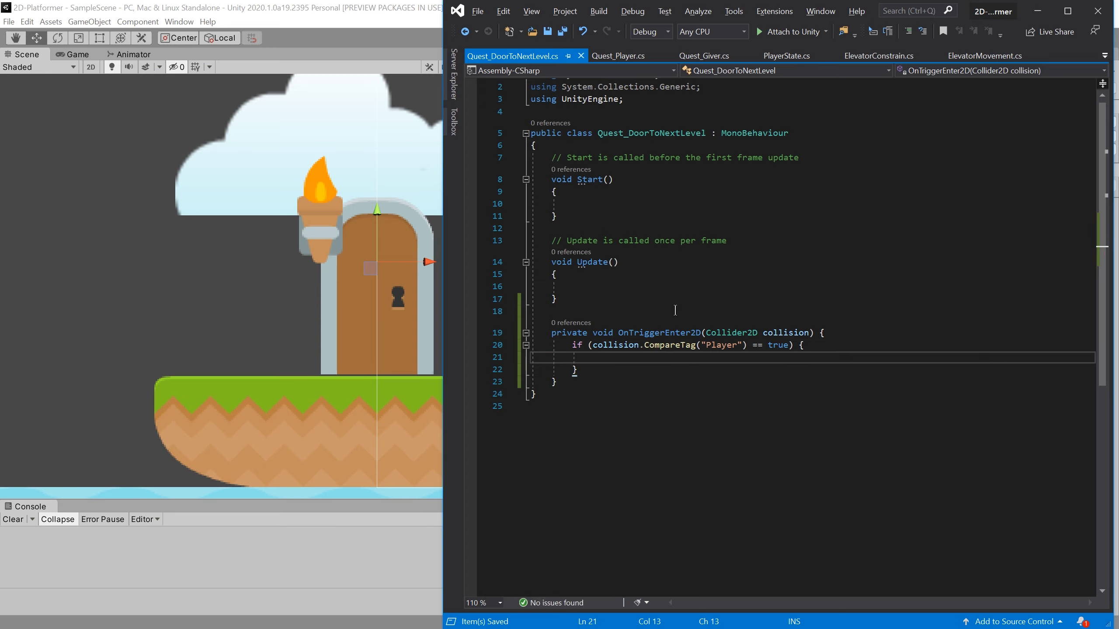
- Write a collision.GetComponent<Quest_Player>() expression inside the Player block
type("cp")
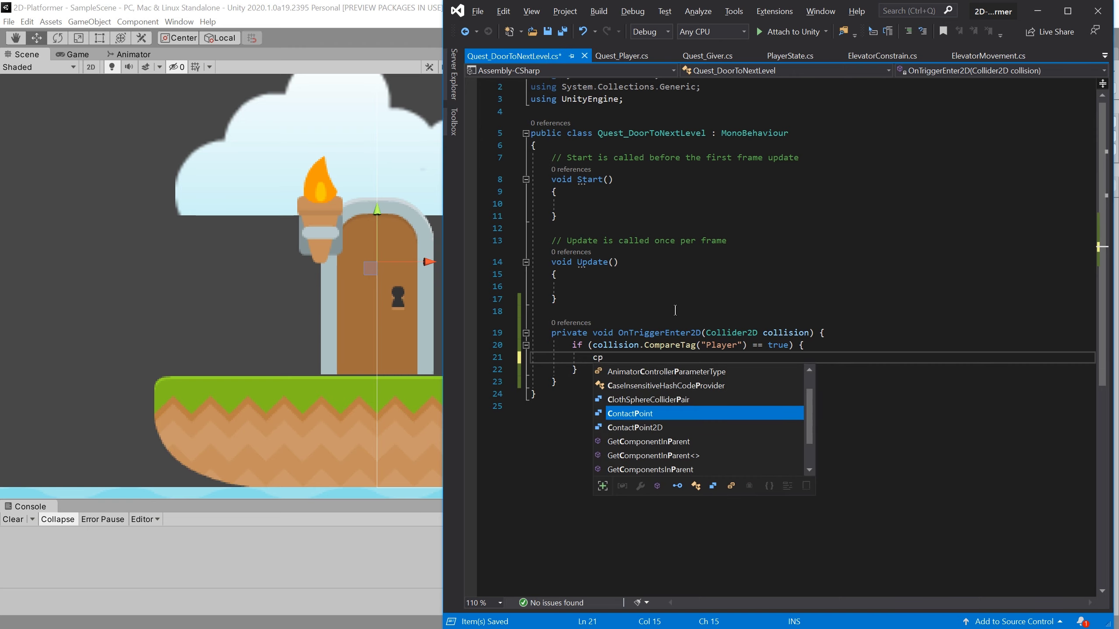
type("o.get")
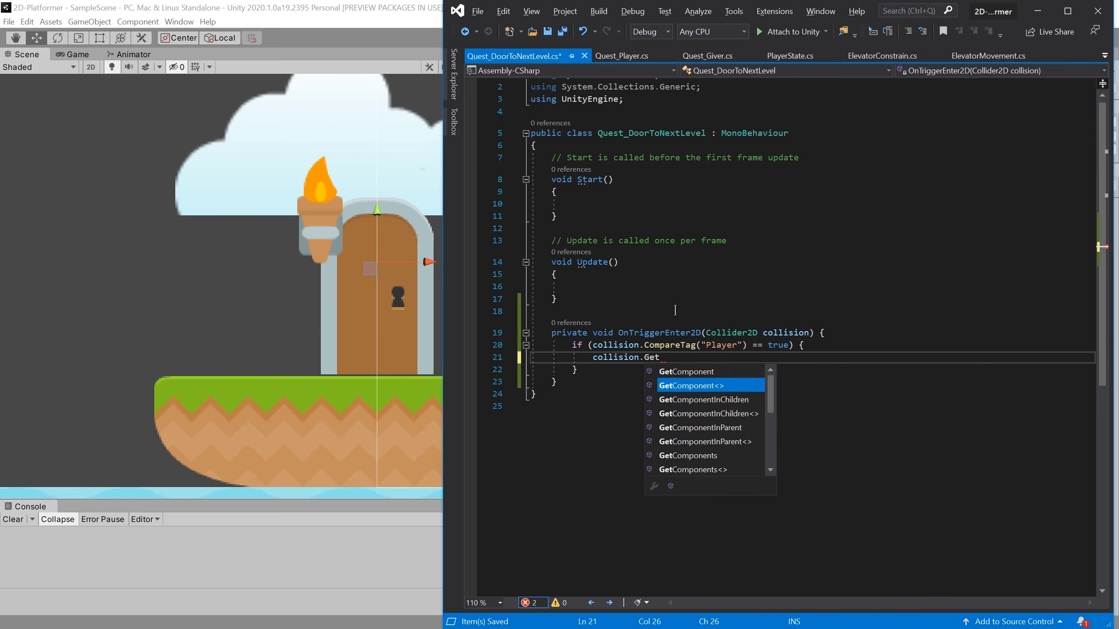
type("<")
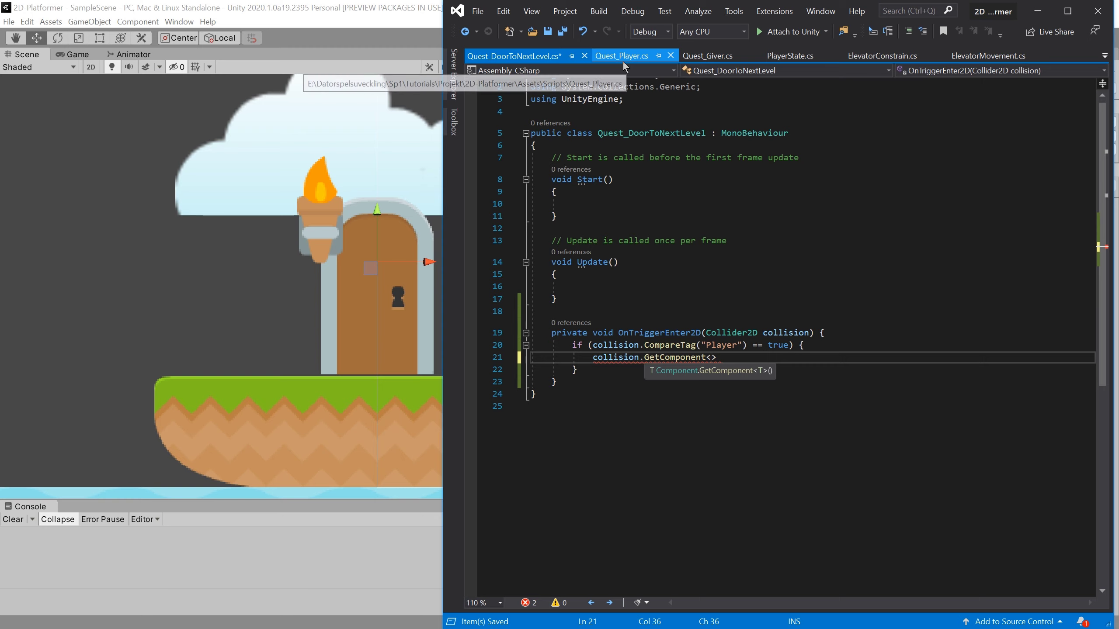
type("quest")
key("Tab")
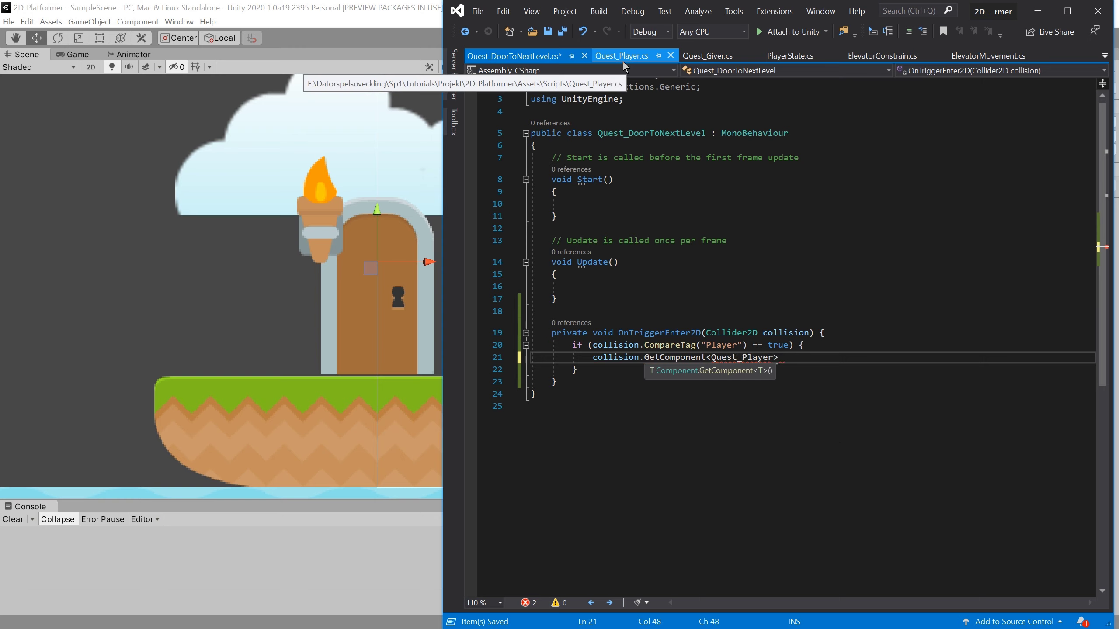
type(">()")
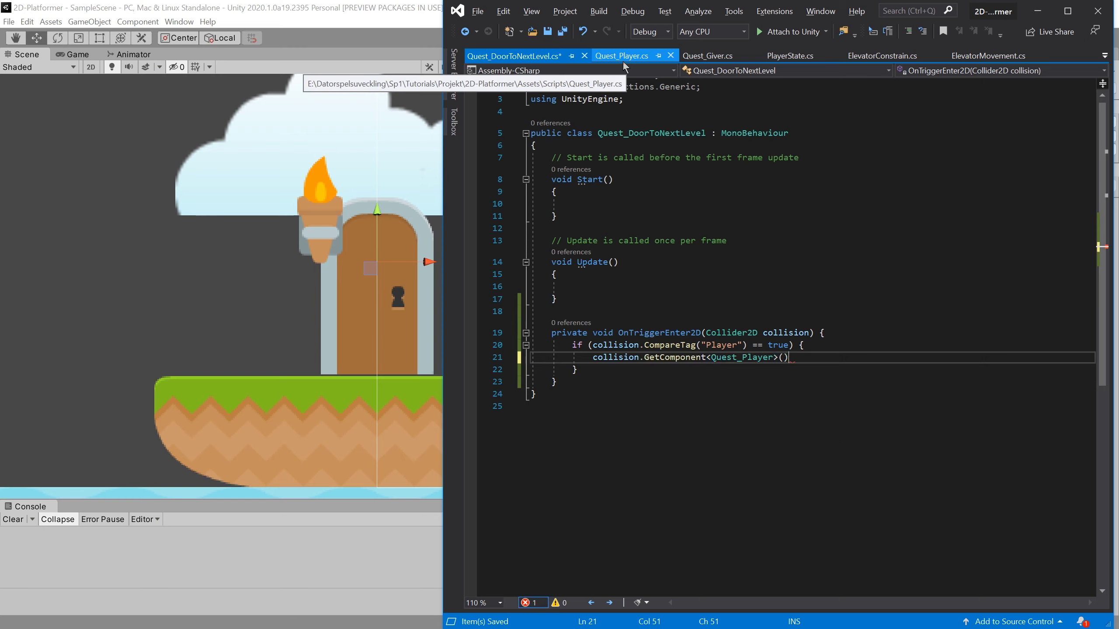
type(".")
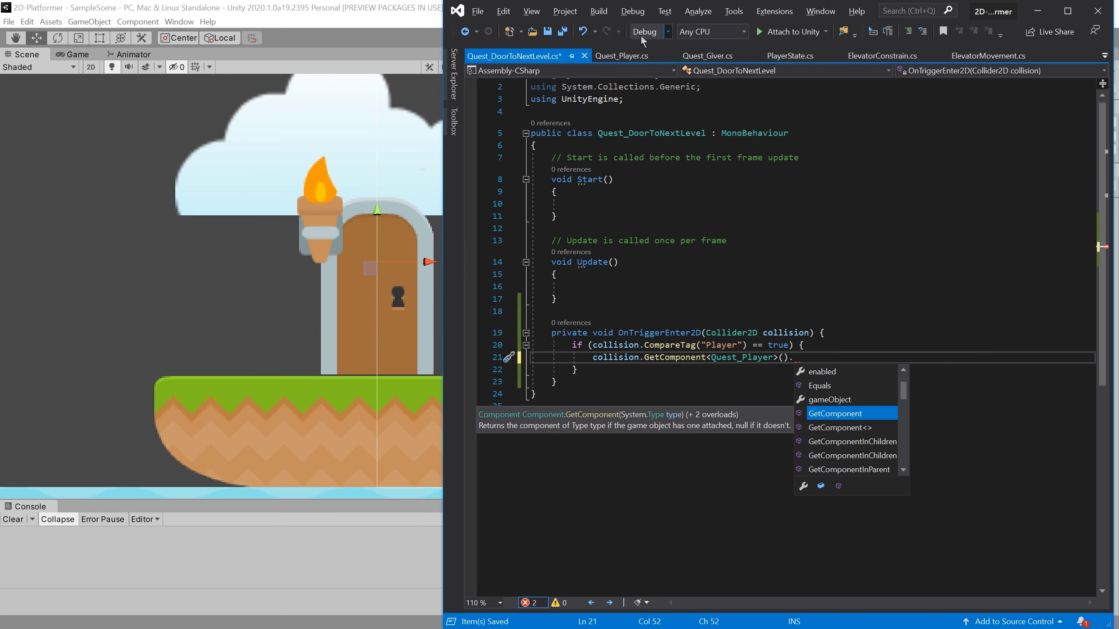
left_click(622, 60)
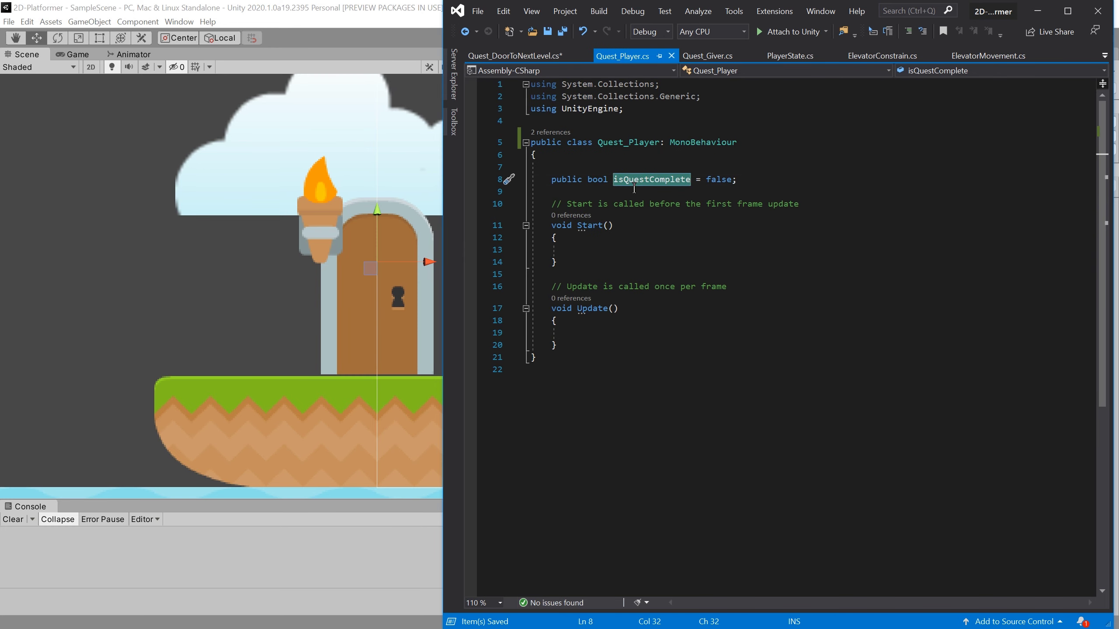
left_click(515, 56)
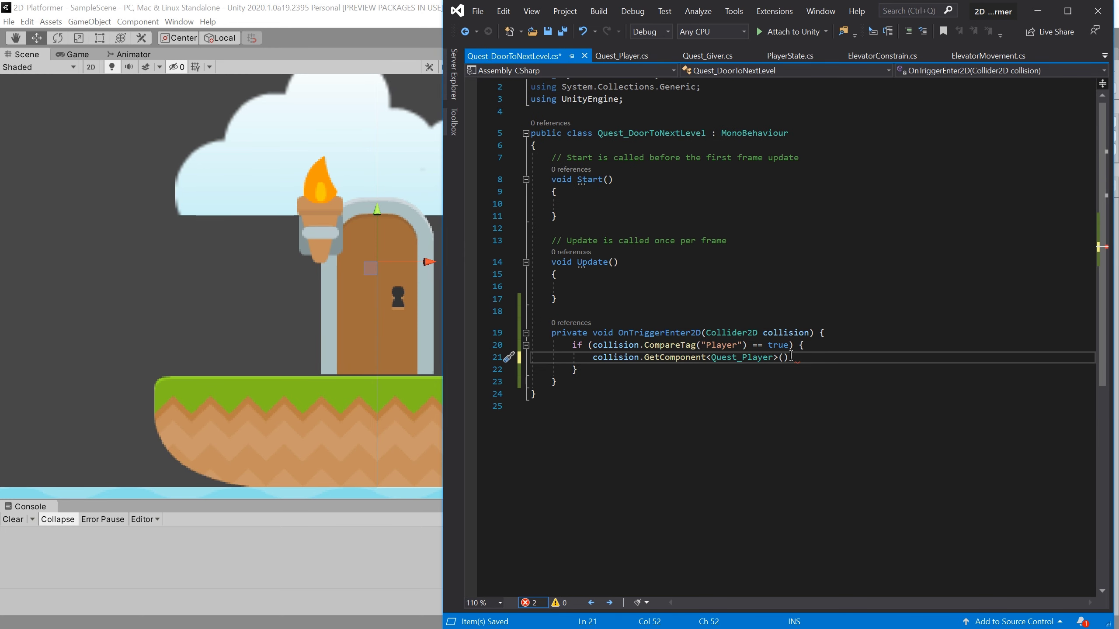
key("Home")
key("Return")
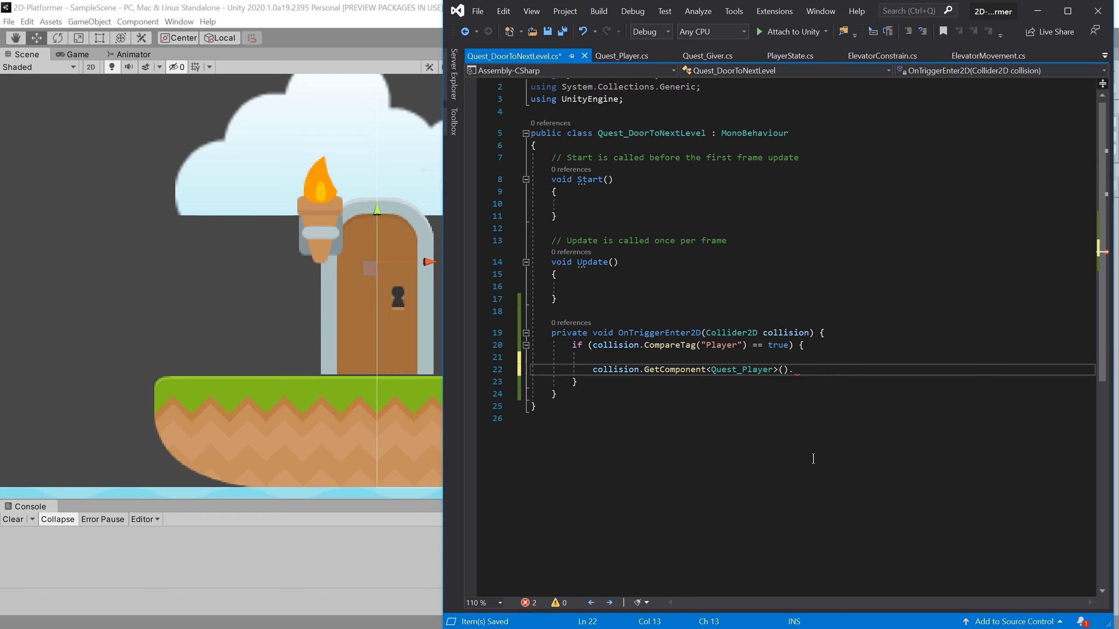
key("Return")
key("Up")
- Wrap it in a nested if checking GetComponent<Quest_Player>().isQuestComplete == true
type("if (")
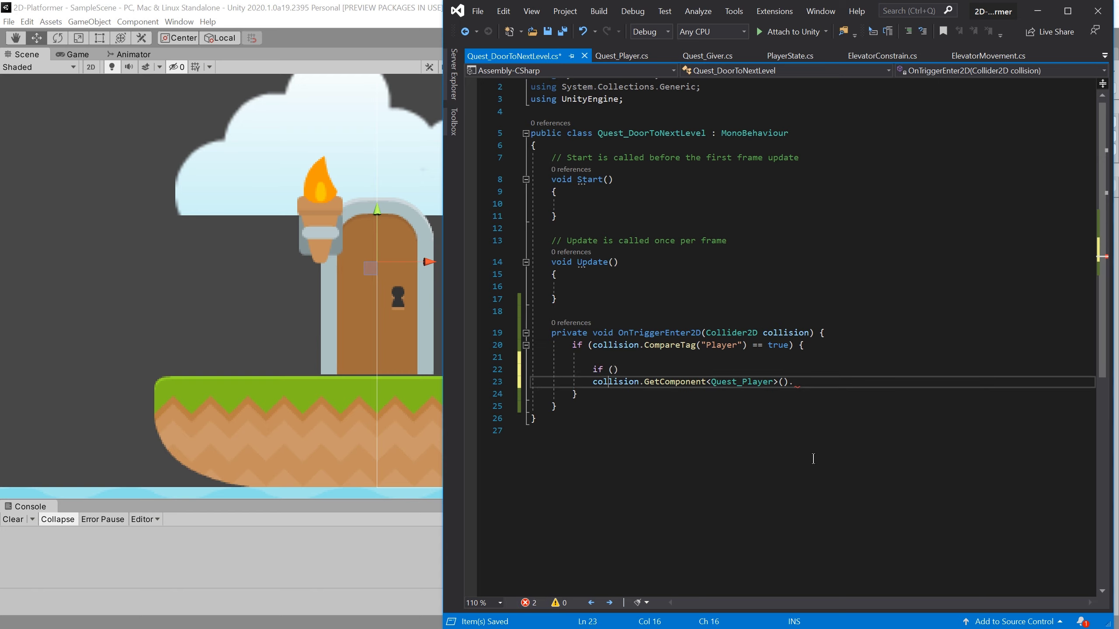
key("Down")
key("Home")
key("shift+End")
key("ctrl+x")
key("Up")
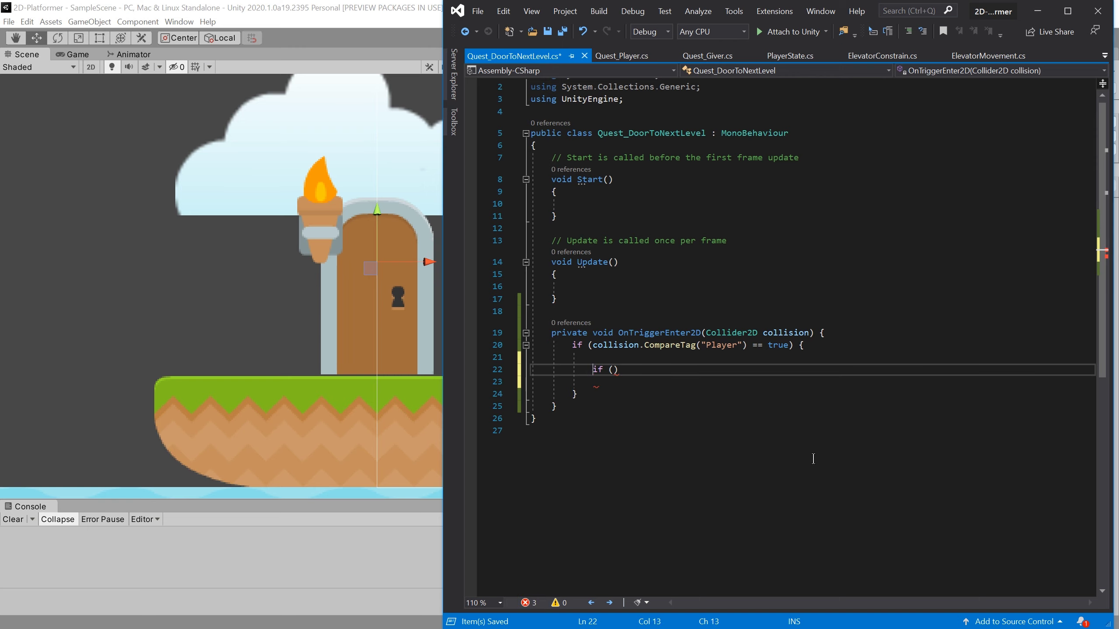
key("ctrl+v")
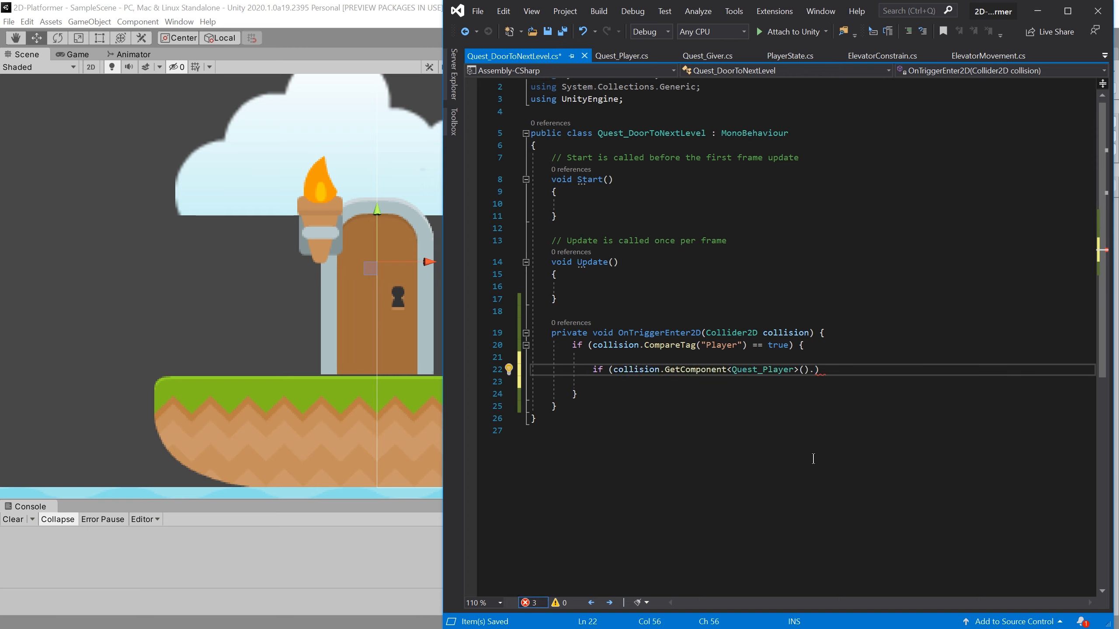
type("q")
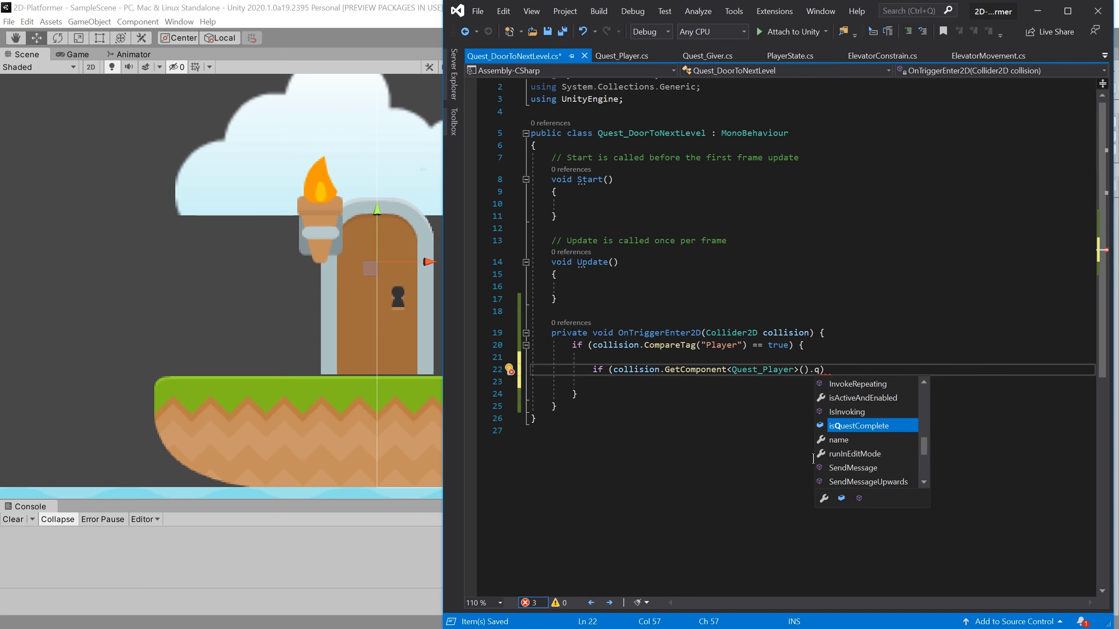
key("Tab")
type("== true")
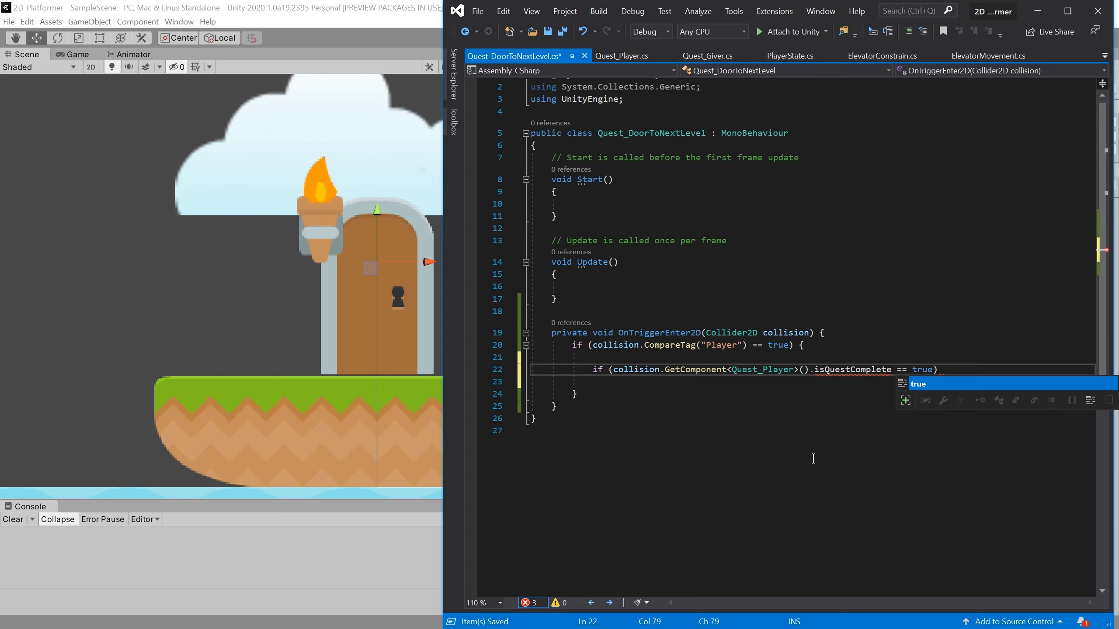
type(") {")
key("Return")
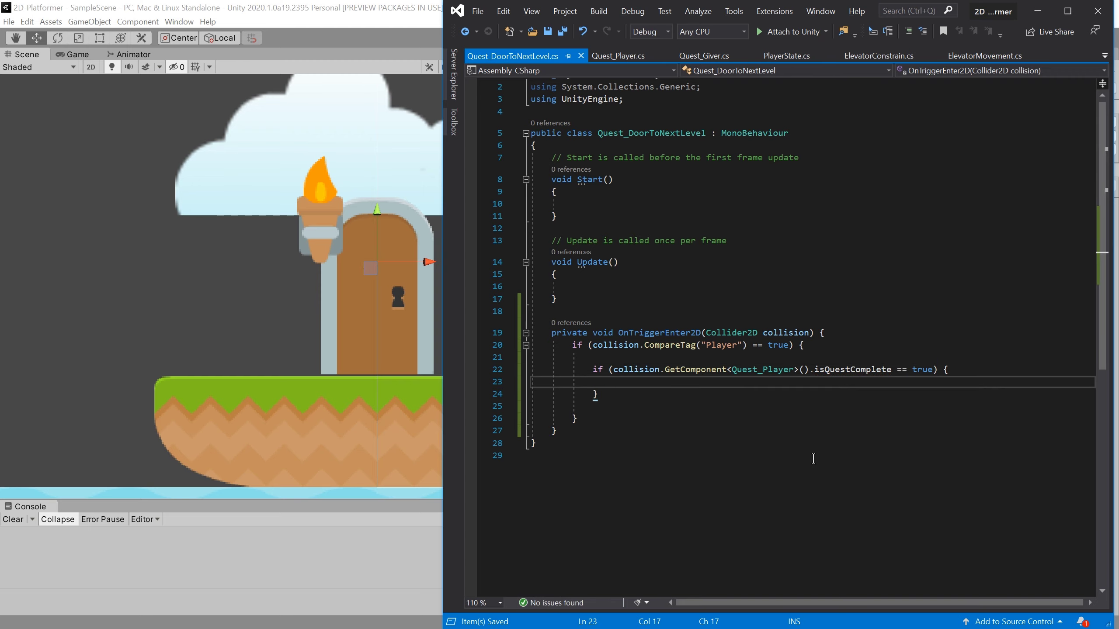
- Save the door script with Ctrl+S and review the quest-complete block
left_click(868, 148)
key("Return")
key("Return")
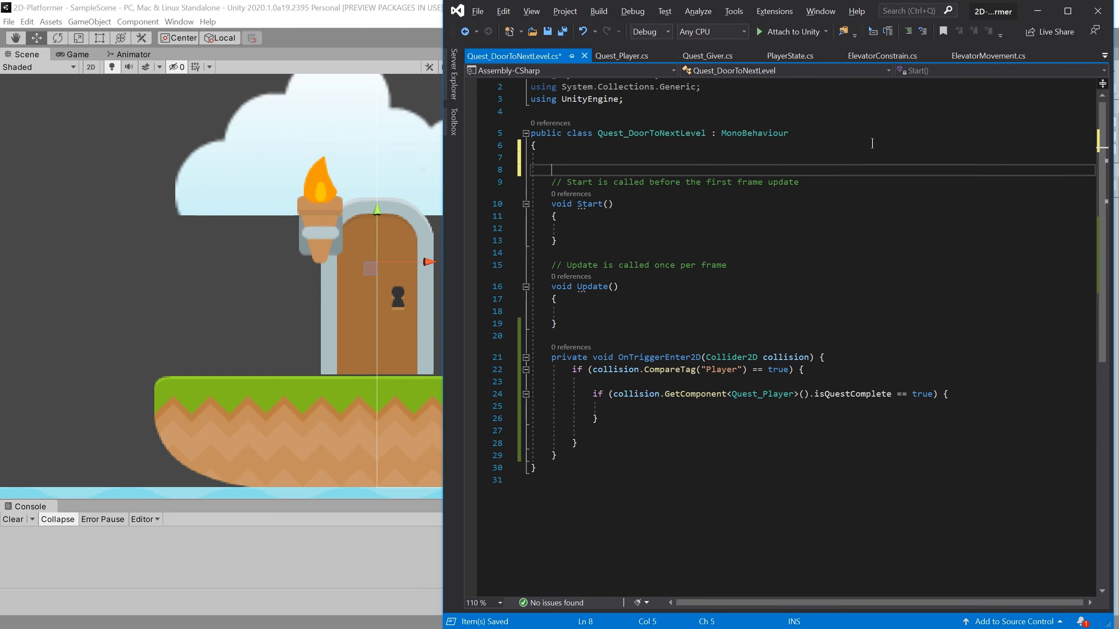
key("ctrl+s")
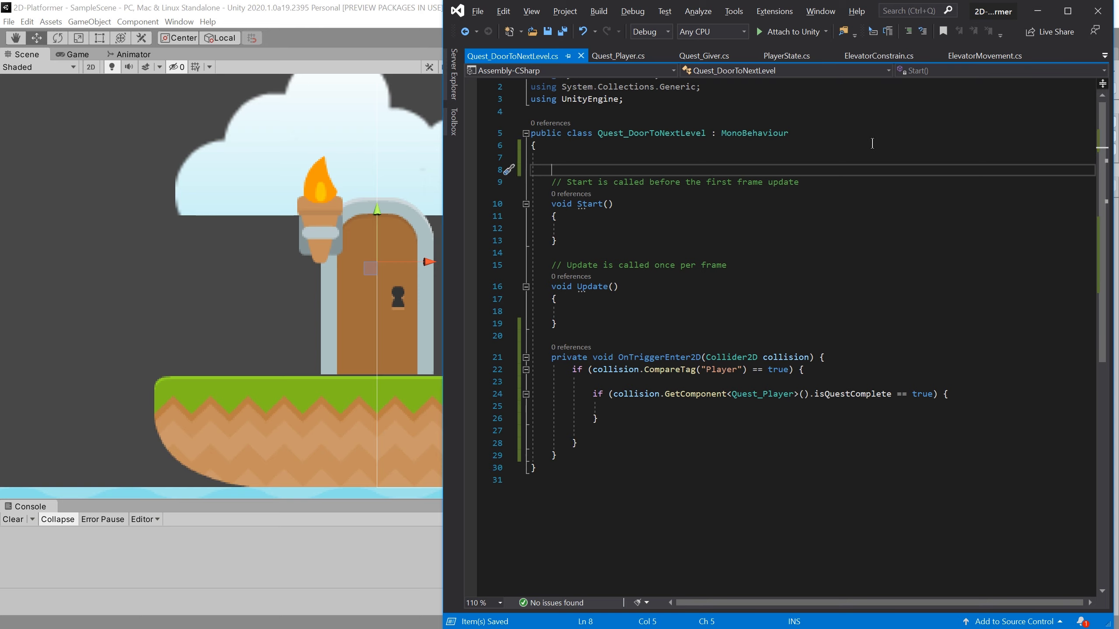
left_click(634, 406)
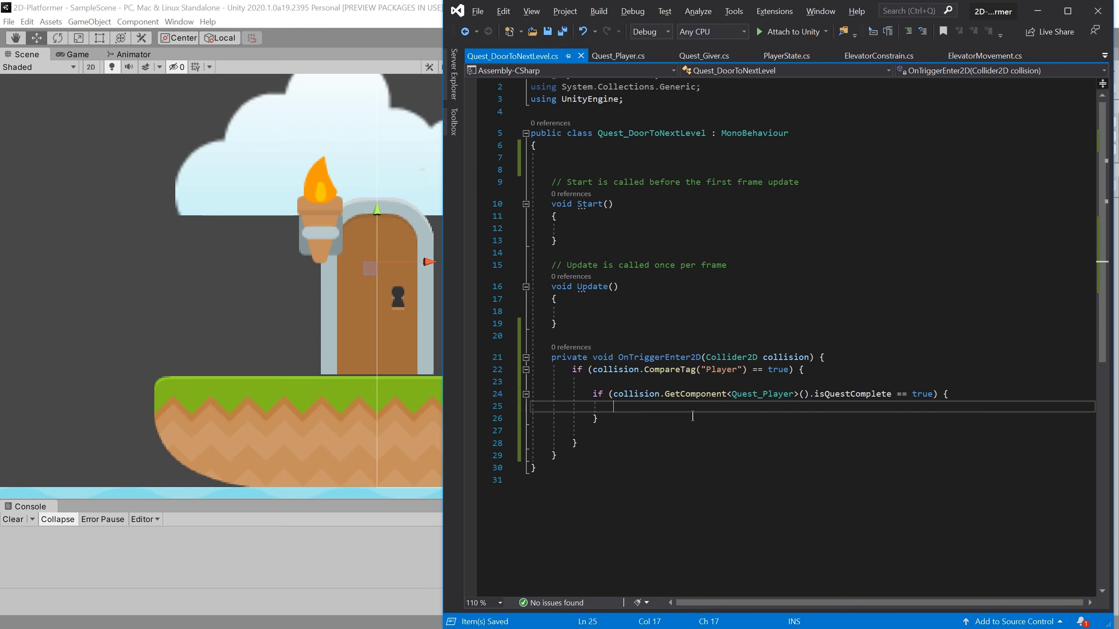
left_click(634, 394)
left_click(762, 394)
left_click(850, 394)
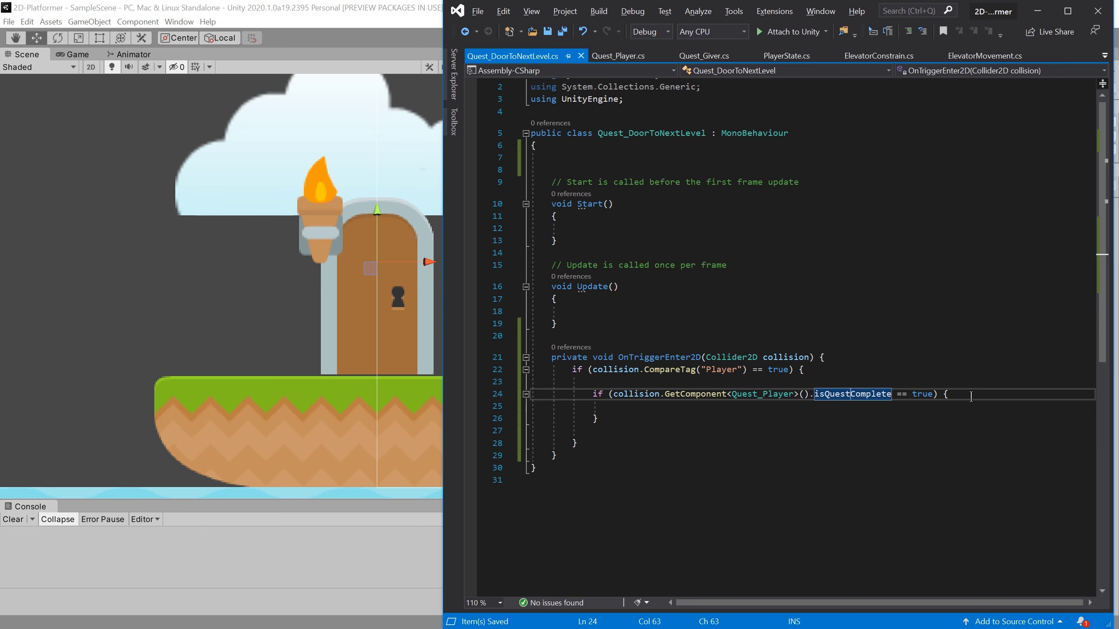
left_click(873, 419)
left_click(791, 407)
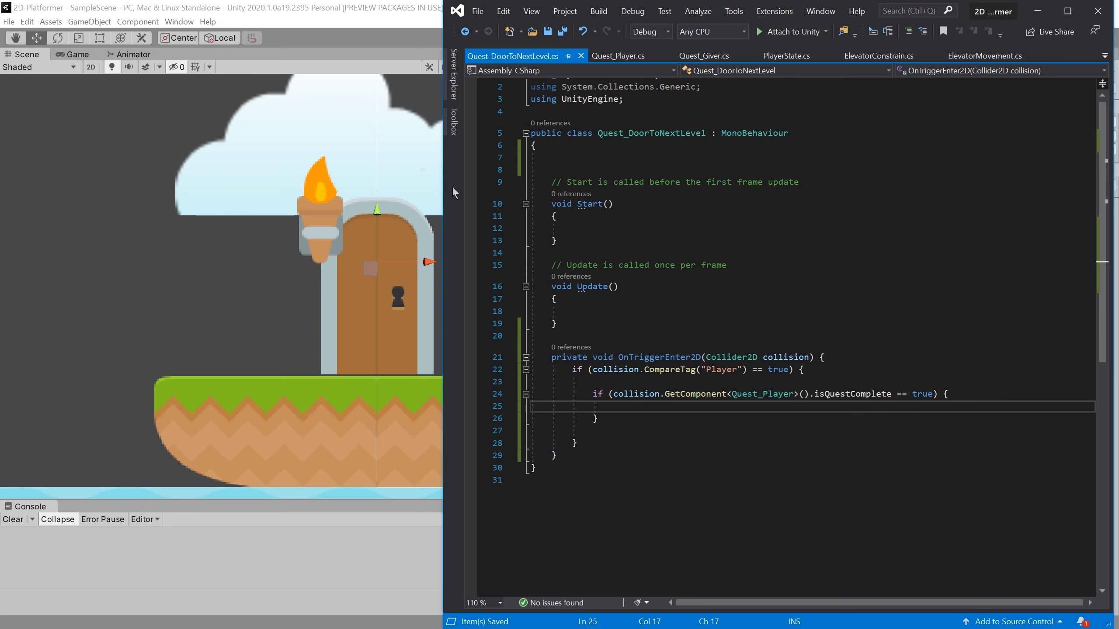
left_click(400, 46)
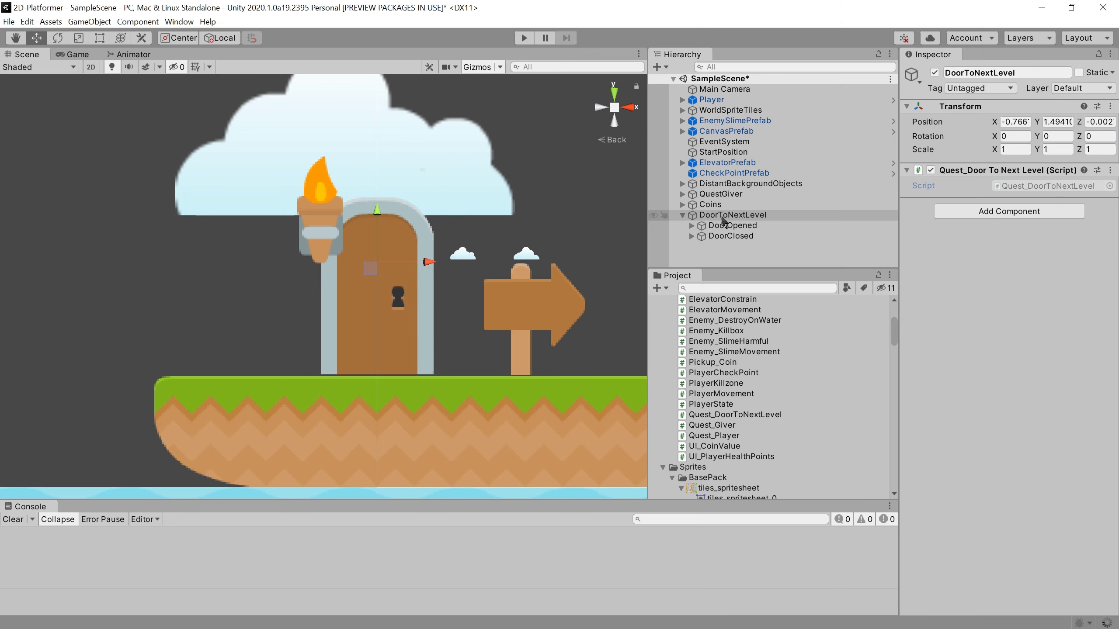
- Deactivate DoorClosed to preview the open doorway, then reactivate it
left_click(741, 238)
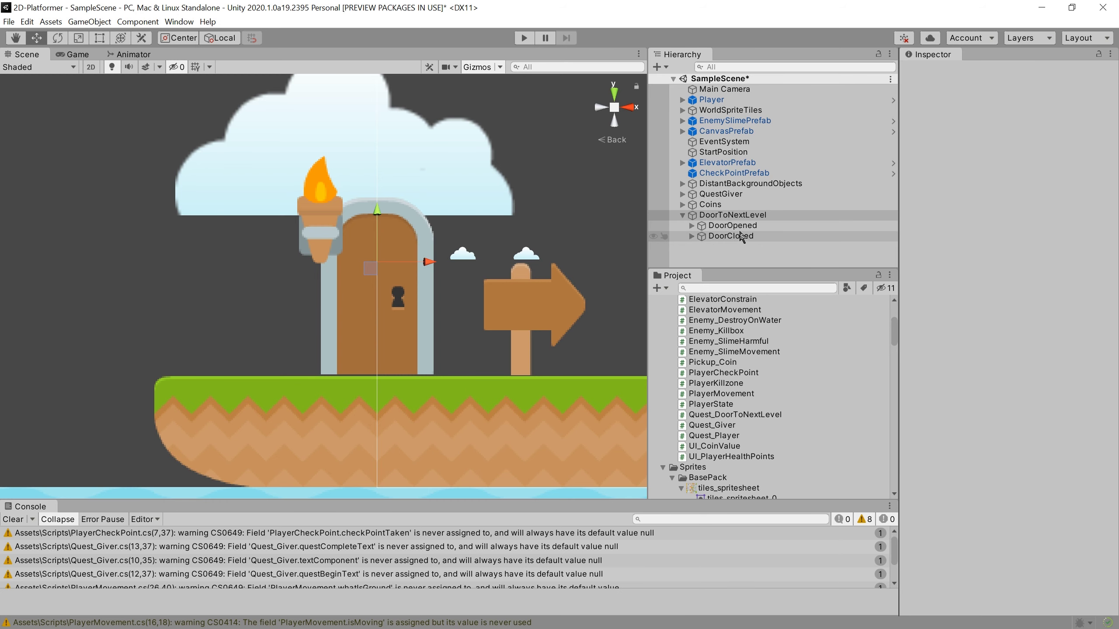
left_click(935, 72)
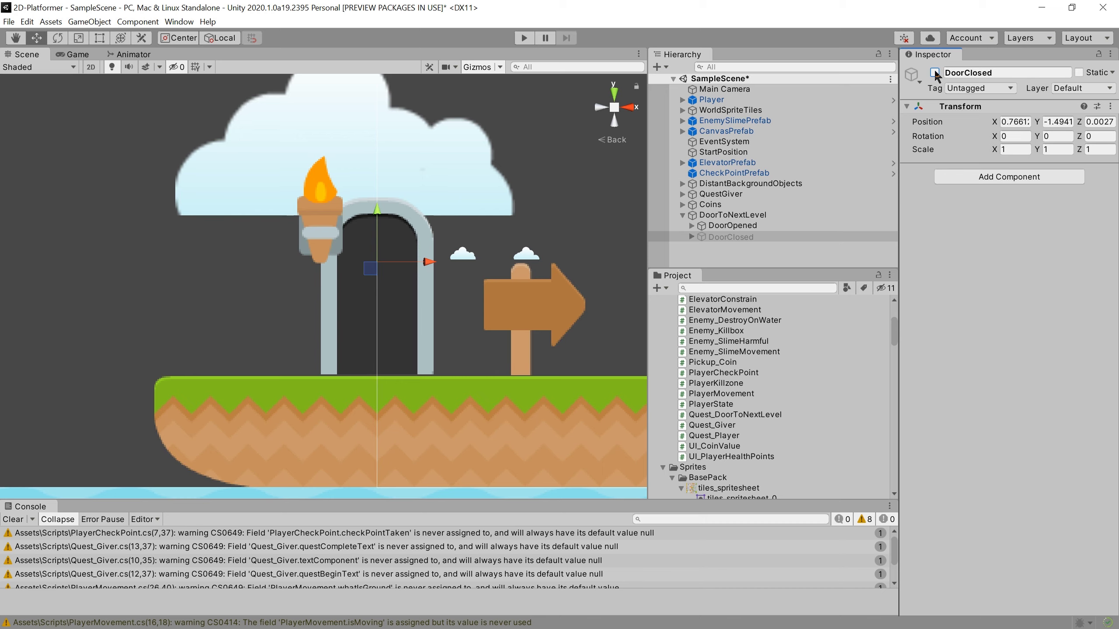
middle_click_drag(516, 291, 248, 346)
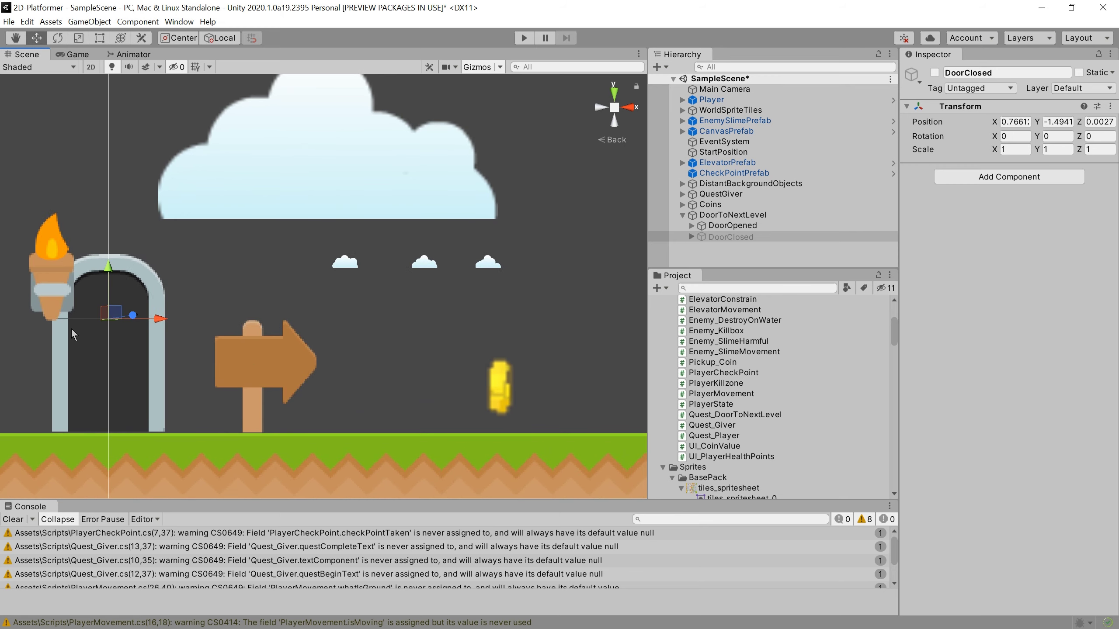
left_click(934, 72)
- Select the QuestGiver signpost and open its Quest_Giver script in Visual Studio
left_click(251, 380)
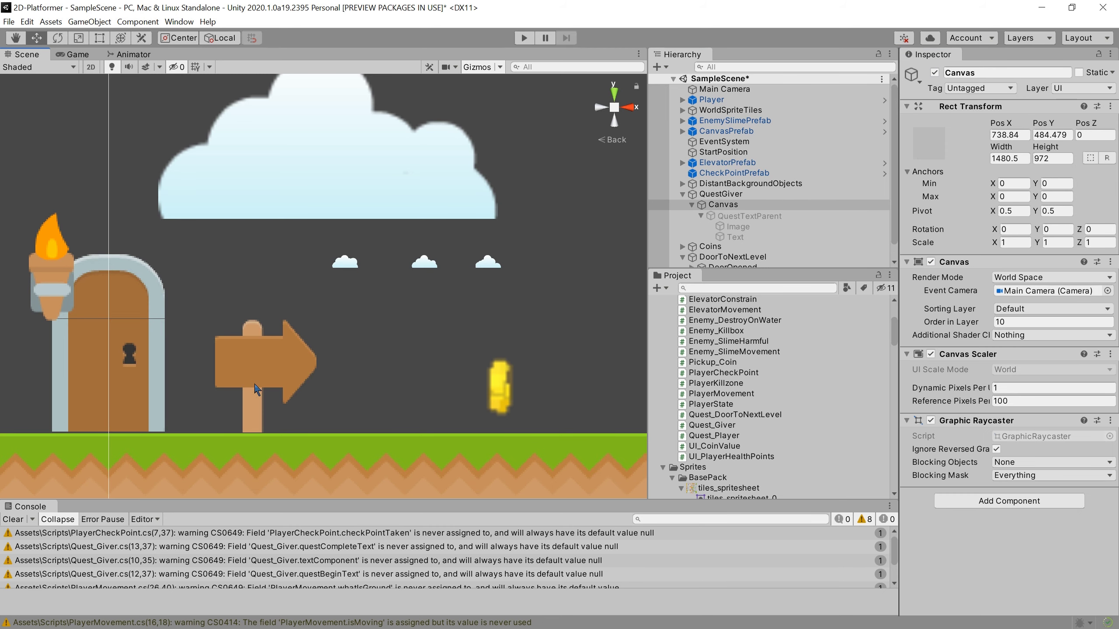
left_click(281, 365)
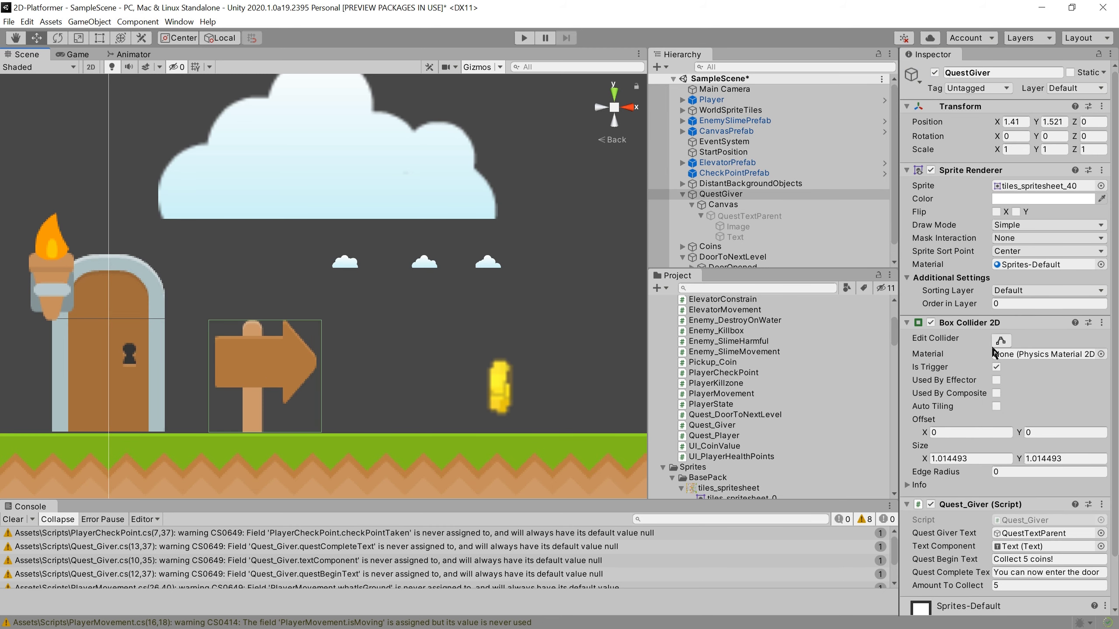
scroll(993, 352, "down", 3)
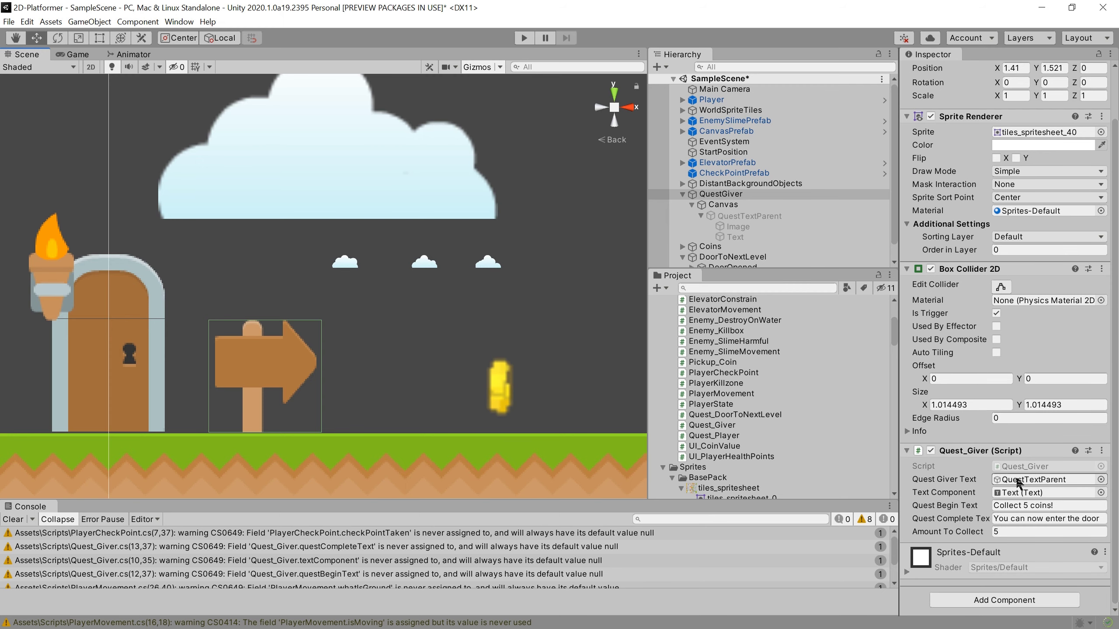
double_click(1021, 466)
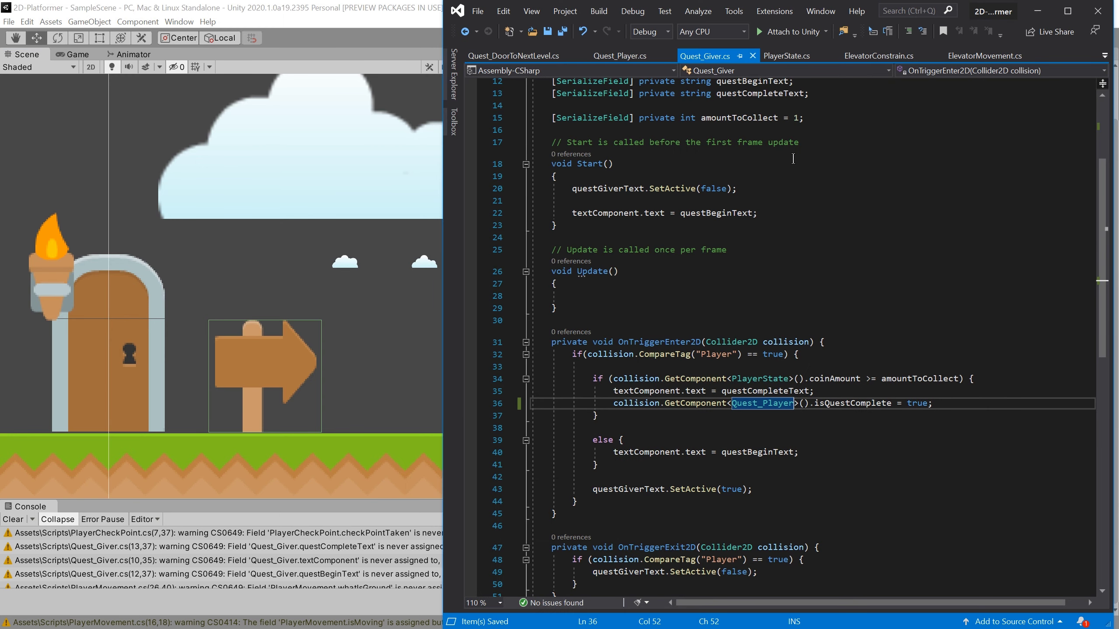
- Declare a [SerializeField] private GameObject door field after amountToCollect and save
scroll(793, 159, "up", 3)
left_click(841, 227)
key("Return")
key("Return")
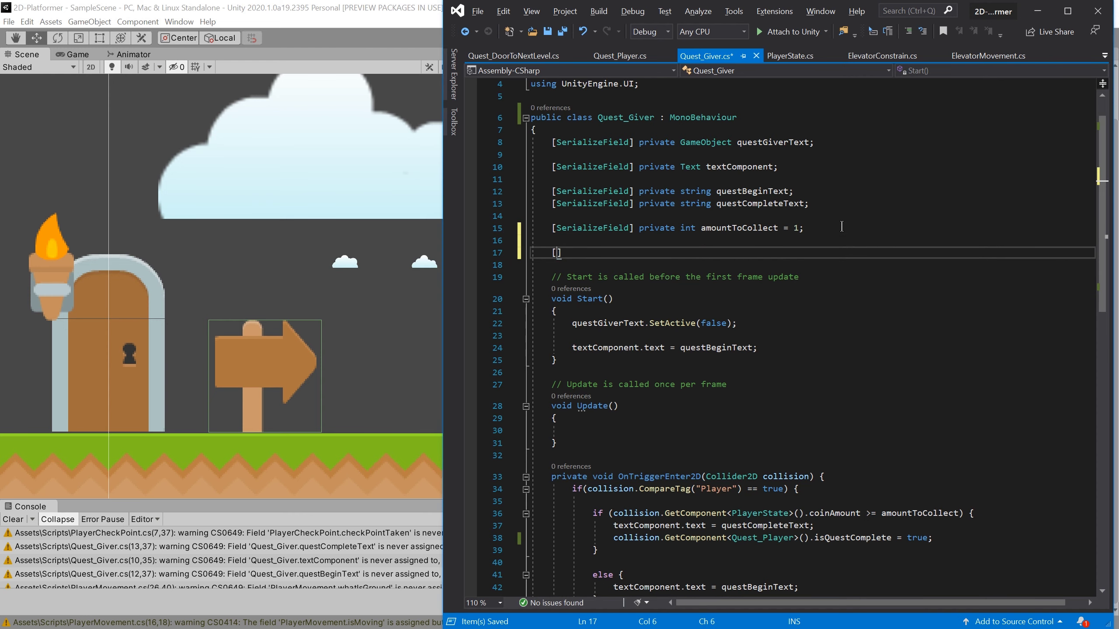
type("Ser")
key("Down")
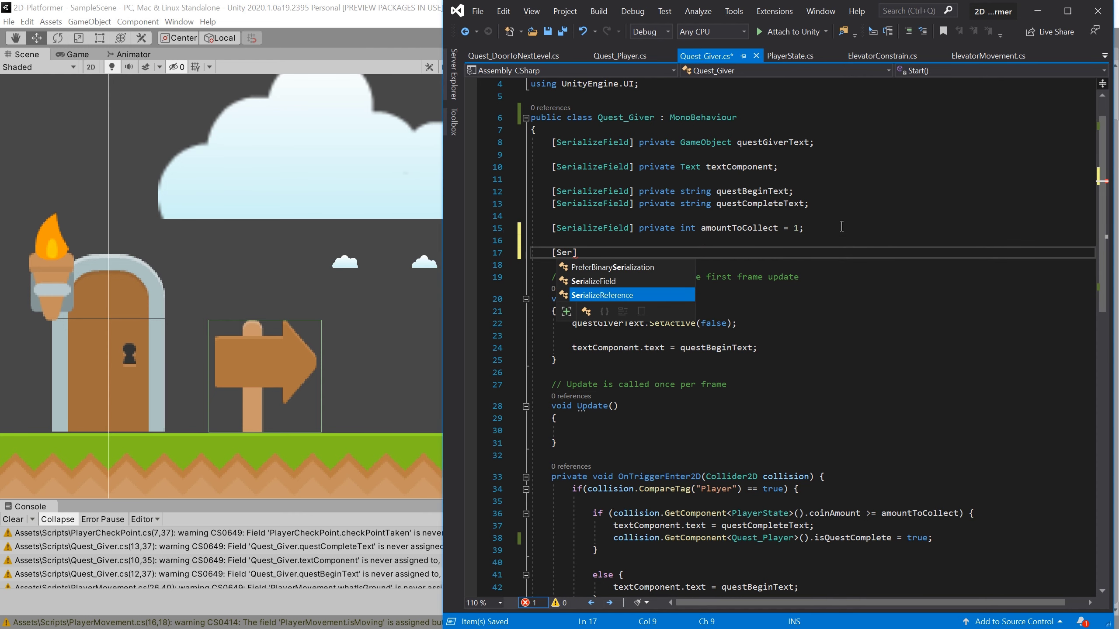
key("Up")
key("Tab")
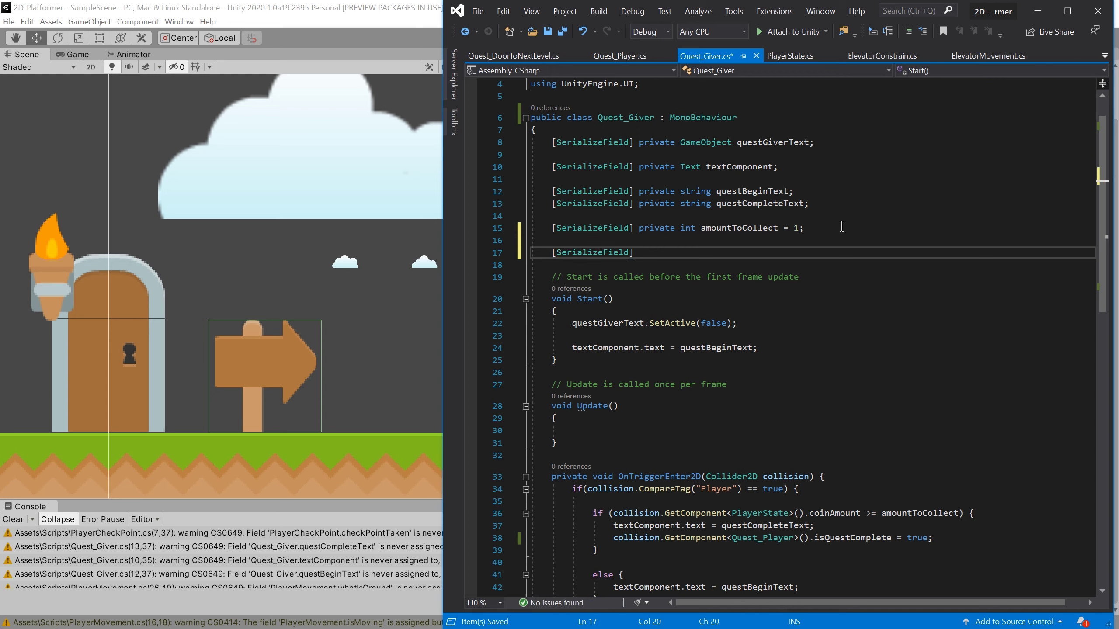
type(" priv")
key("Tab")
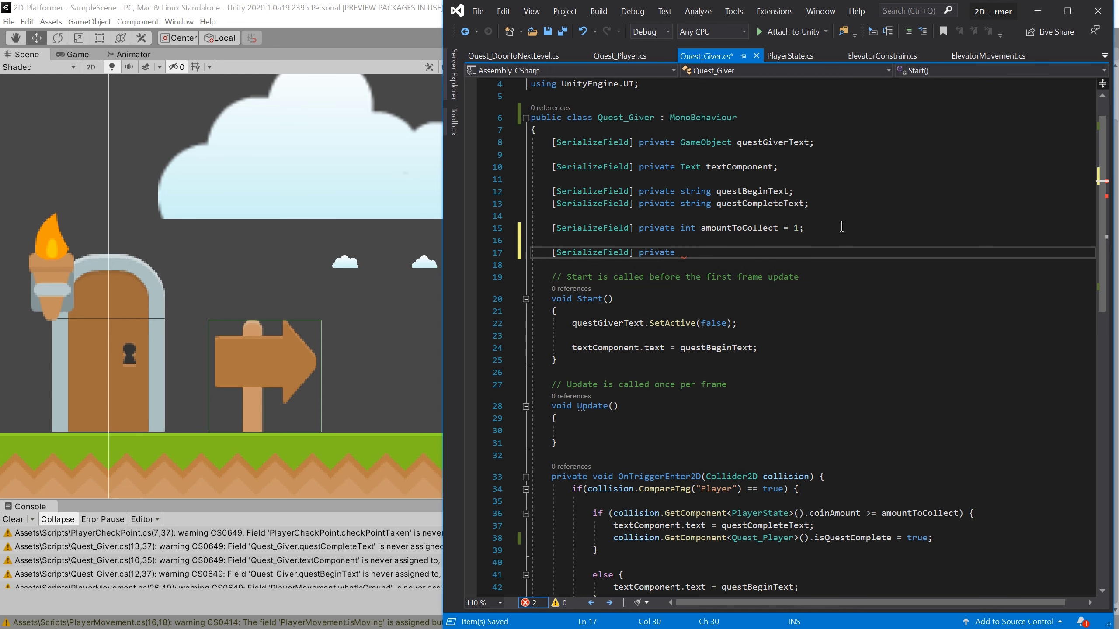
type("Game")
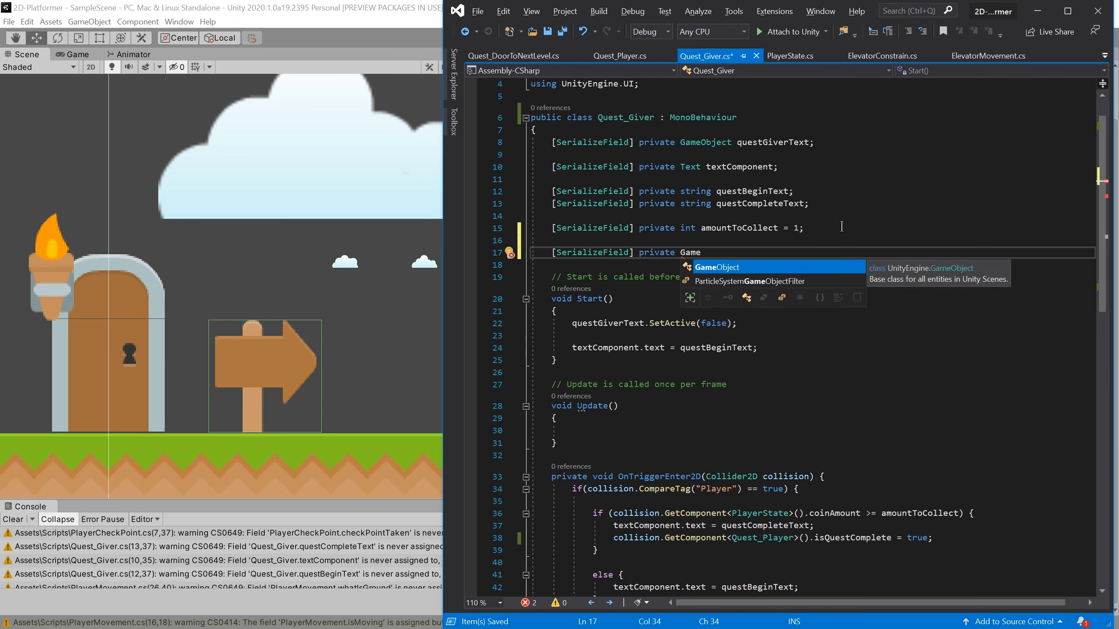
key("Tab")
type("D")
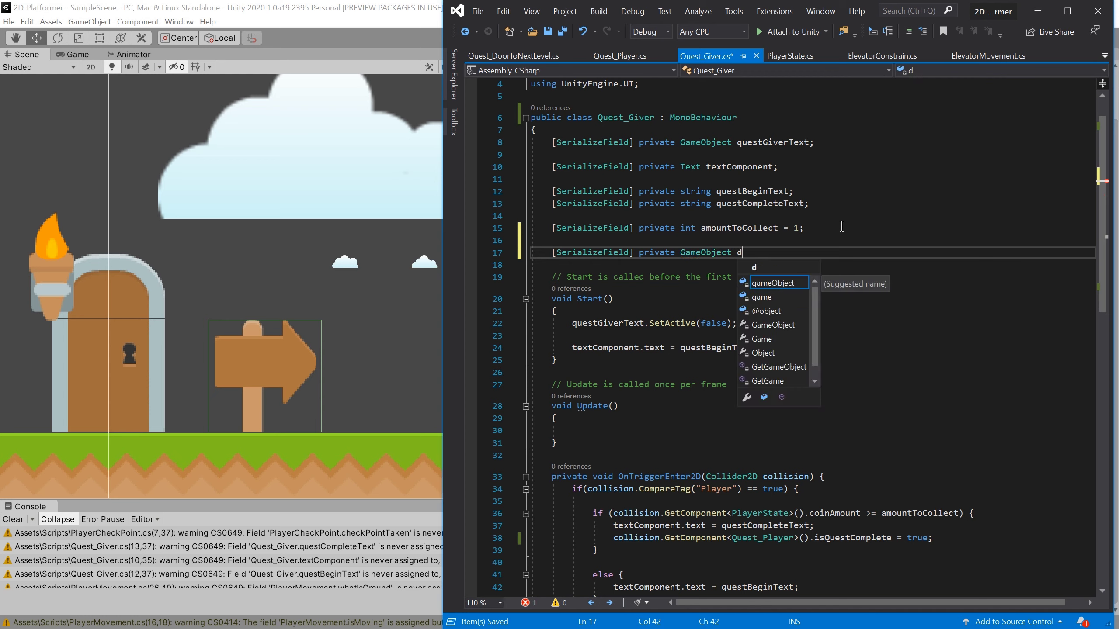
type("oorToOpe")
type("nWhen")
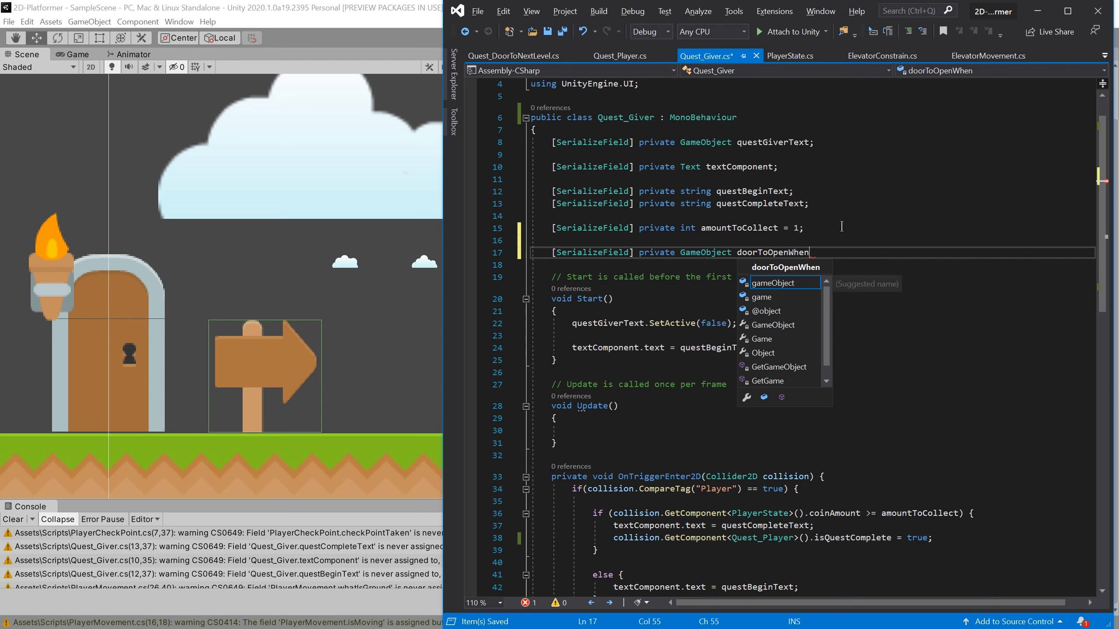
type("QuestIsCompelte")
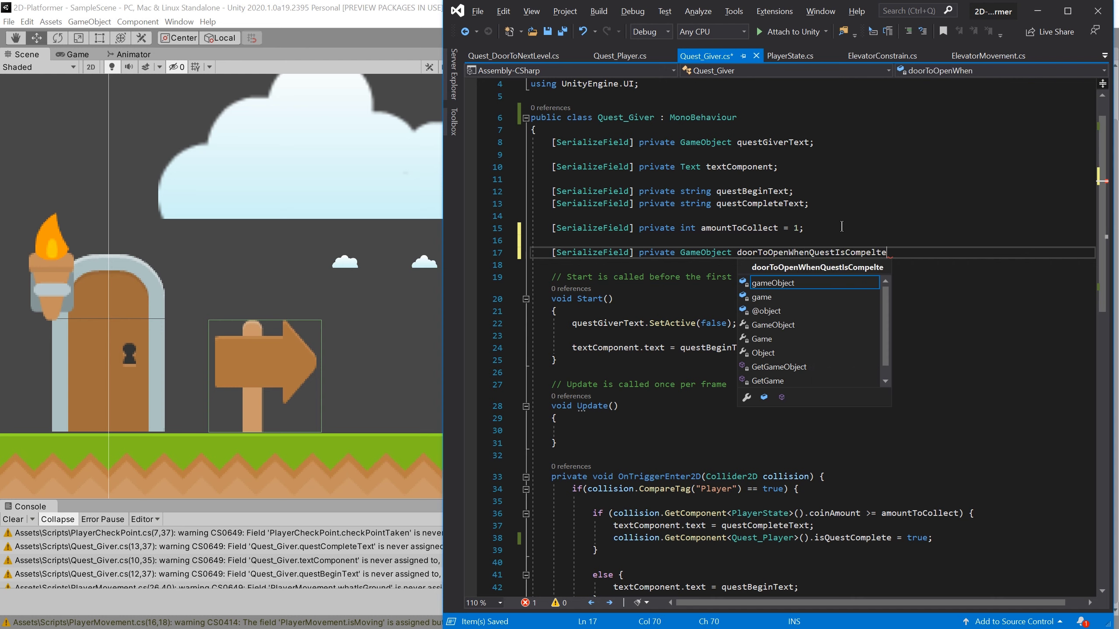
type(";")
key("ctrl+s")
- Fix the misspelling in the field name so it reads doorToOpenWhenQuestIsComplete, and save
left_click(874, 252)
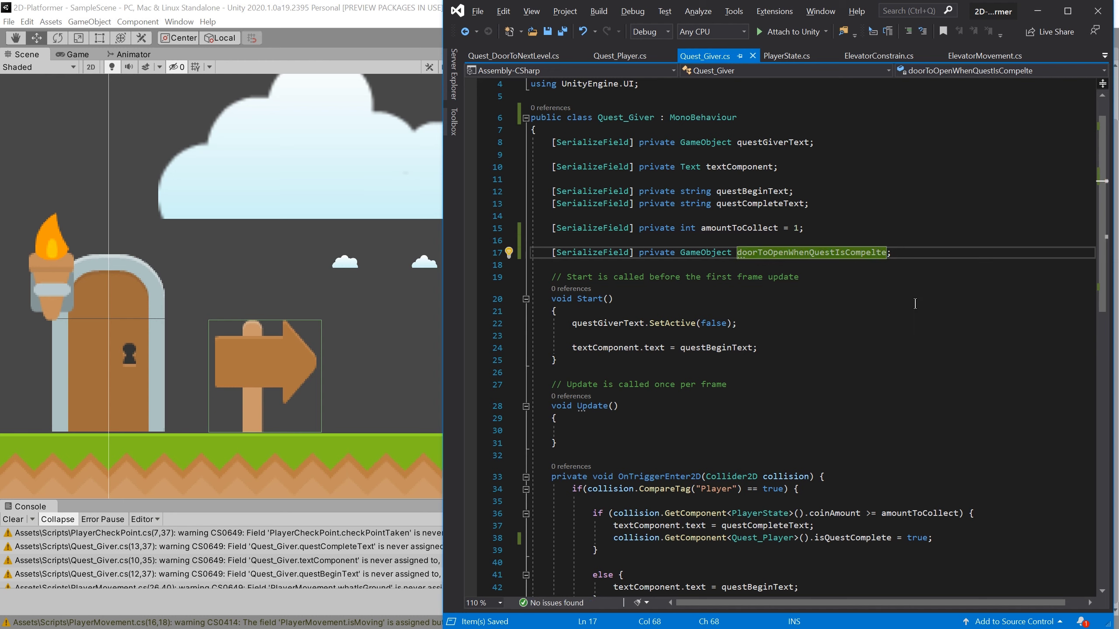
type("l")
key("Delete")
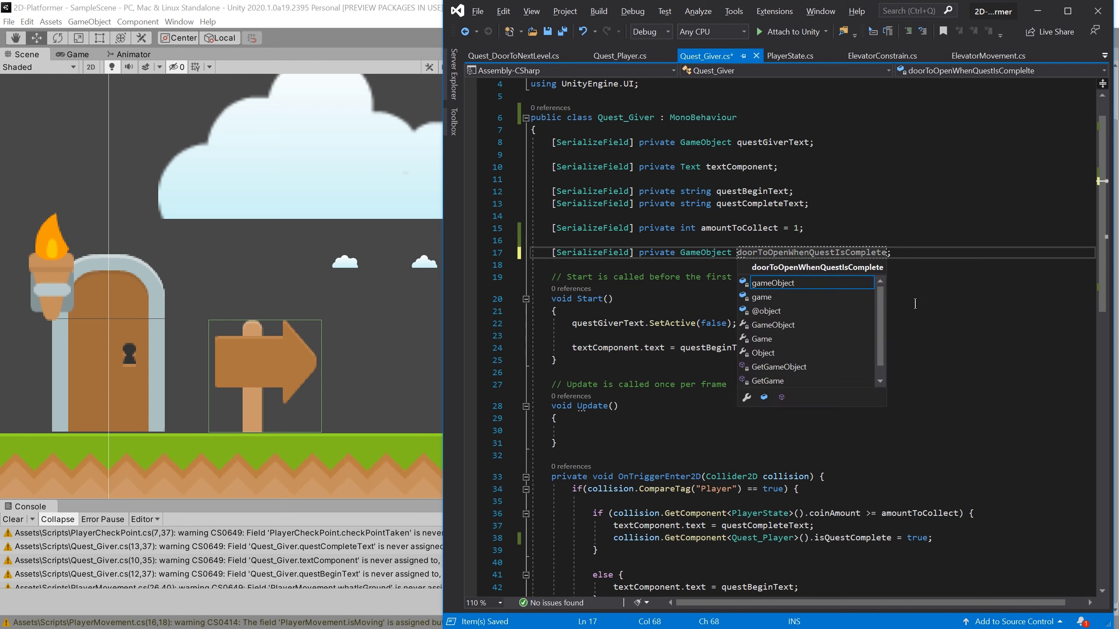
key("ctrl+s")
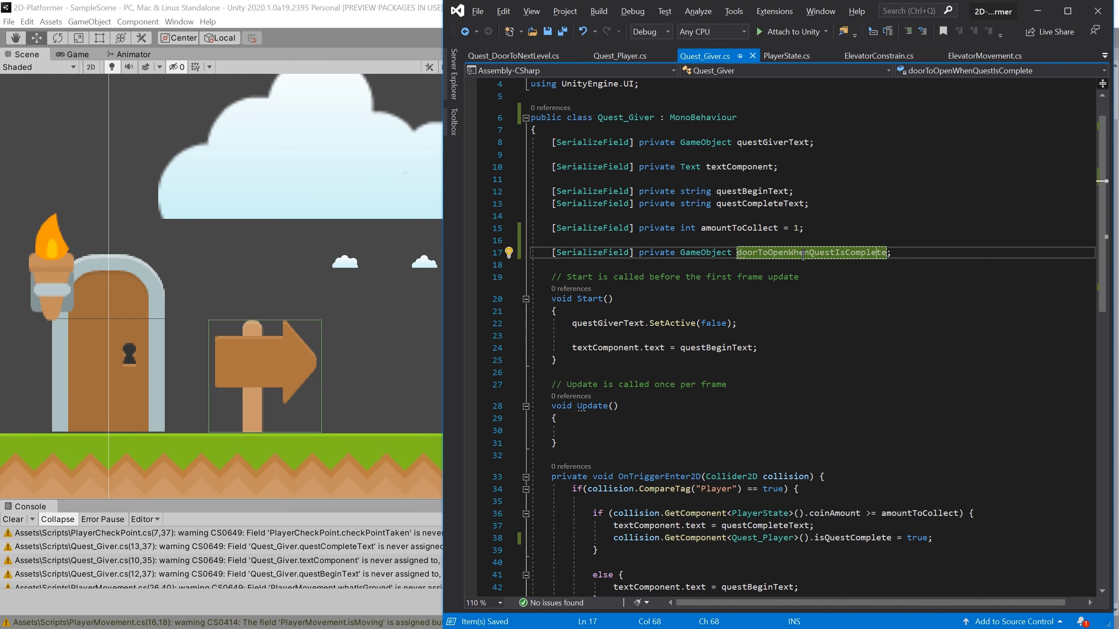
key("Right")
key("Right")
scroll(859, 281, "down", 5)
scroll(828, 203, "up", 3)
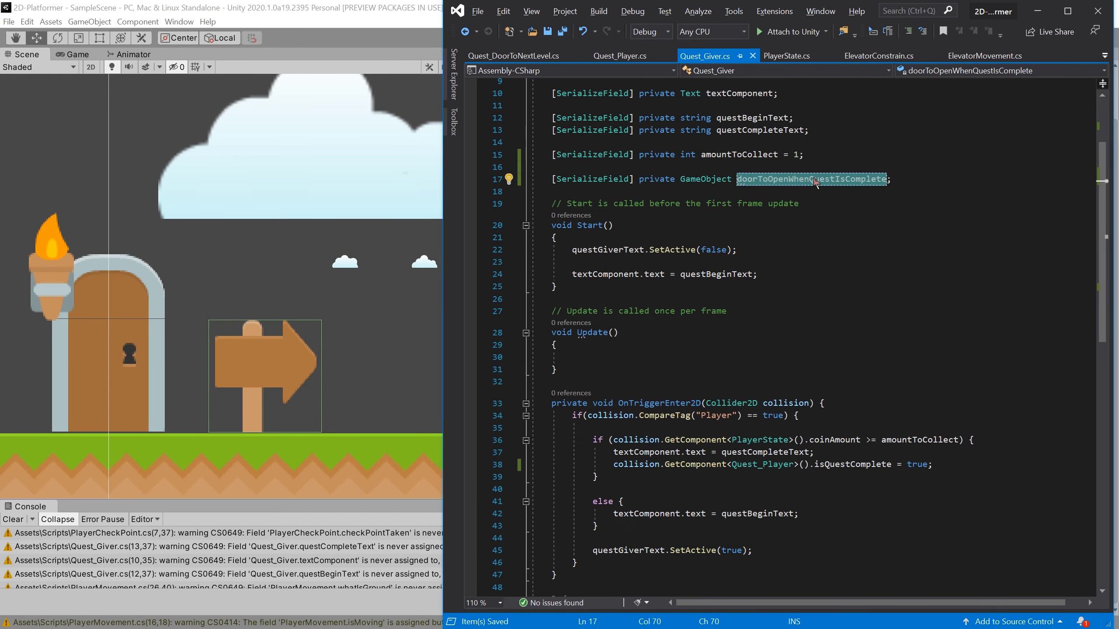
scroll(710, 353, "down", 6)
- Add doorToOpenWhenQuestIsComplete.SetActive(false); after the isQuestComplete assignment and save
left_click(928, 294)
left_click(997, 243)
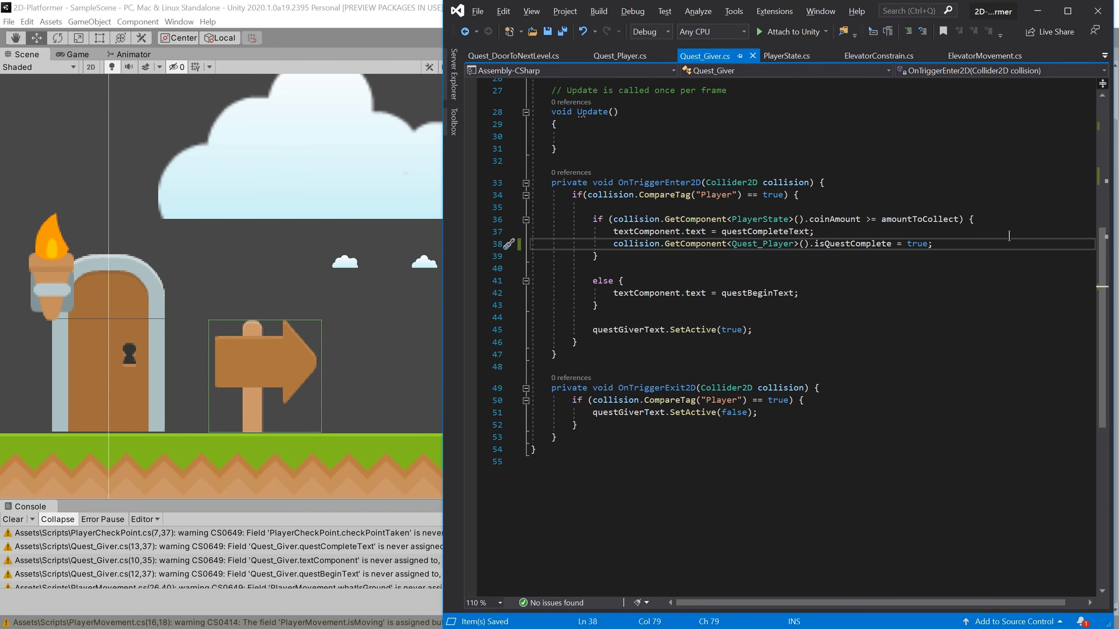
left_click(851, 222)
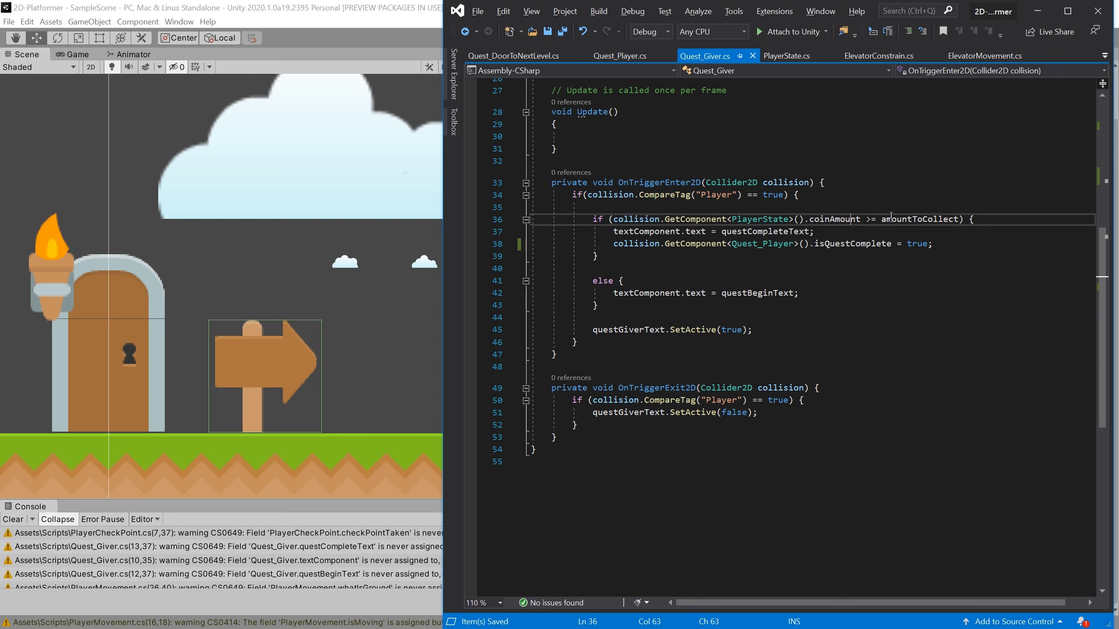
left_click(849, 241)
left_click(981, 242)
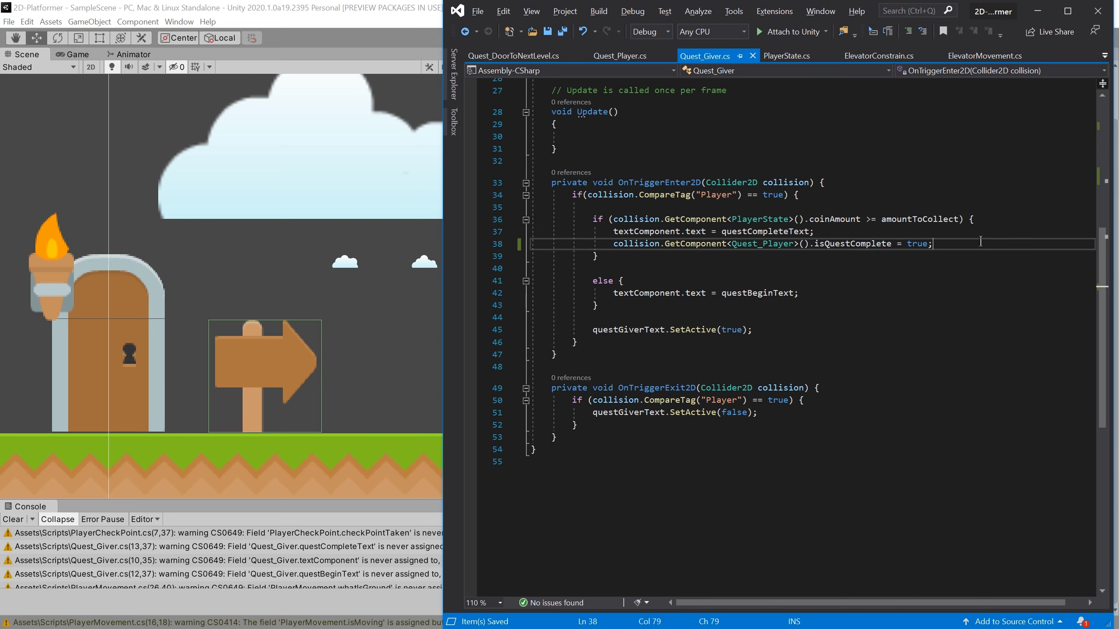
key("Return")
type("doorToOpenWhenQuestIsComplete")
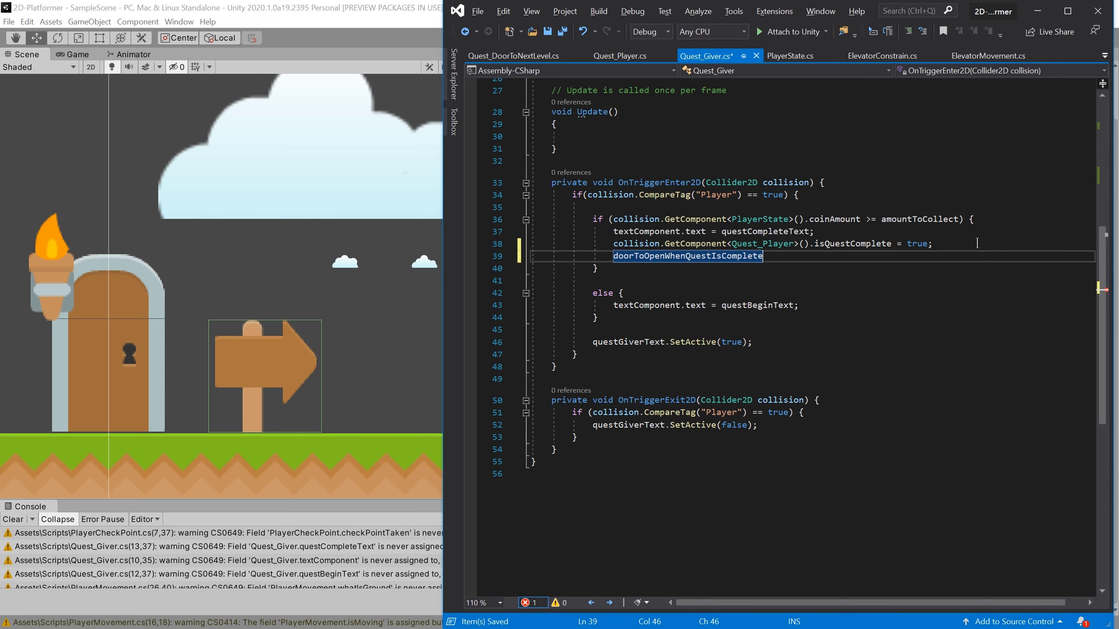
type(" =")
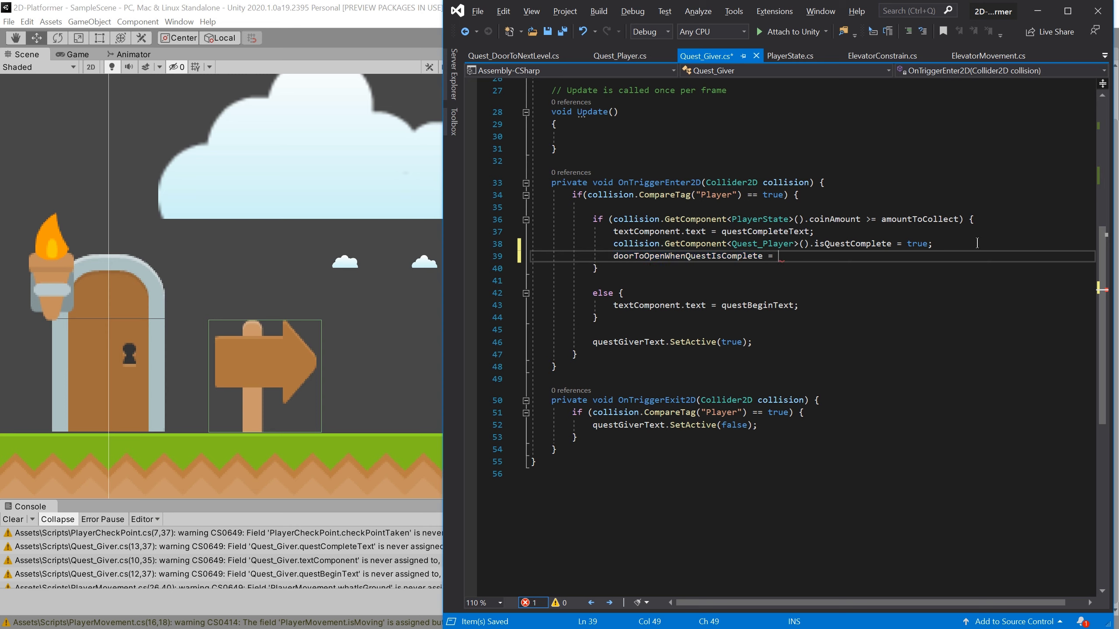
key("BackSpace")
type(".Set")
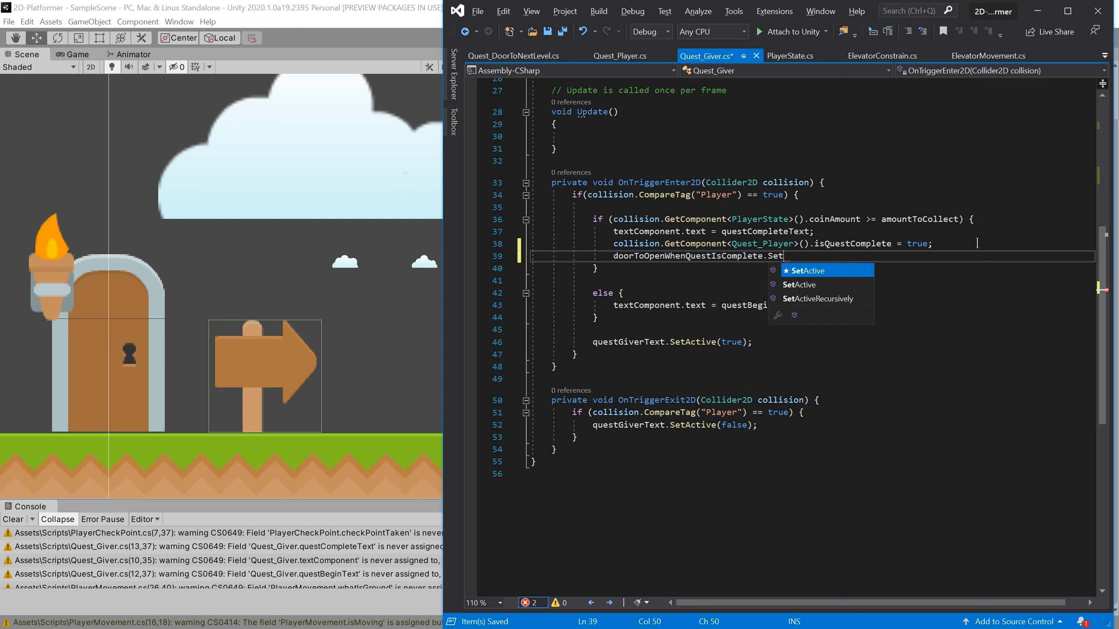
type("Active(false);")
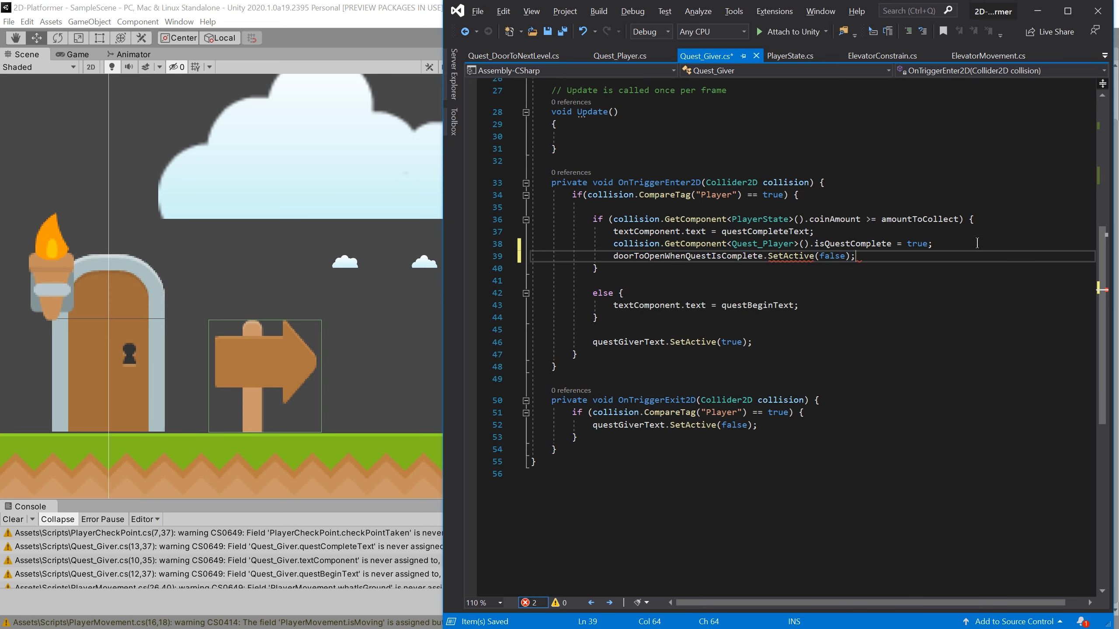
key("ctrl+s")
- Back in Unity, toggle DoorClosed off and on to preview the doorway
left_click(236, 17)
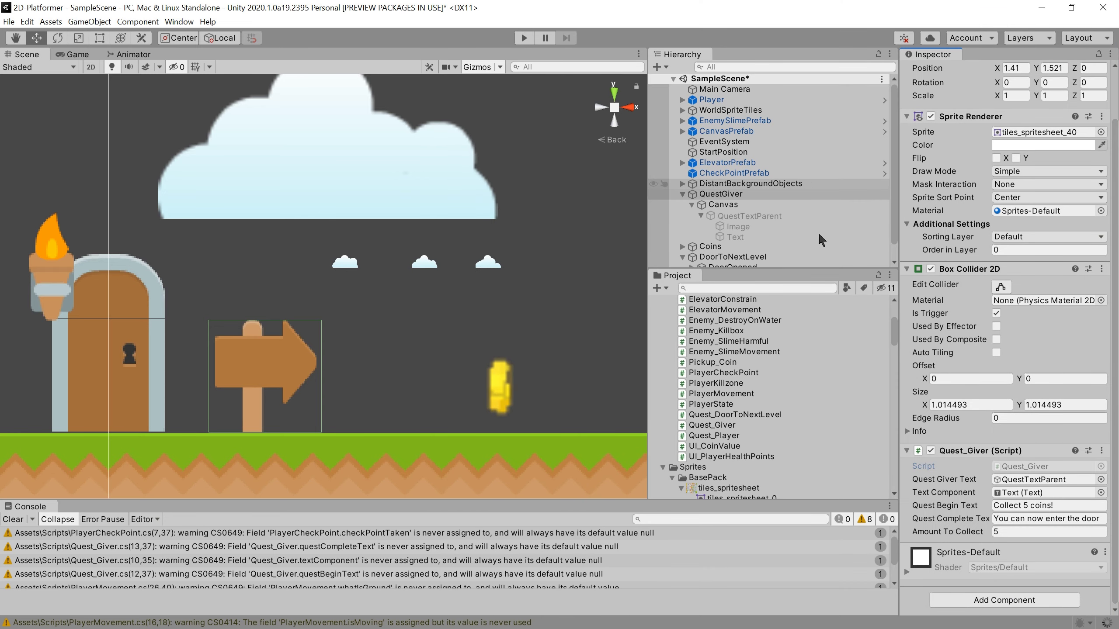
scroll(747, 238, "down", 1)
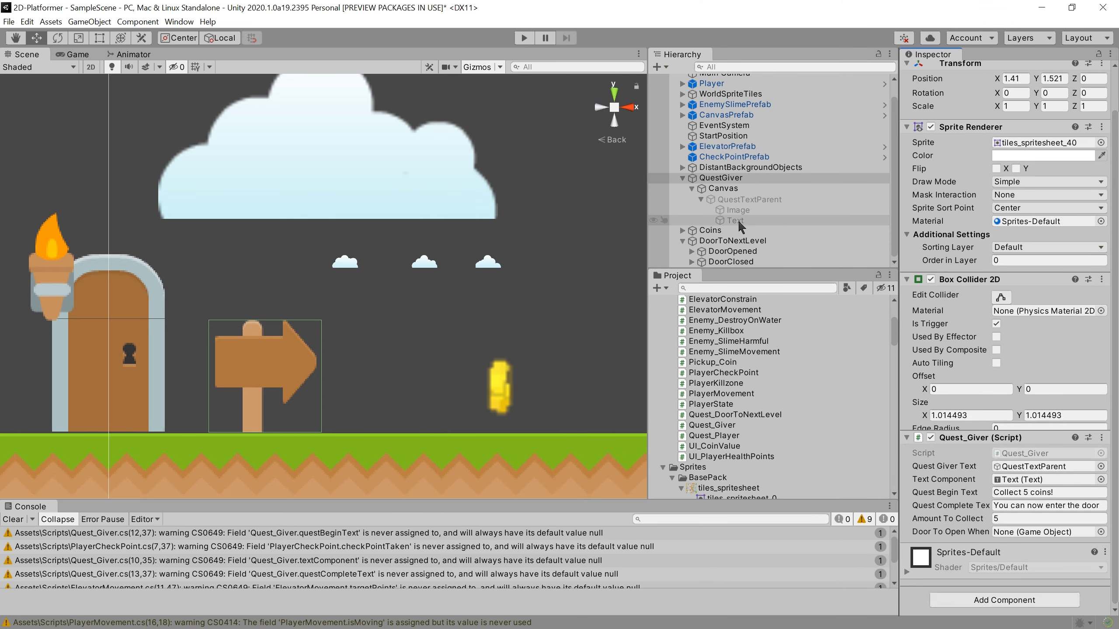
left_click(726, 262)
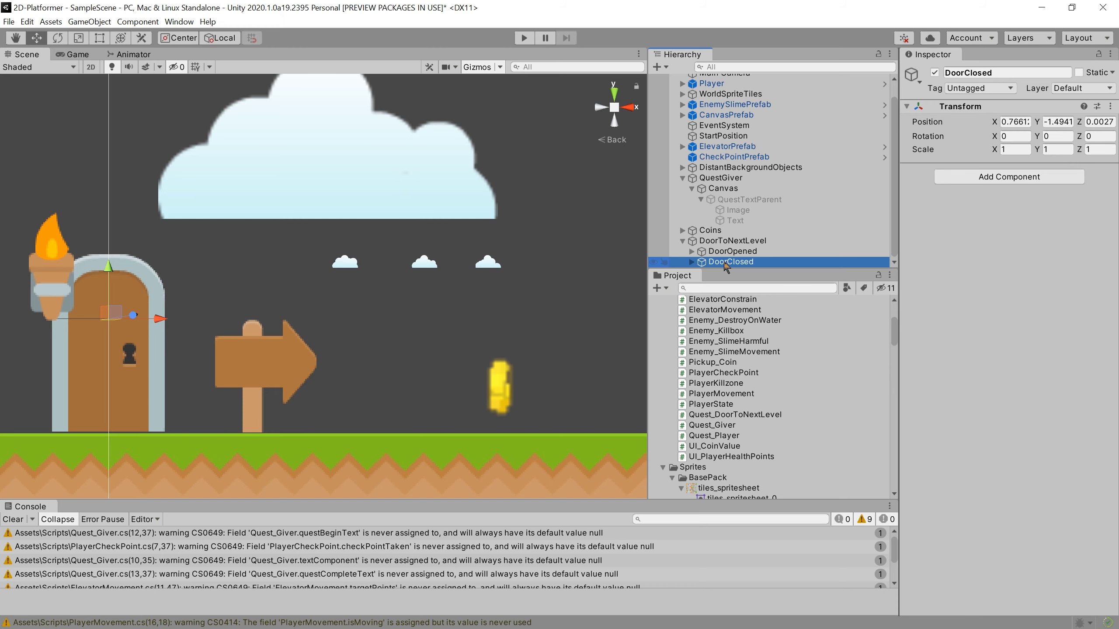
left_click(934, 72)
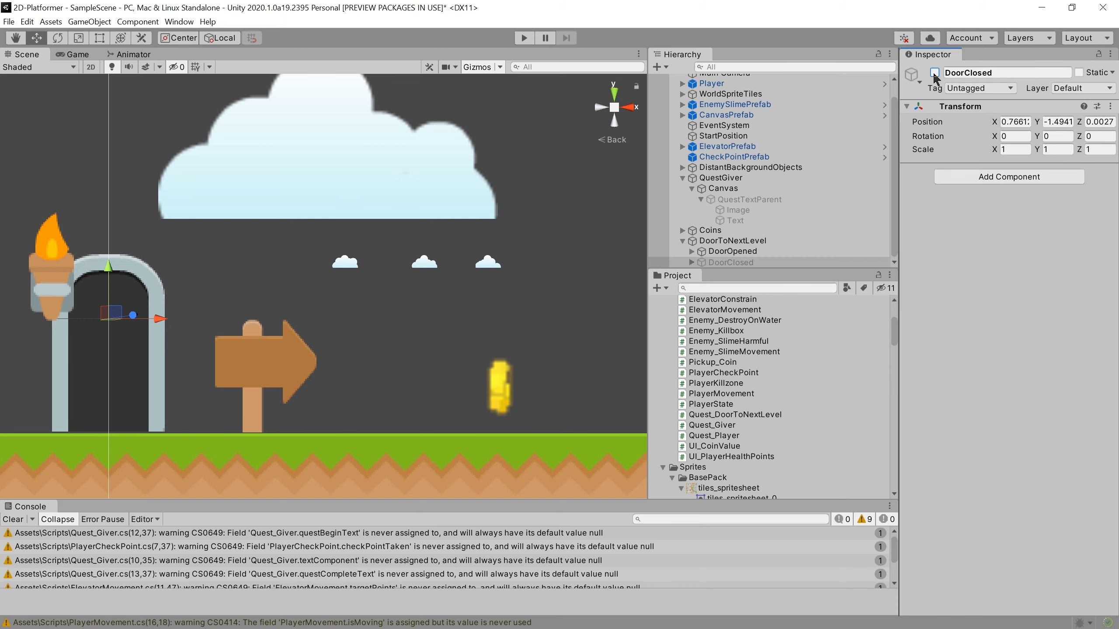
left_click(935, 73)
- Assign DoorClosed to QuestGiver's Door To Open When field in the Inspector
left_click(740, 167)
left_click(734, 179)
scroll(1013, 353, "down", 2)
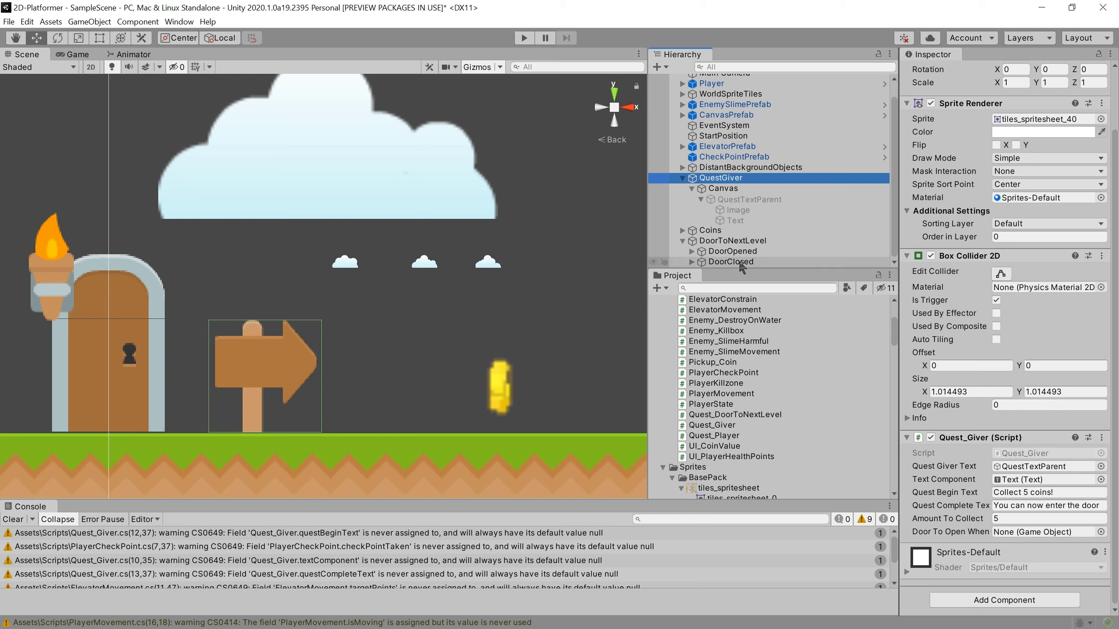
left_click_drag(724, 261, 794, 270)
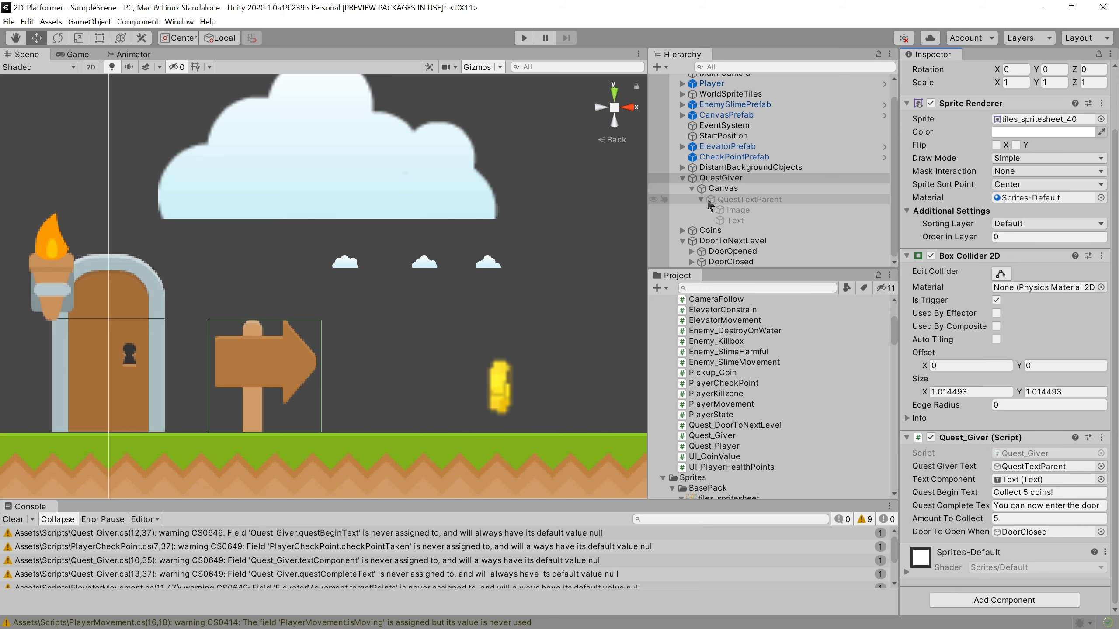
- Reframe the scene and select the top pieces of both DoorOpened and DoorClosed
left_click_drag(272, 254, 361, 227)
scroll(361, 228, "up", 4)
scroll(412, 259, "down", 5)
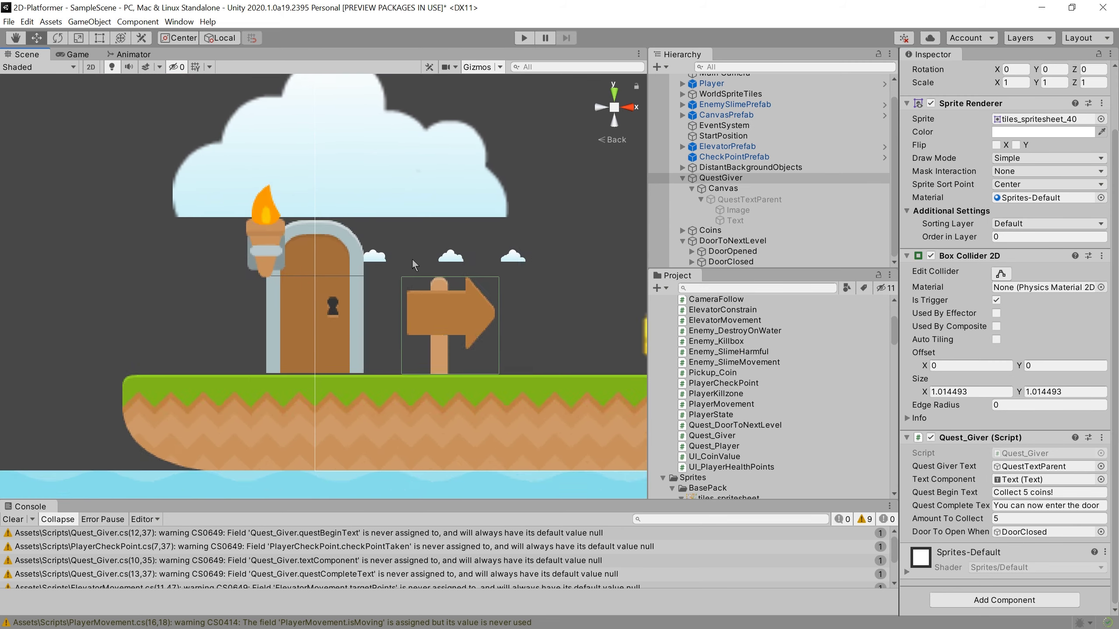
scroll(412, 259, "down", 2)
scroll(411, 257, "up", 3)
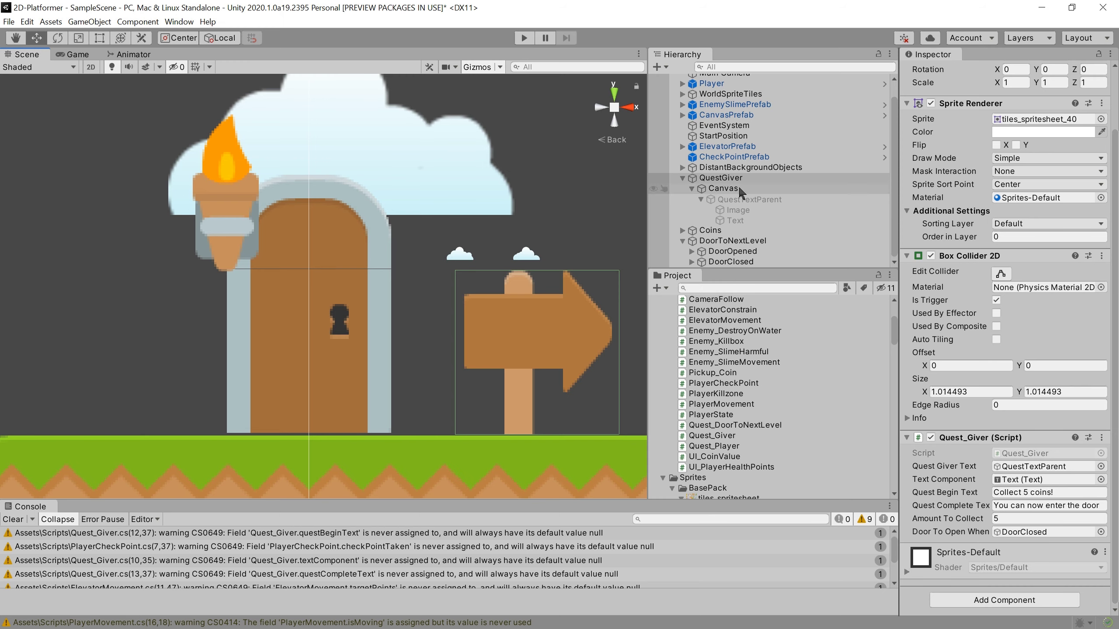
scroll(737, 186, "up", 1)
scroll(369, 273, "down", 3)
scroll(368, 269, "up", 3)
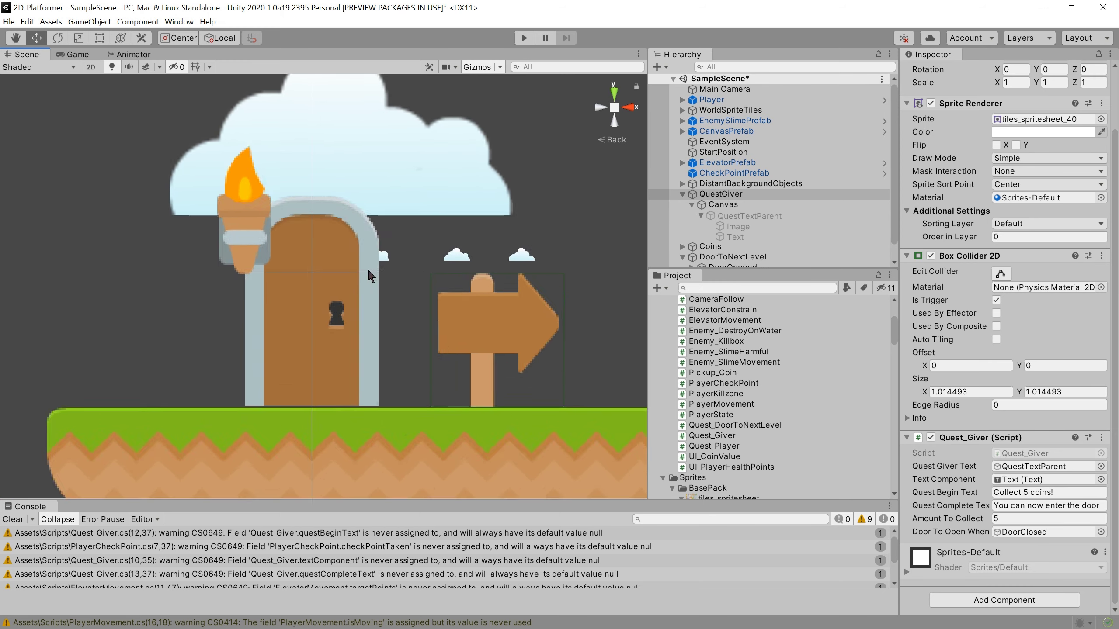
scroll(371, 273, "up", 1)
scroll(382, 267, "up", 2)
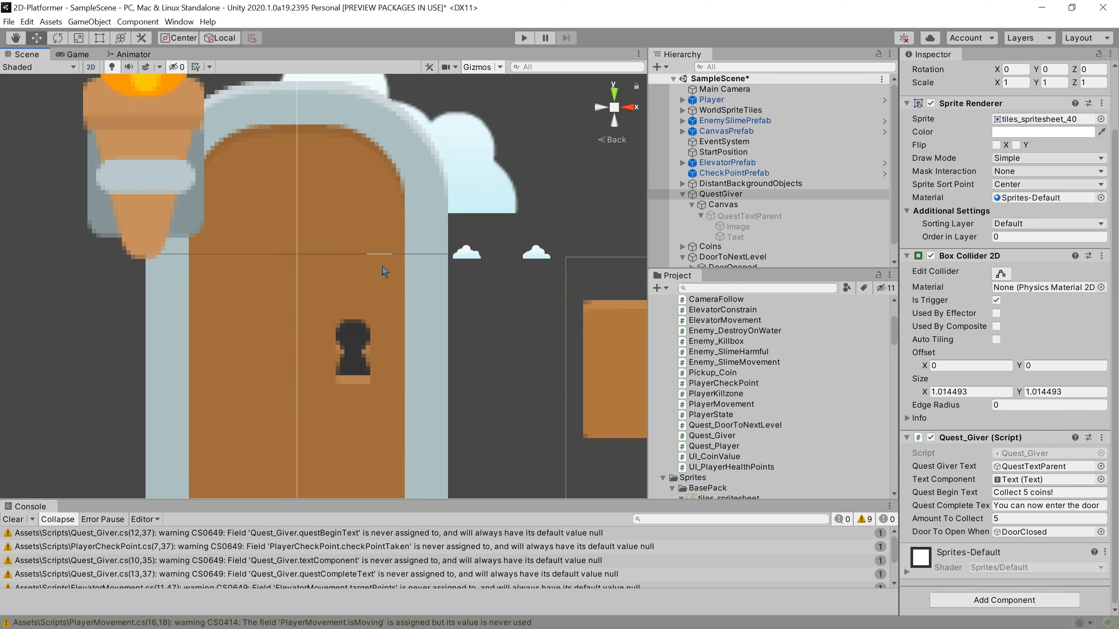
scroll(382, 267, "up", 2)
scroll(382, 267, "down", 4)
scroll(705, 244, "down", 1)
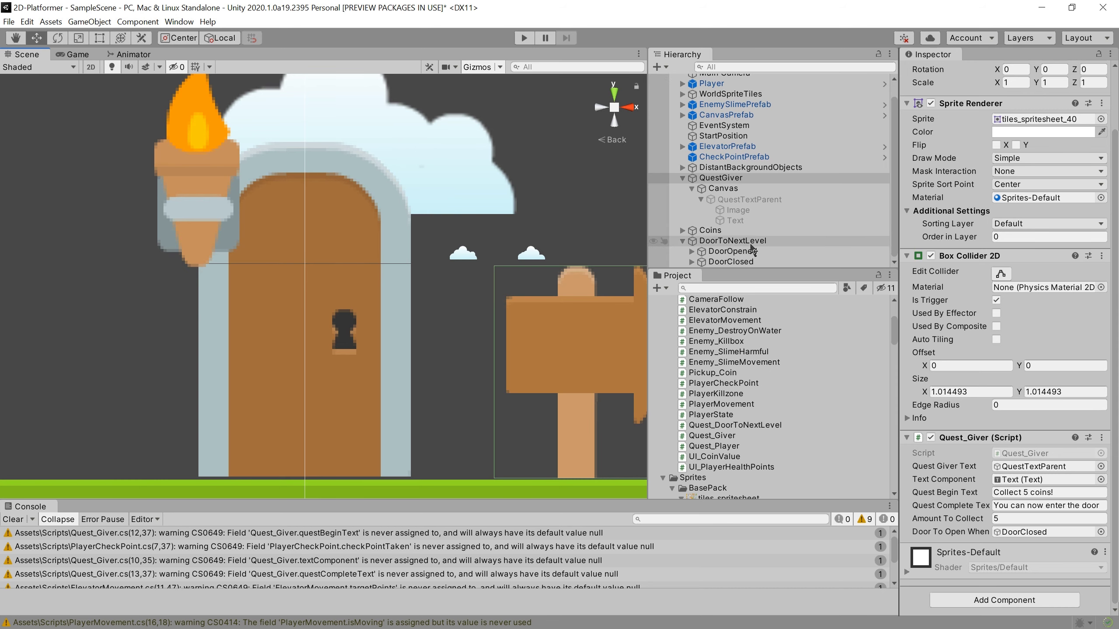
left_click(714, 251)
left_click(691, 251)
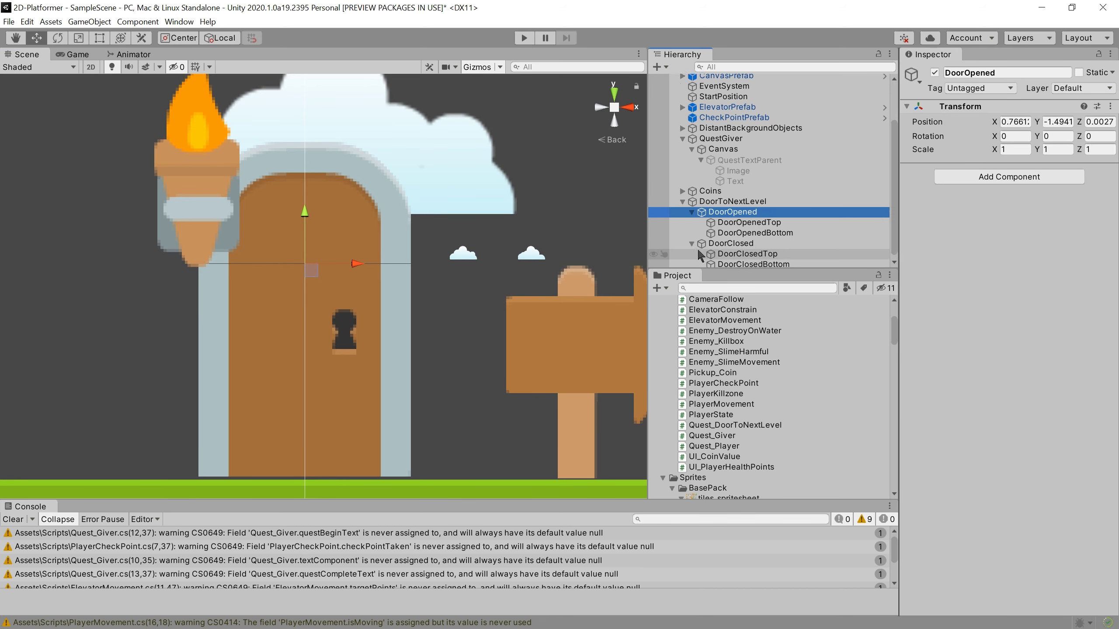
left_click(691, 241)
left_click(749, 219)
left_click(748, 251, "ctrl")
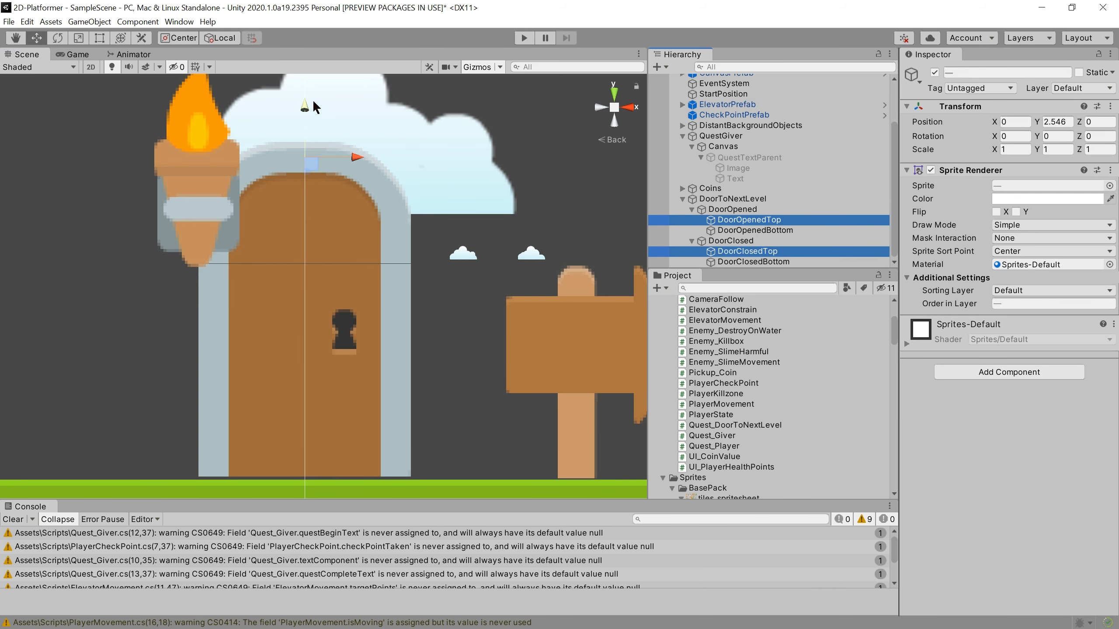
- Lower both top pieces from Y 2.546 to 2.537, then select DoorToNextLevel
left_click_drag(314, 102, 314, 104)
scroll(758, 233, "up", 3)
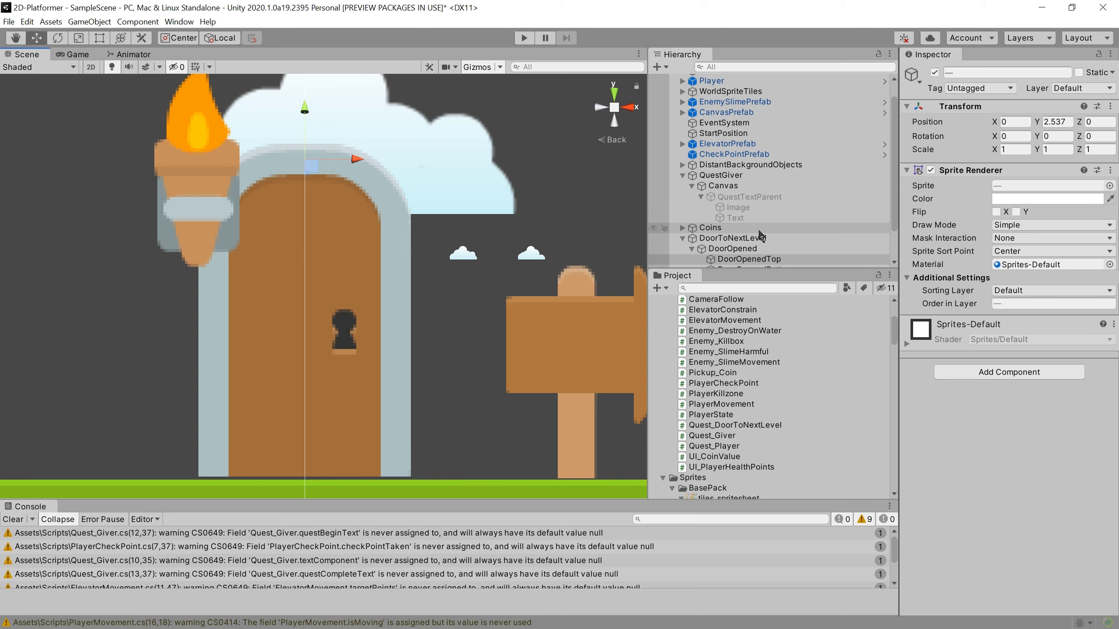
scroll(754, 225, "up", 3)
scroll(752, 206, "down", 5)
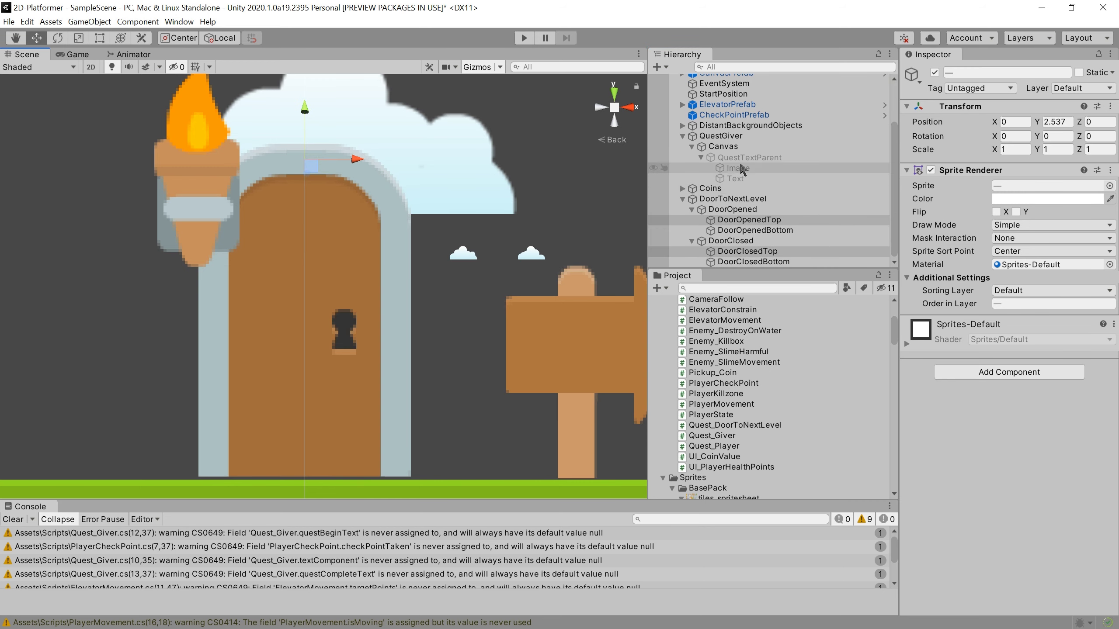
scroll(742, 169, "up", 3)
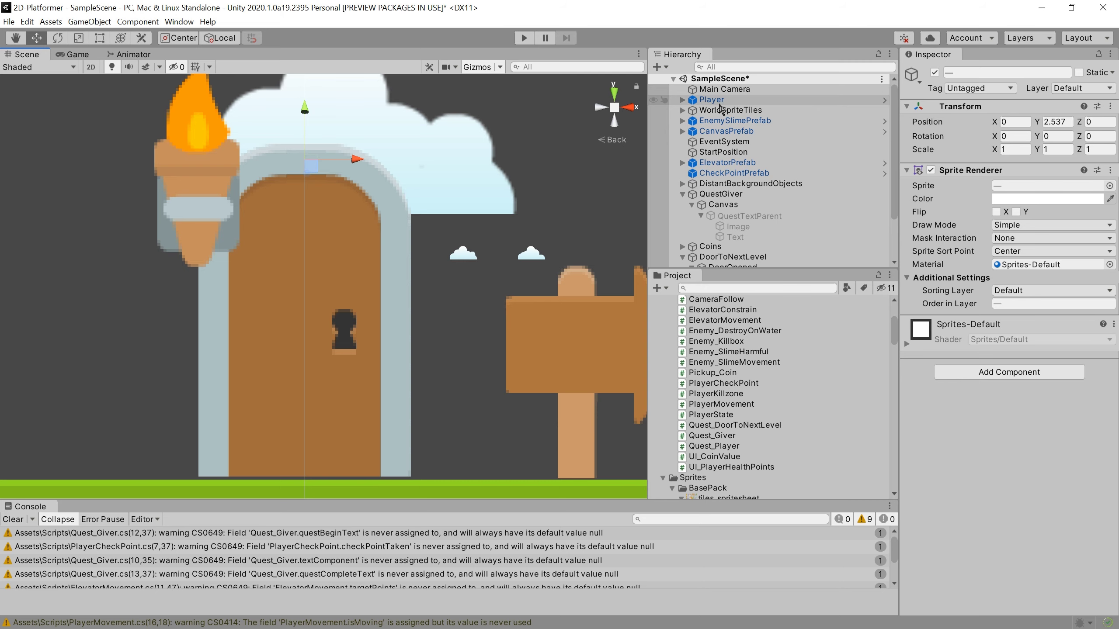
scroll(722, 158, "down", 3)
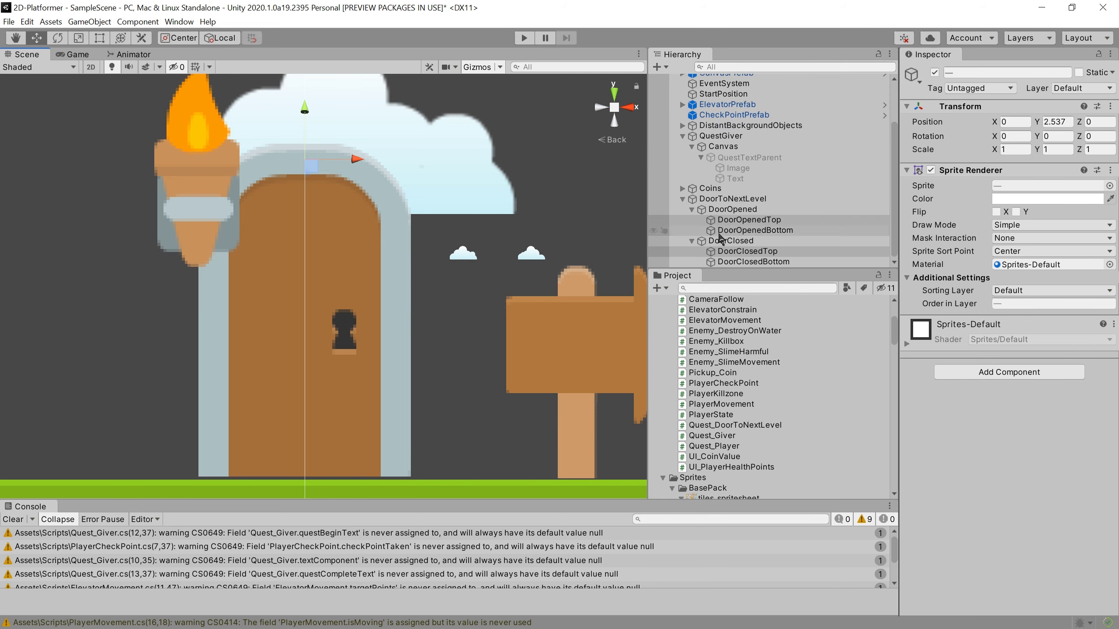
left_click(725, 199)
- Add print("Congratz! You can now go to the next level"); inside the isQuestComplete block
double_click(1005, 184)
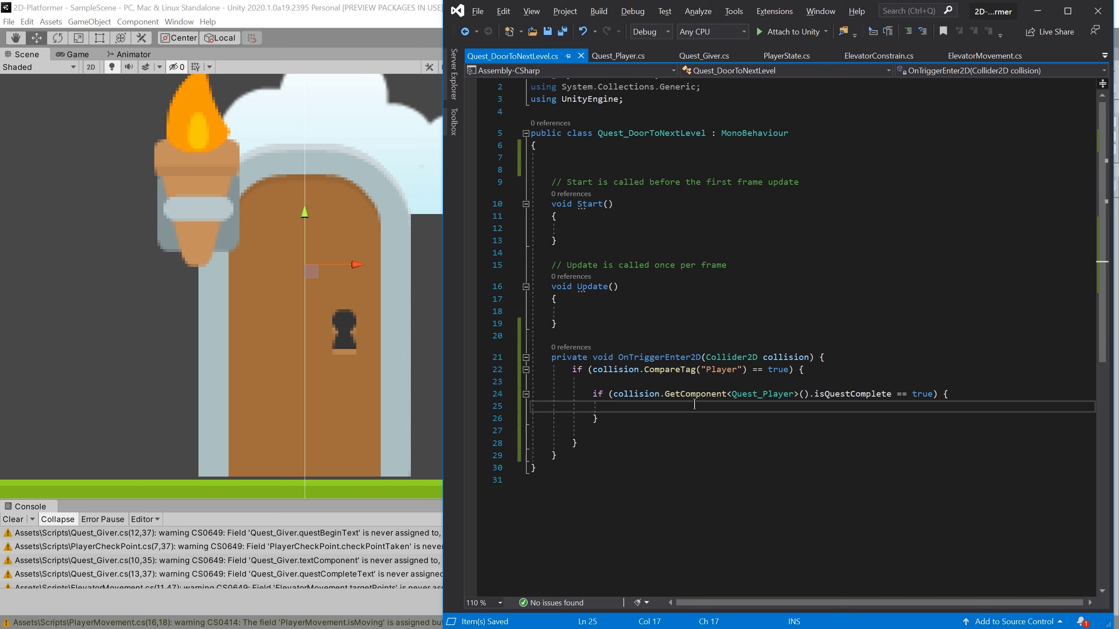
left_click(845, 393)
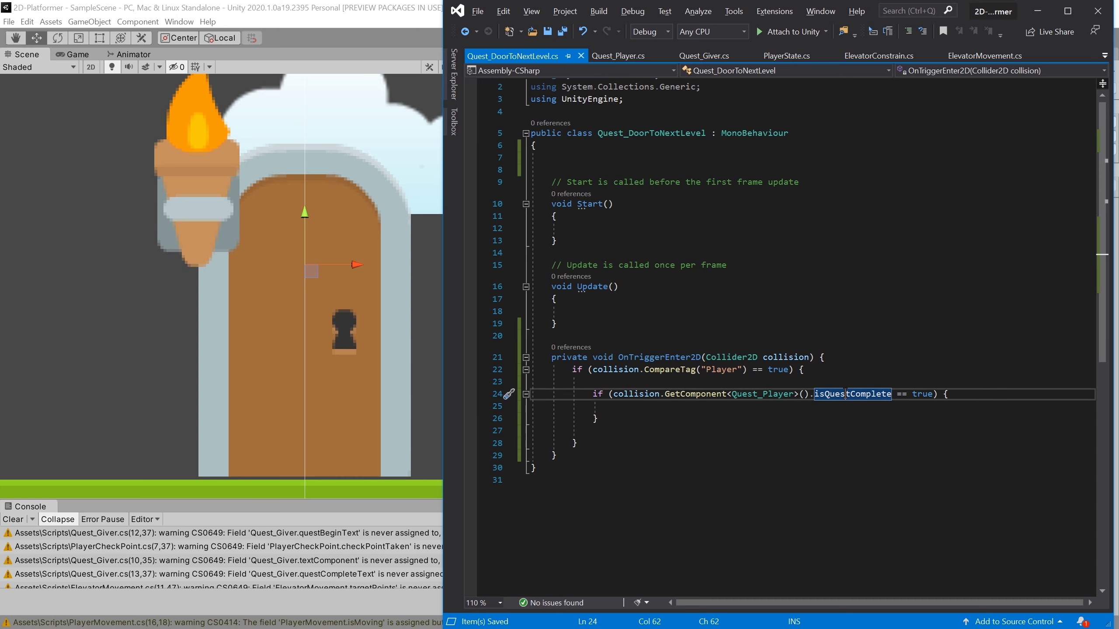
key("Down")
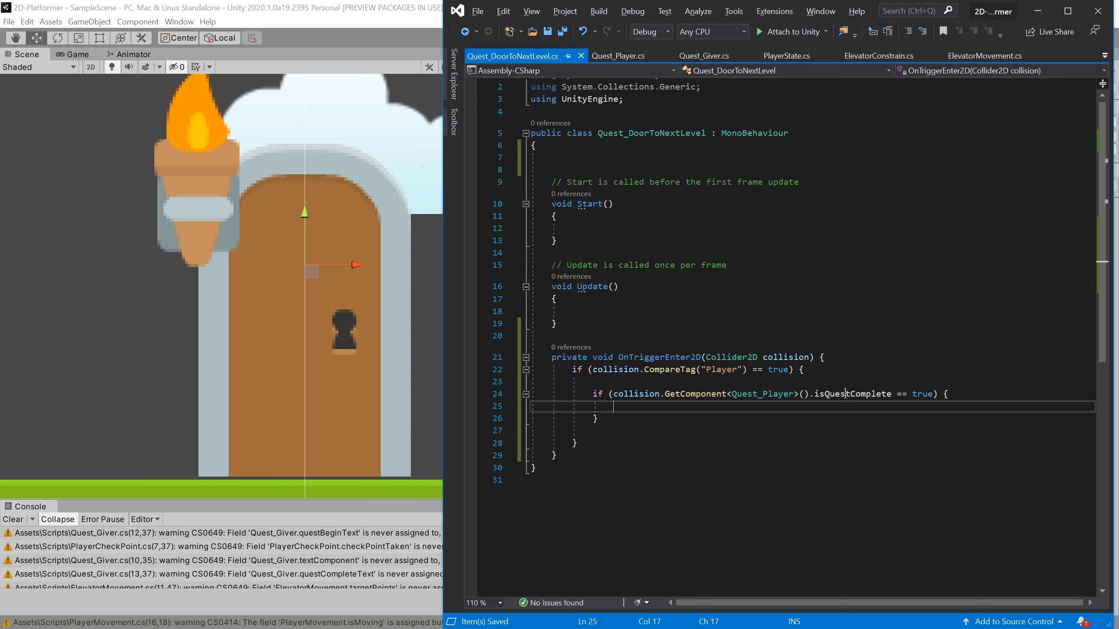
type("print(\"Congratz! You can now go to the net")
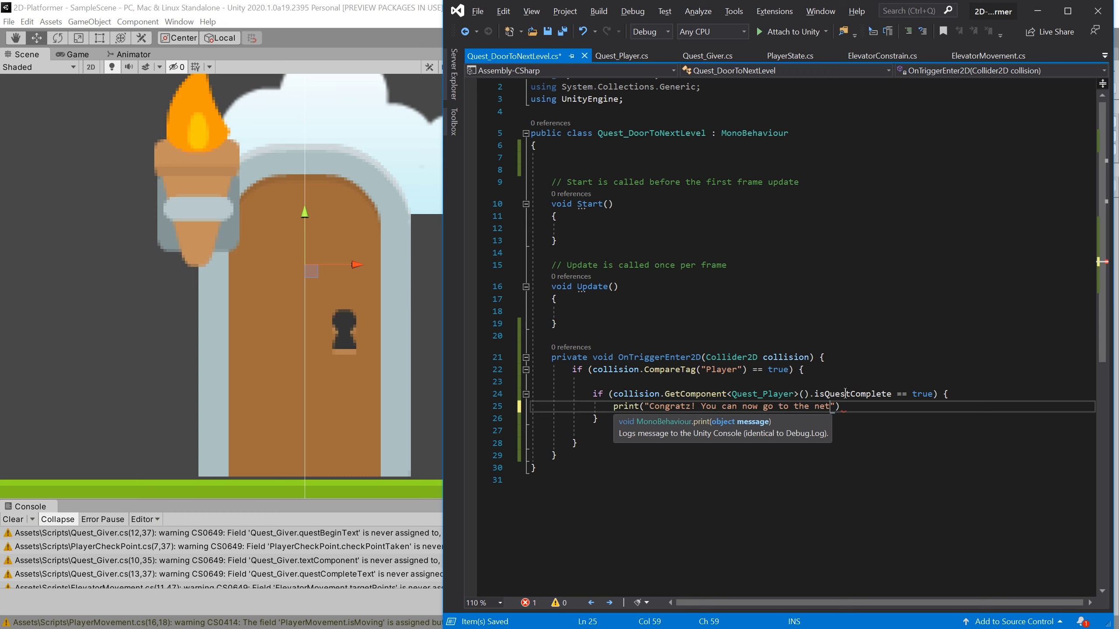
type(");")
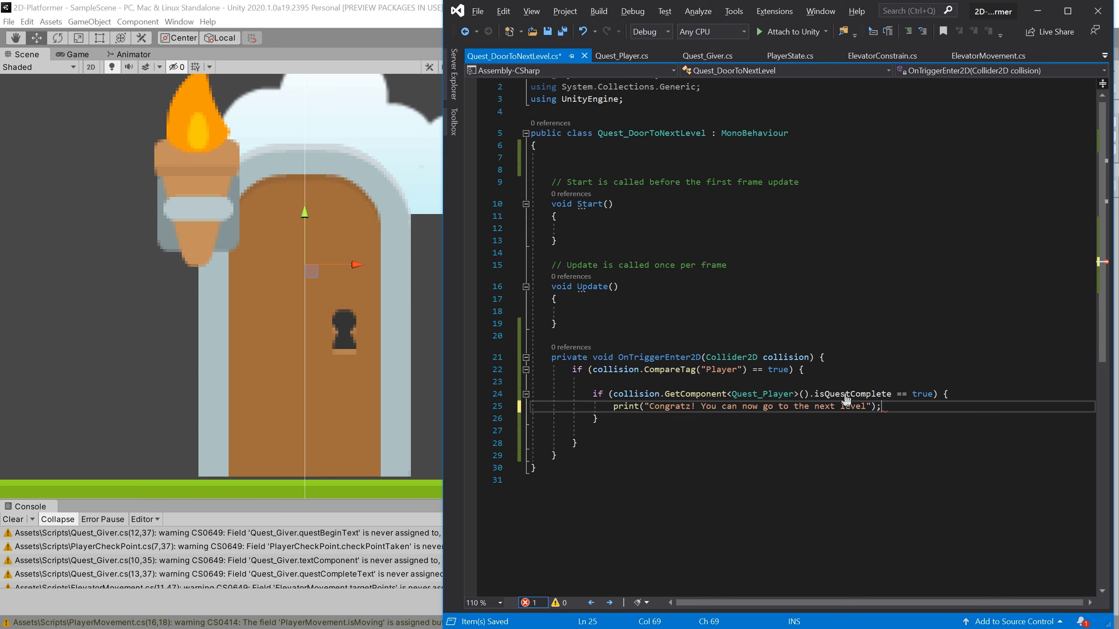
key("ctrl+s")
- Delete the empty Start and Update methods, save the script, and return to Unity
left_click(773, 317)
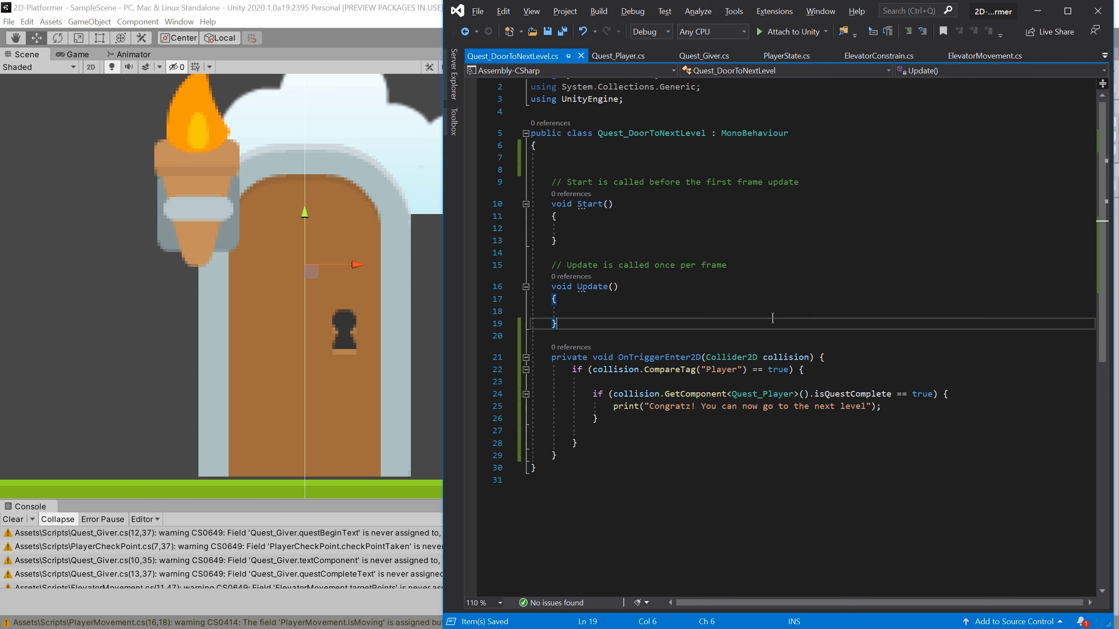
left_click_drag(570, 319, 561, 170)
key("Delete")
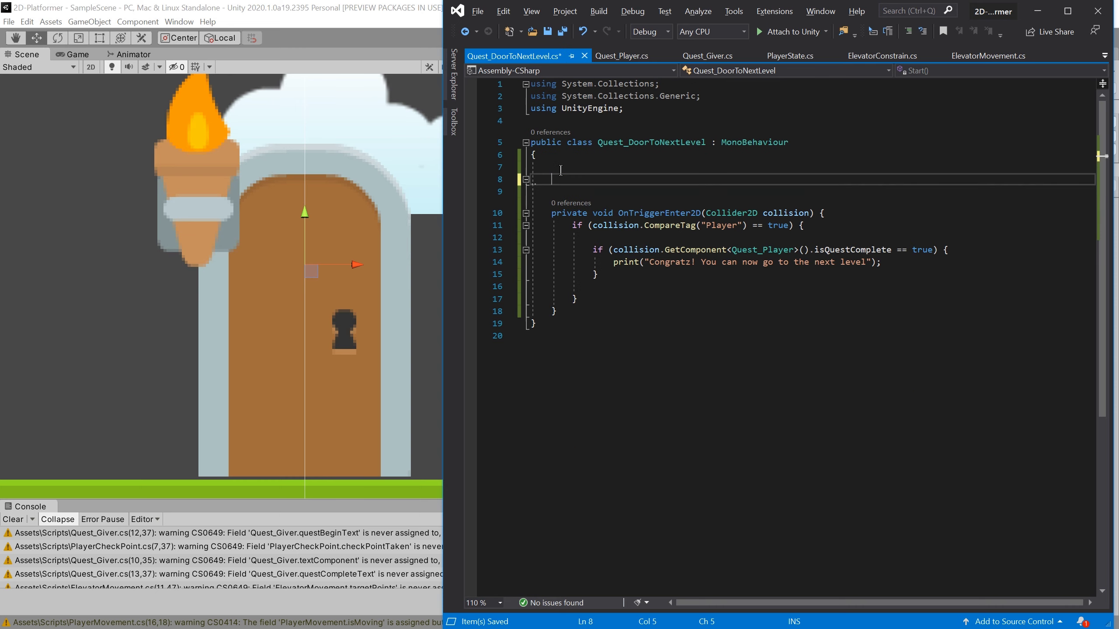
key("Delete")
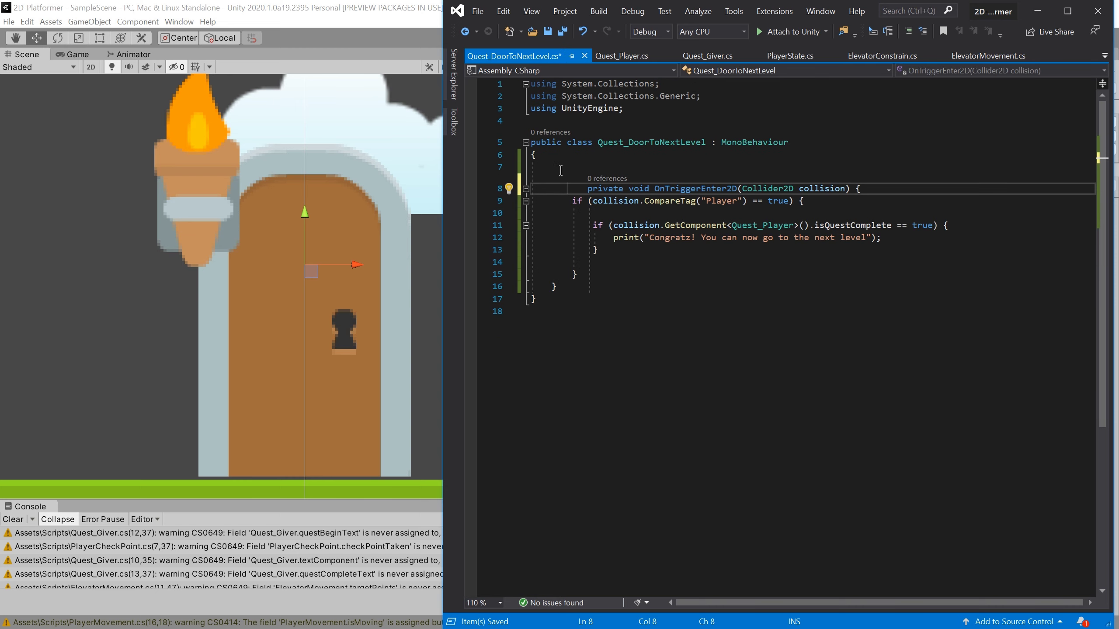
key("ctrl+s")
left_click(674, 274)
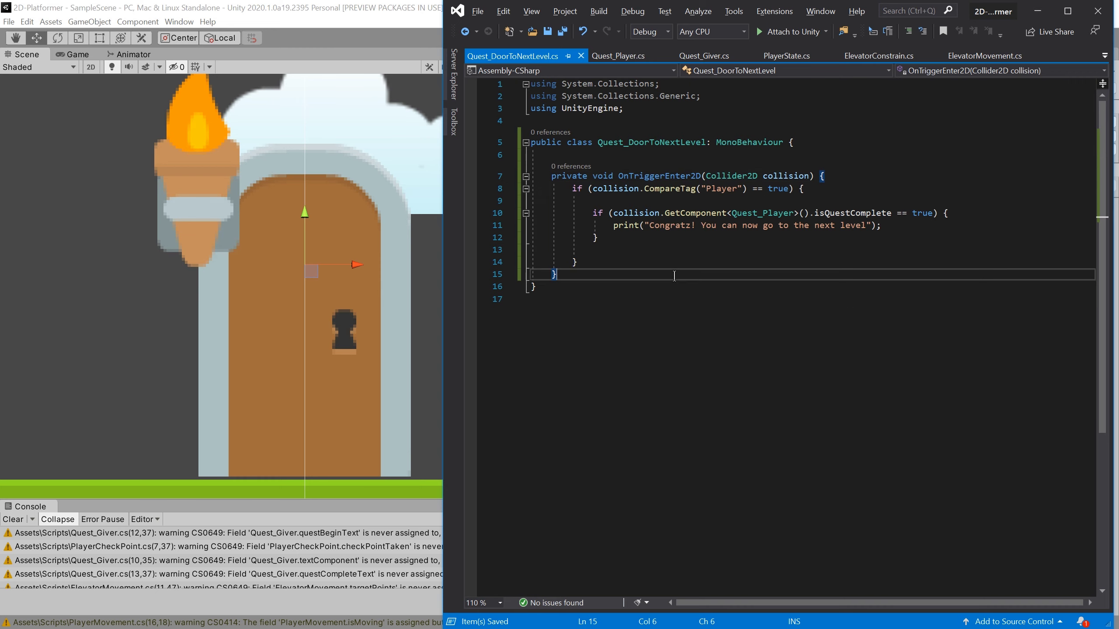
left_click(270, 37)
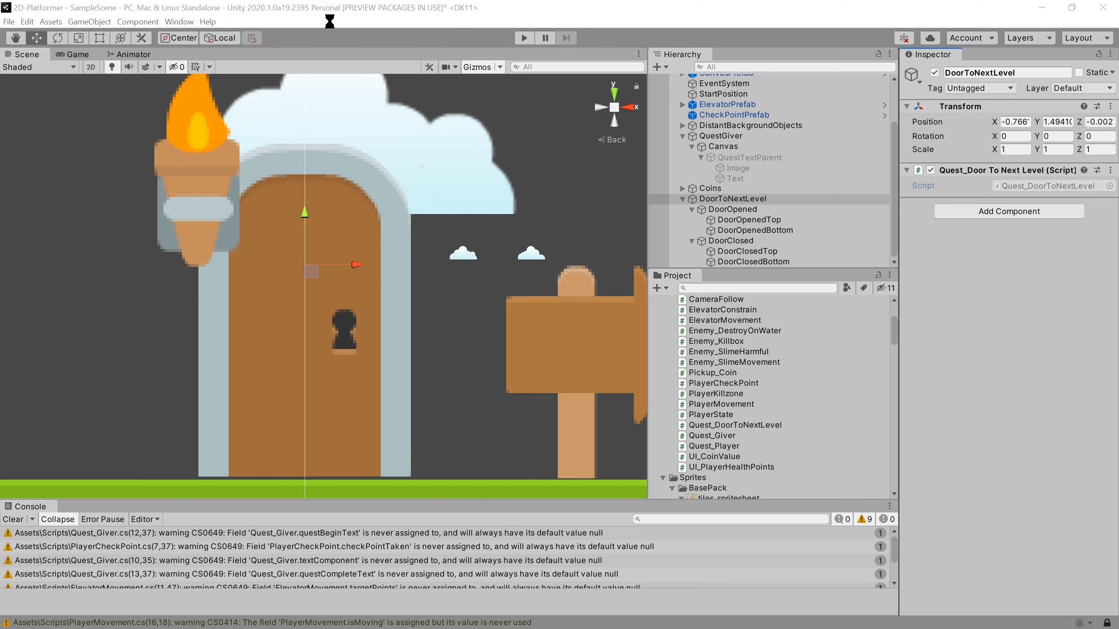
- Start the play test and collect the five coins across both platforms
left_click(524, 38)
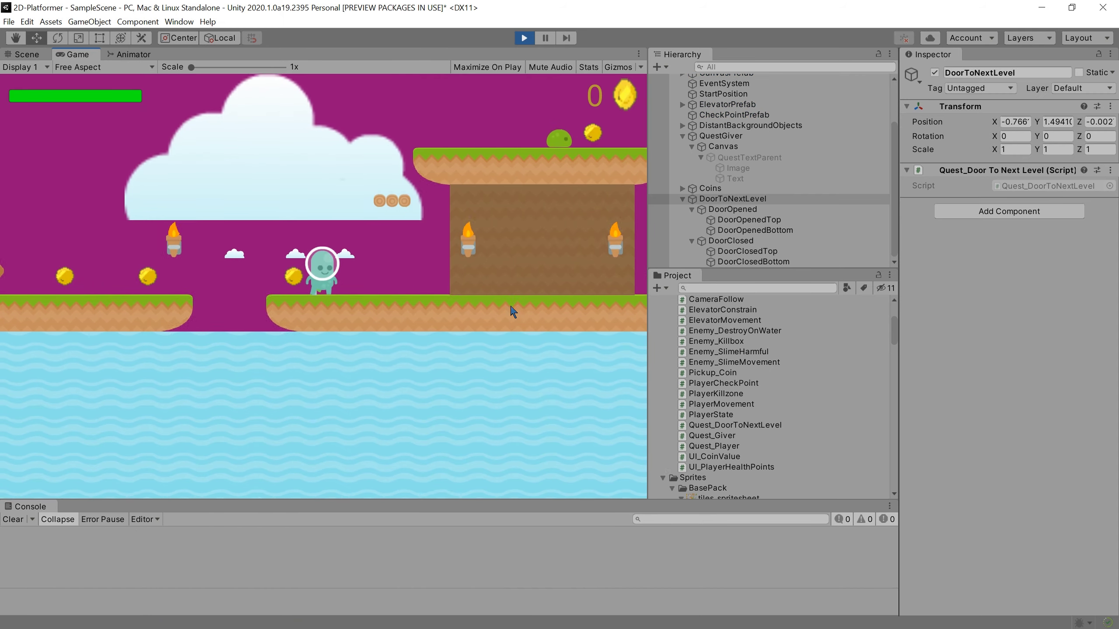
key("Right")
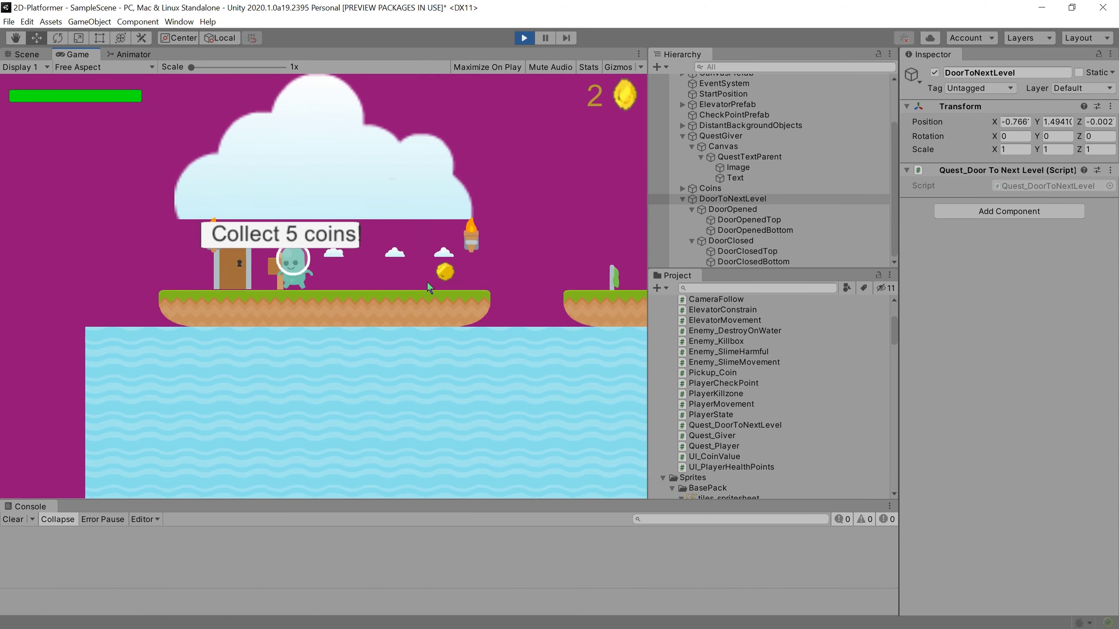
key("Left")
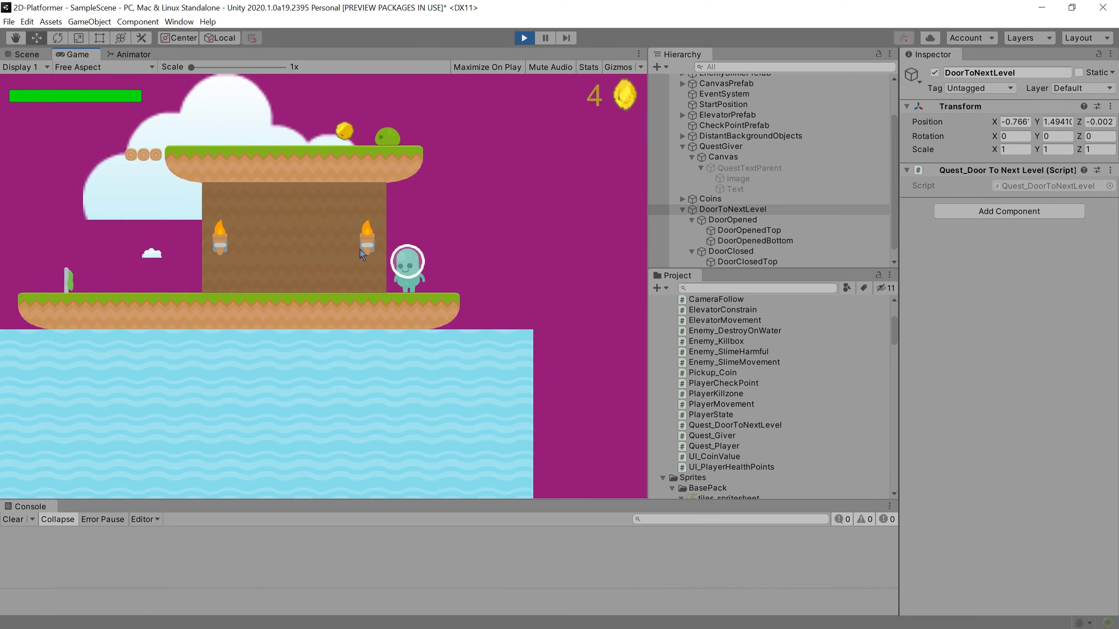
key("space")
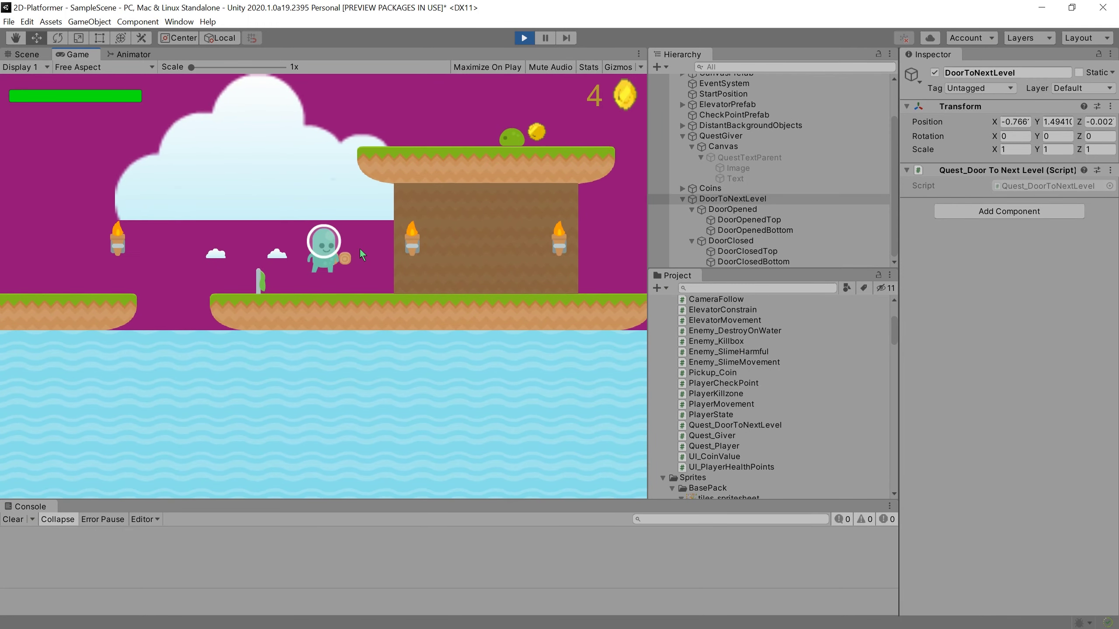
key("Right")
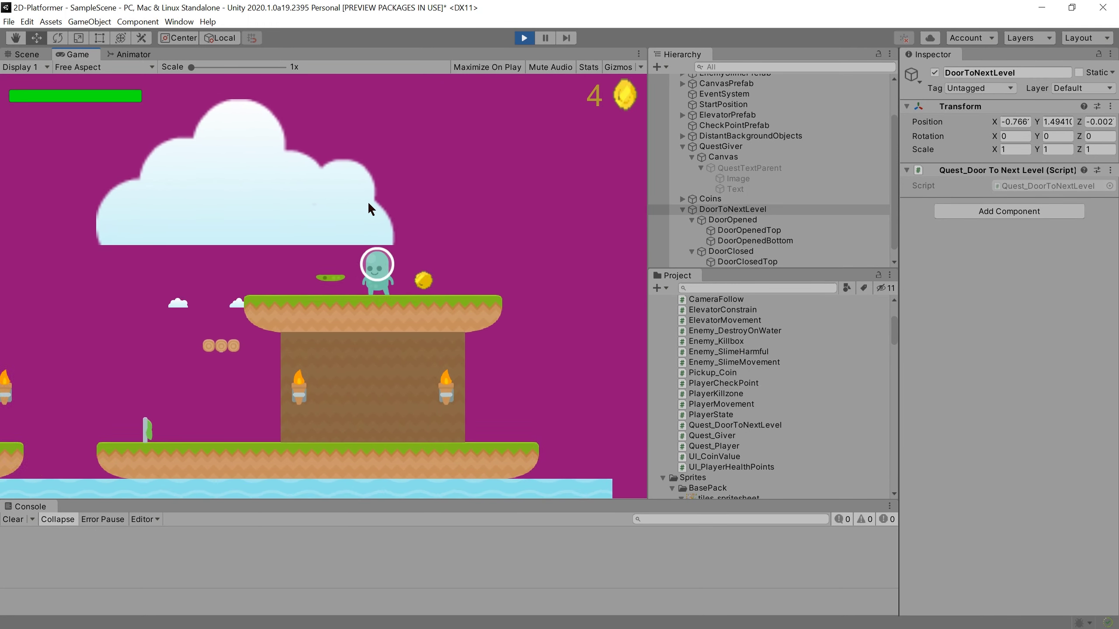
- Walk the player to the door and through it to confirm it opens
key("Right")
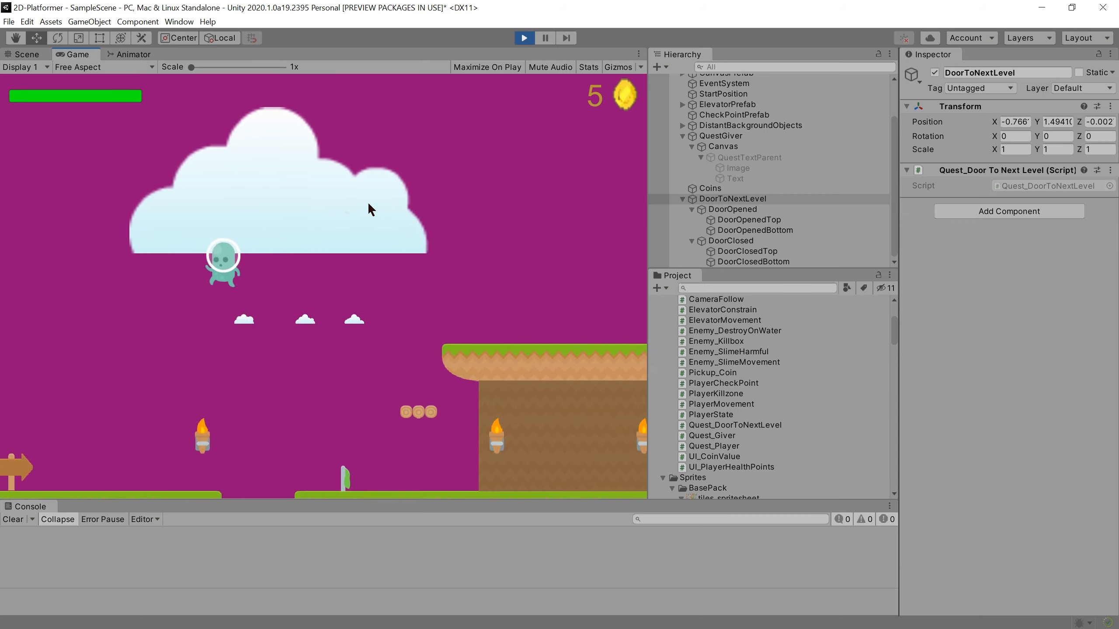
key("Left")
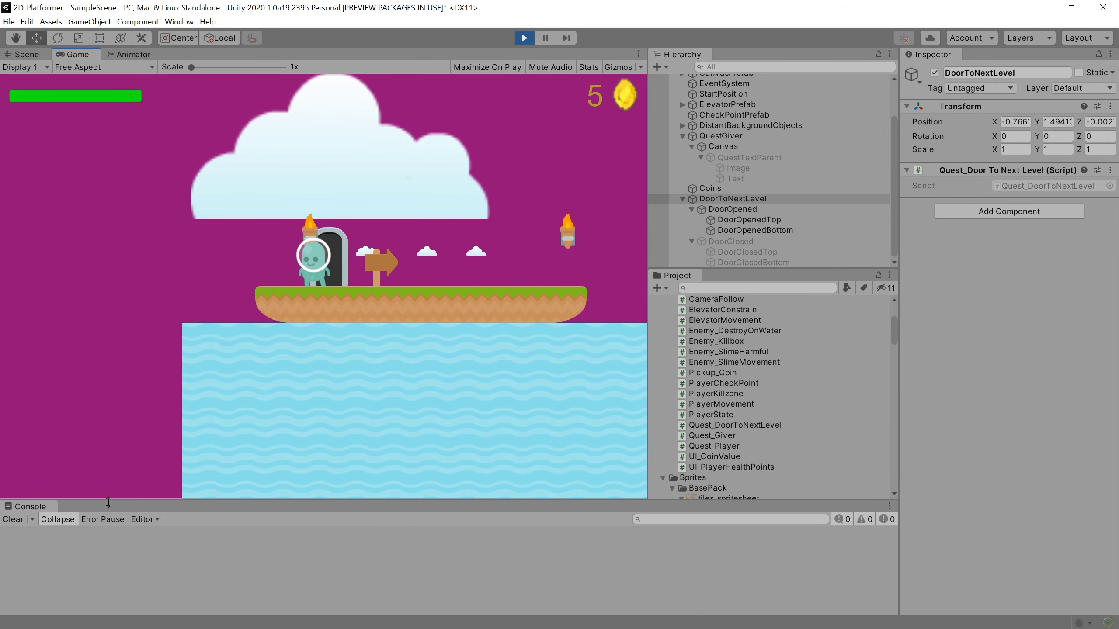
key("Right")
key("Left")
key("Right")
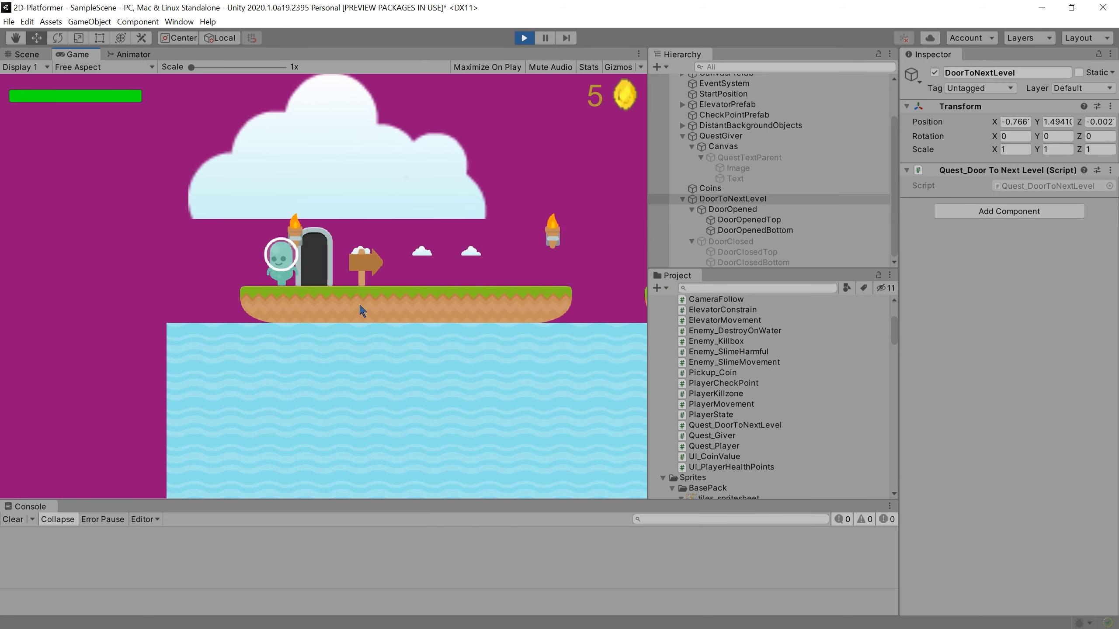
key("Left")
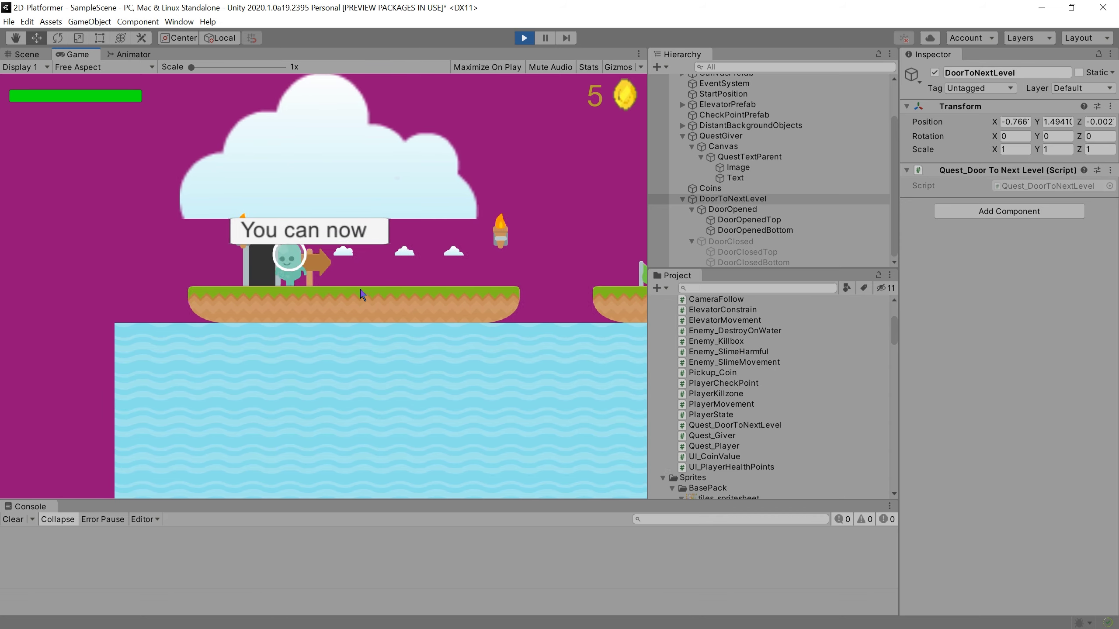
left_click(44, 537)
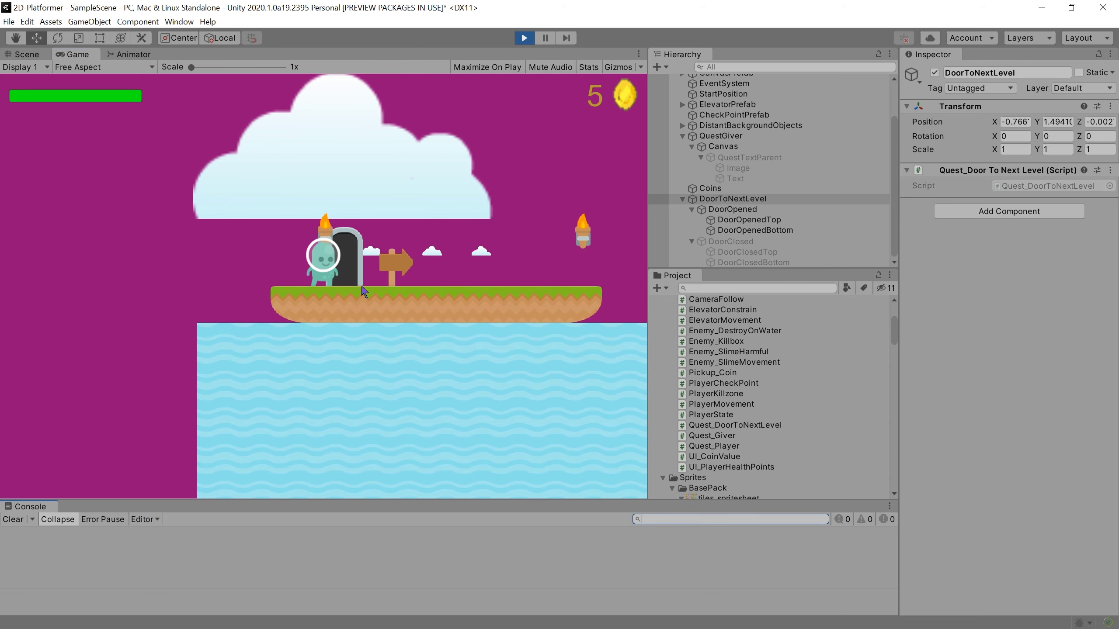
key("Right")
key("Left")
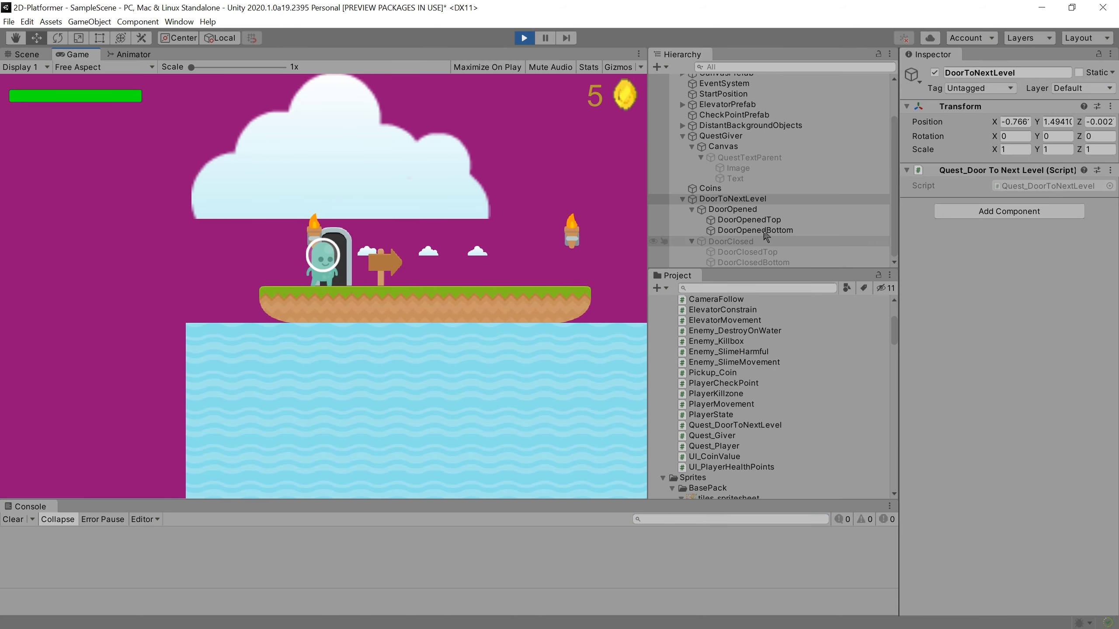
- Select DoorToNextLevel and open its Quest_DoorToNextLevel script in Visual Studio
left_click(731, 198)
double_click(1031, 187)
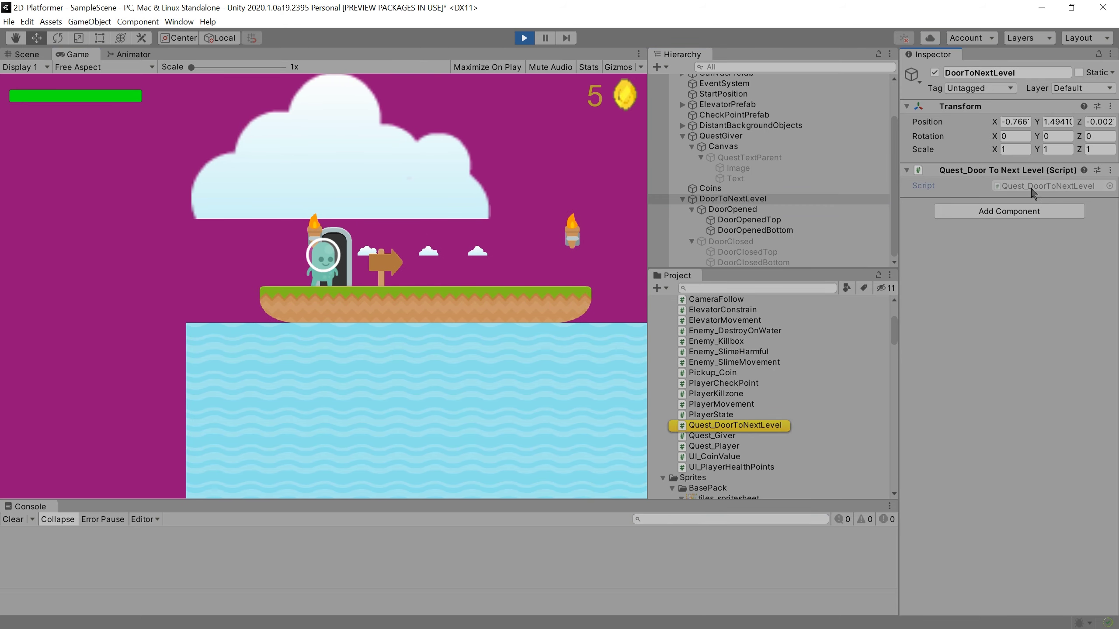
left_click(687, 189)
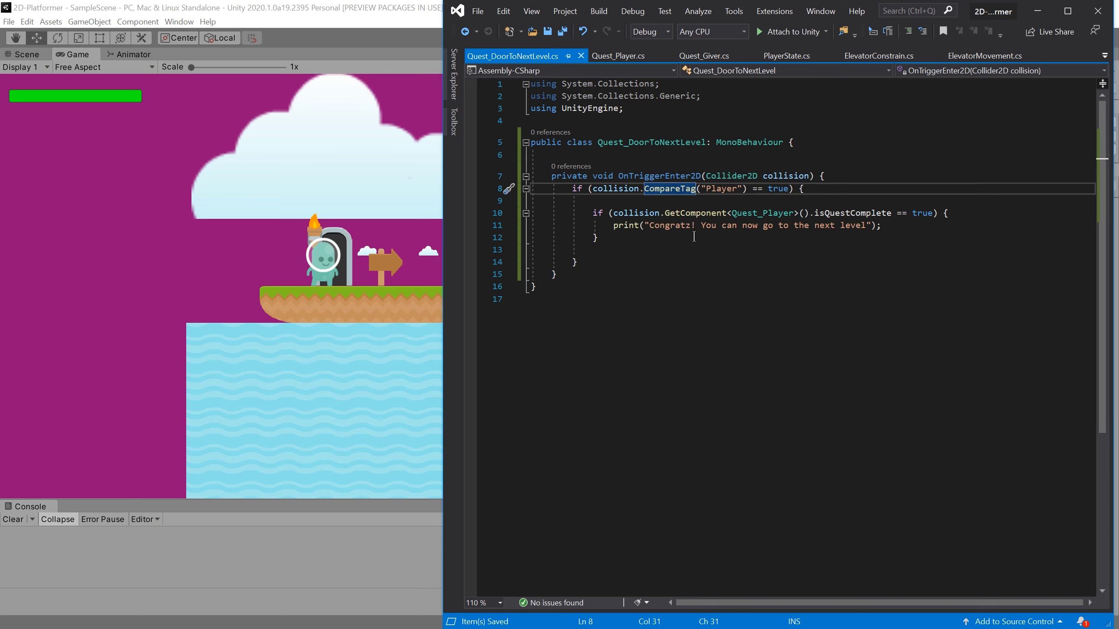
left_click(850, 217)
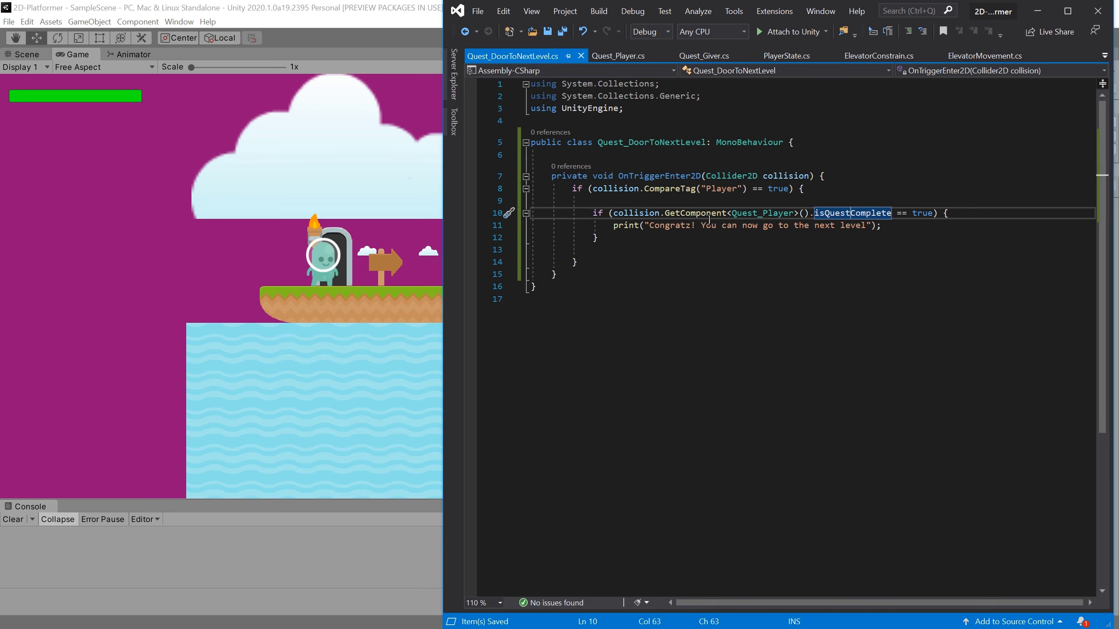
key("Down")
key("End")
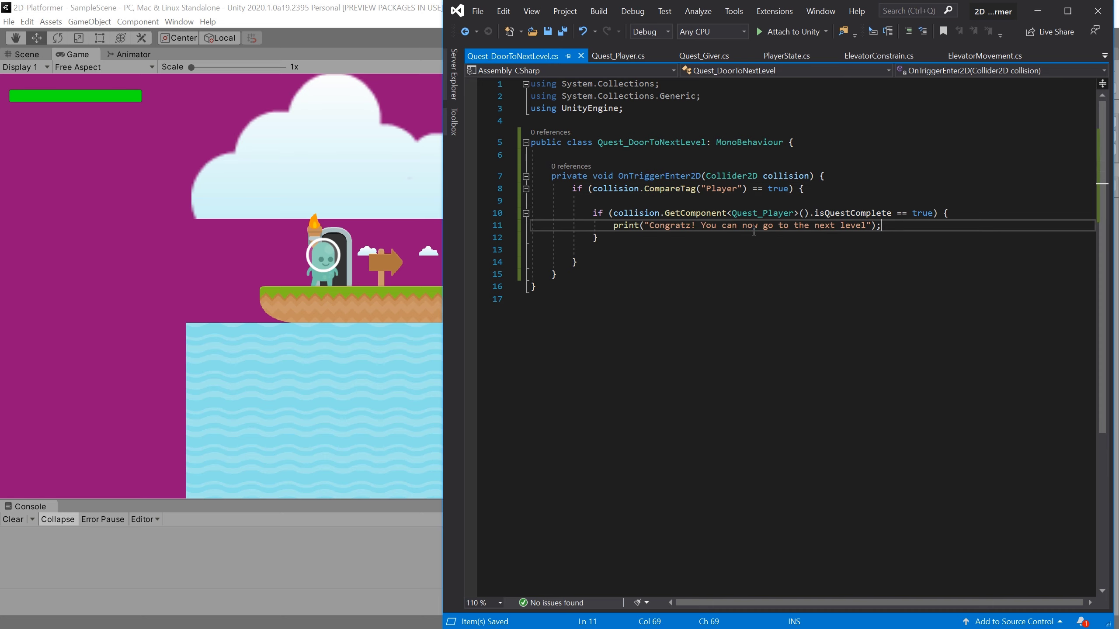
triple_click(625, 225)
left_click(1022, 230)
- Stop the play test and add a Box Collider 2D to DoorToNextLevel
left_click(373, 35)
left_click(523, 38)
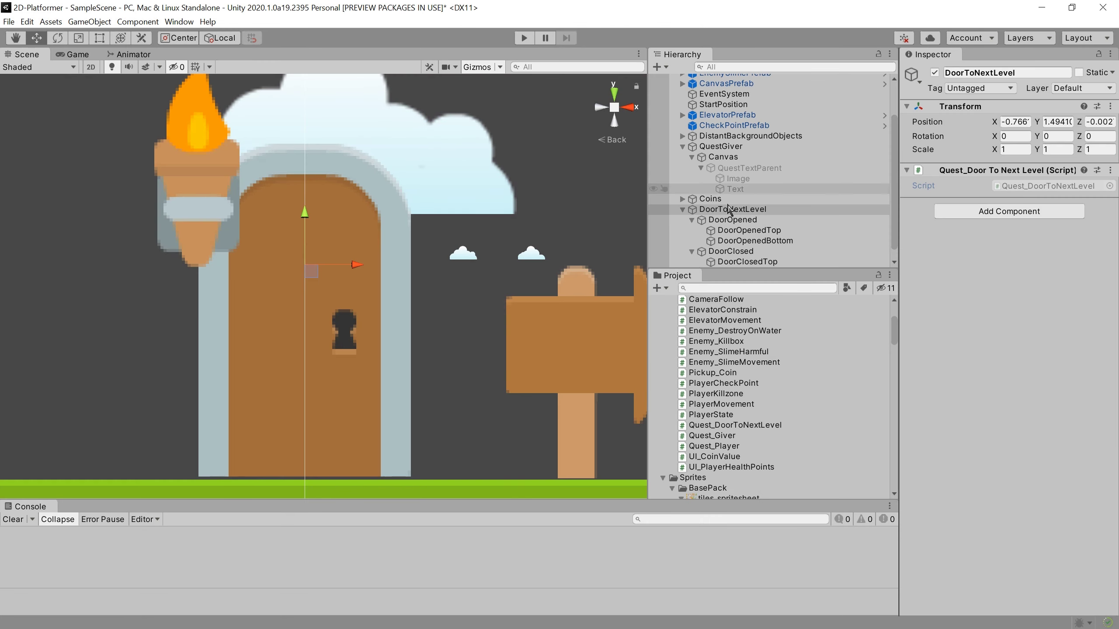
left_click(1012, 221)
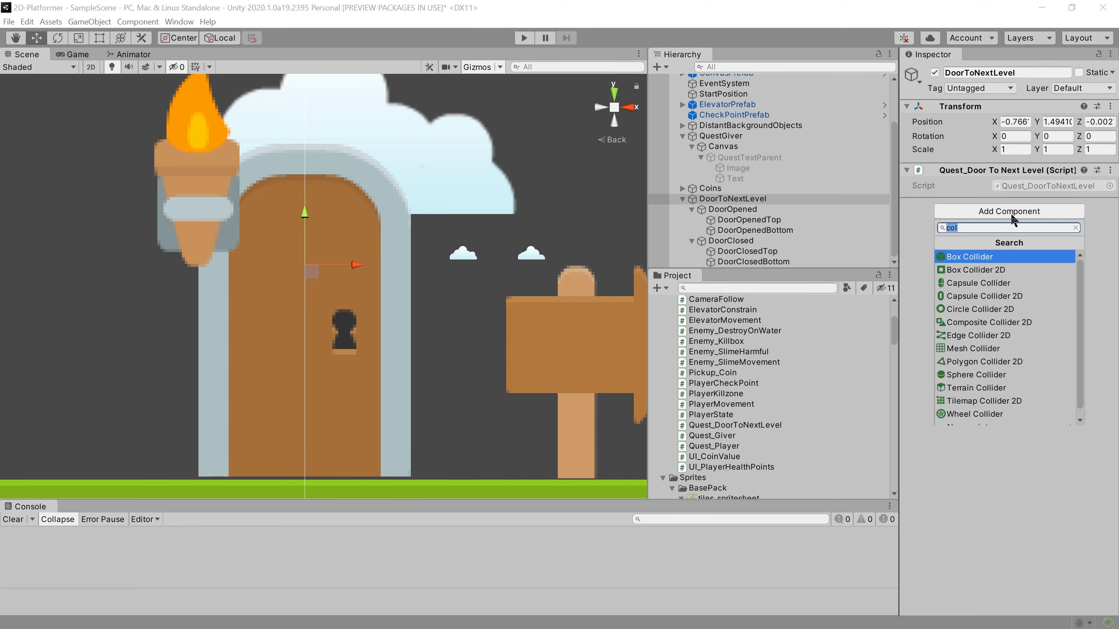
left_click(996, 271)
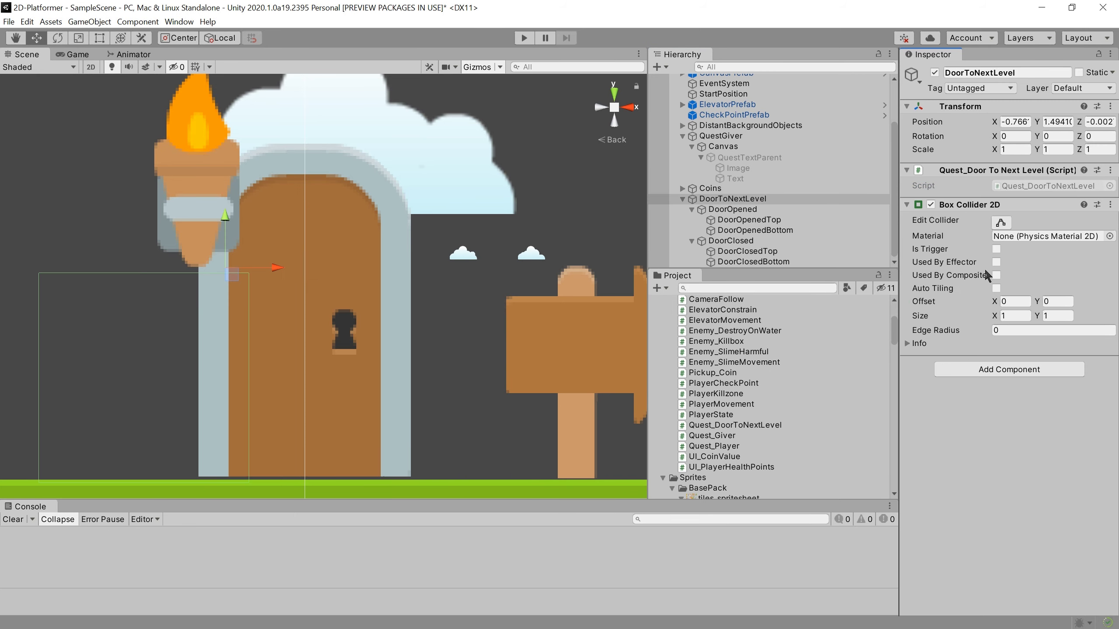
scroll(229, 371, "down", 5)
scroll(311, 321, "up", 3)
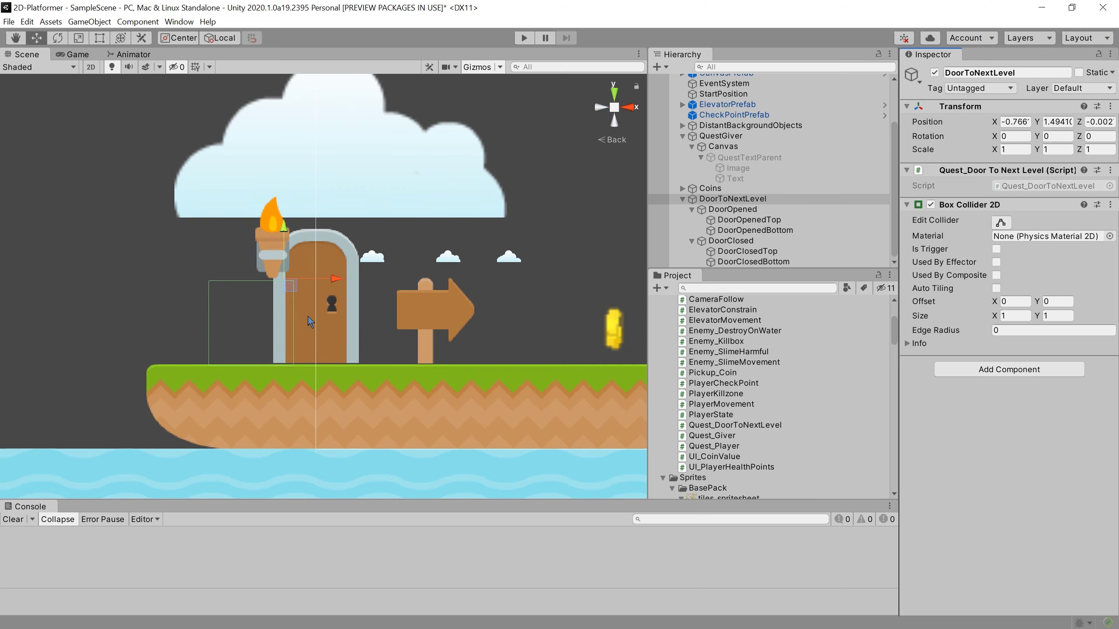
scroll(313, 317, "up", 1)
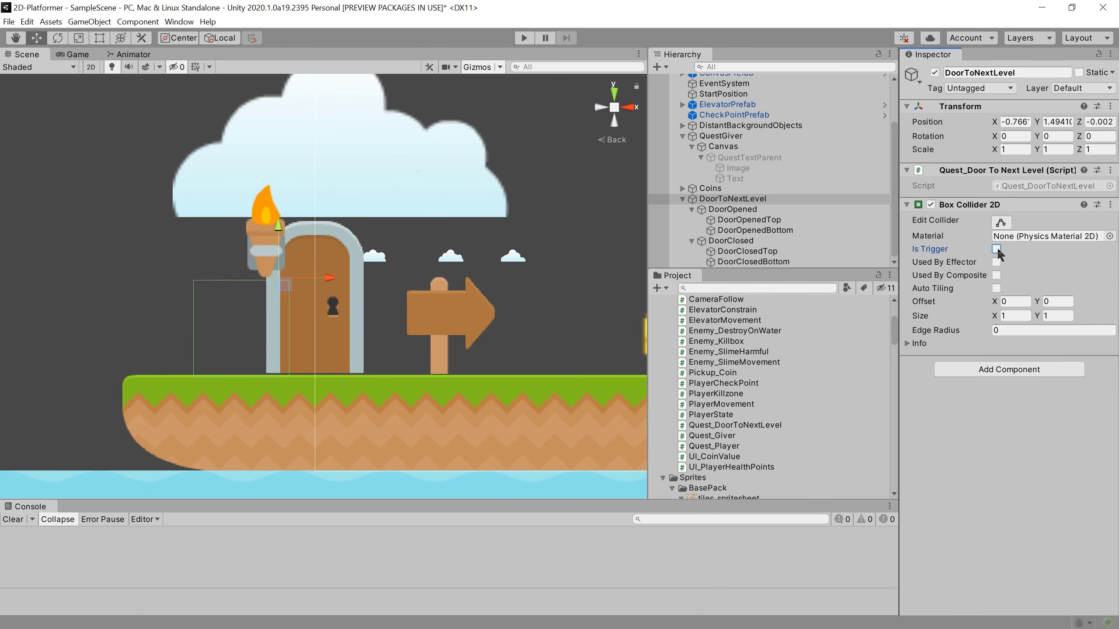
left_click_drag(322, 278, 351, 282)
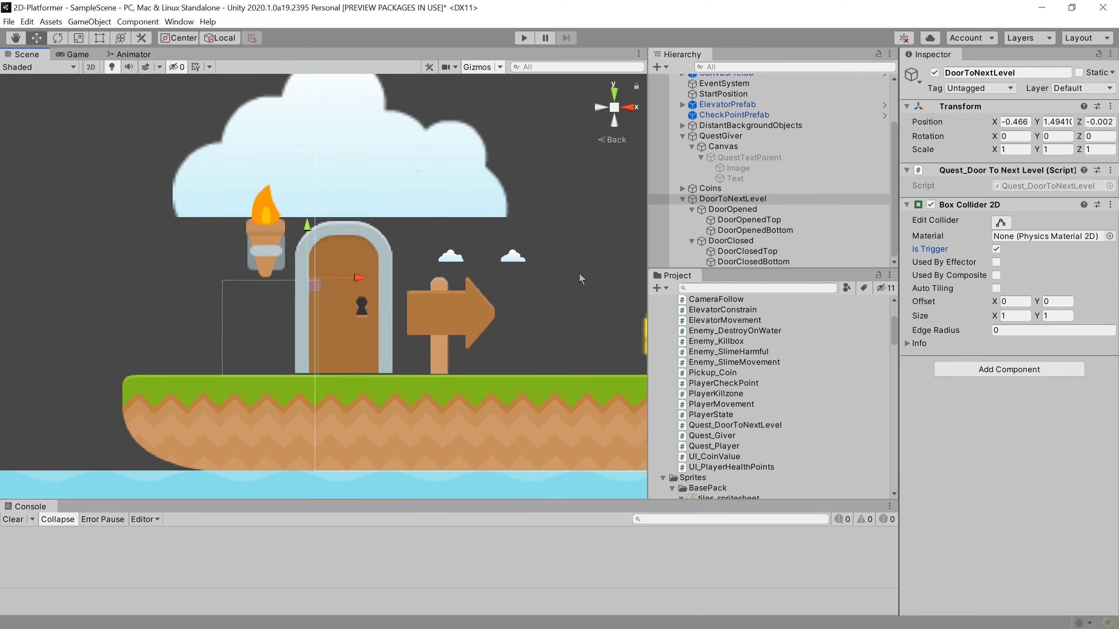
key("ctrl+z")
- Set Position X of both DoorOpened and DoorClosed children to 0
left_click(758, 199)
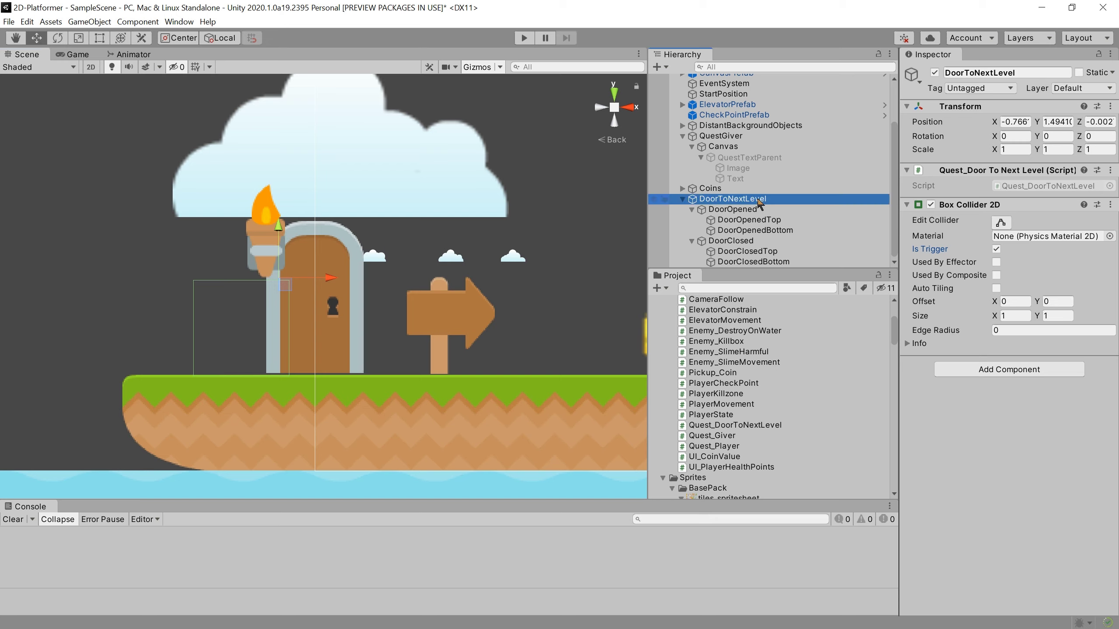
left_click(768, 210)
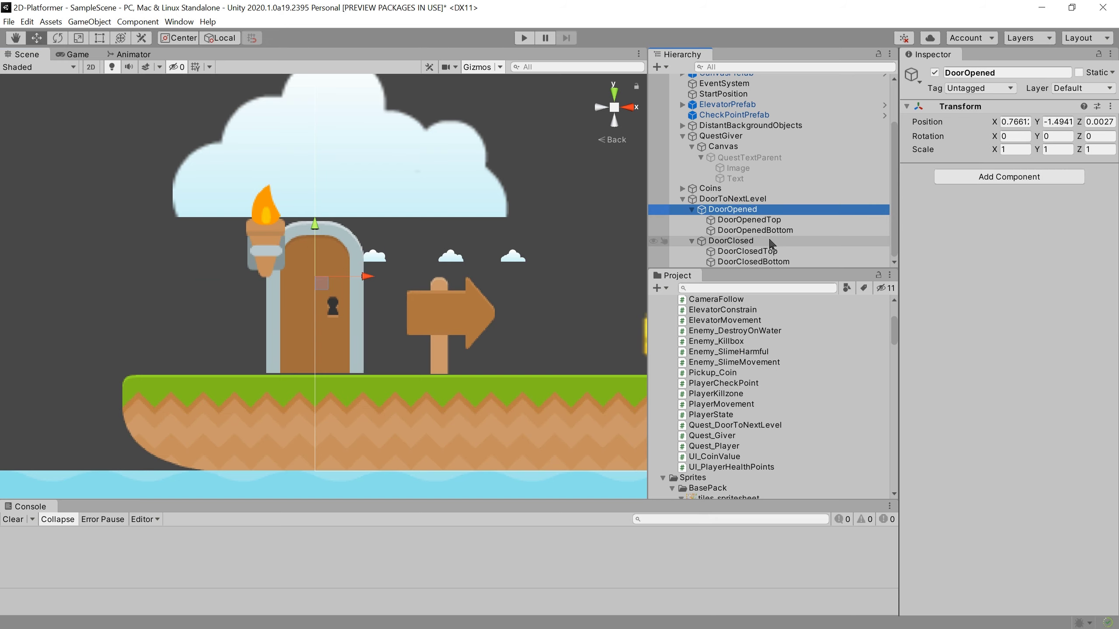
left_click(770, 243, "ctrl")
left_click(1021, 125)
type("0")
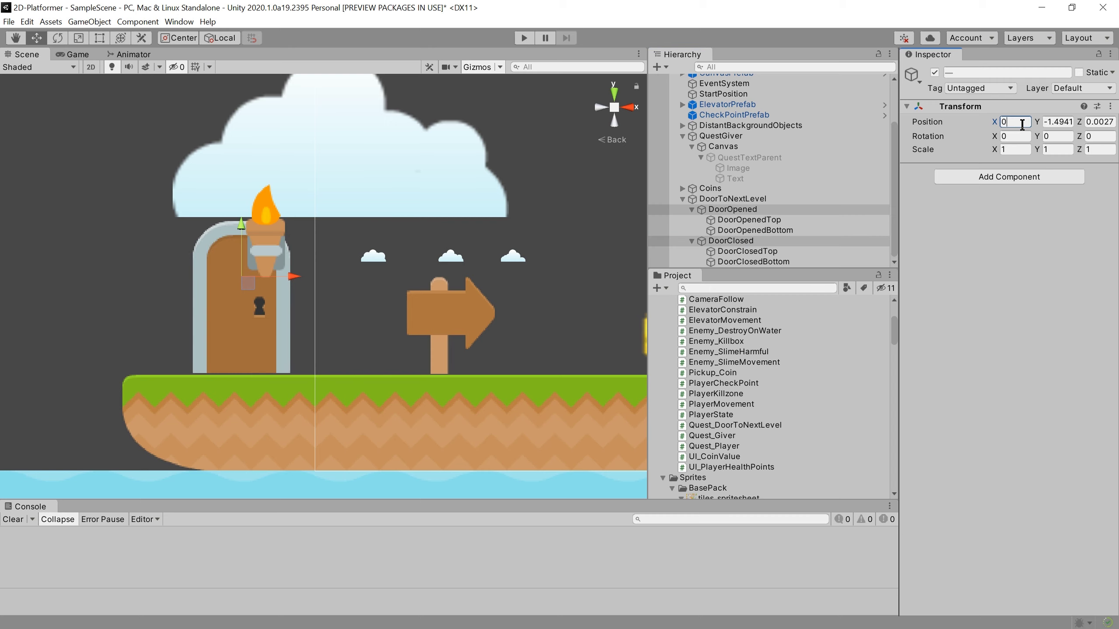
- Fit the door's collider to size 1 × 1.62117 with Y offset 0.3105
left_click(717, 201)
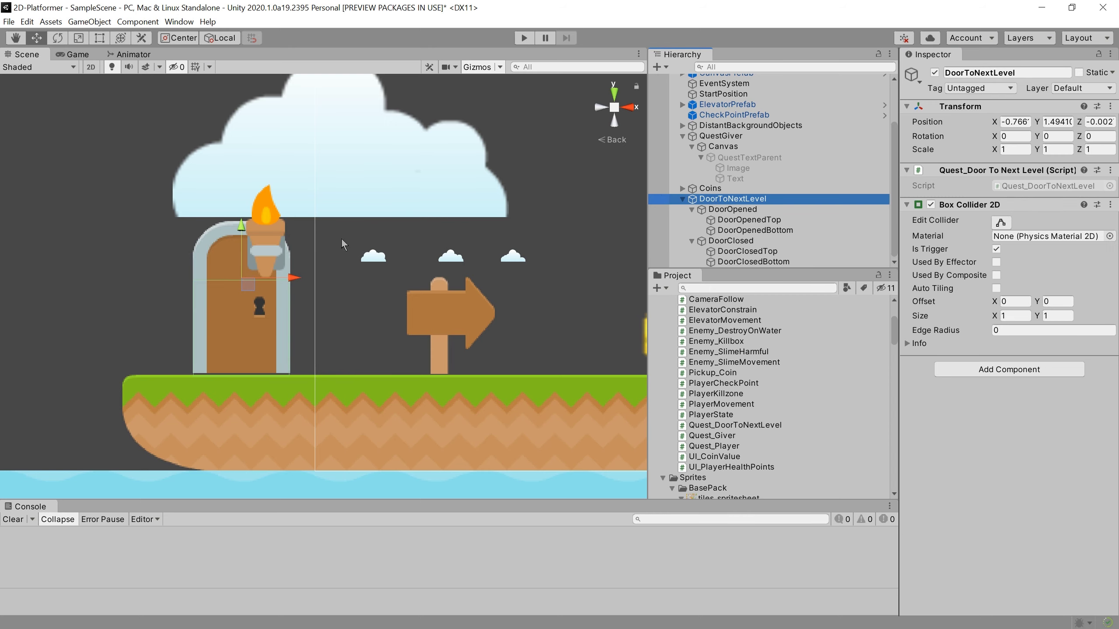
left_click(1001, 222)
key("w")
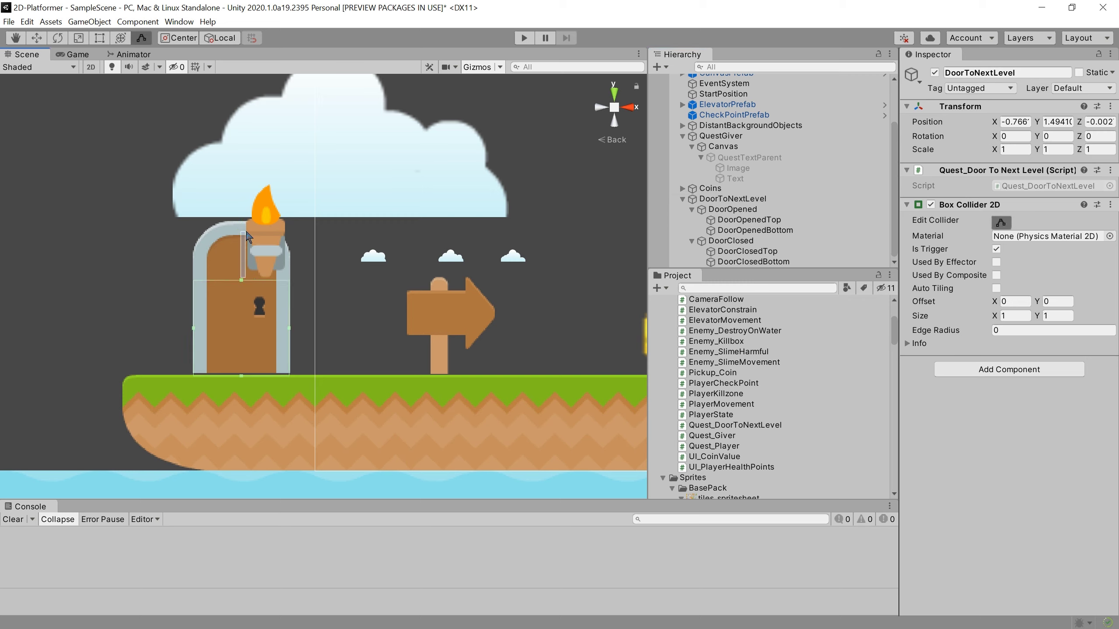
left_click(733, 210)
left_click(731, 199)
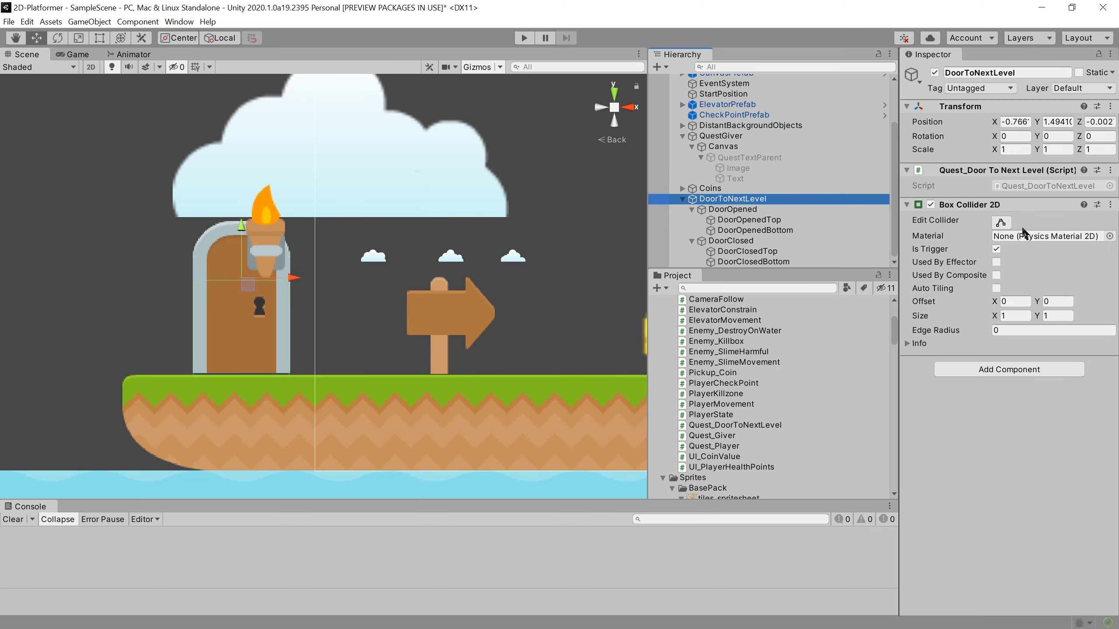
left_click(1001, 223)
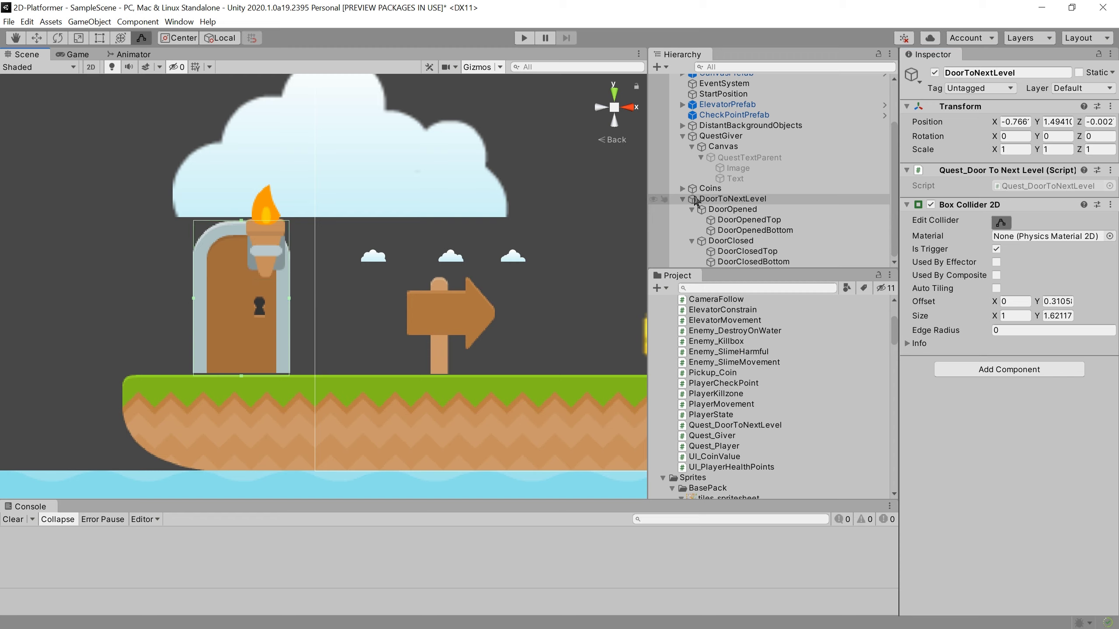
left_click(695, 199)
left_click(1002, 225)
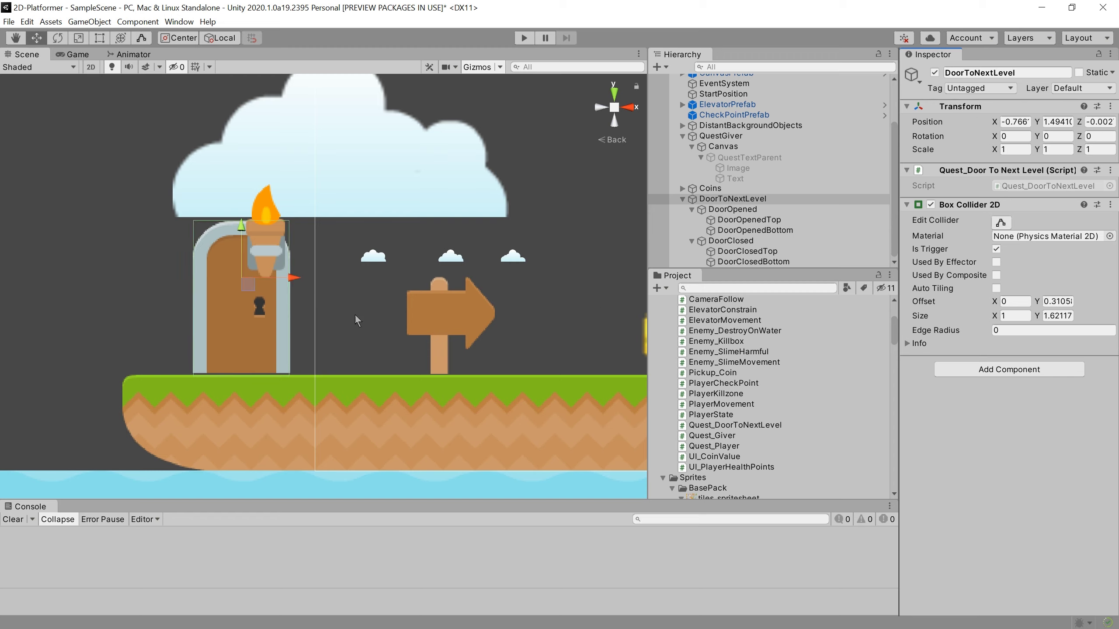
- Move the door left to X -1.401, lower it onto the ground, and start the game
mouse_move(294, 278)
left_mouse_down()
mouse_move(394, 278)
mouse_move(232, 277)
left_mouse_up()
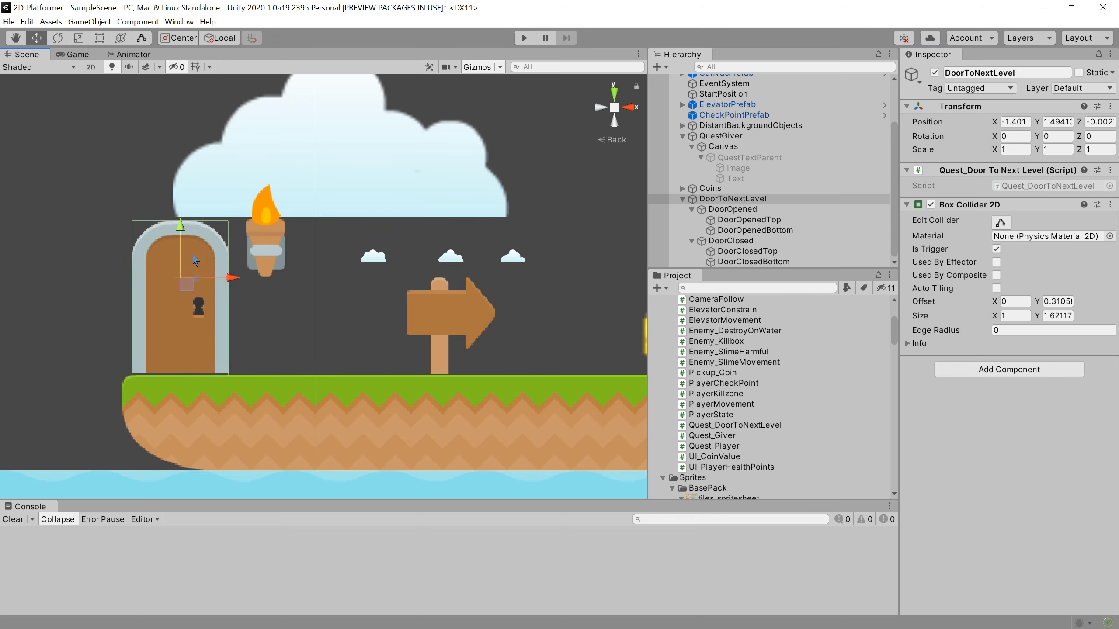
left_click_drag(182, 225, 183, 228)
left_click(523, 38)
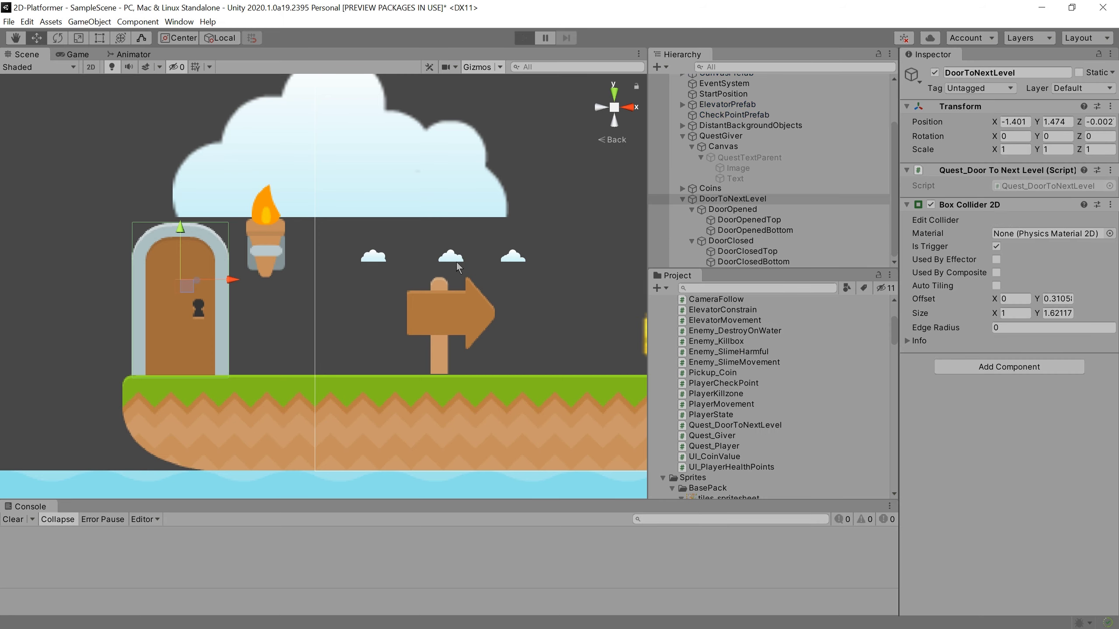
- Collect the coins and walk the character to the now open door
key("Right")
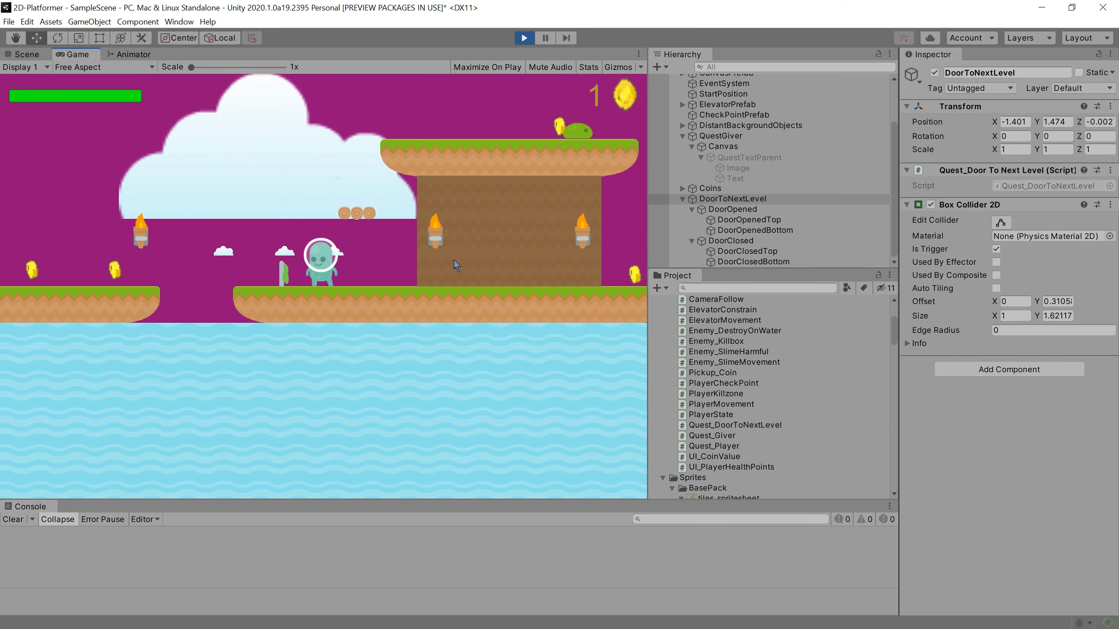
key("space")
key("space")
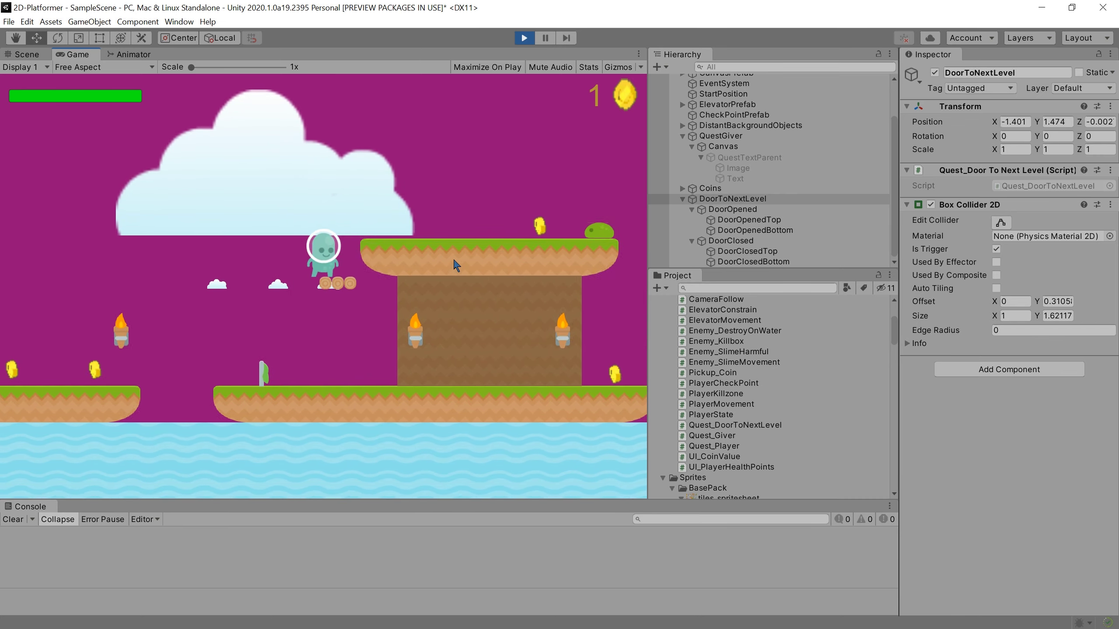
key("Right")
key("Right")
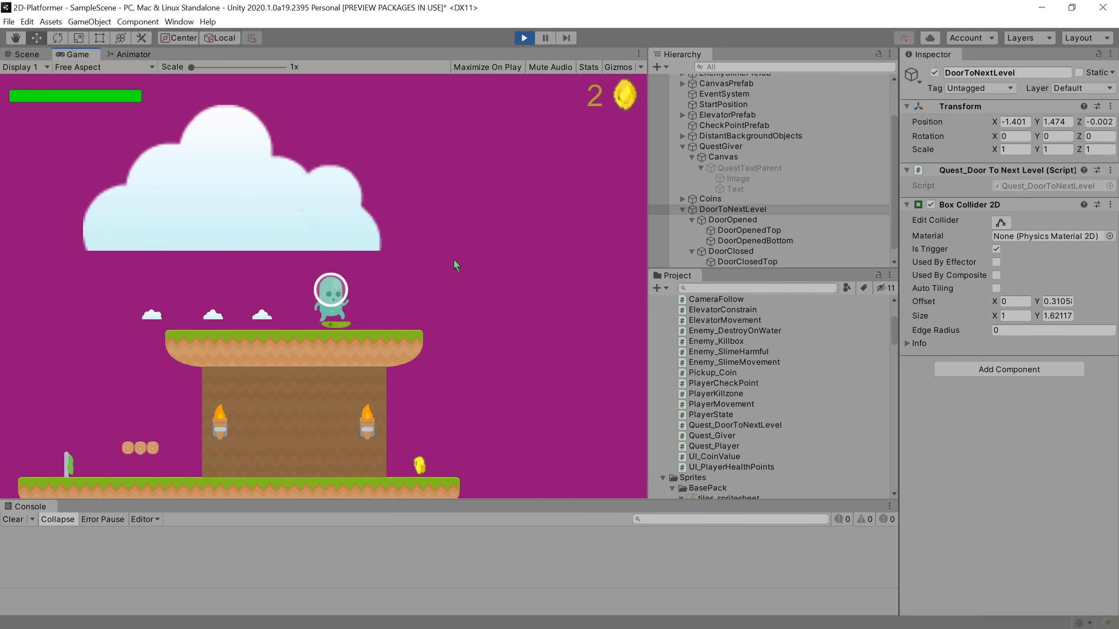
key("Left")
key("Left")
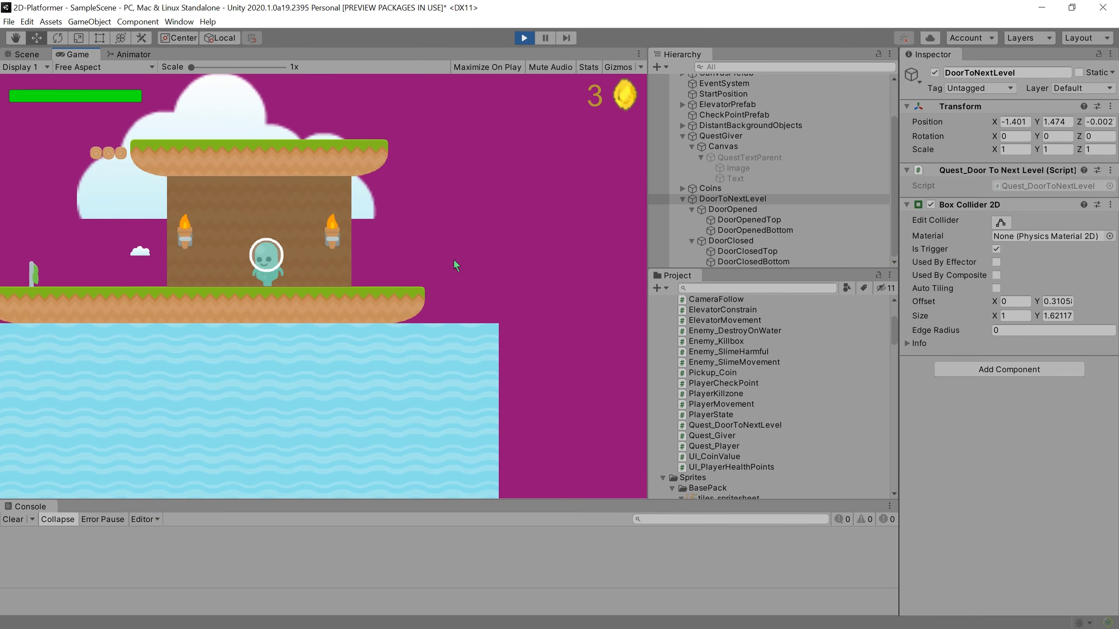
key("space")
key("Left")
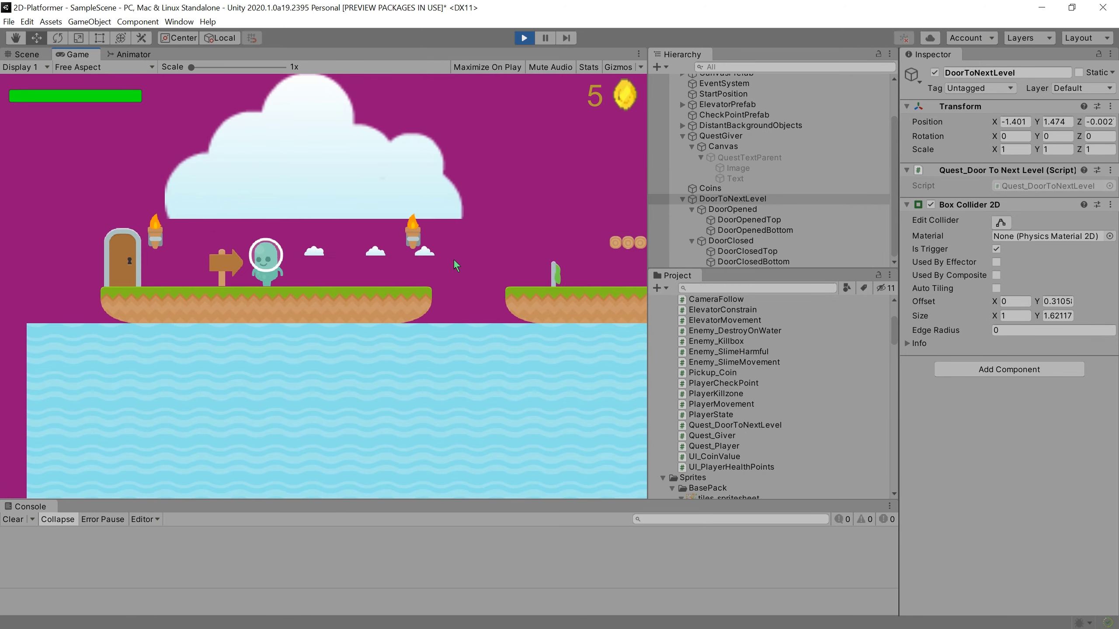
key("Left")
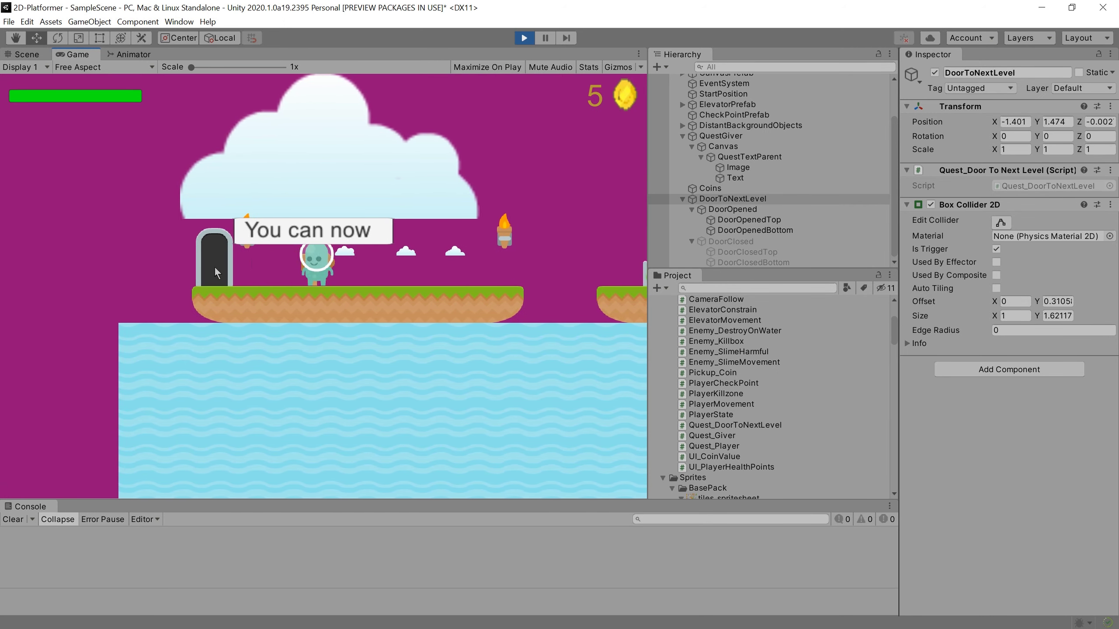
key("space")
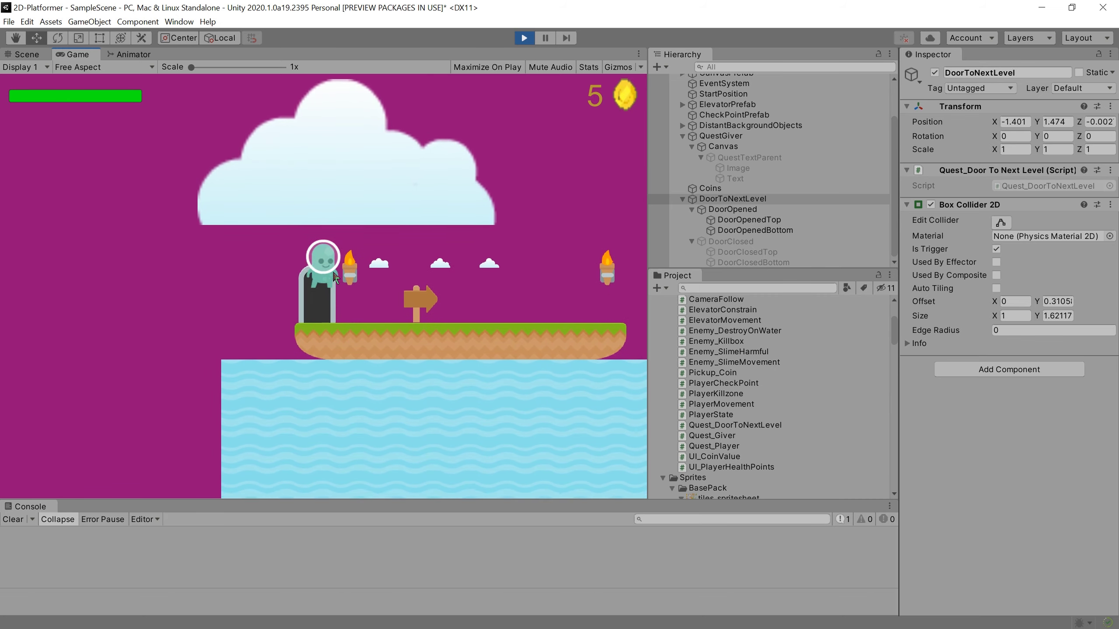
key("space")
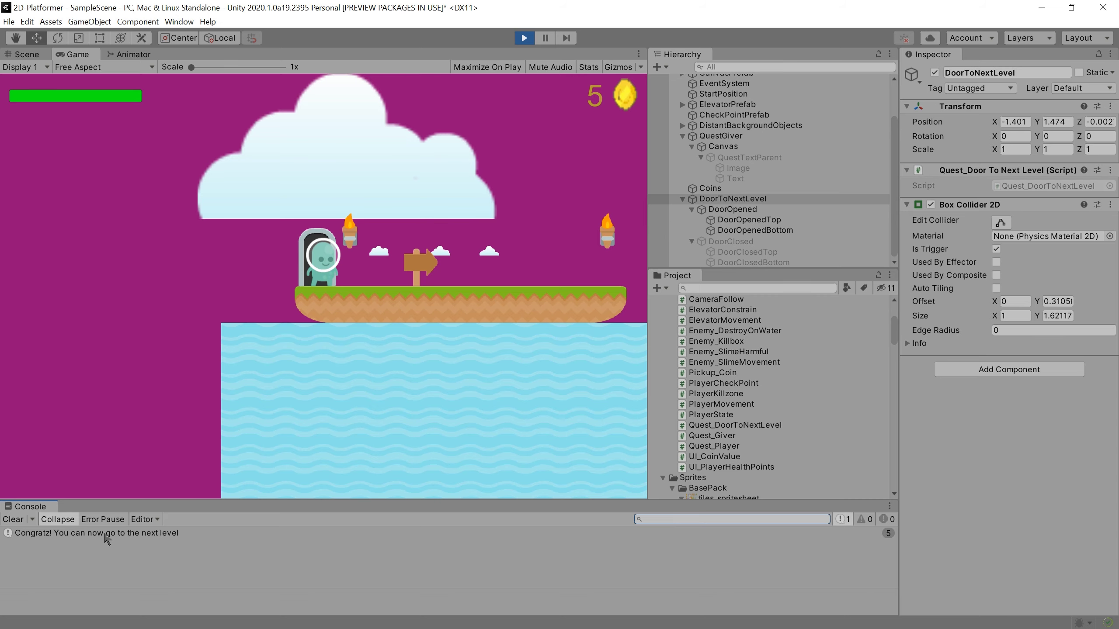
- Check the congratulation message in the Console and walk into the door again
left_click(106, 535)
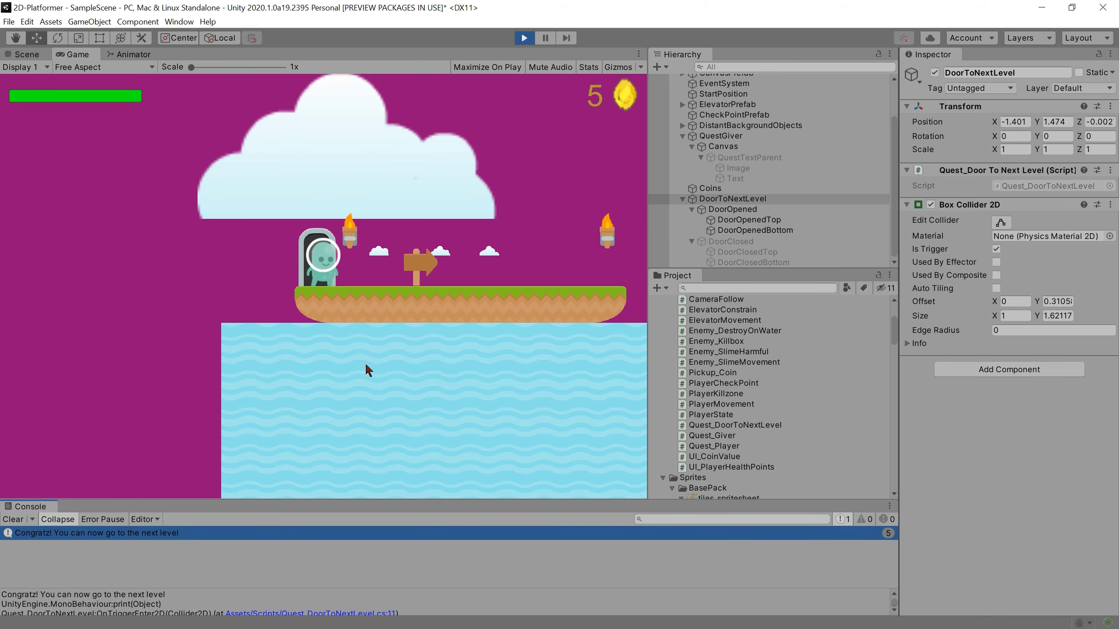
key("Right")
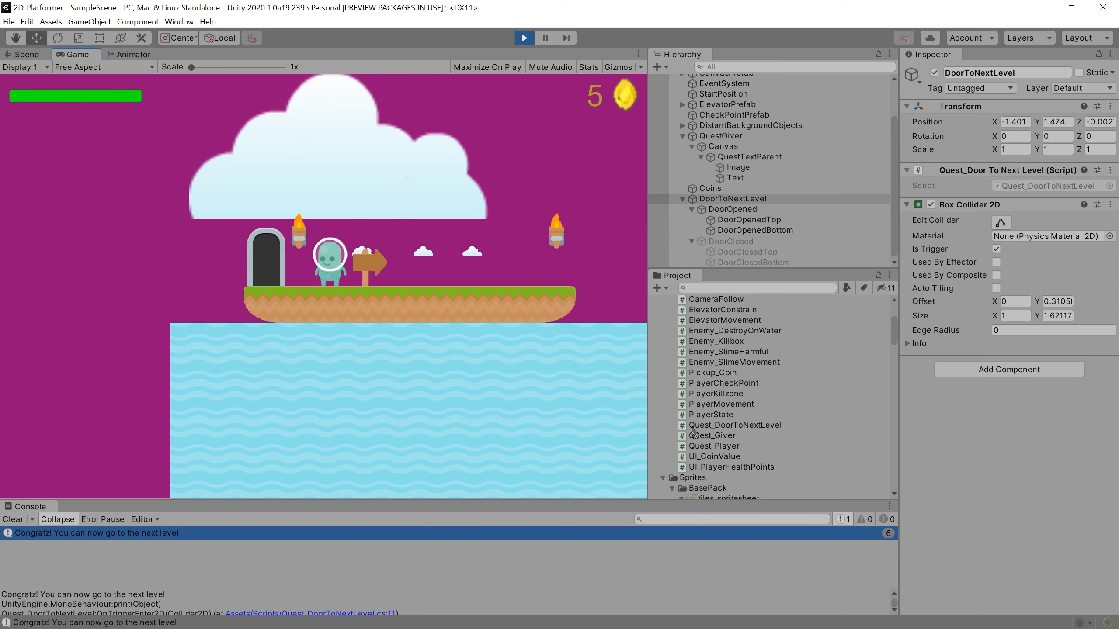
key("Left")
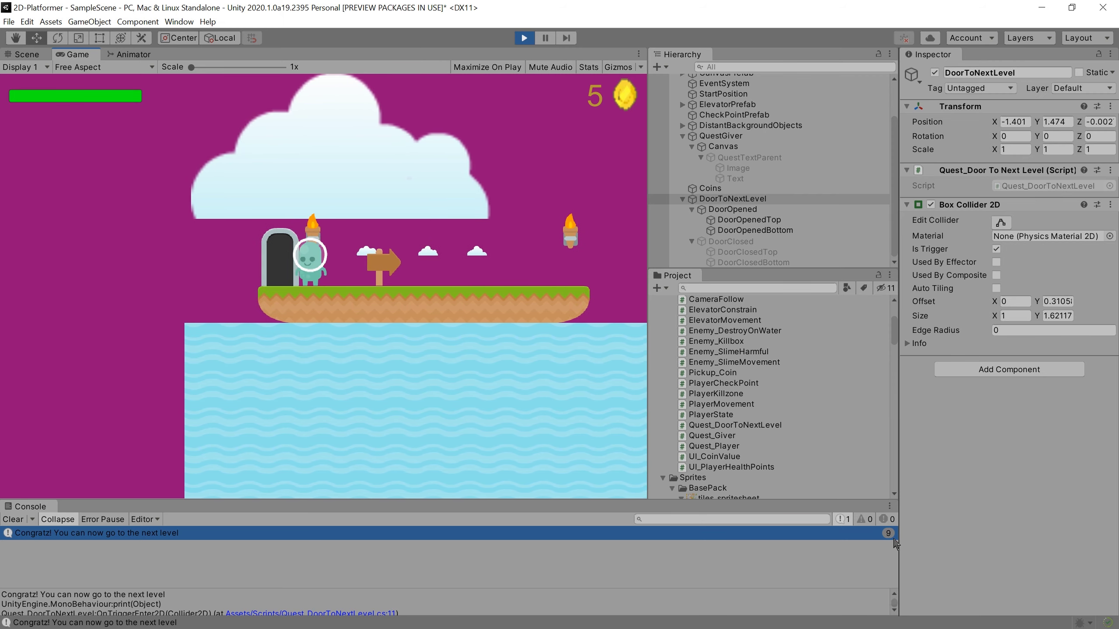
key("Left")
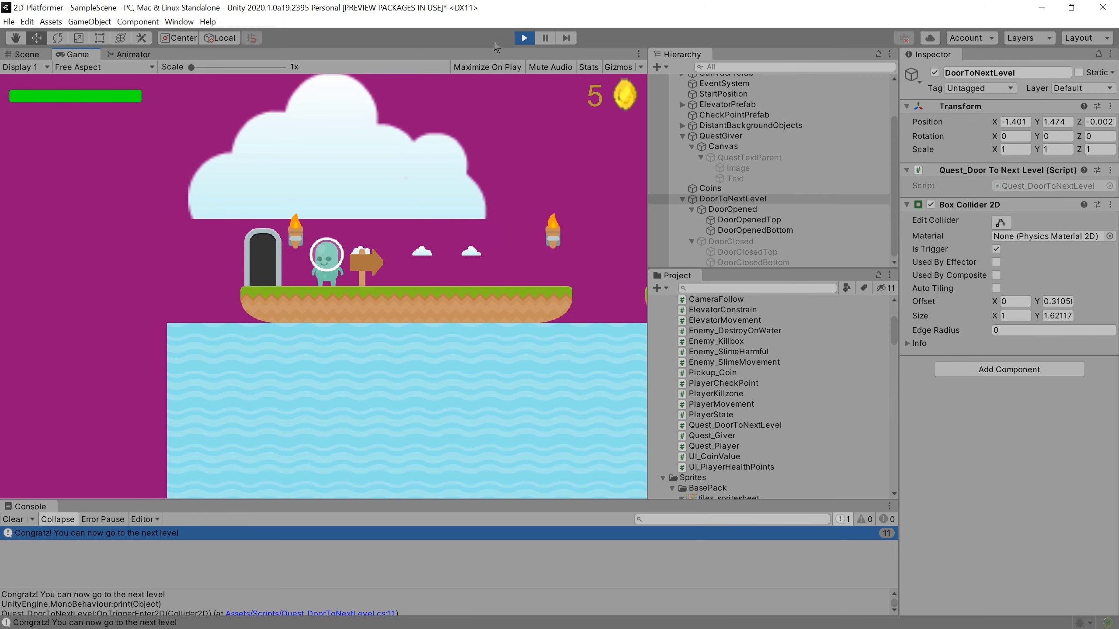
- Stop the game and bring up Quest_Player.cs in Visual Studio
left_click(519, 42)
key("alt+Tab")
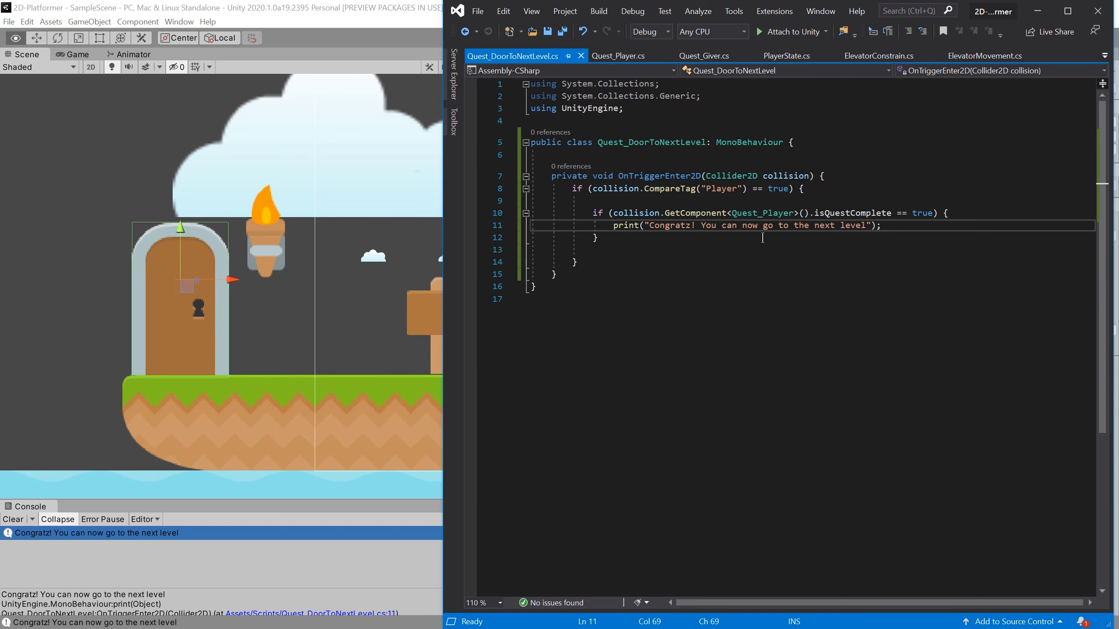
left_click(617, 55)
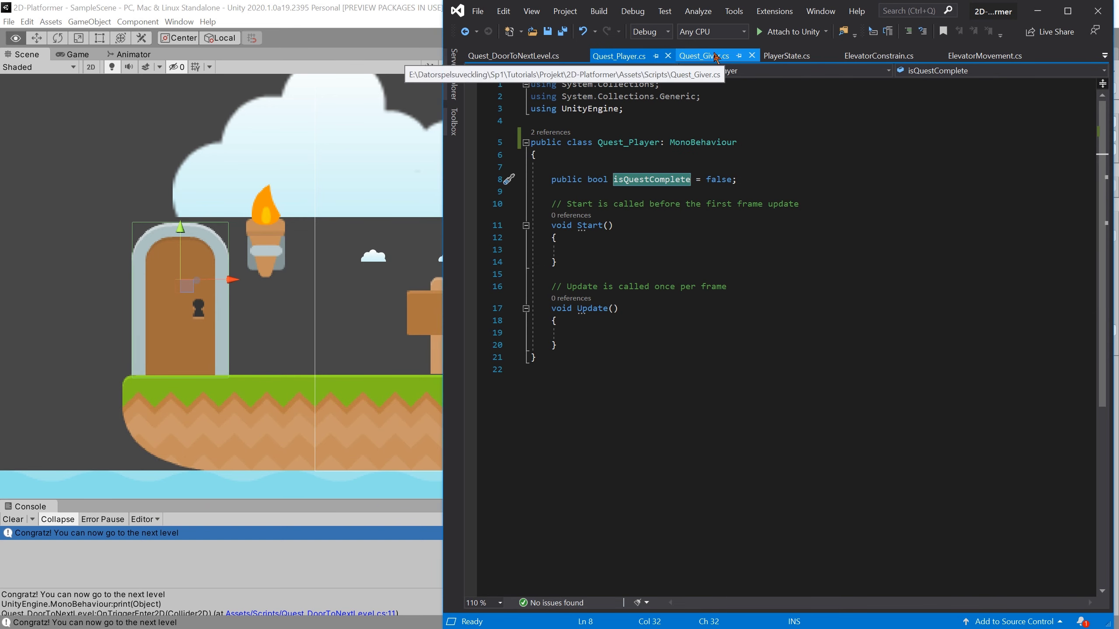